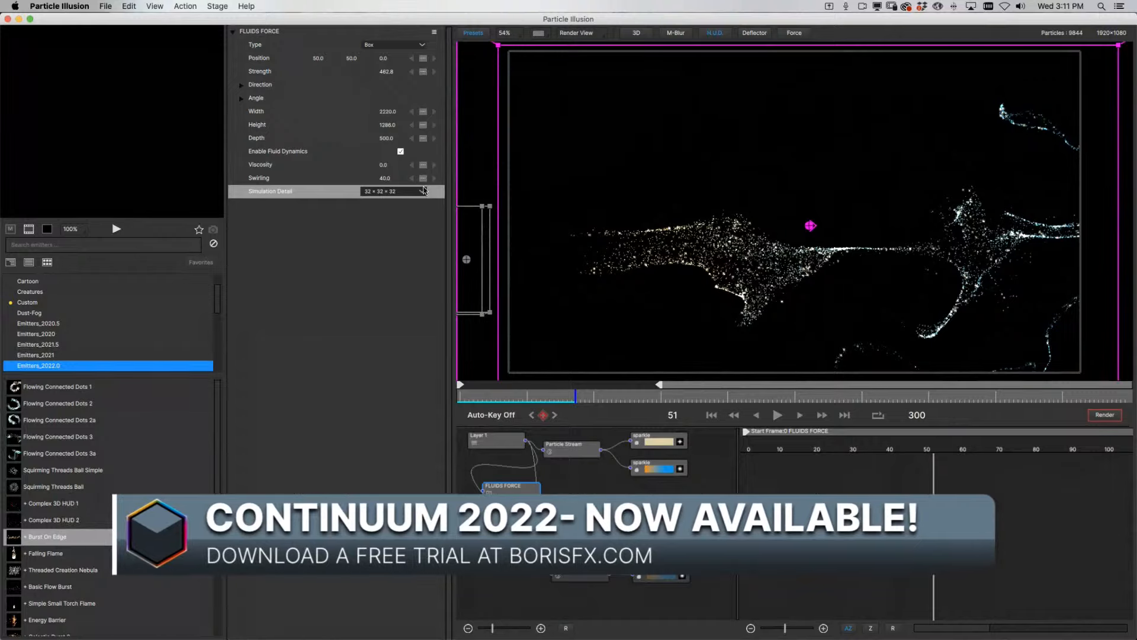
# - Try a Simulation Detail of 64 x 64 x 64 on the fluids force and play back the particle stream
pyautogui.click(391, 192)
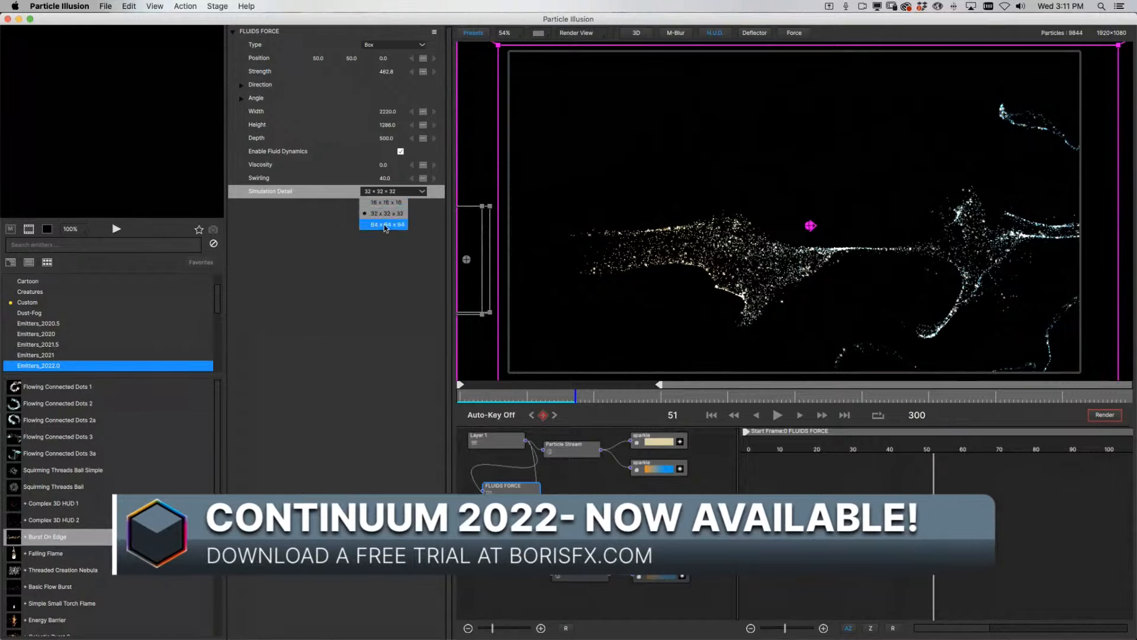
pyautogui.click(385, 225)
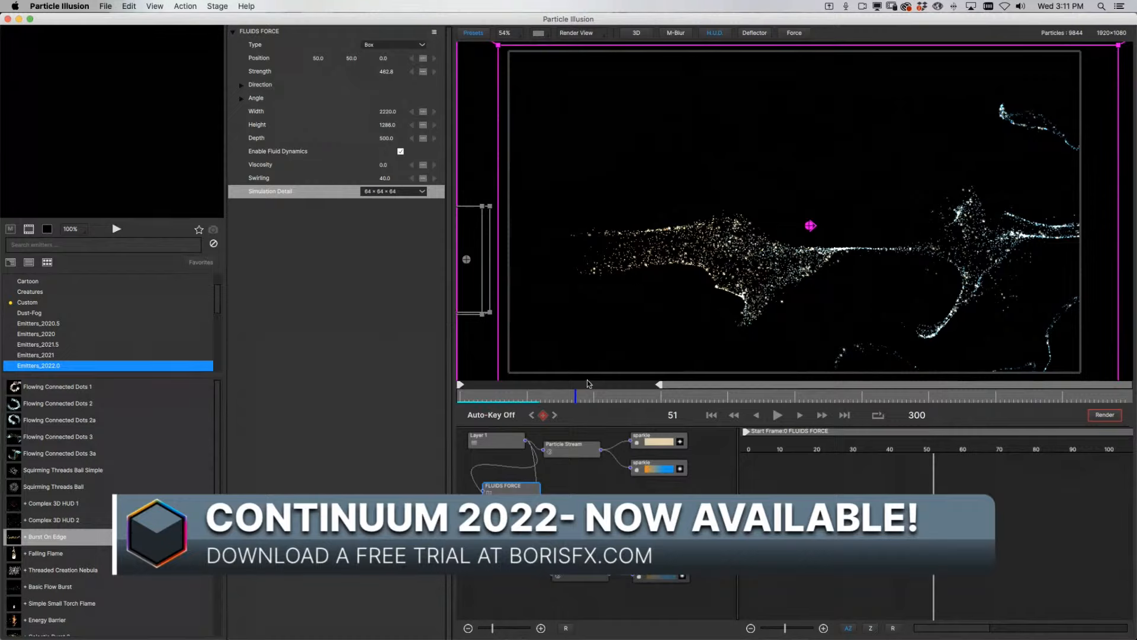
pyautogui.moveTo(564, 394); pyautogui.dragTo(533, 398)
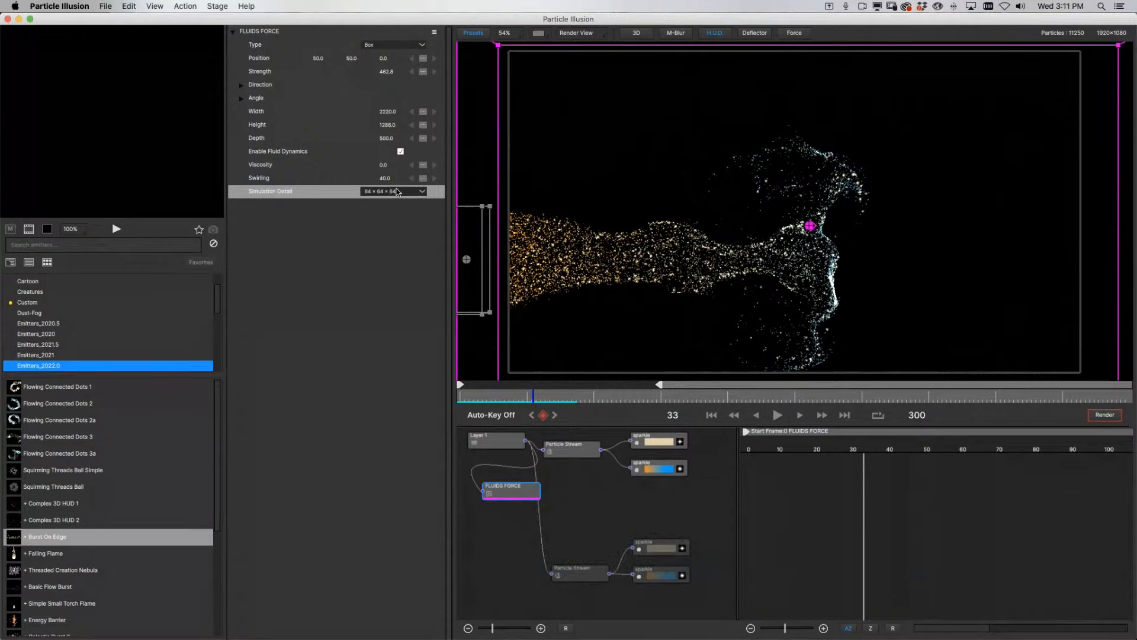
pyautogui.moveTo(557, 399); pyautogui.dragTo(542, 398)
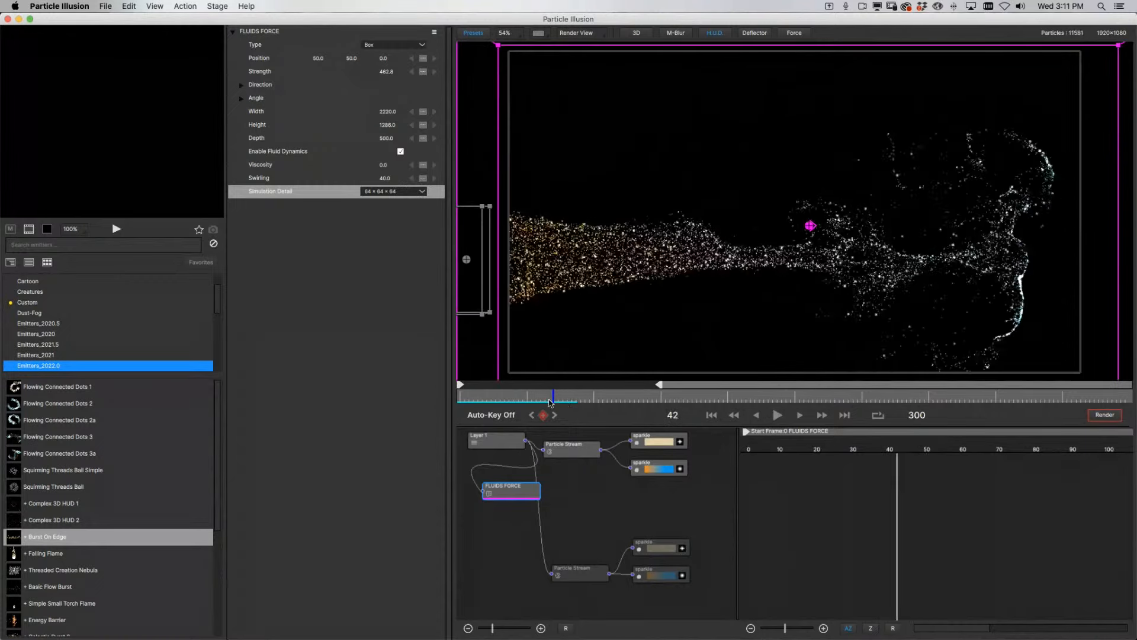
pyautogui.press('space')
pyautogui.press('space')
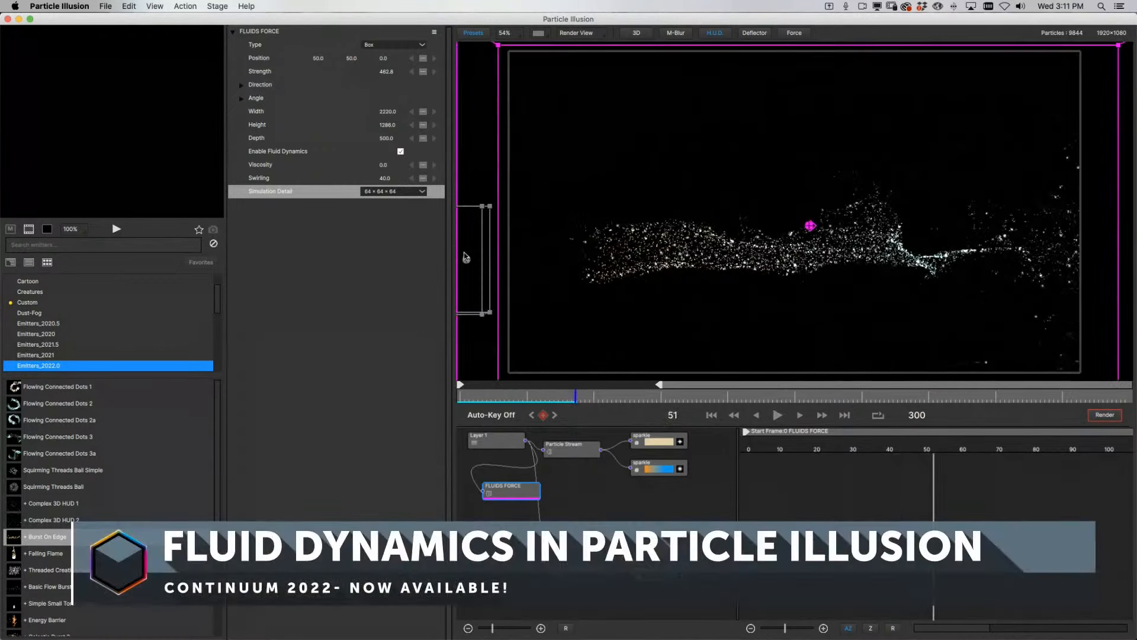
# - Set the fluids force's Simulation Detail back to 32 x 32 x 32 and scrub to frame 34 for comparison
pyautogui.click(400, 192)
pyautogui.click(390, 212)
pyautogui.moveTo(536, 398)
pyautogui.mouseDown()
pyautogui.moveTo(521, 398)
pyautogui.moveTo(537, 398)
pyautogui.mouseUp()
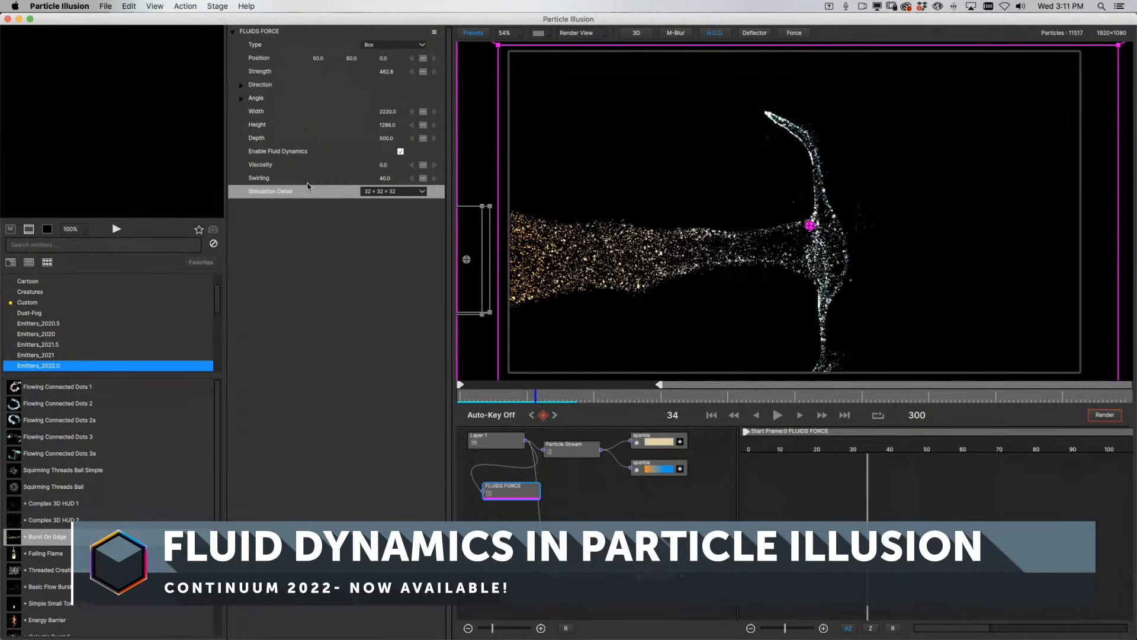
# - Try a Swirling value of 0 on the fluids force and play back and scrub the particle stream
pyautogui.click(330, 186)
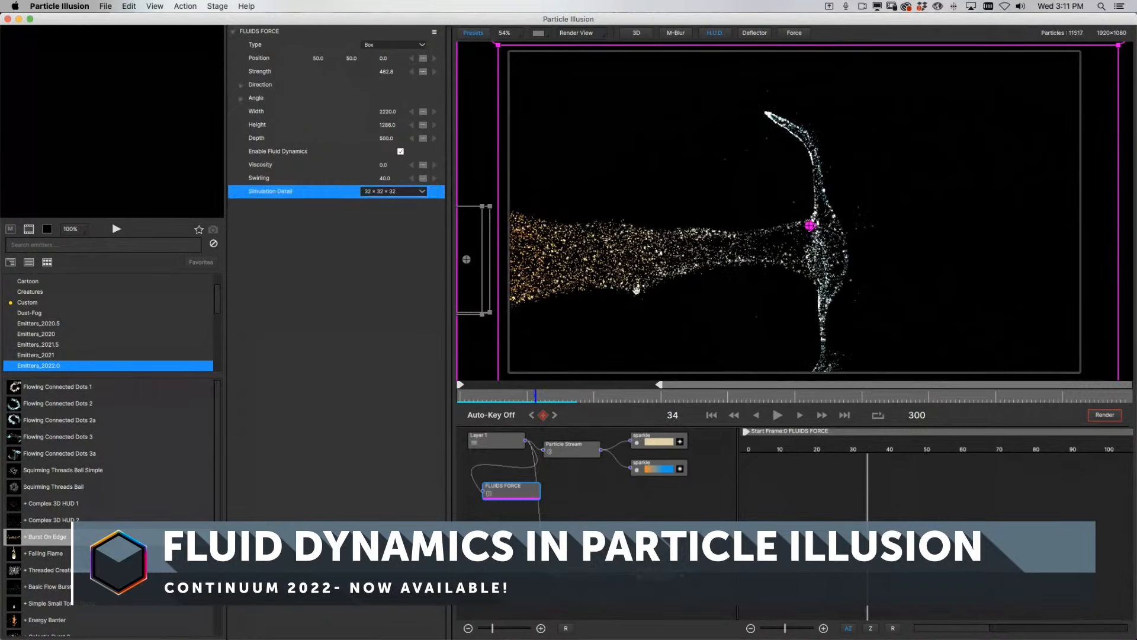
pyautogui.click(322, 179)
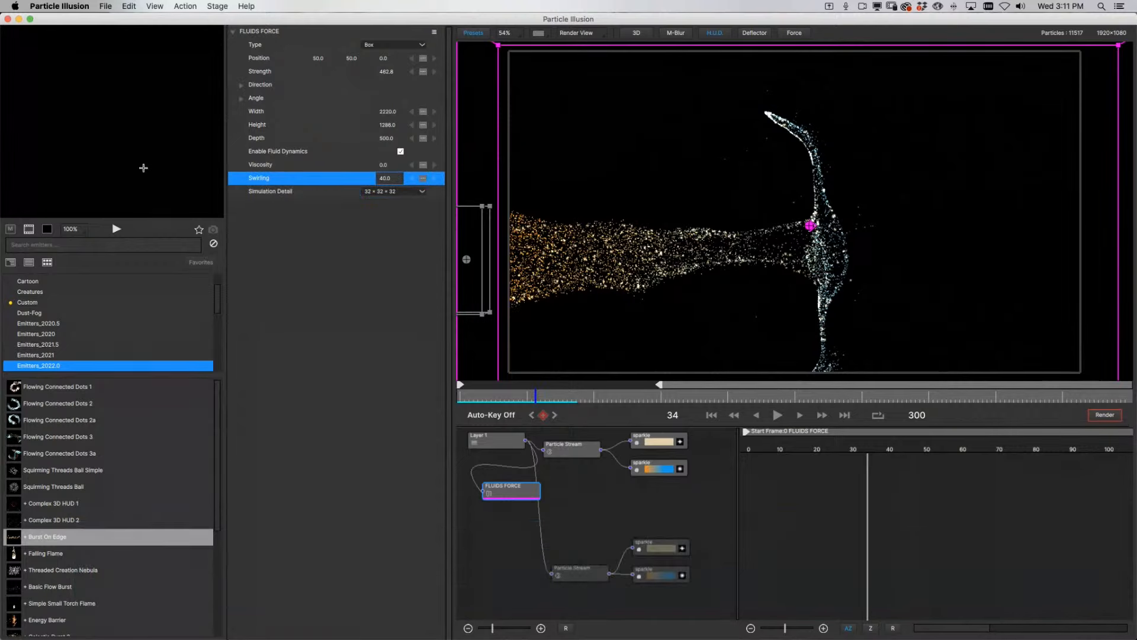
pyautogui.write('0')
pyautogui.press('Return')
pyautogui.press('space')
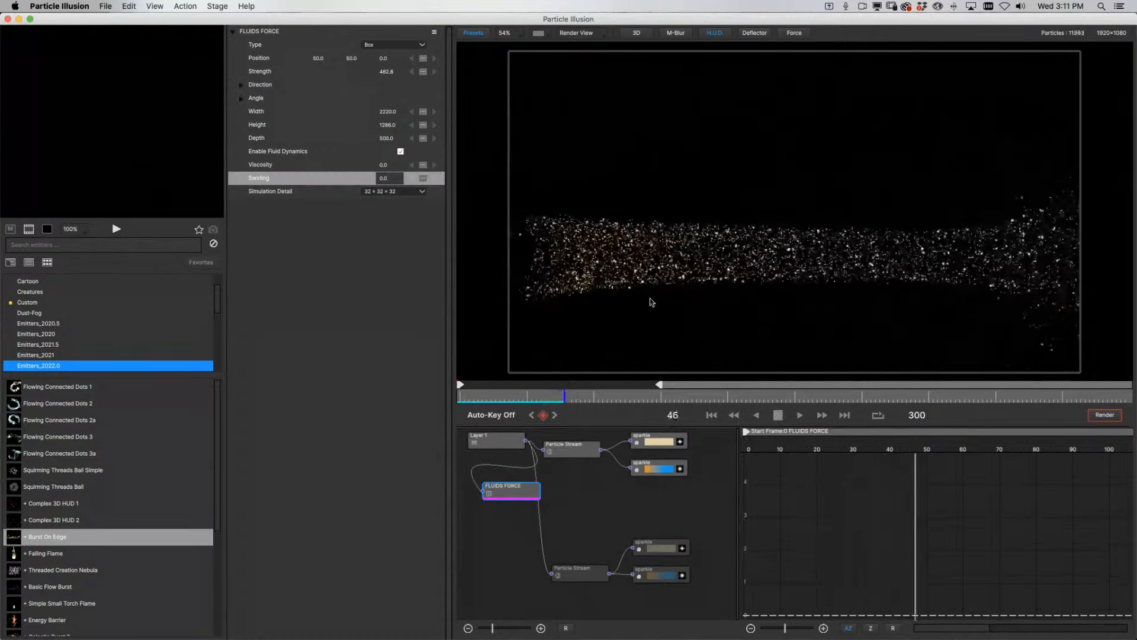
pyautogui.press('space')
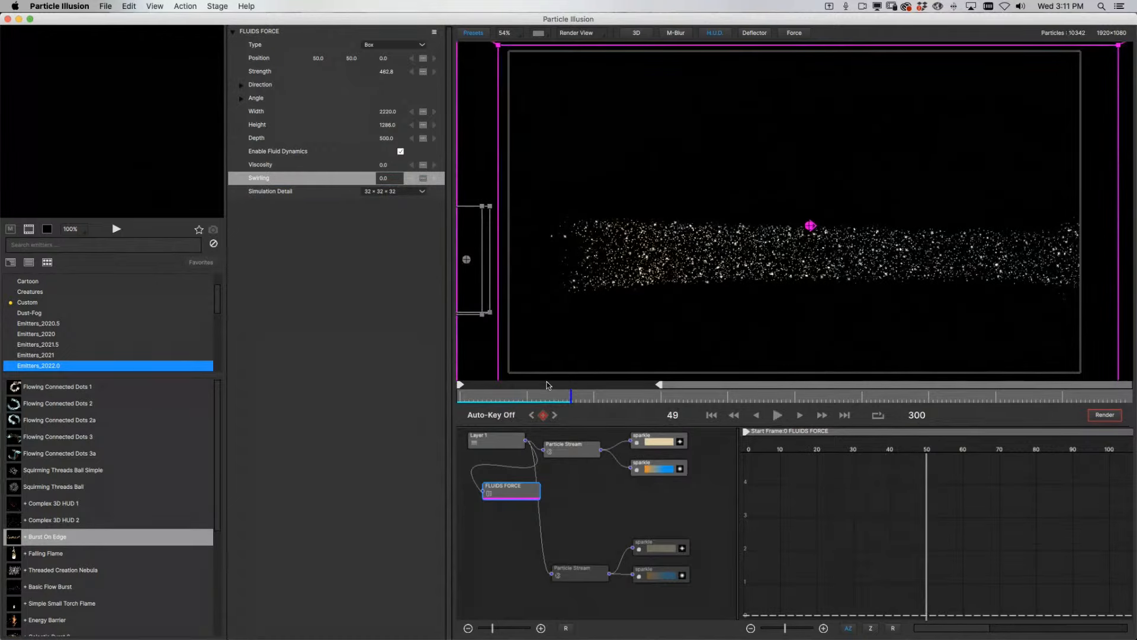
pyautogui.moveTo(550, 393); pyautogui.dragTo(519, 395)
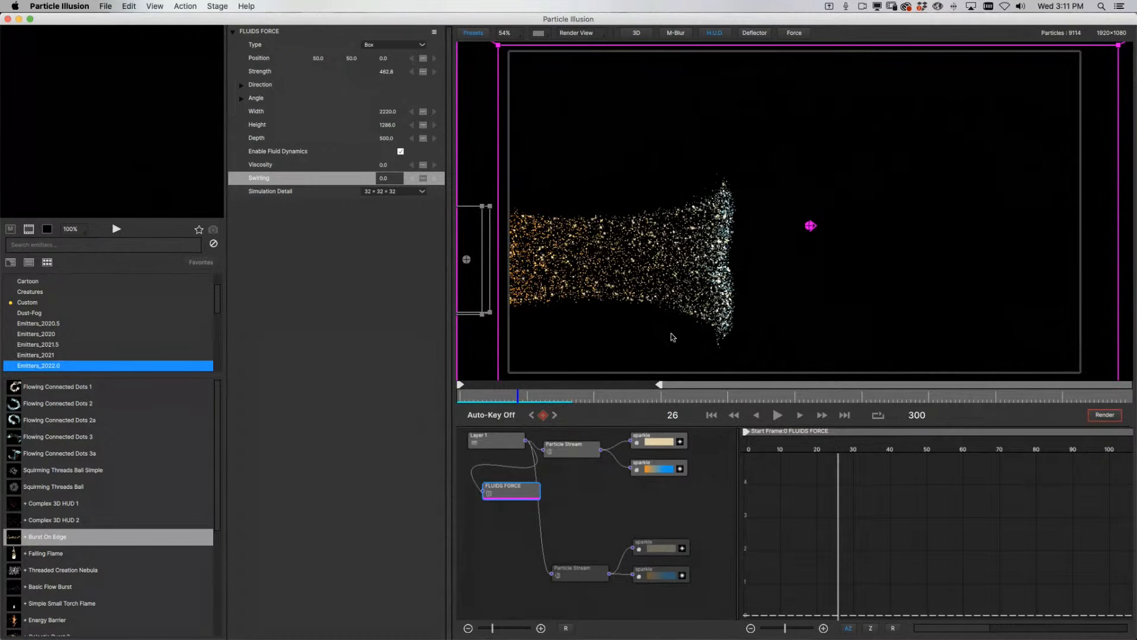
pyautogui.press('space')
pyautogui.press('space')
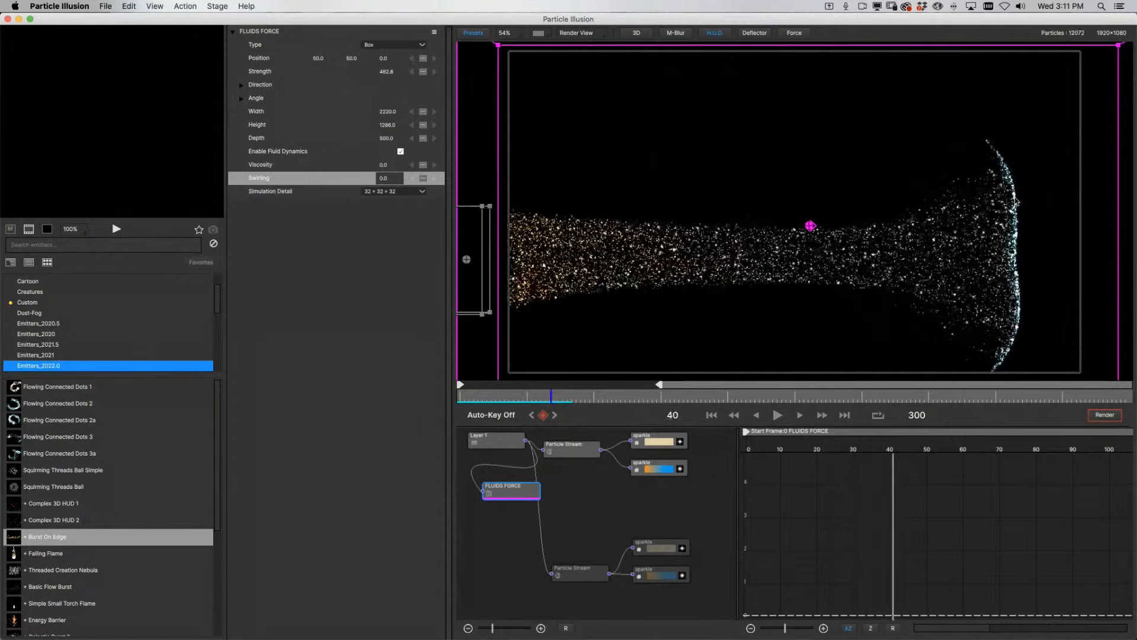
pyautogui.moveTo(551, 396); pyautogui.dragTo(510, 396)
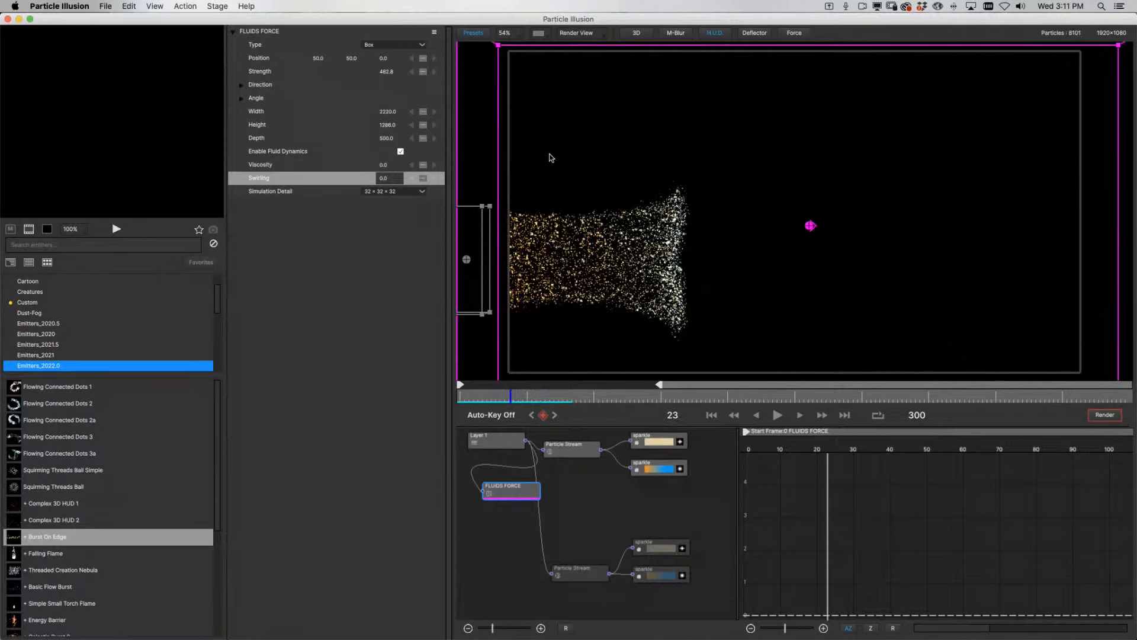
# - Raise the fluids force's Swirling to about 38.4 and play back the simulation
pyautogui.moveTo(385, 179); pyautogui.dragTo(665, 257)
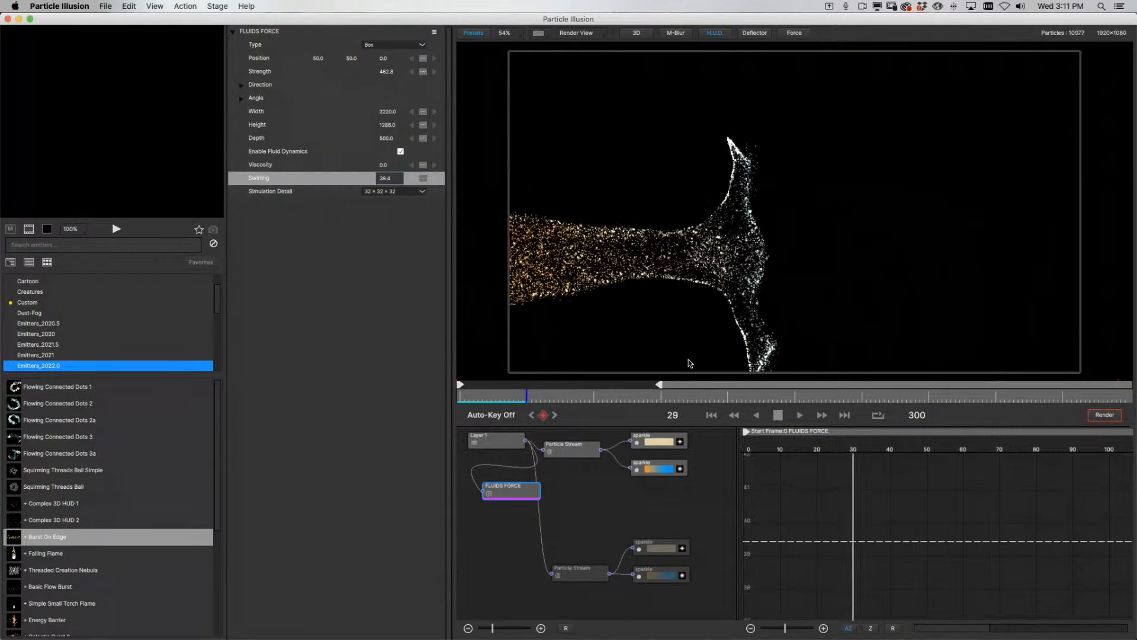
pyautogui.press('space')
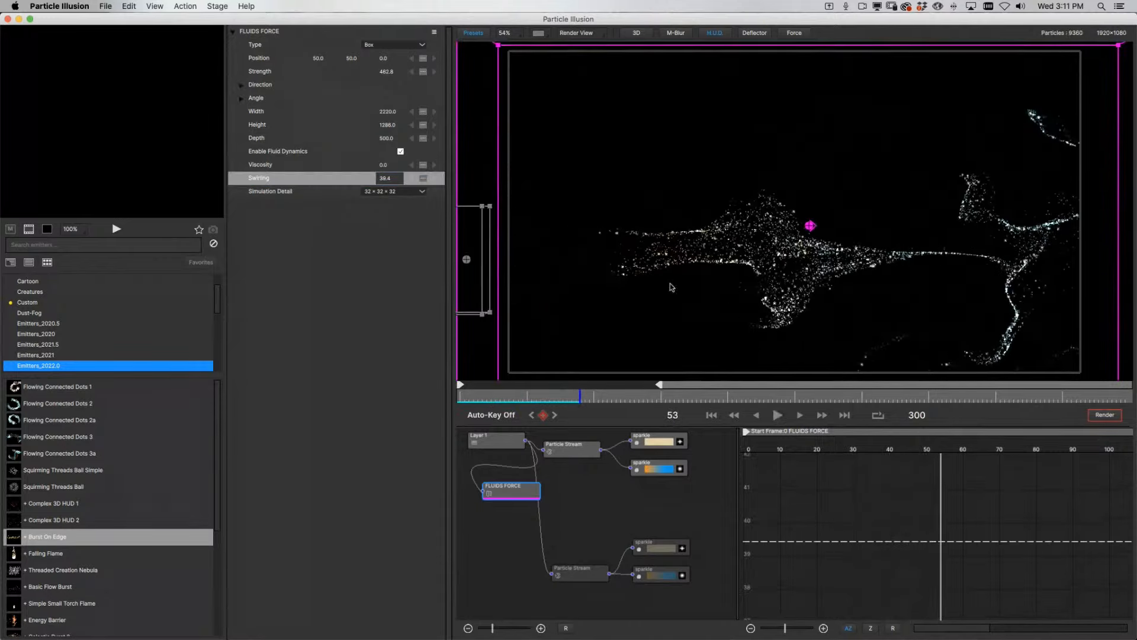
# - Try a Viscosity of about 5.9 on the fluids force, play back the motion, and return the Viscosity to 0
pyautogui.click(322, 169)
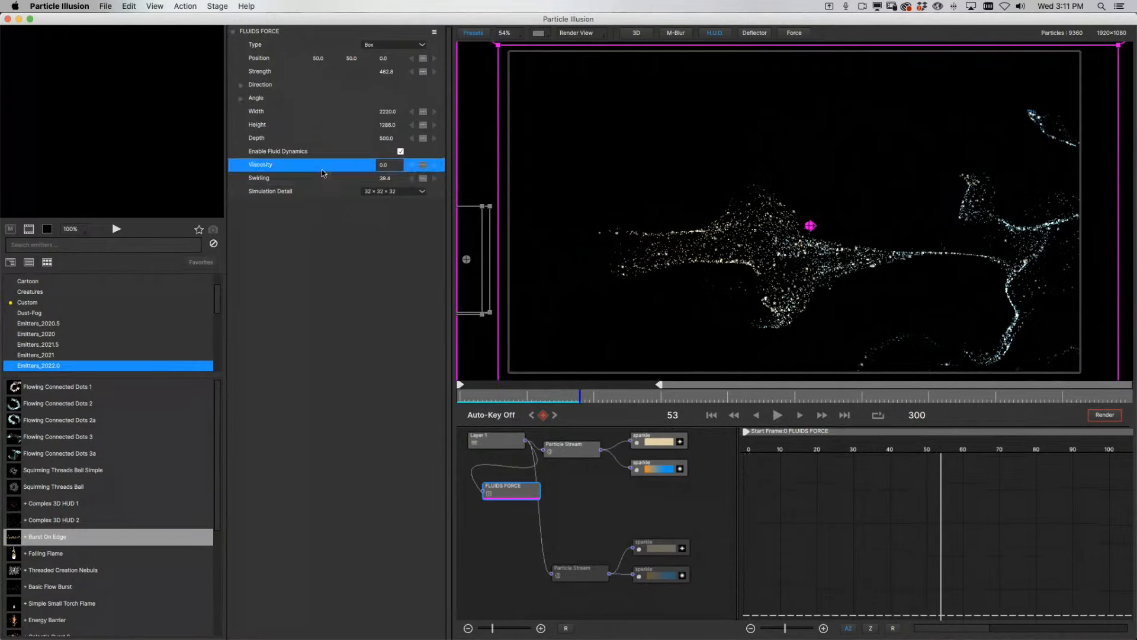
pyautogui.moveTo(541, 402); pyautogui.dragTo(531, 402)
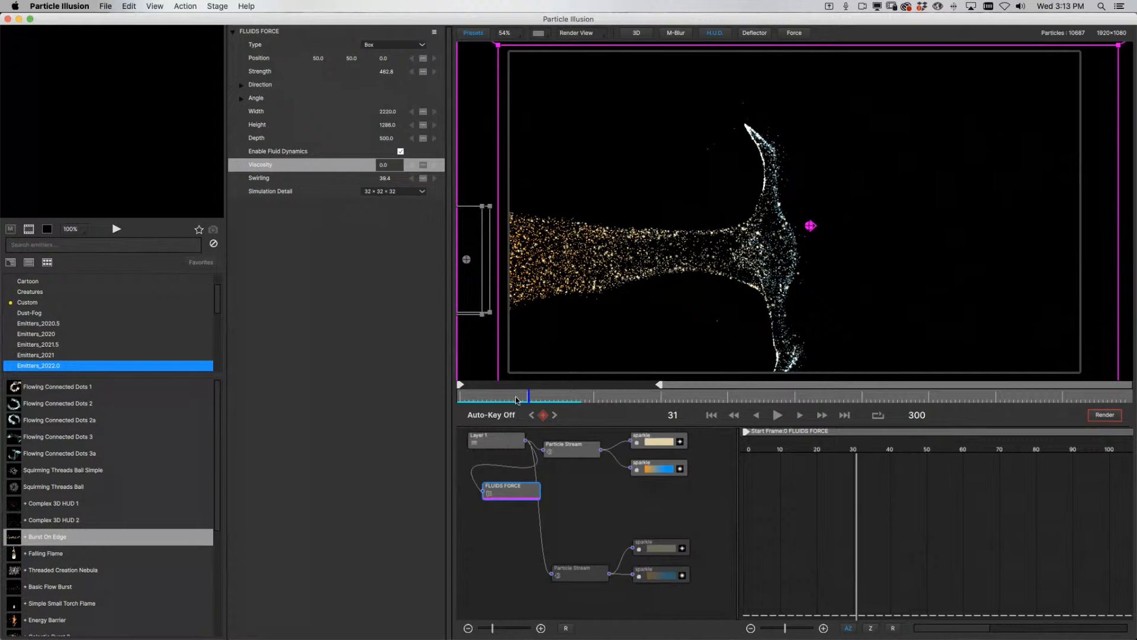
pyautogui.moveTo(516, 400)
pyautogui.mouseDown()
pyautogui.moveTo(502, 399)
pyautogui.moveTo(528, 398)
pyautogui.mouseUp()
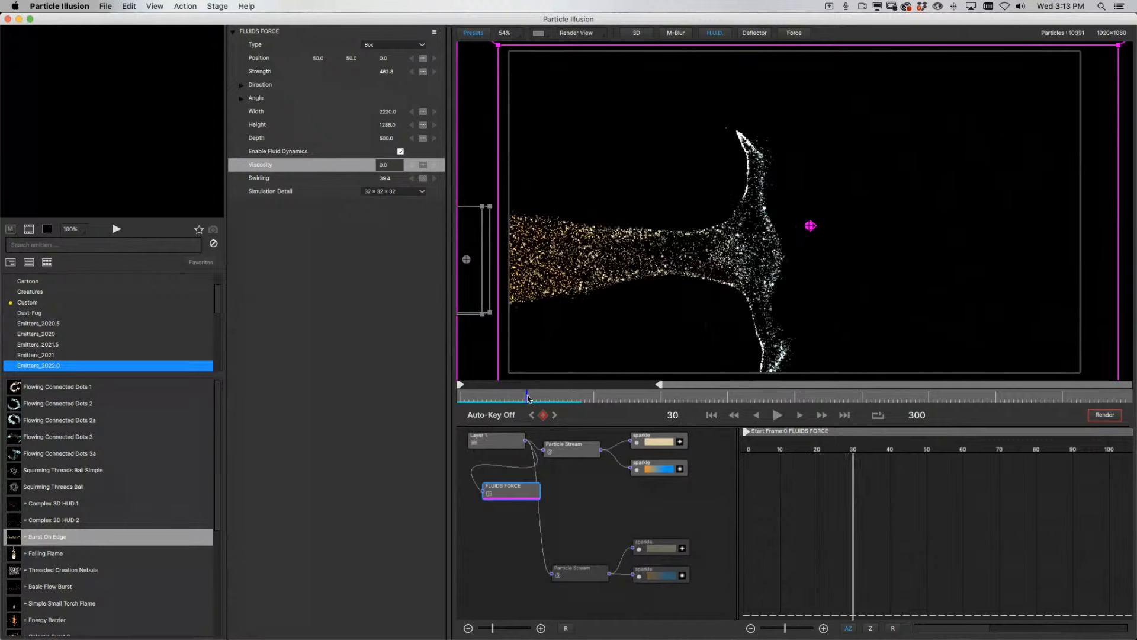
pyautogui.moveTo(394, 170); pyautogui.dragTo(379, 166)
pyautogui.press('space')
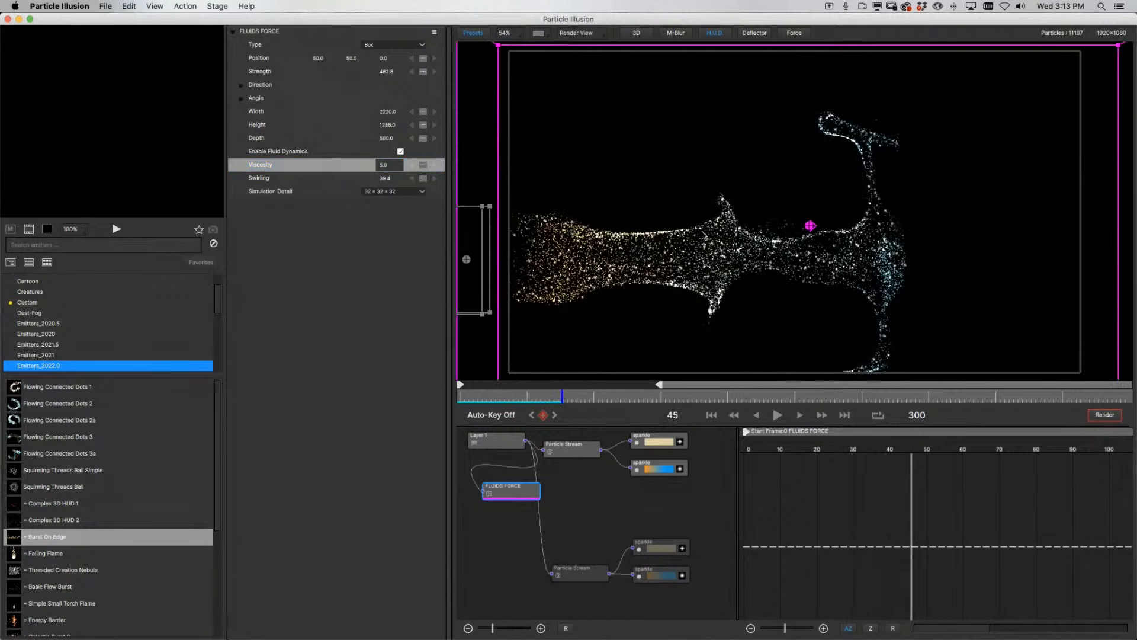
pyautogui.moveTo(548, 393); pyautogui.dragTo(515, 395)
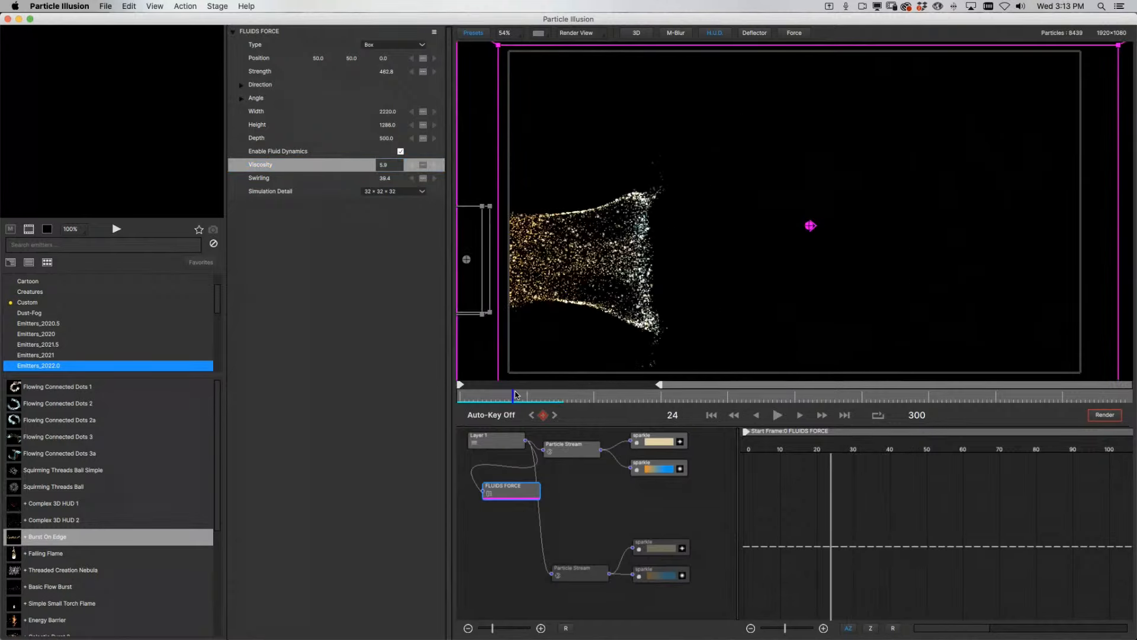
pyautogui.moveTo(379, 164); pyautogui.dragTo(238, 190)
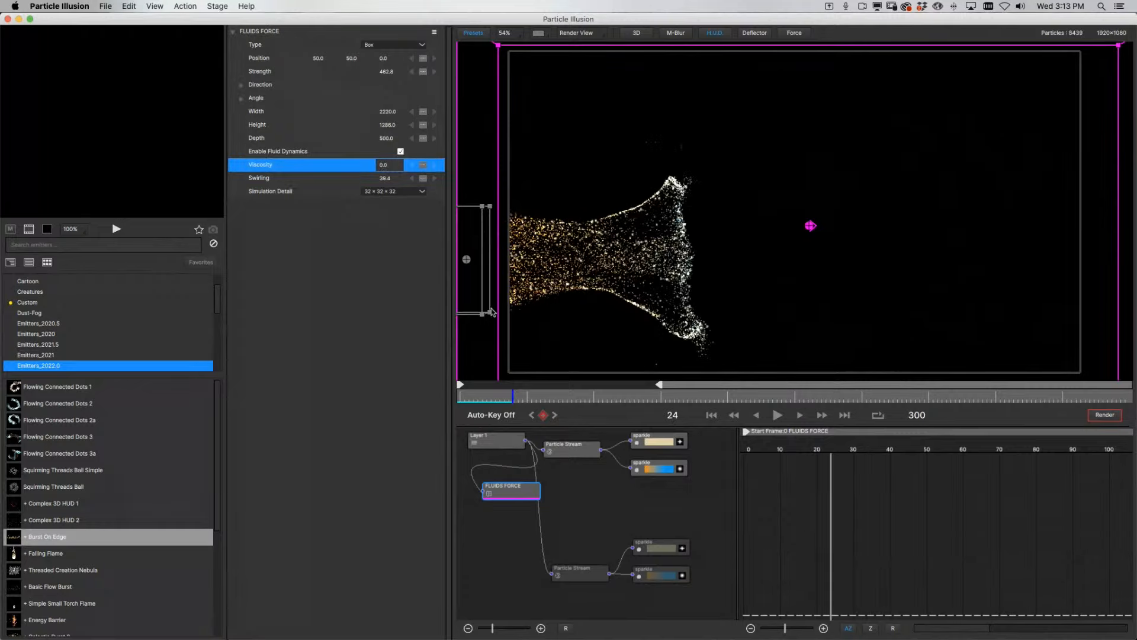
# - Rotate the Particle Stream emitter about 24.5 degrees around its Z axis
pyautogui.click(467, 259)
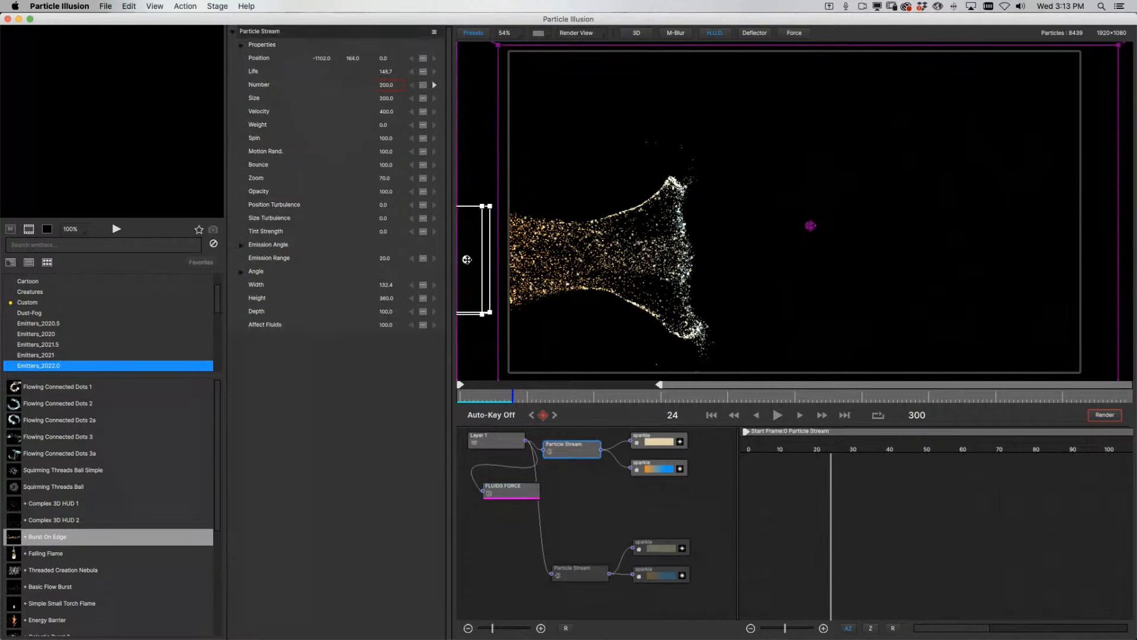
pyautogui.click(241, 272)
pyautogui.moveTo(379, 312); pyautogui.dragTo(394, 313)
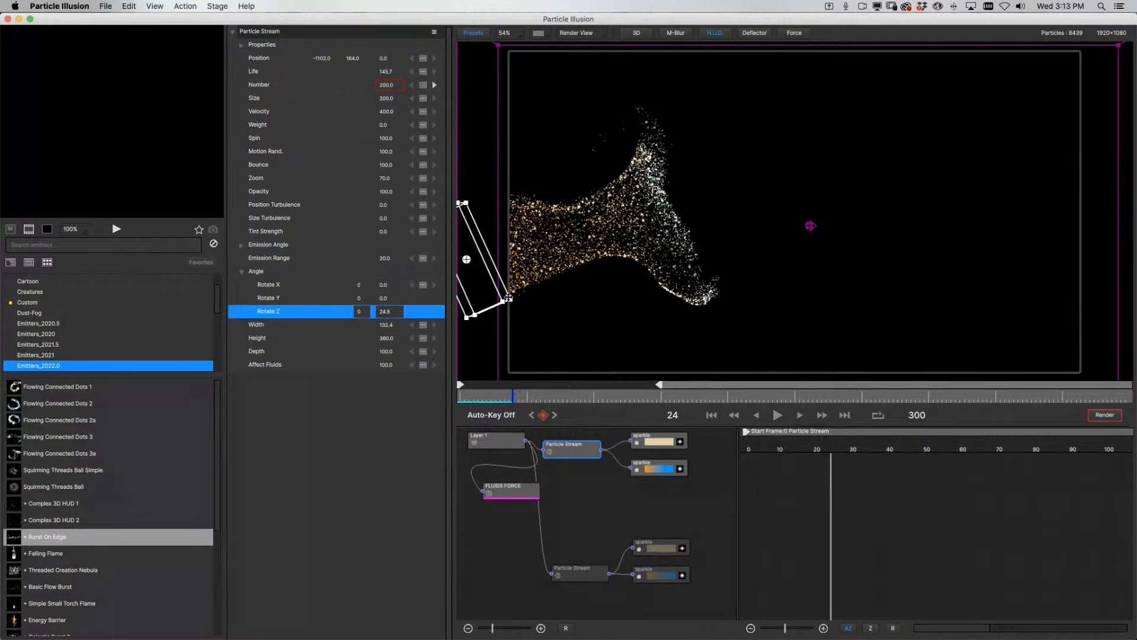
# - Increase the Particle Stream's Velocity to about 570.2 and play back the stream
pyautogui.click(393, 112)
pyautogui.moveTo(395, 113); pyautogui.dragTo(482, 113)
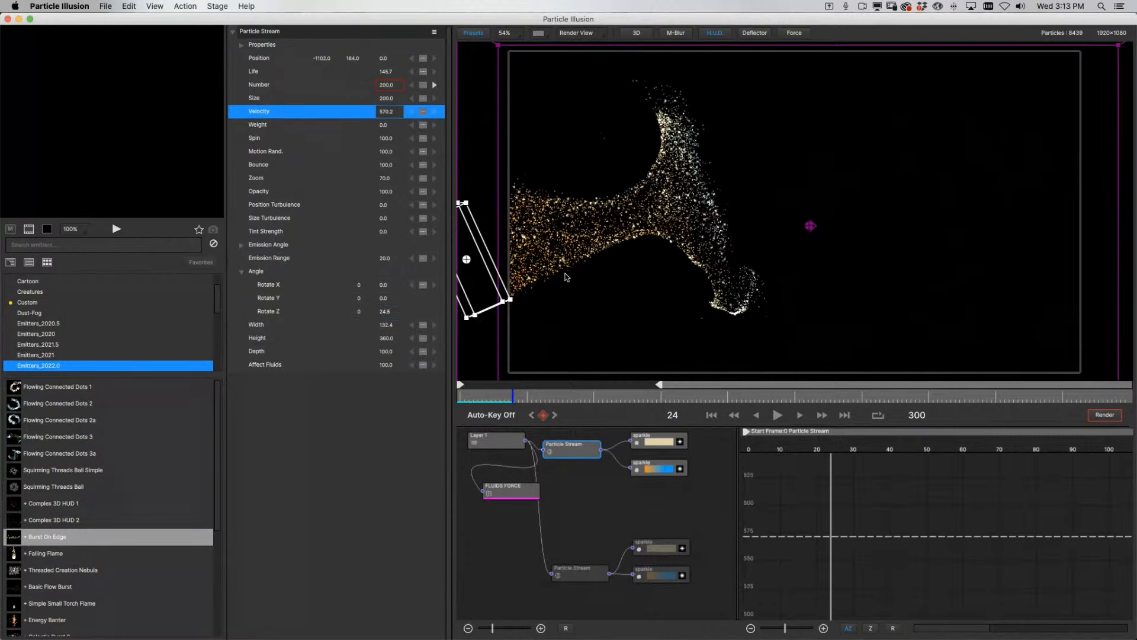
pyautogui.press('space')
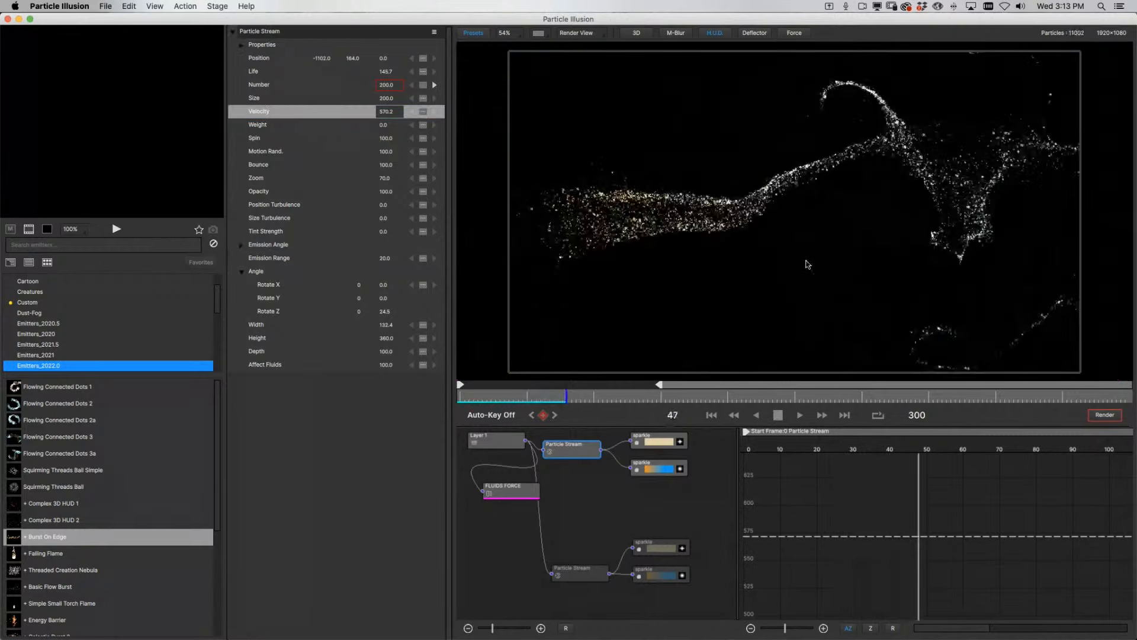
pyautogui.press('space')
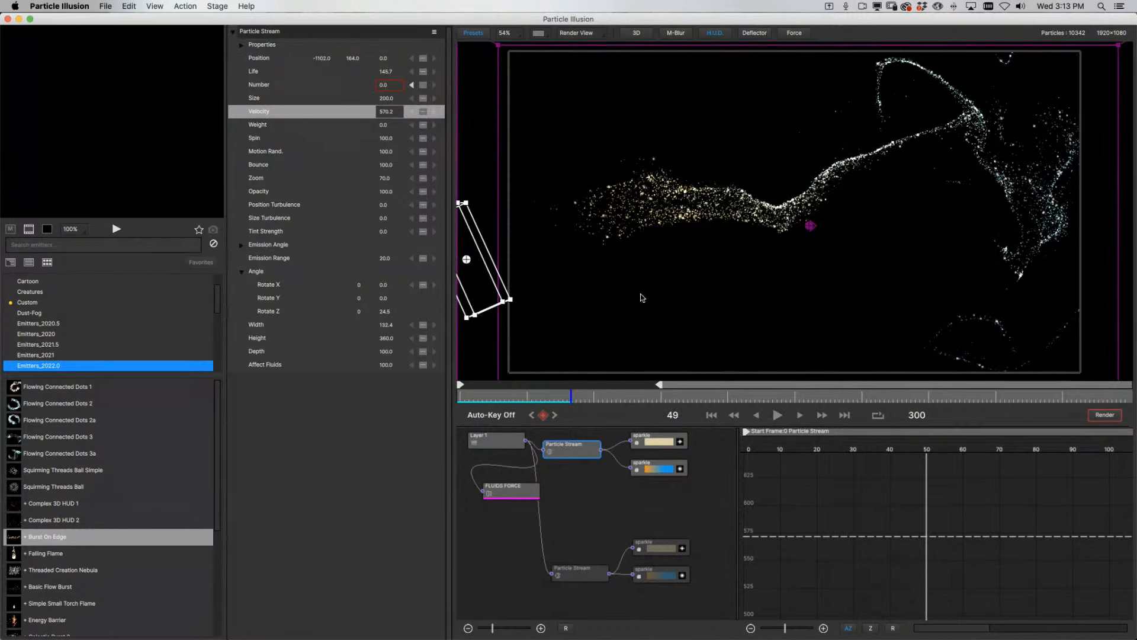
# - Change the fluids force's Type to Box Grid and play back the particle stream to review its motion
pyautogui.click(522, 488)
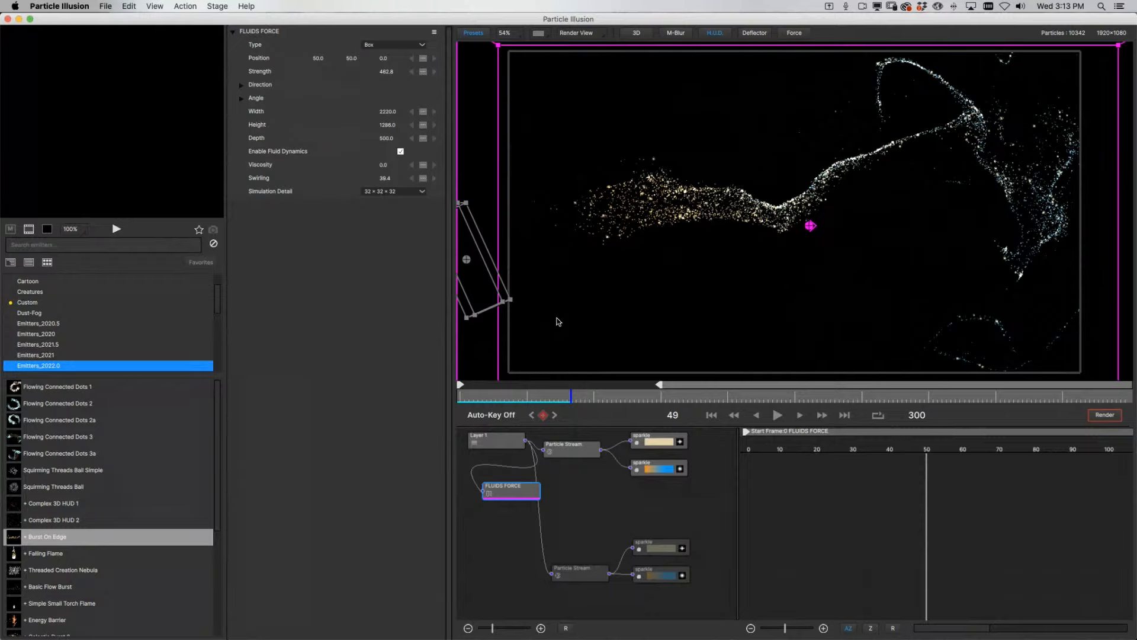
pyautogui.scroll(-2, 558, 321)
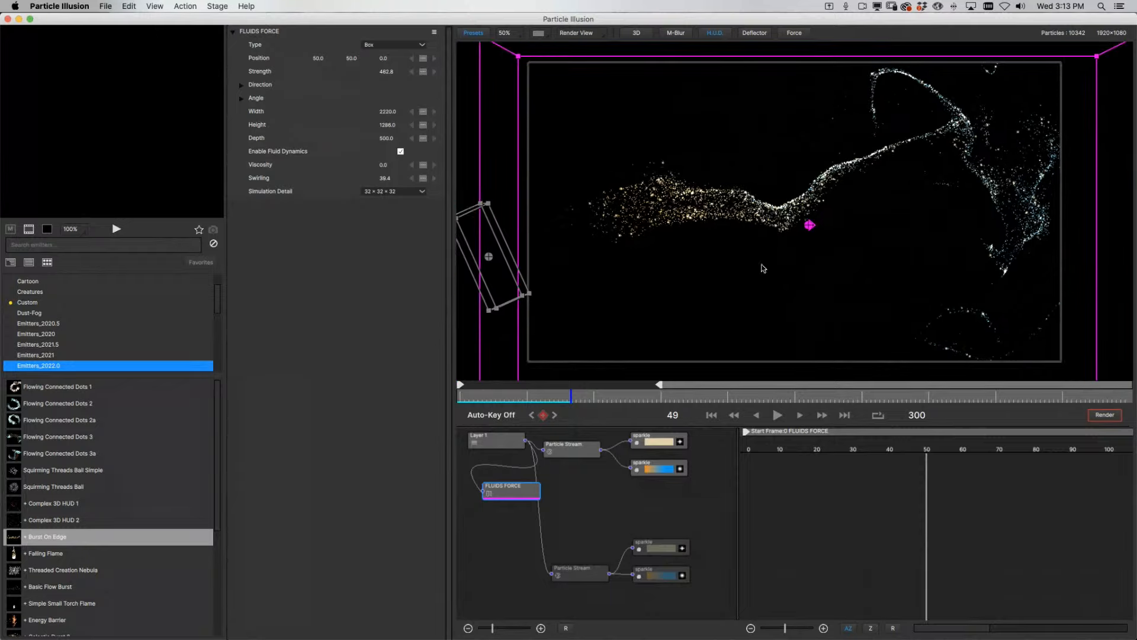
pyautogui.click(383, 45)
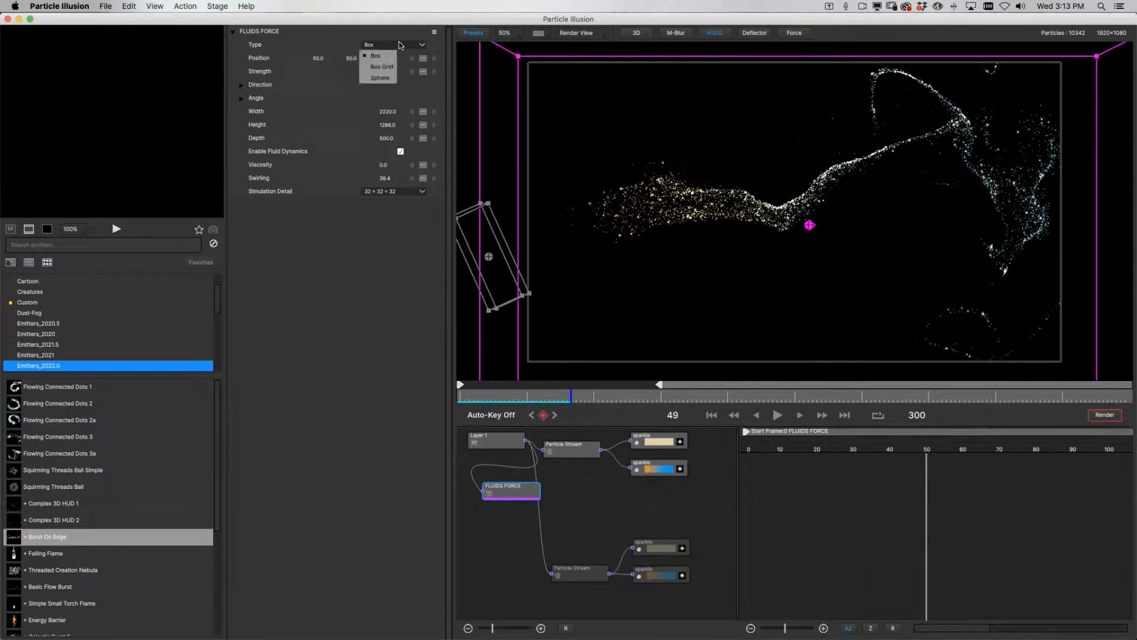
pyautogui.click(384, 56)
pyautogui.click(381, 51)
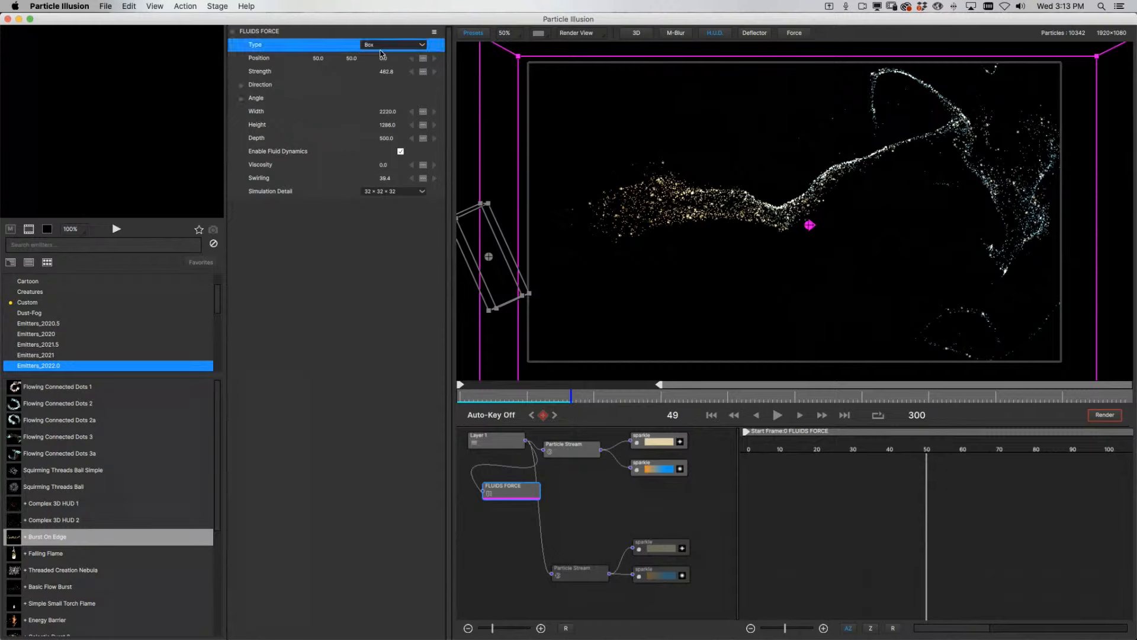
pyautogui.click(381, 46)
pyautogui.click(382, 68)
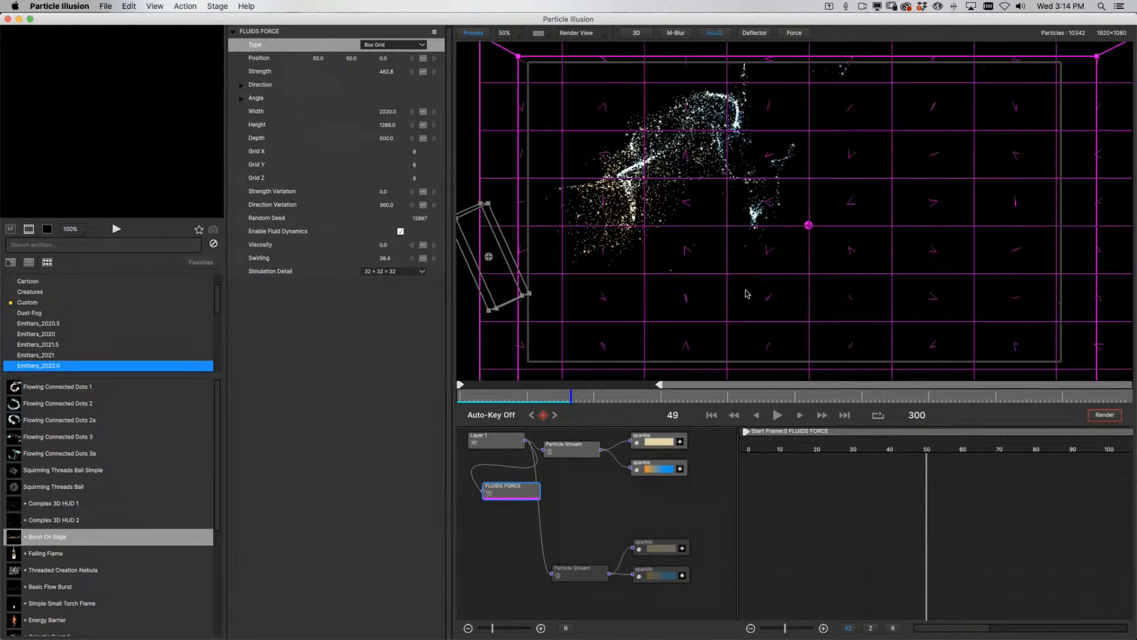
pyautogui.press('space')
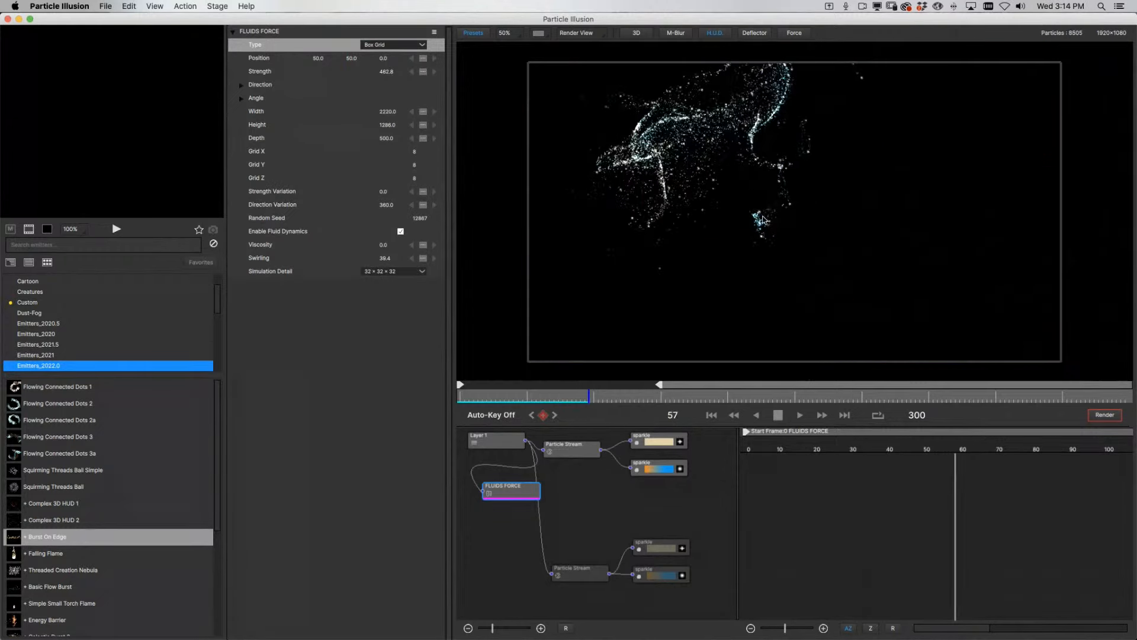
pyautogui.press('space')
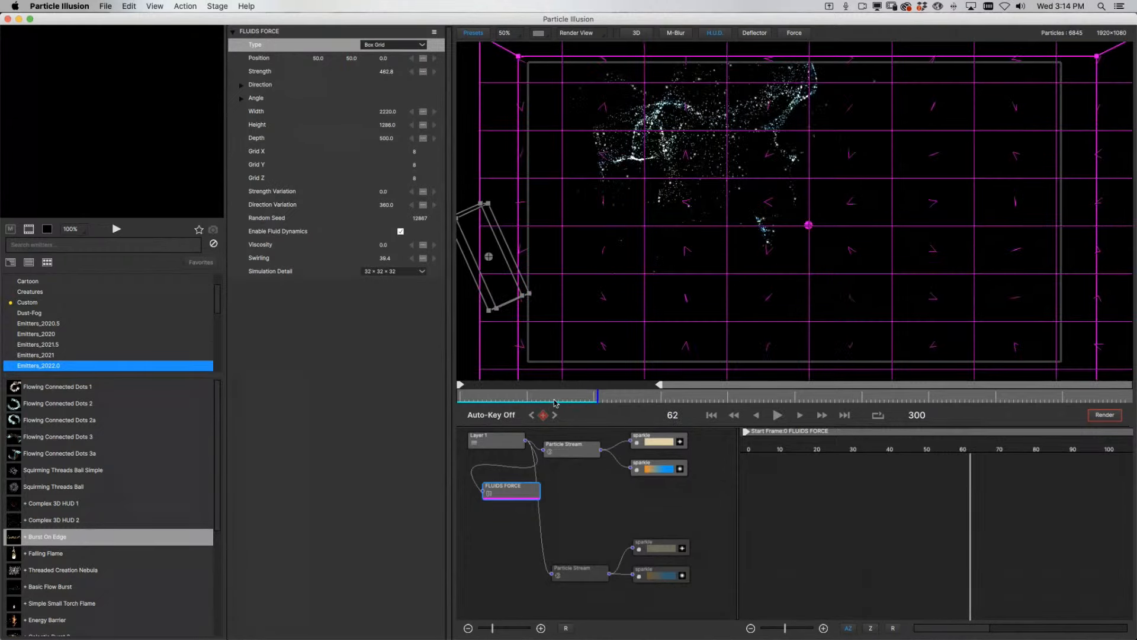
pyautogui.moveTo(555, 396); pyautogui.dragTo(515, 396)
pyautogui.press('space')
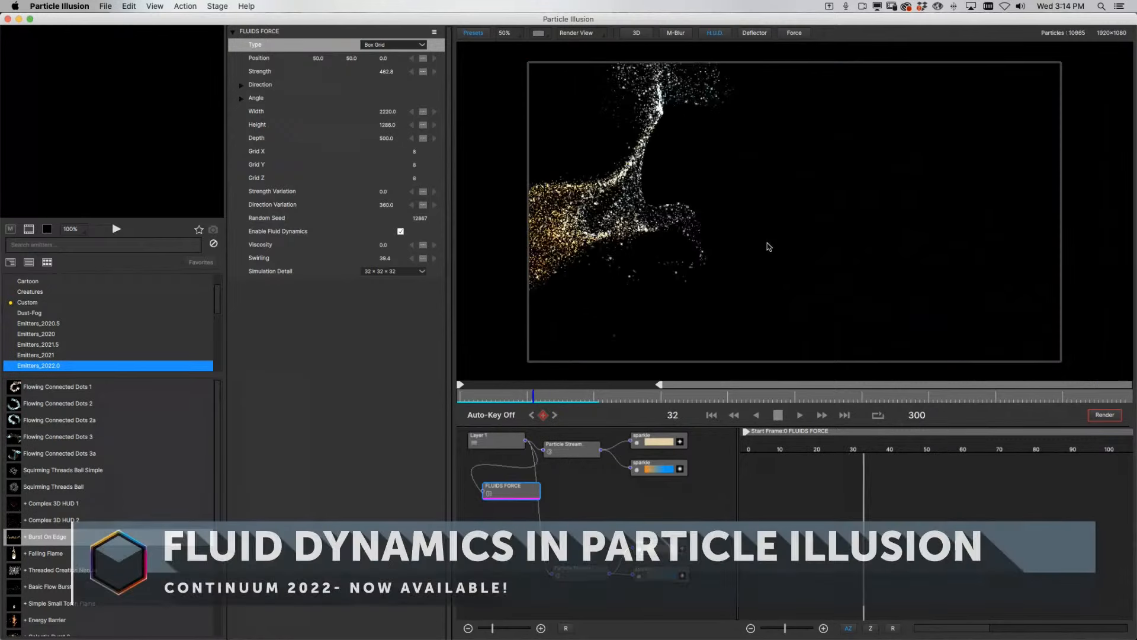
pyautogui.press('space')
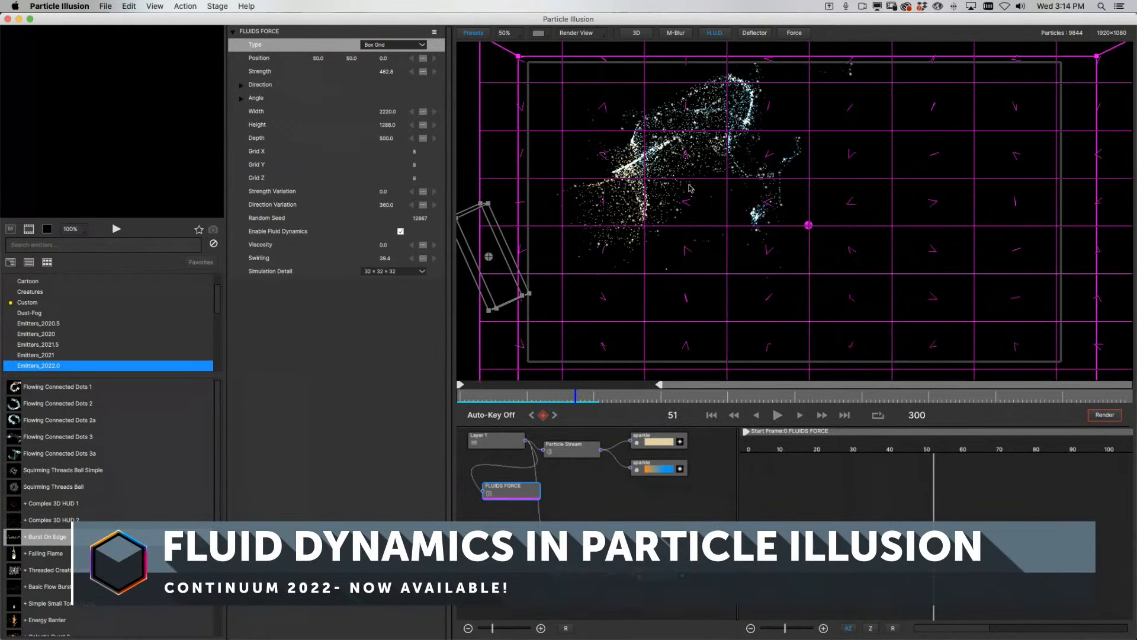
# - Change the fluids force's Type to Sphere, and move the Particle Stream emitter lower, playing back the result
pyautogui.click(380, 45)
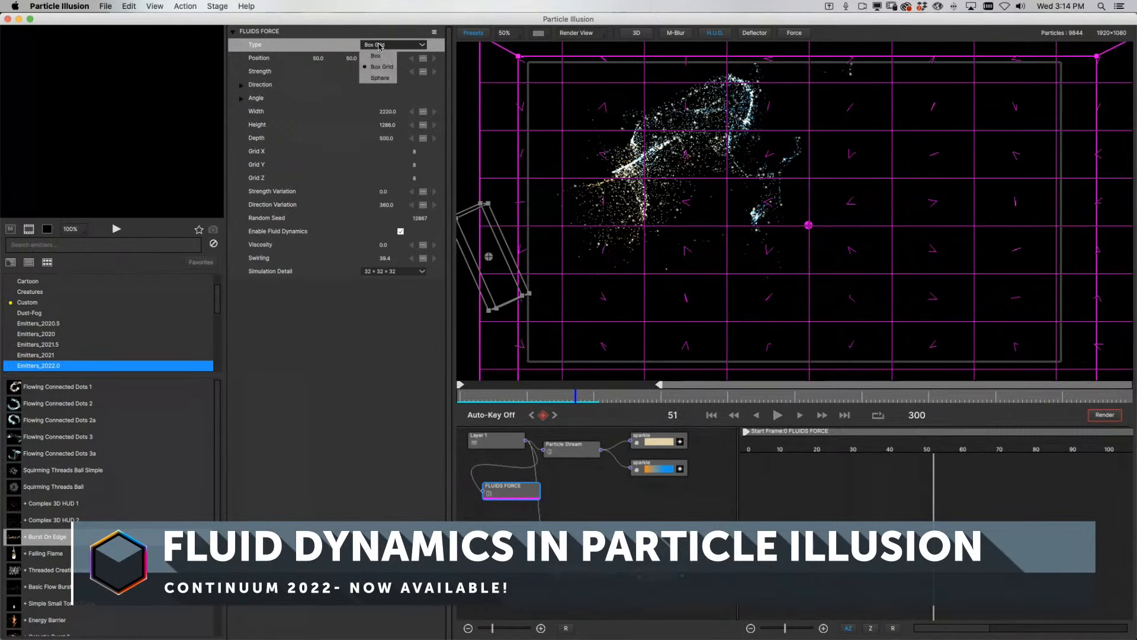
pyautogui.click(381, 78)
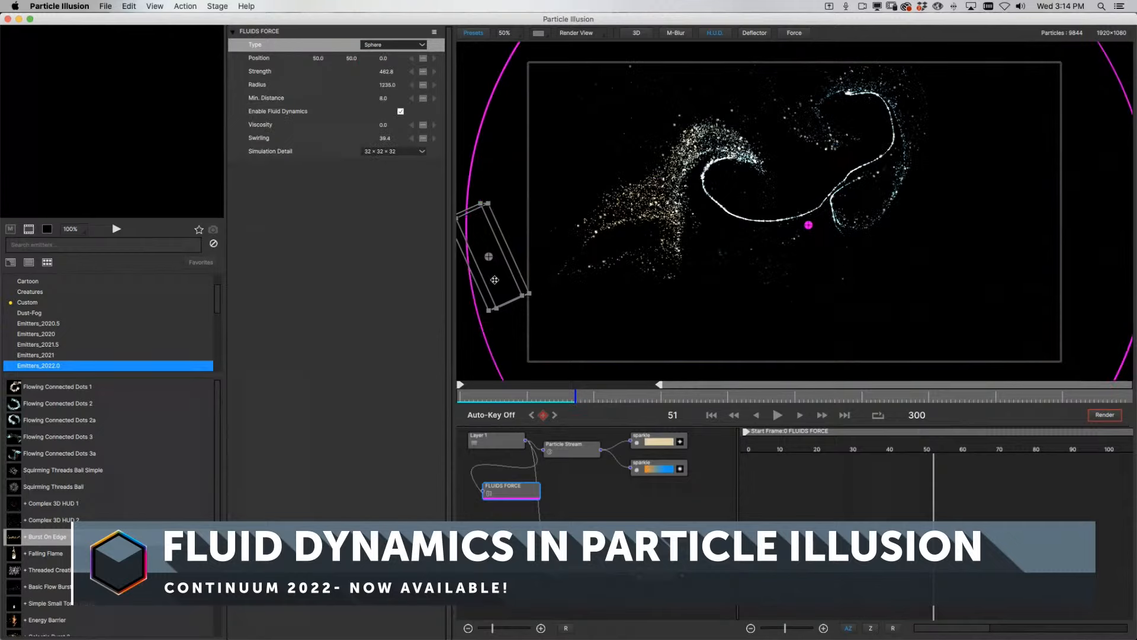
pyautogui.moveTo(489, 256); pyautogui.dragTo(509, 314)
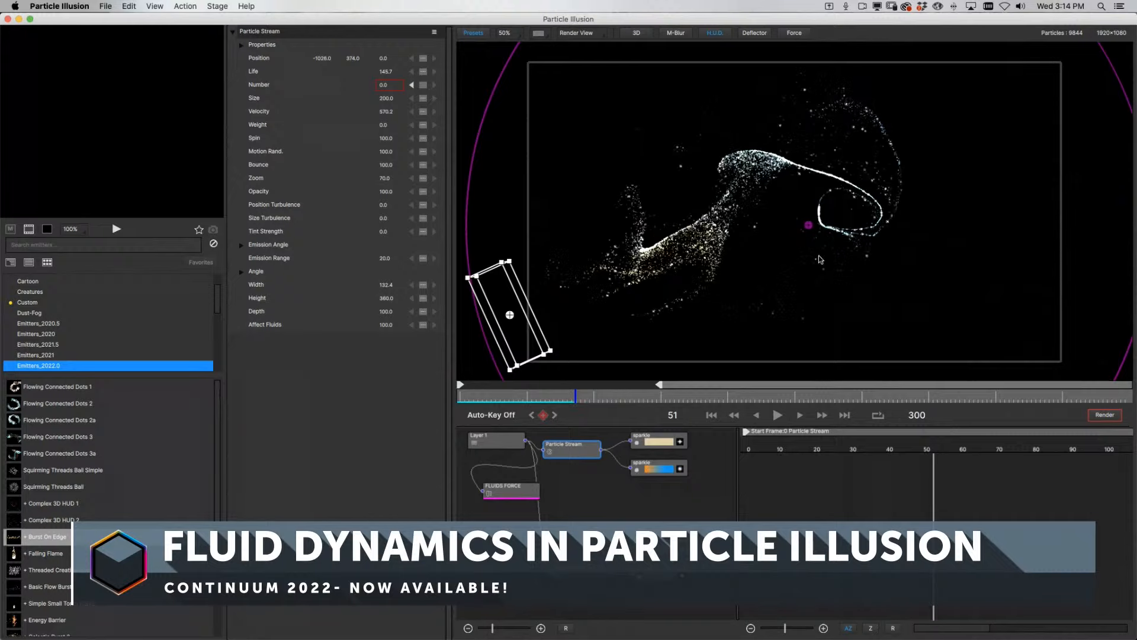
pyautogui.press('space')
pyautogui.press('space')
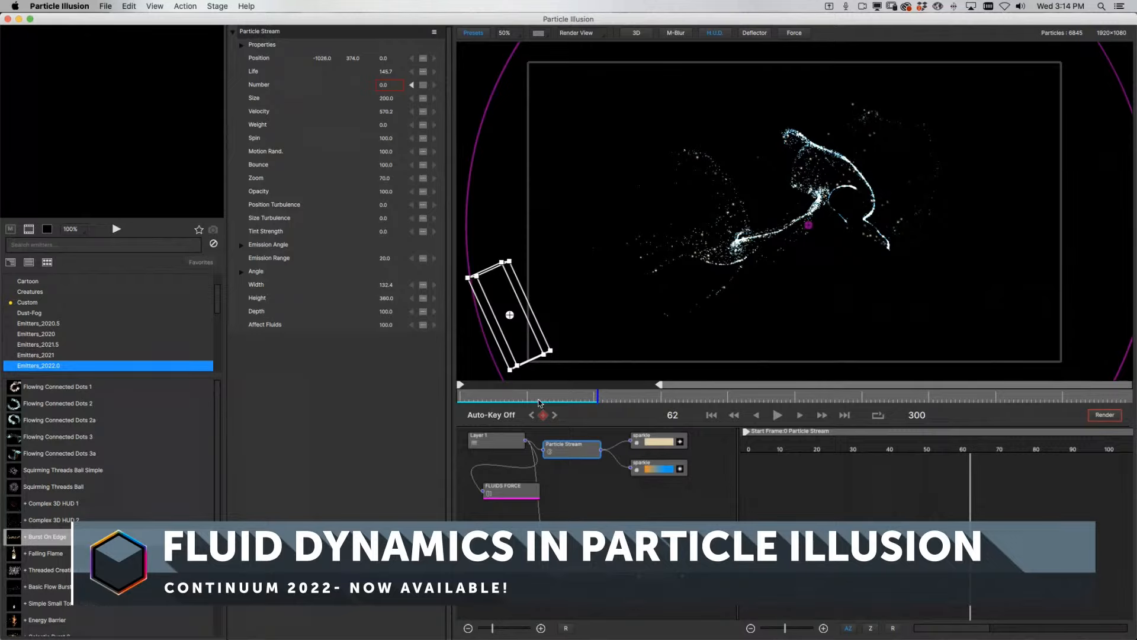
# - Try a Radius of about 639 on the spherical fluids force and play back the particle stream
pyautogui.click(519, 497)
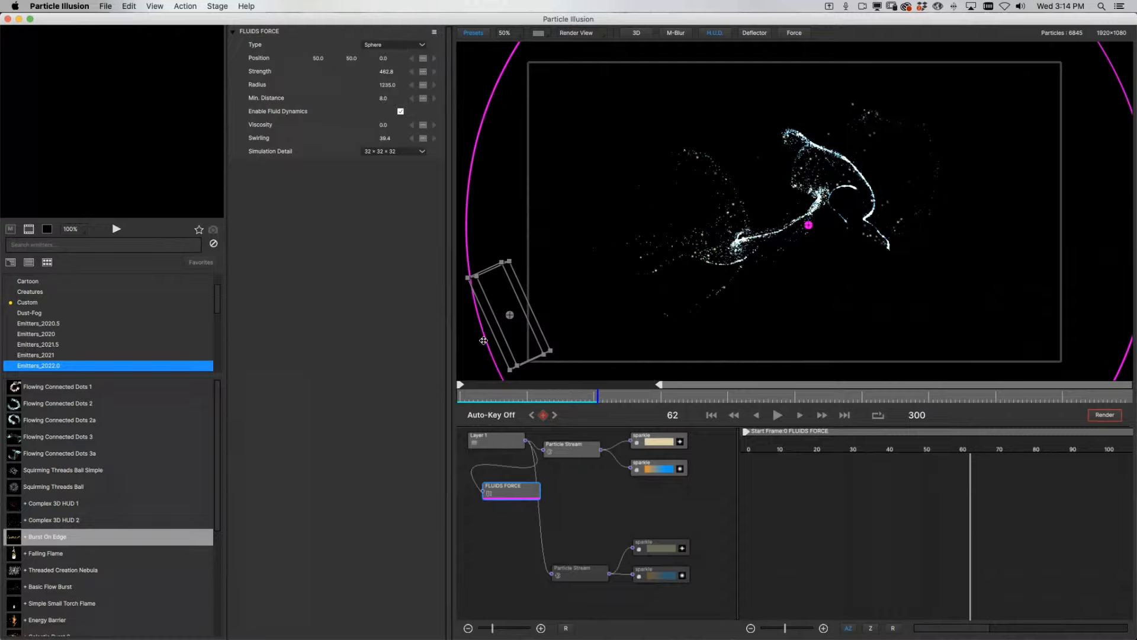
pyautogui.moveTo(483, 341); pyautogui.dragTo(614, 327)
pyautogui.moveTo(546, 395); pyautogui.dragTo(526, 396)
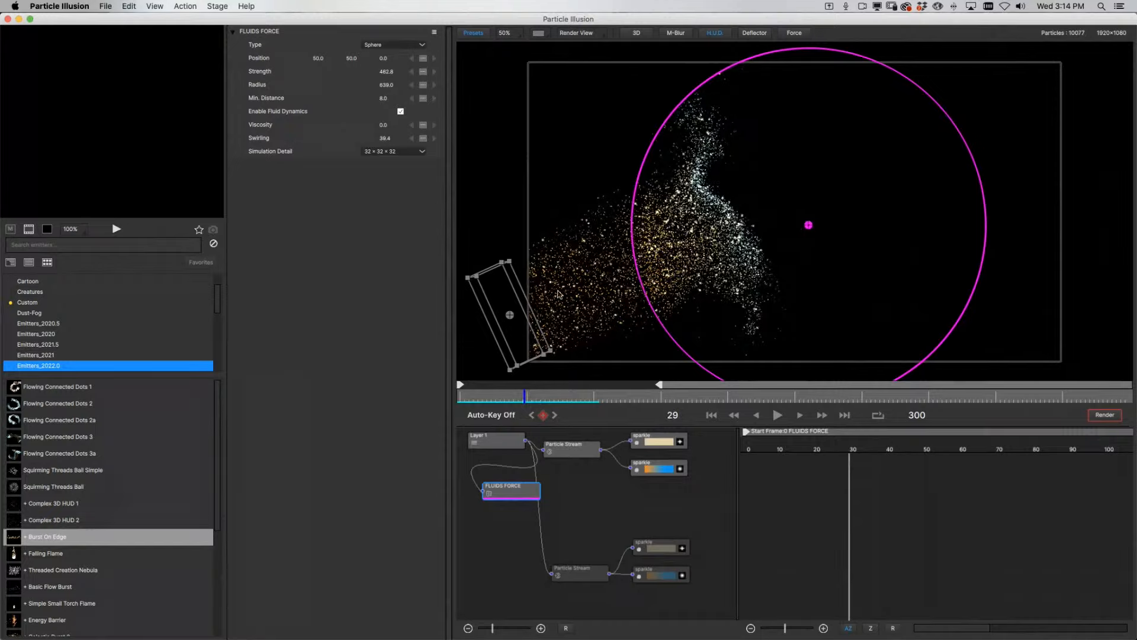
pyautogui.press('space')
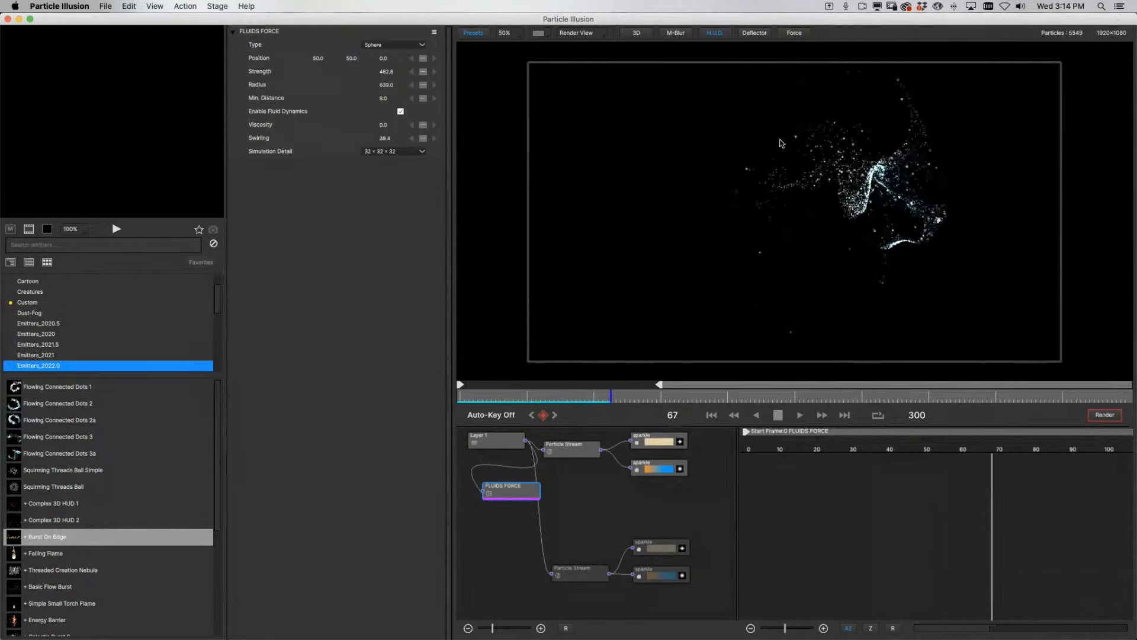
pyautogui.press('space')
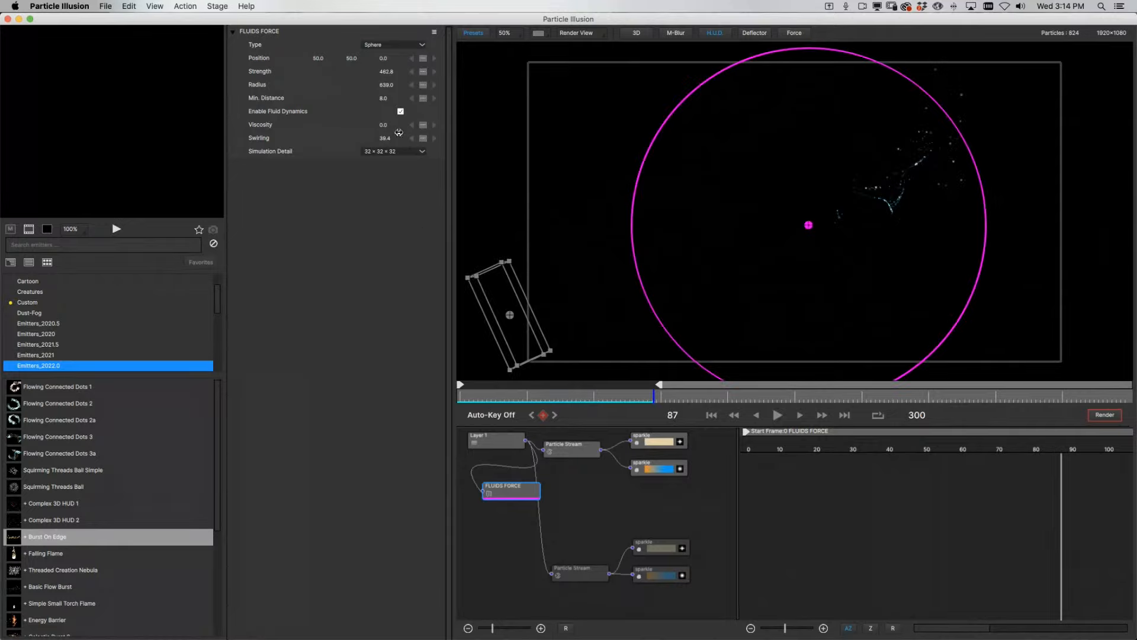
# - Increase the first Particle Stream's Velocity to about 717.8 and enlarge the fluids force's Radius to about 1046
pyautogui.click(562, 452)
pyautogui.moveTo(385, 111); pyautogui.dragTo(468, 111)
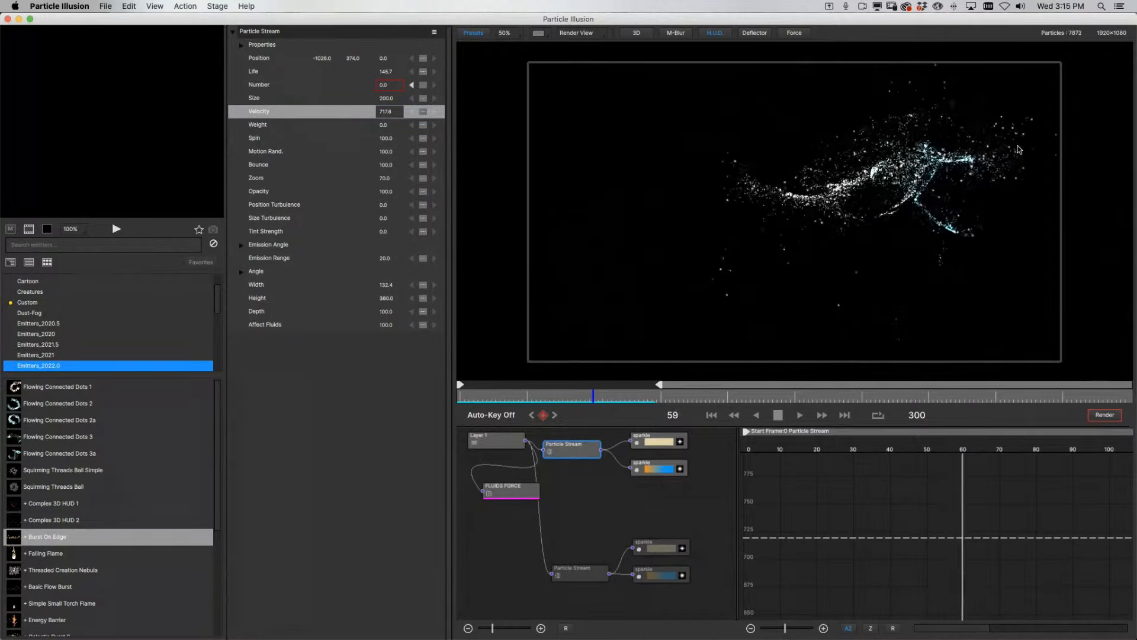
pyautogui.press('space')
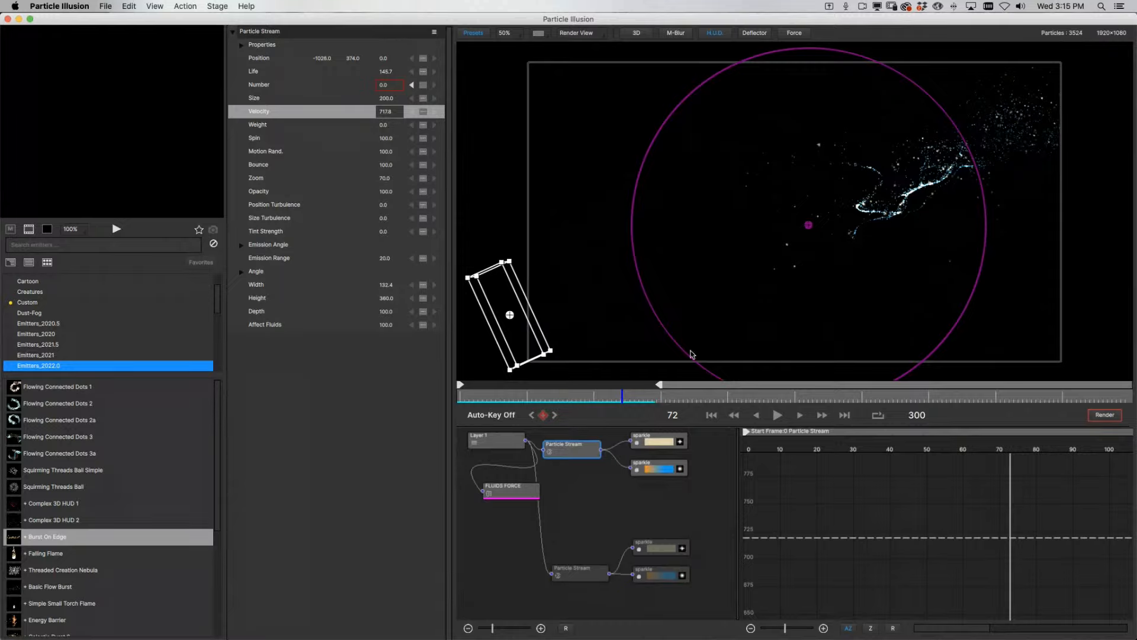
pyautogui.moveTo(688, 352); pyautogui.dragTo(549, 544)
# - Enable the second Particle Stream emitter and play back both streams as they meet inside the fluids force
pyautogui.click(574, 574)
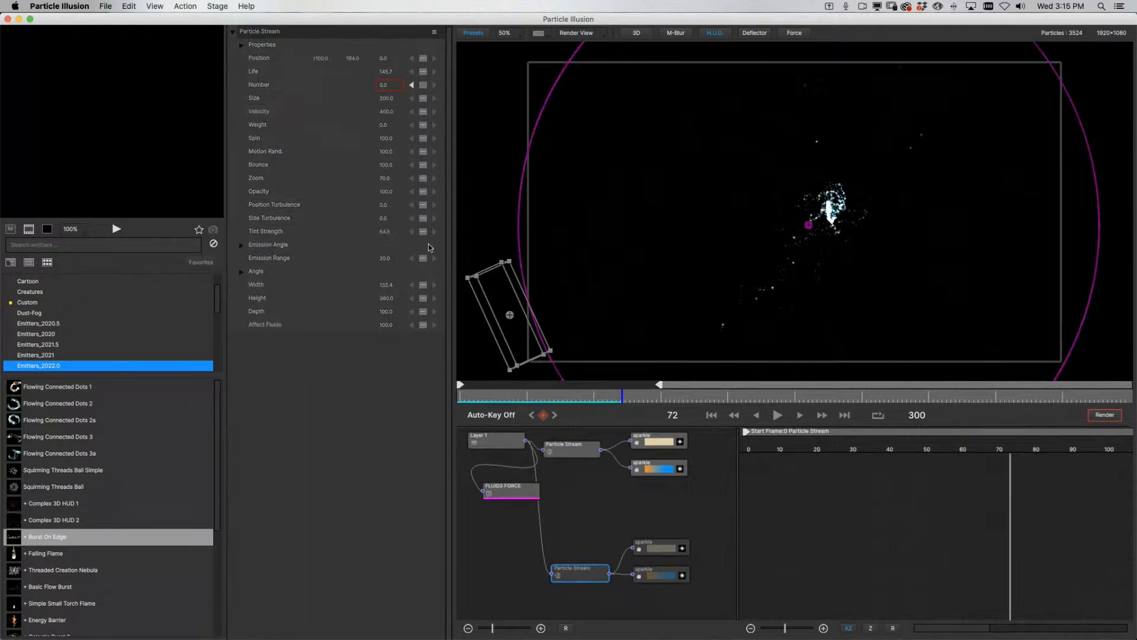
pyautogui.click(433, 33)
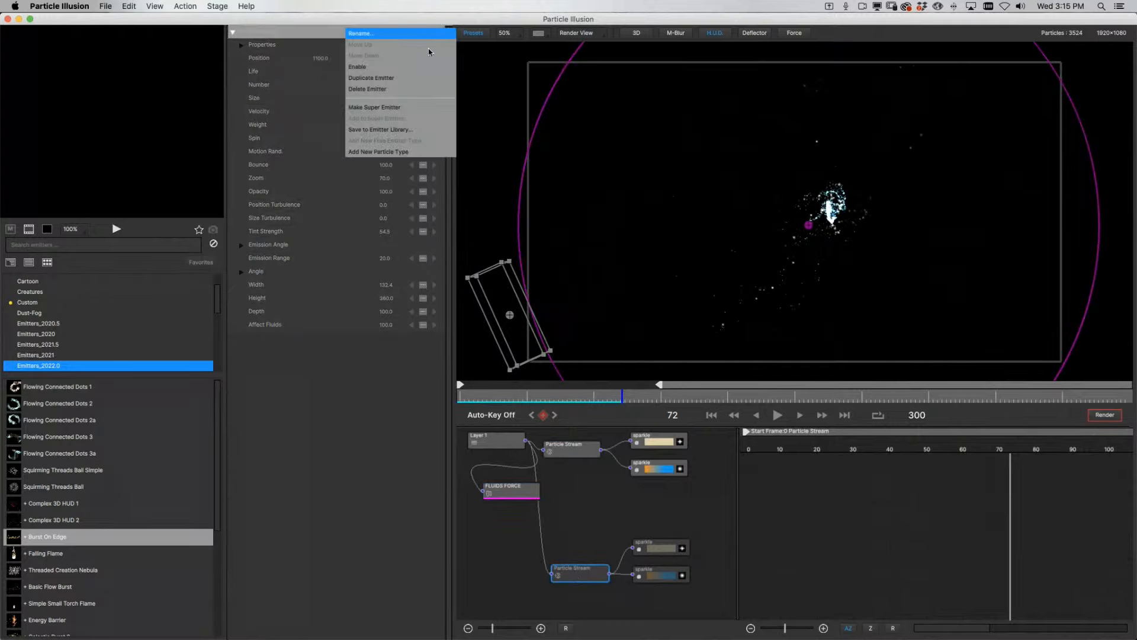
pyautogui.click(377, 68)
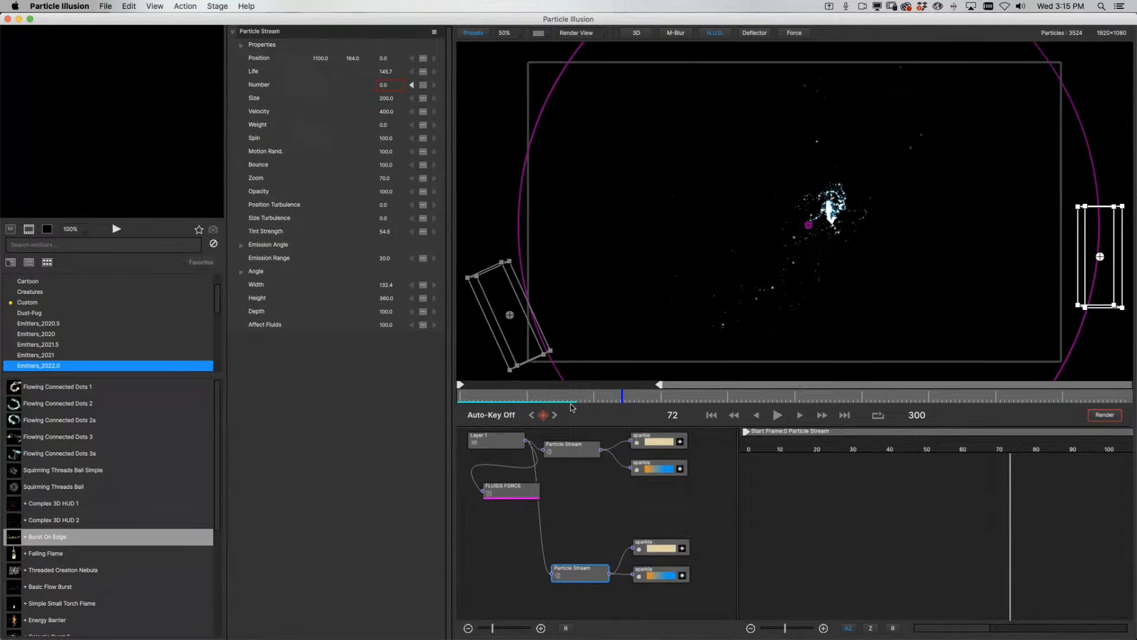
pyautogui.click(525, 397)
pyautogui.press('space')
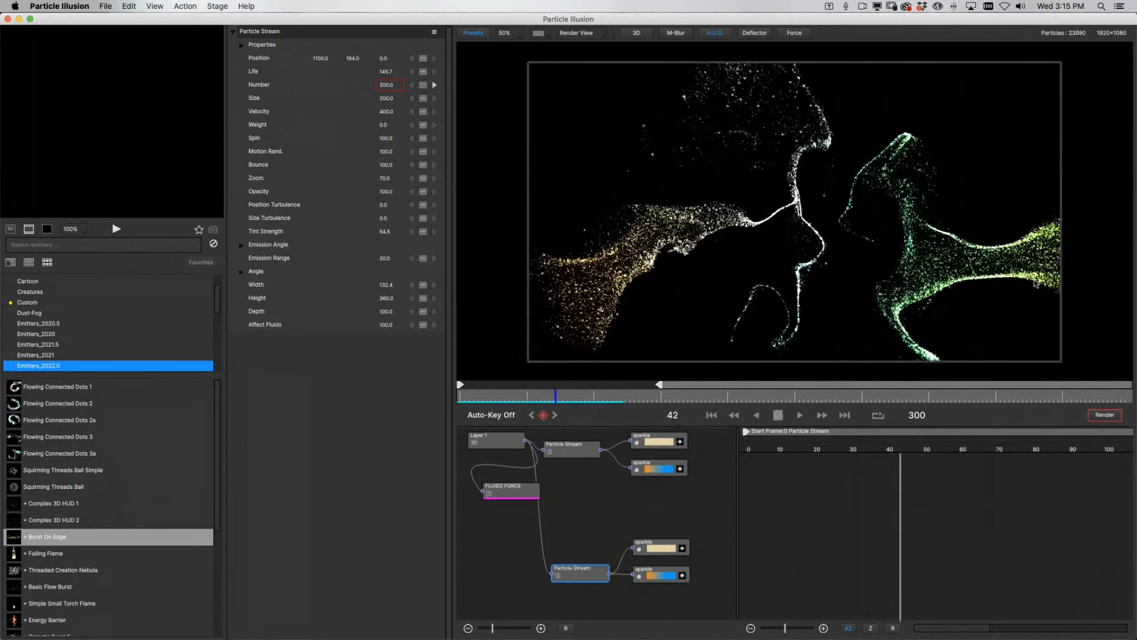
pyautogui.press('space')
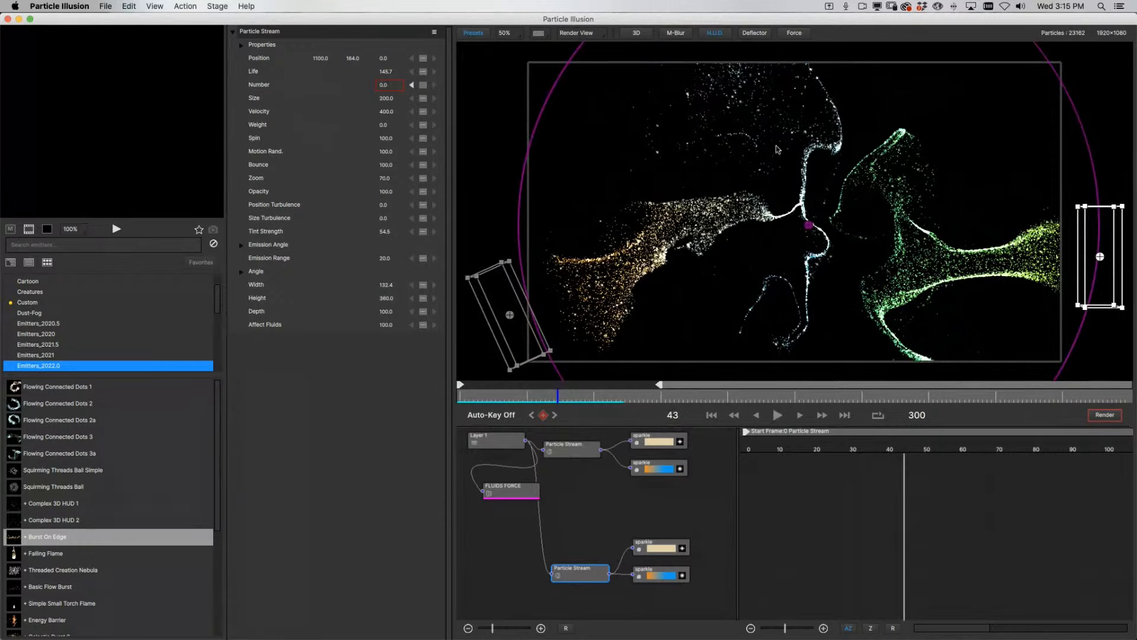
# - Move the second Particle Stream node slightly higher and raise that emitter's Affect Fluids to about 170.4
pyautogui.moveTo(581, 577); pyautogui.dragTo(582, 553)
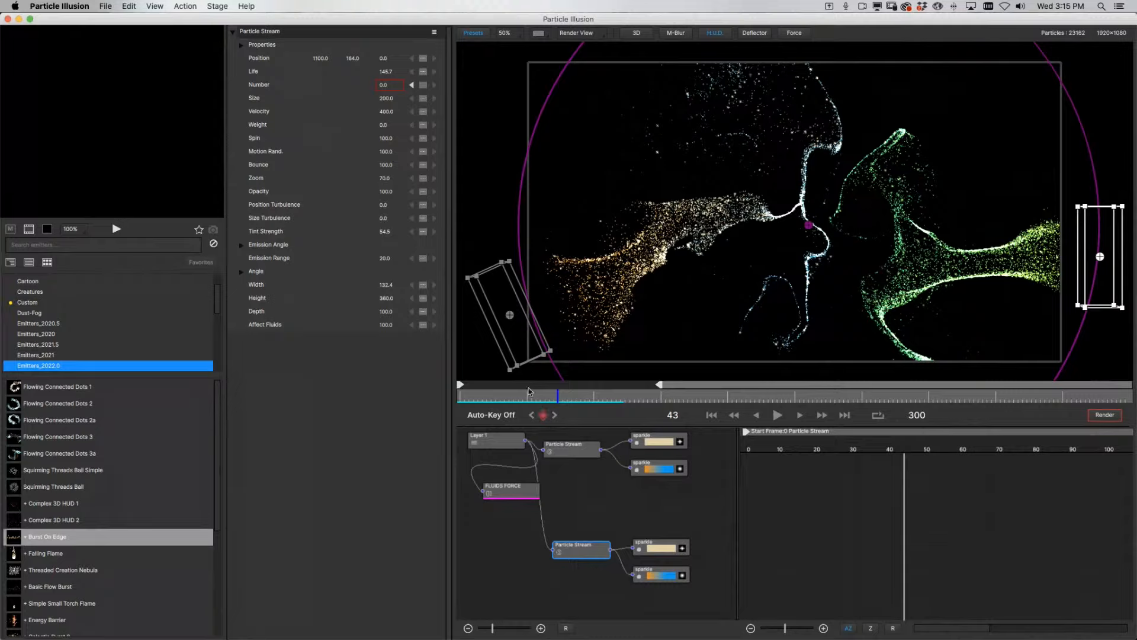
pyautogui.click(267, 327)
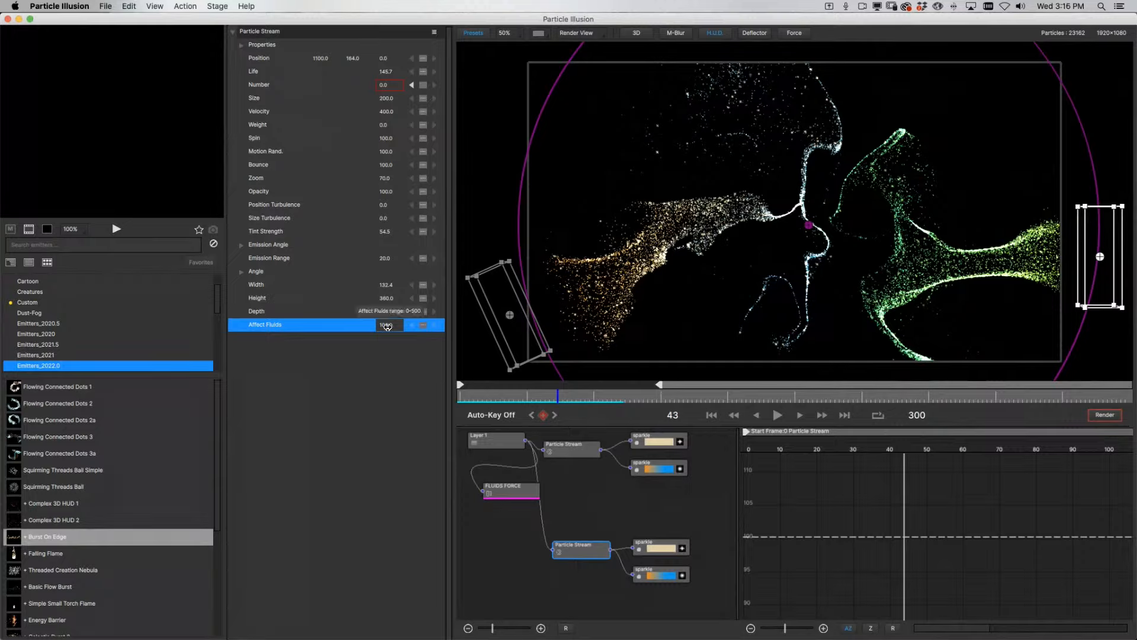
pyautogui.moveTo(386, 326)
pyautogui.mouseDown()
pyautogui.moveTo(409, 329)
pyautogui.moveTo(395, 338)
pyautogui.mouseUp()
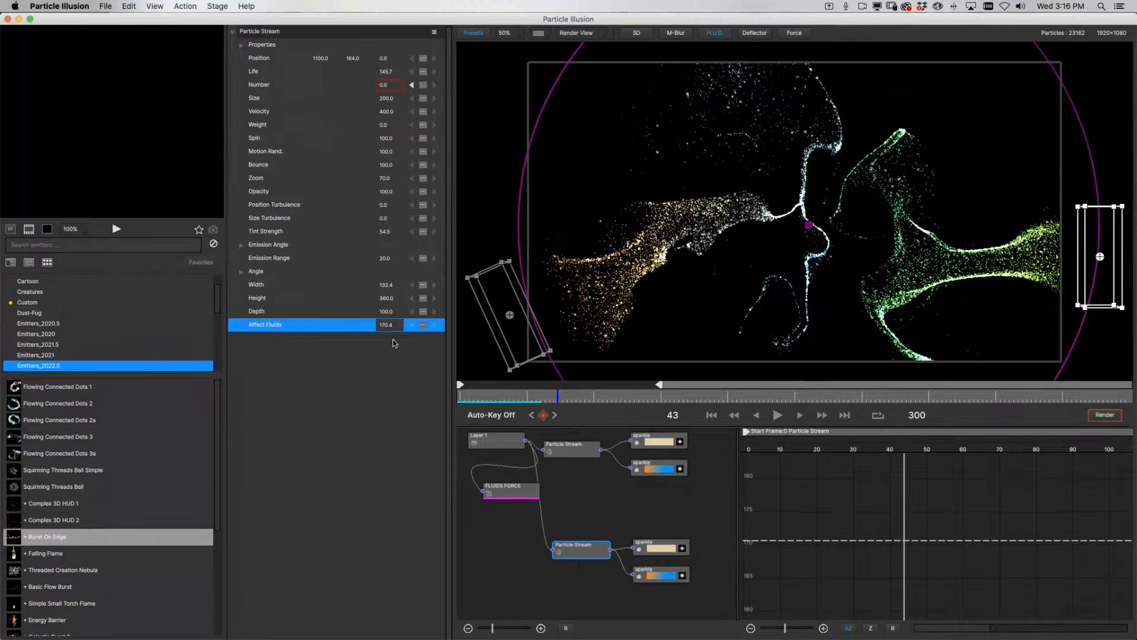
# - Lower the first Particle Stream's Affect Fluids to about 45.1 and play back the interaction of both streams
pyautogui.click(578, 451)
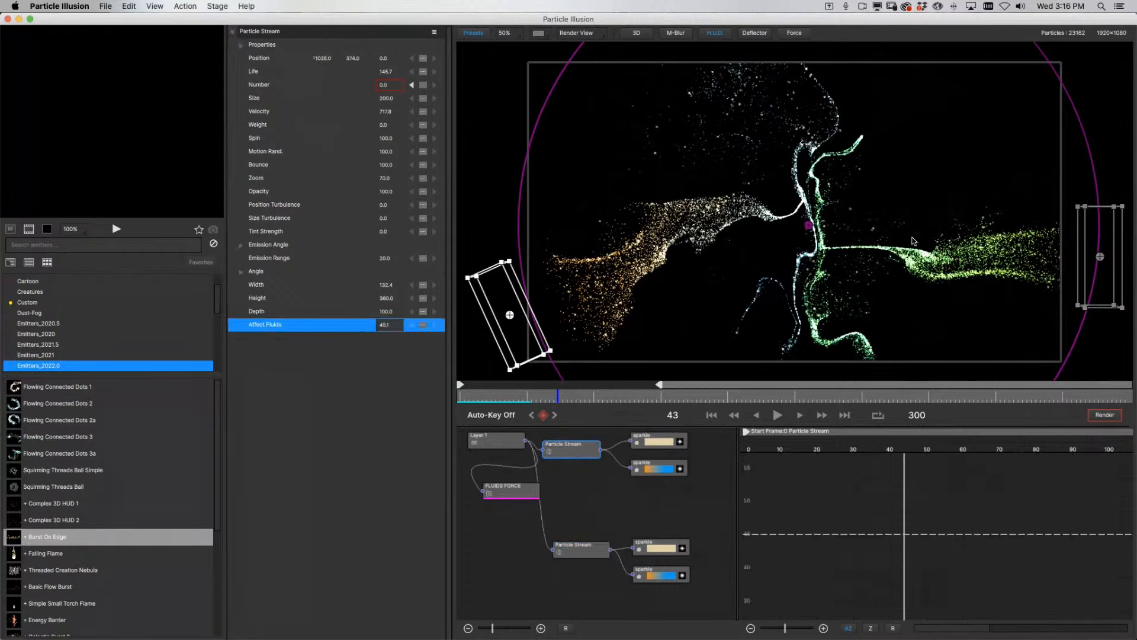
pyautogui.press('space')
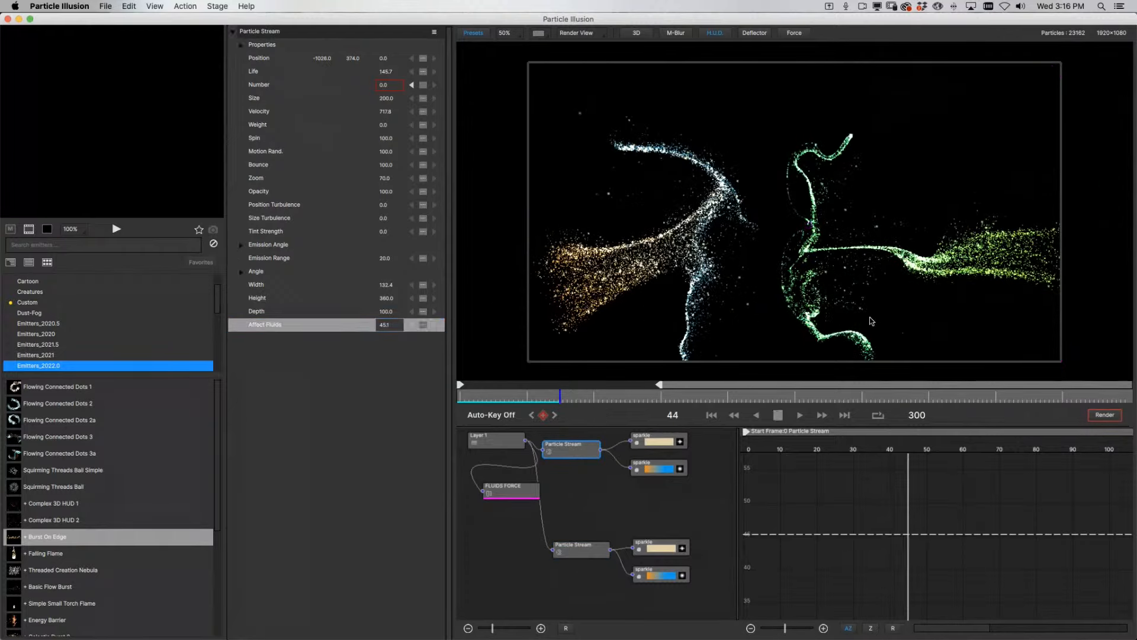
pyautogui.press('space')
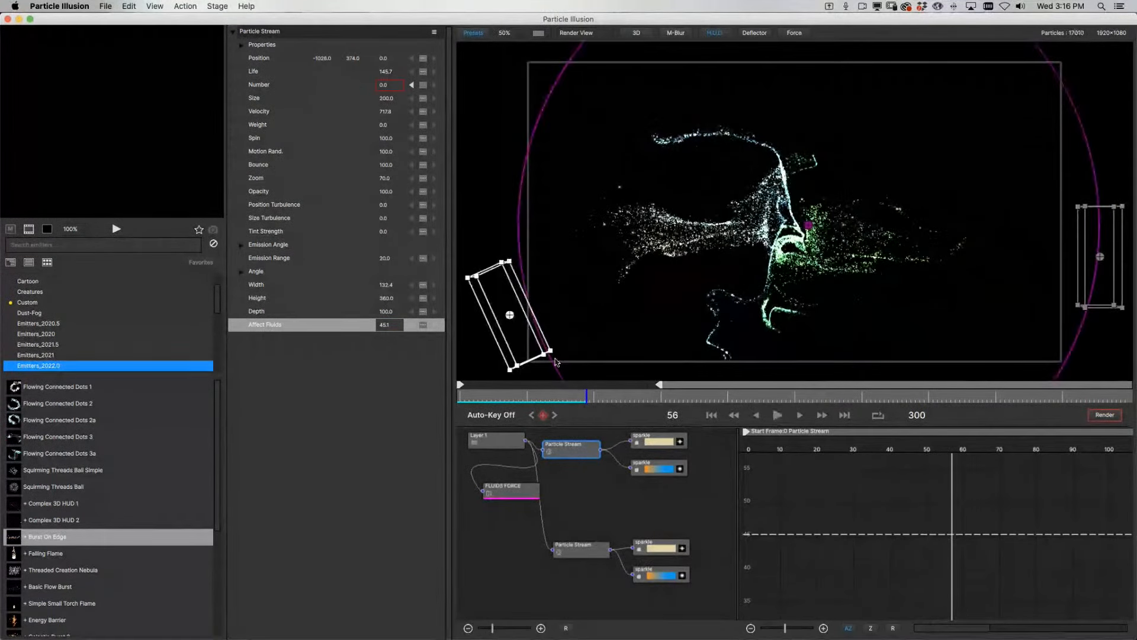
# - Set the fluids force's Strength to 0 and review the two streams through playback, ending at frame 43
pyautogui.click(515, 490)
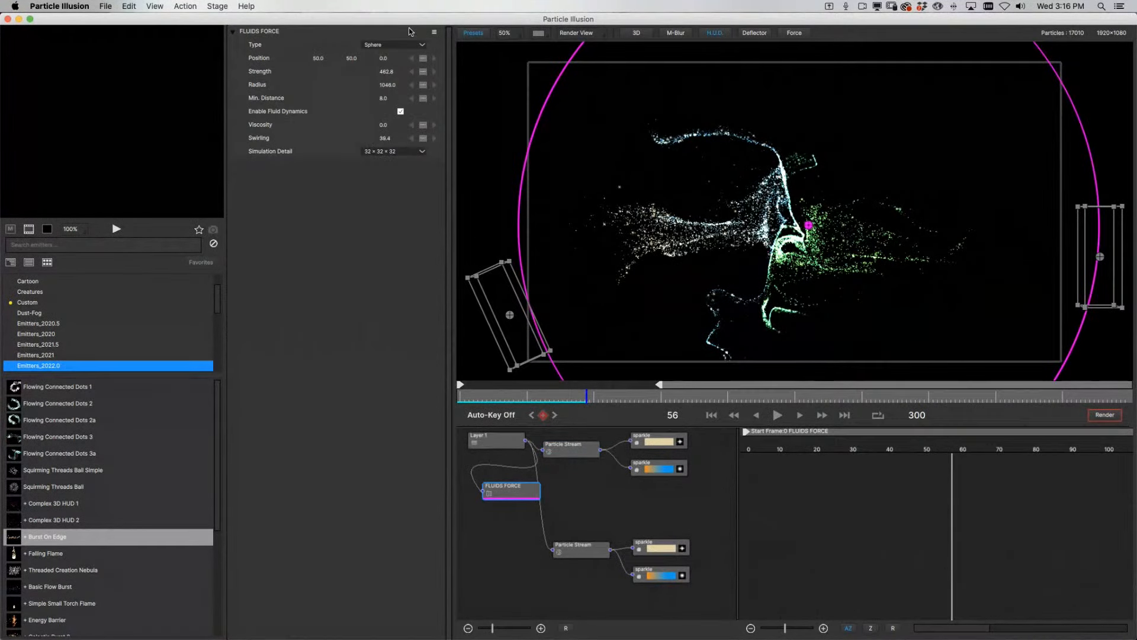
pyautogui.click(392, 72)
pyautogui.press('Return')
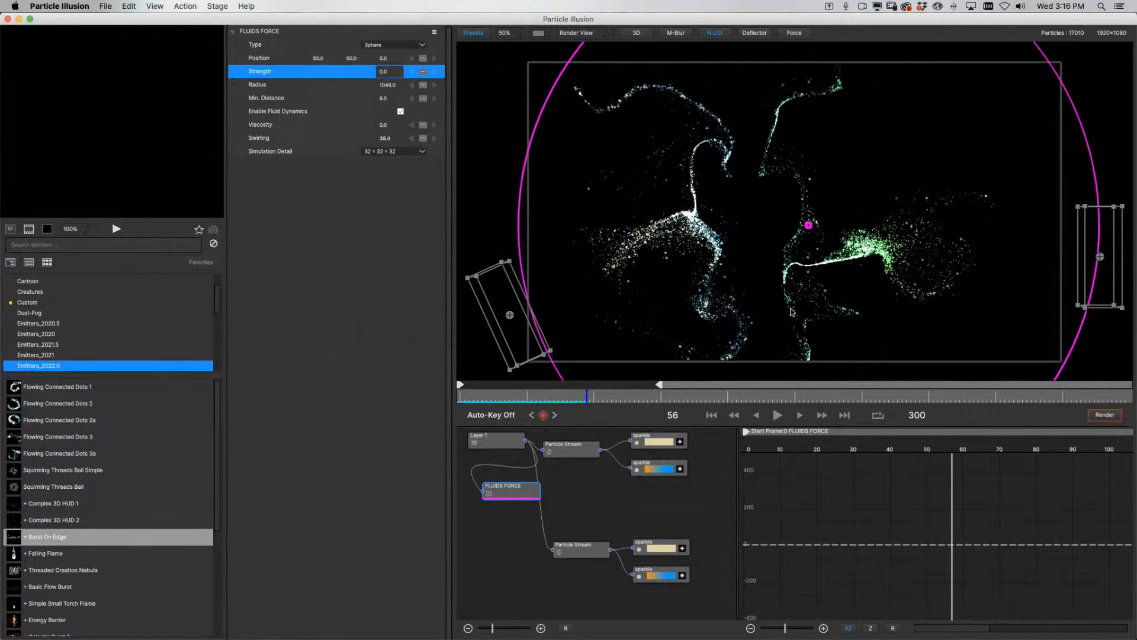
pyautogui.press('space')
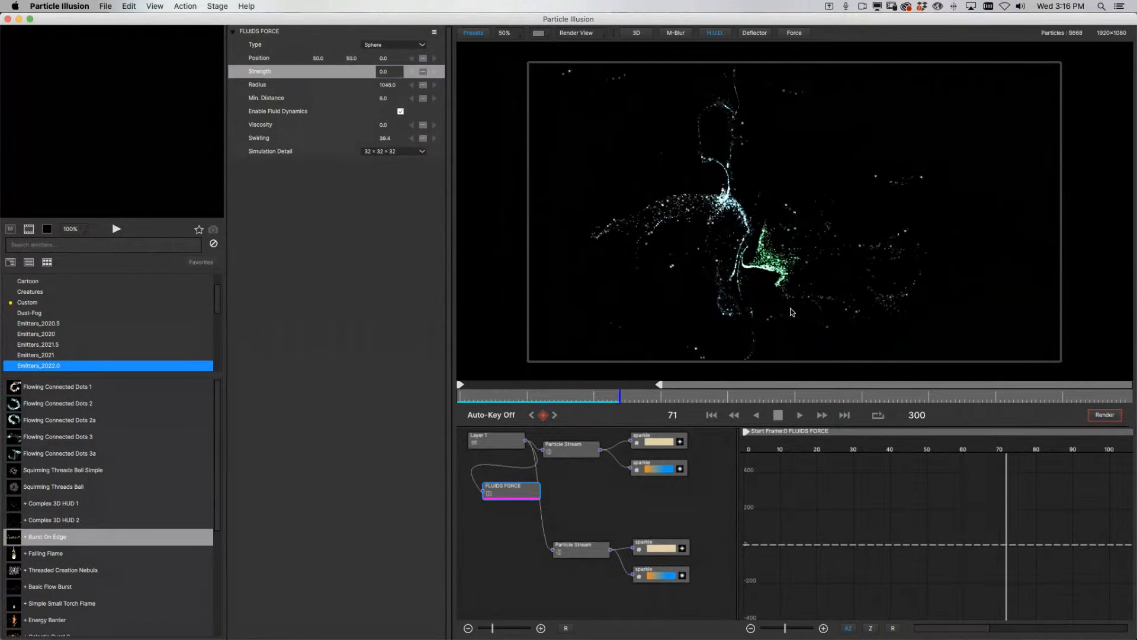
pyautogui.press('space')
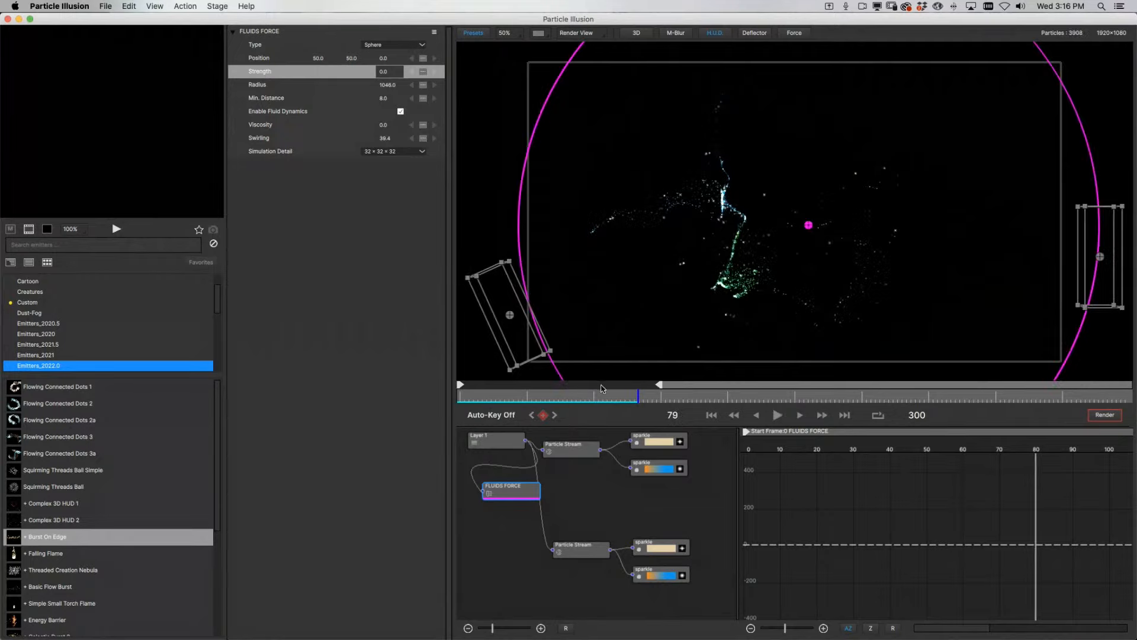
pyautogui.click(585, 398)
pyautogui.moveTo(585, 398); pyautogui.dragTo(555, 397)
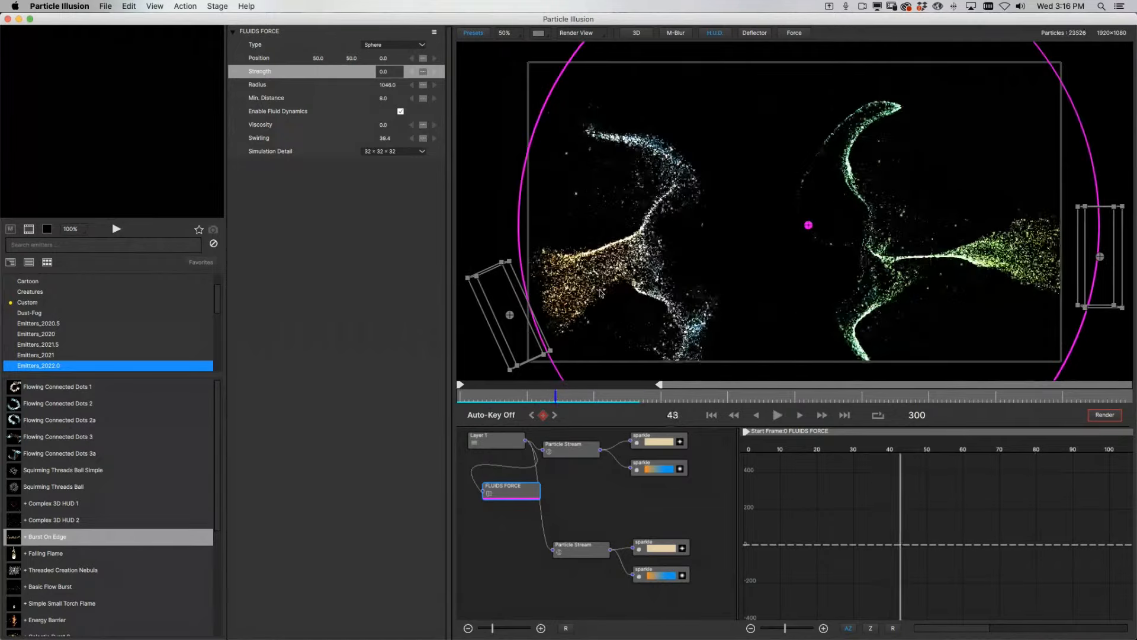
# - Show the stage in World View and increase the first Particle Stream's Depth to about 233.1
pyautogui.click(579, 33)
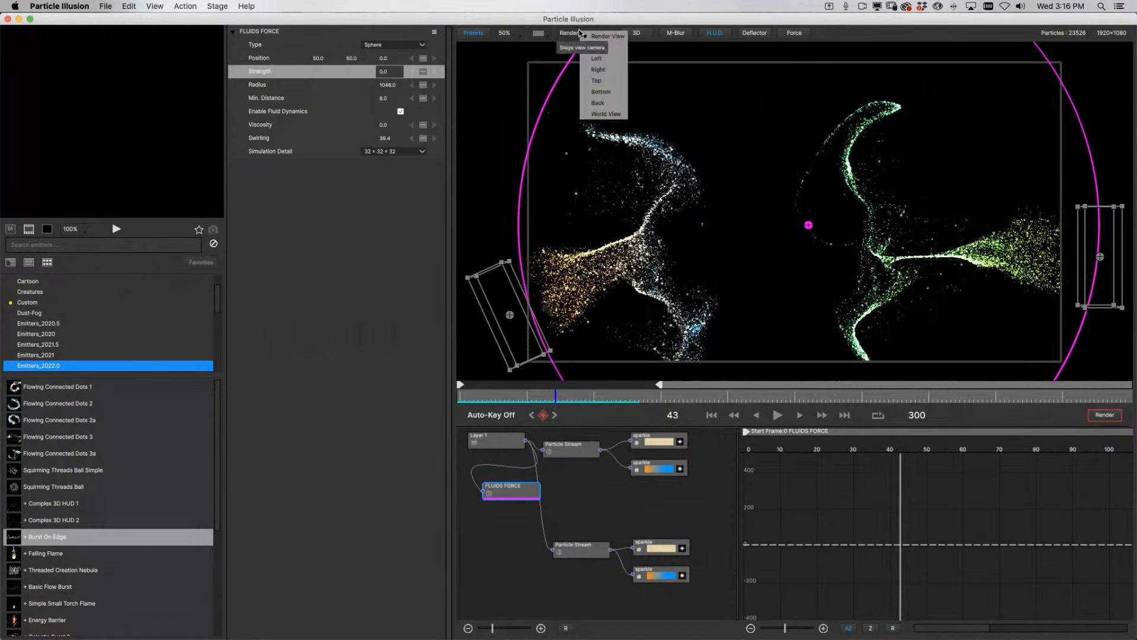
pyautogui.click(595, 109)
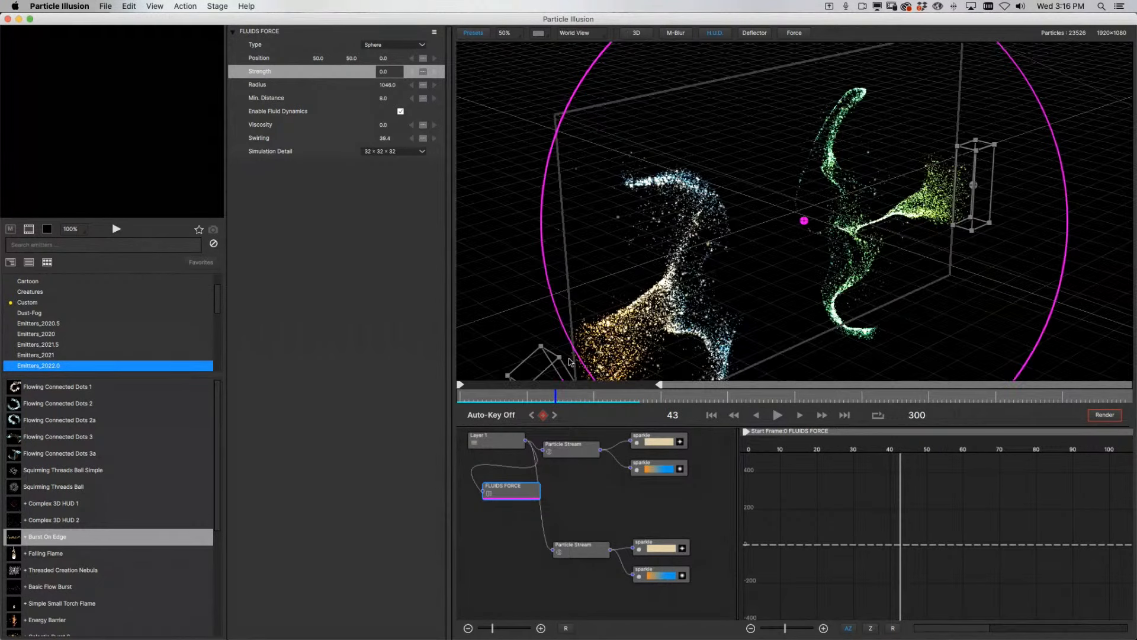
pyautogui.click(579, 454)
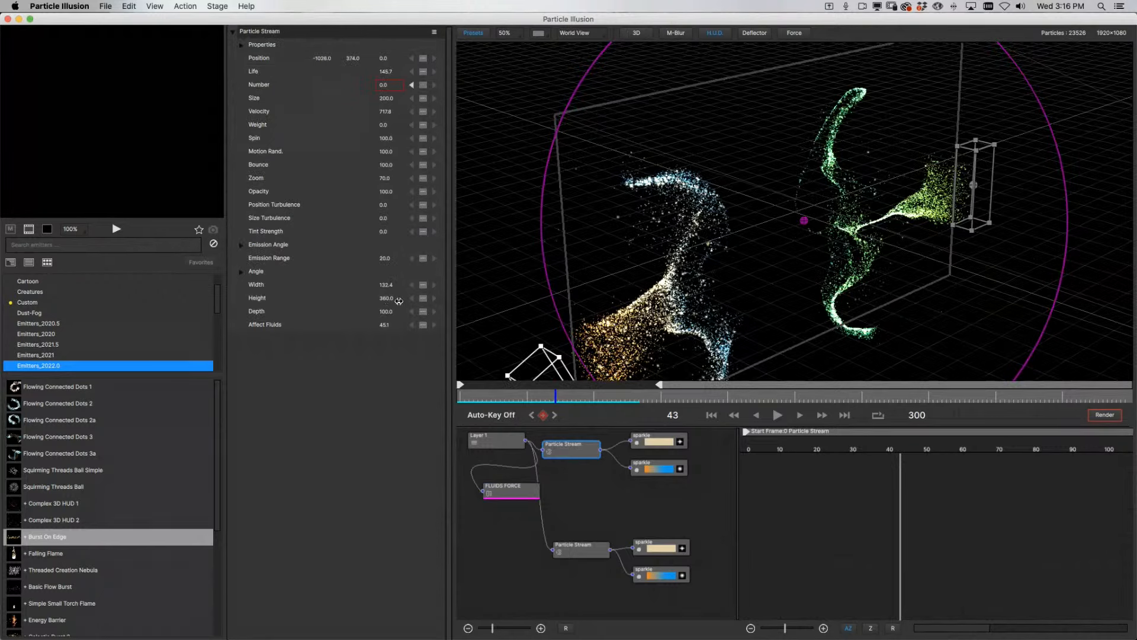
pyautogui.moveTo(395, 308); pyautogui.dragTo(480, 310)
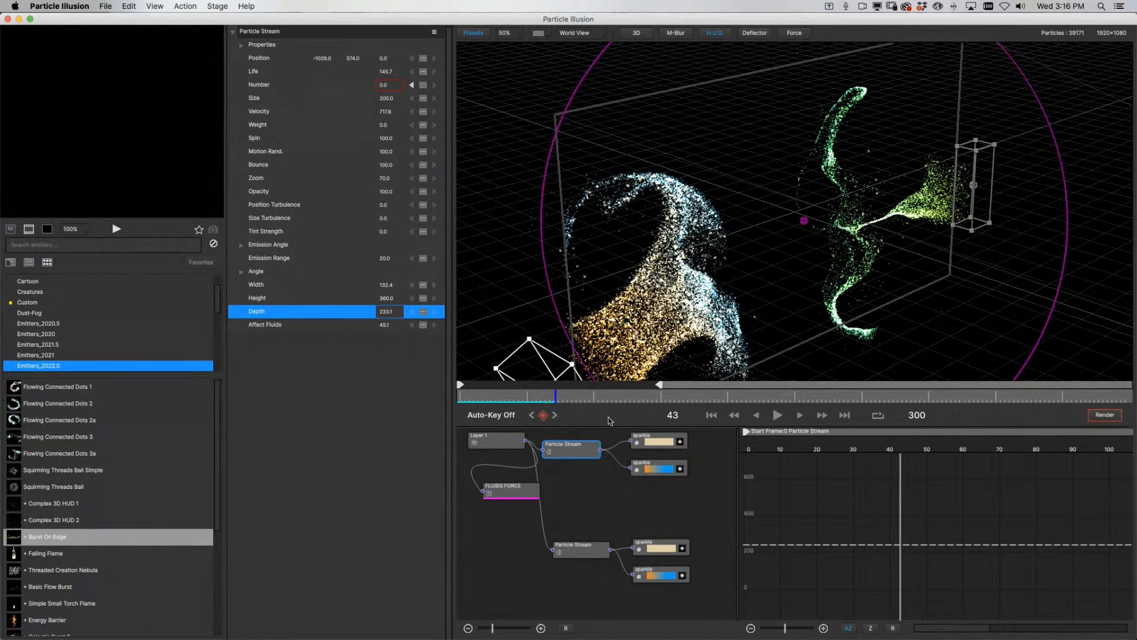
# - Return the stage to Render View and scrub the timeline to review the deeper particle stream
pyautogui.click(575, 33)
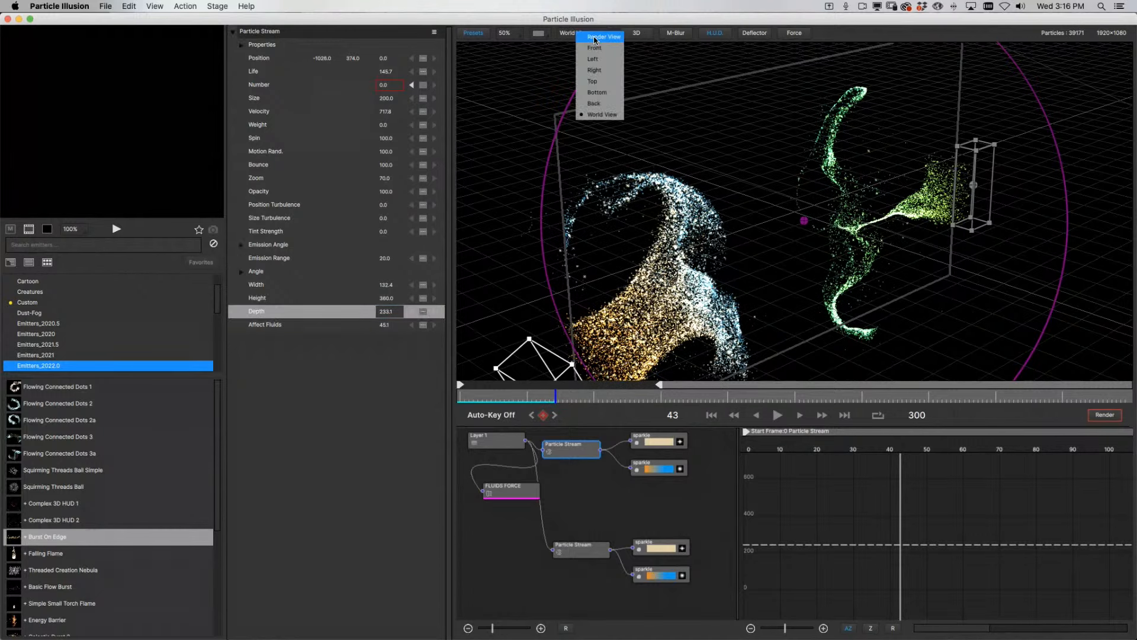
pyautogui.click(592, 44)
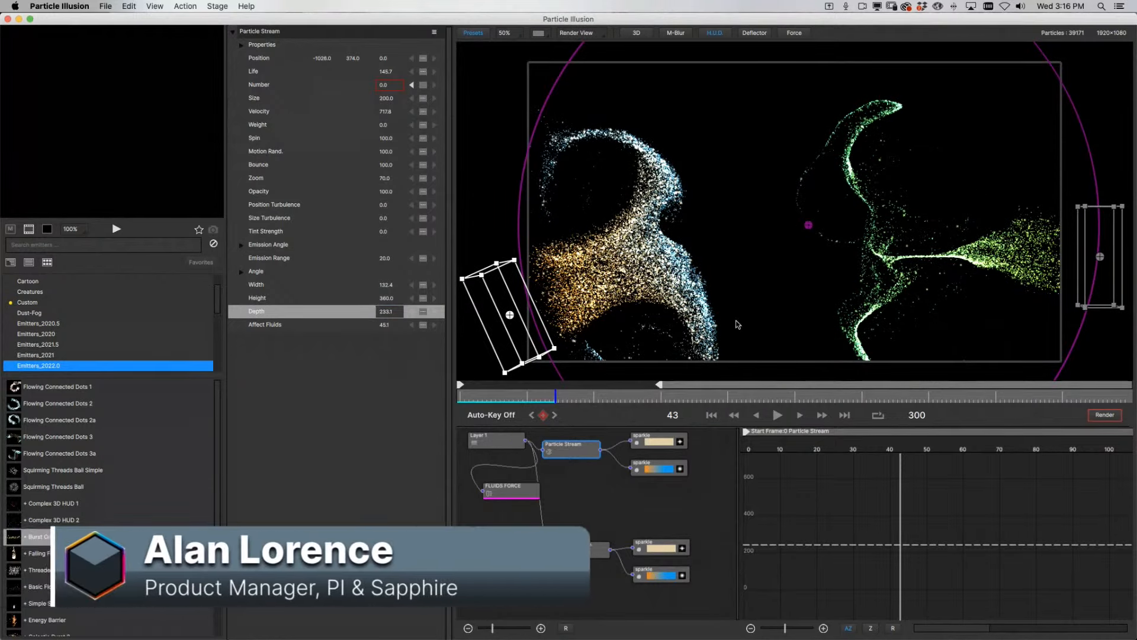
pyautogui.moveTo(567, 398); pyautogui.dragTo(585, 400)
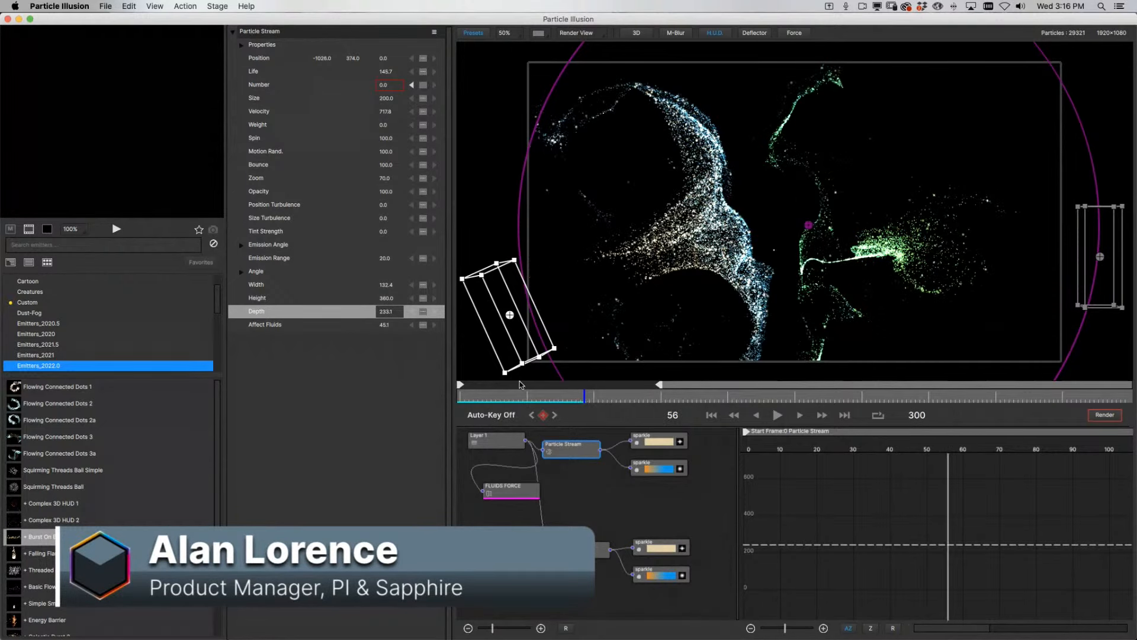
pyautogui.click(536, 397)
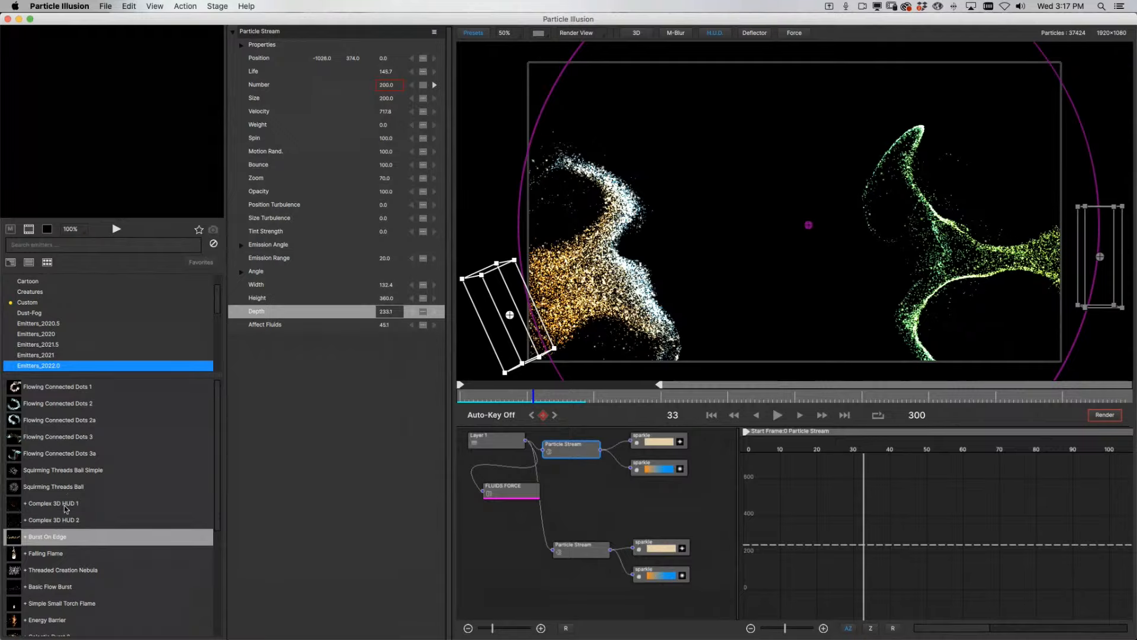
# - Preview the Burst On Edge emitter from the Emitters_2022.0 library
pyautogui.click(56, 538)
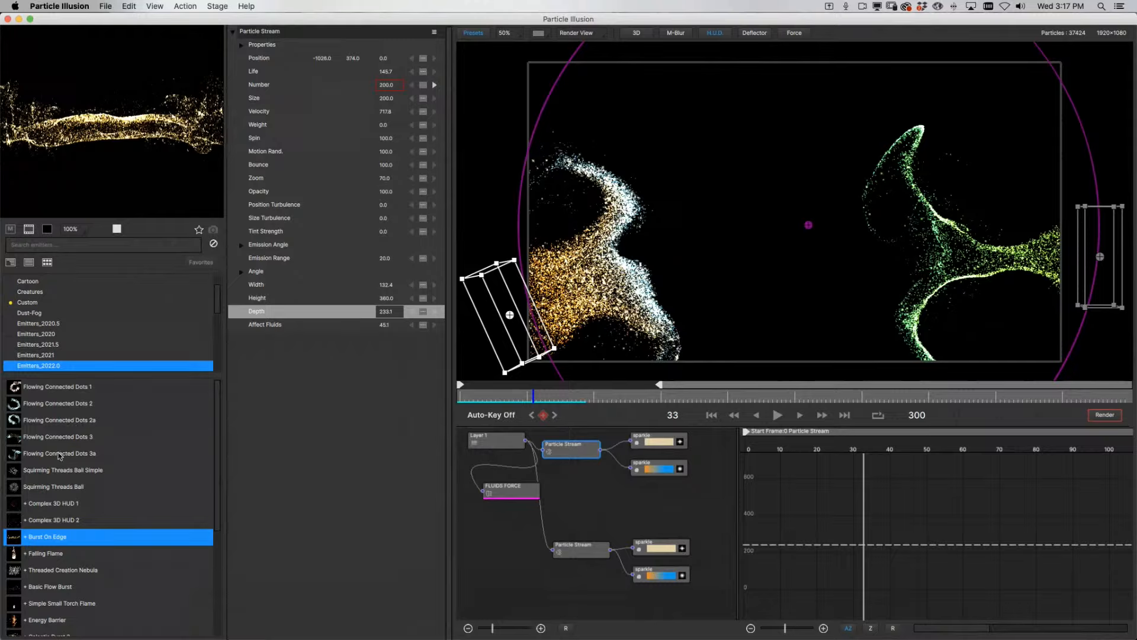
# - Preview the Flowing Connected Dots 1, Flowing Connected Dots 2a, Complex 3D HUD 1, Complex 3D HUD 2 and Burst On Edge emitters
pyautogui.click(60, 388)
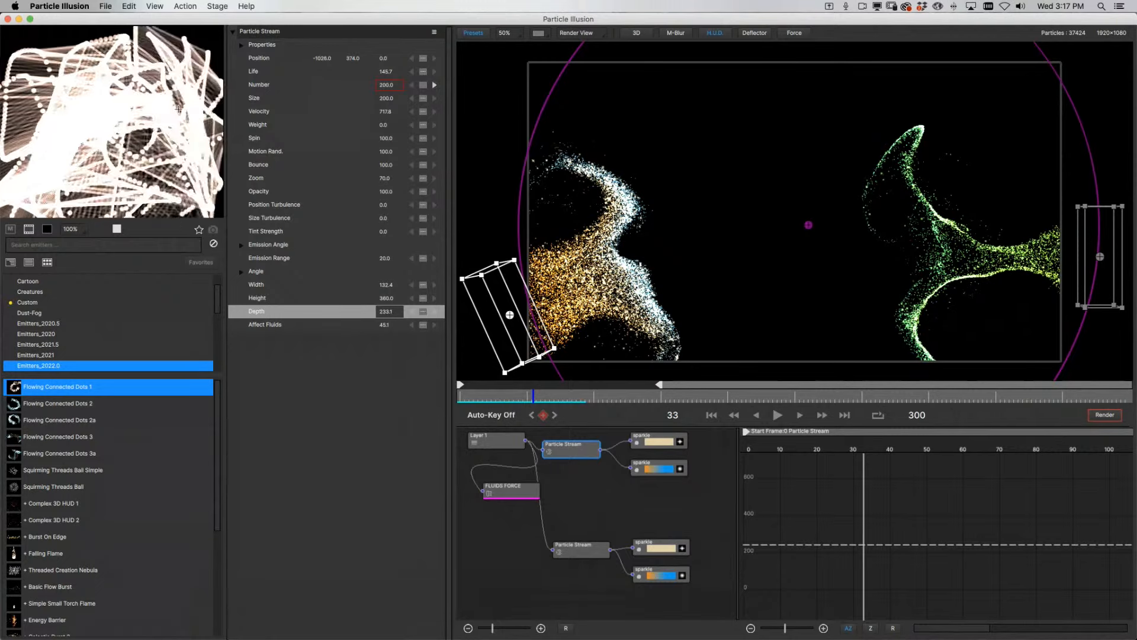
pyautogui.click(59, 421)
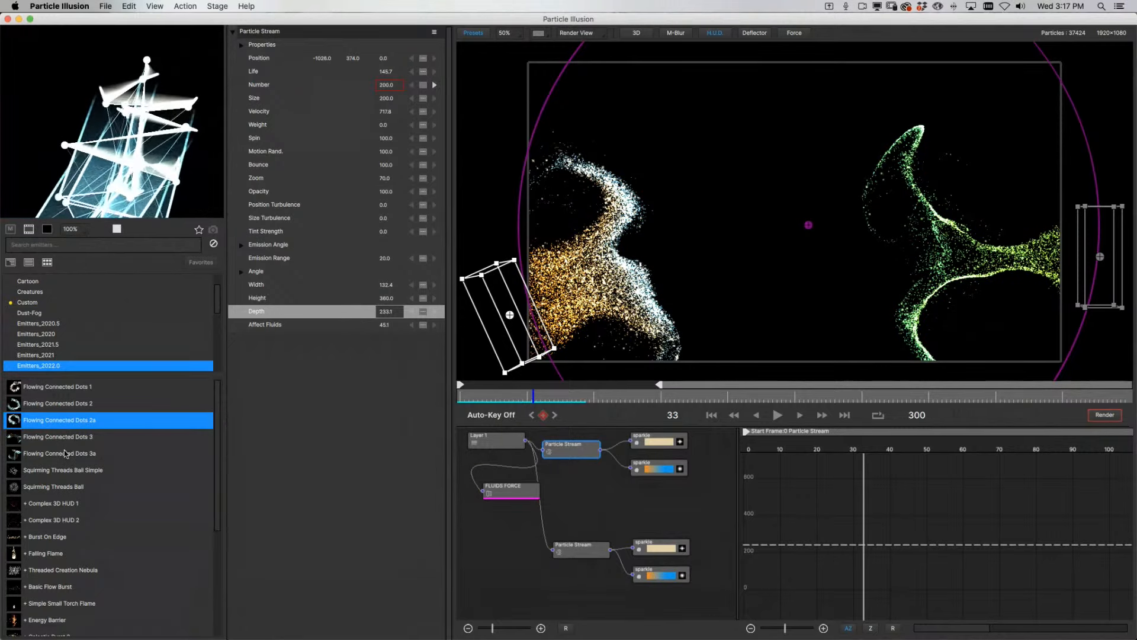
pyautogui.click(67, 505)
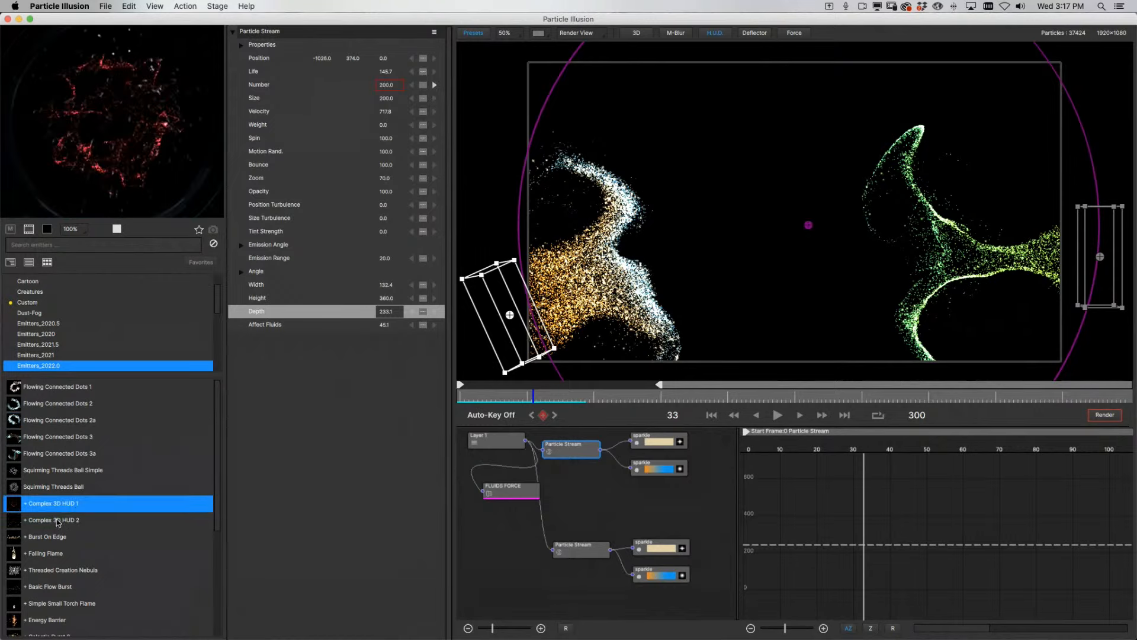
pyautogui.click(58, 521)
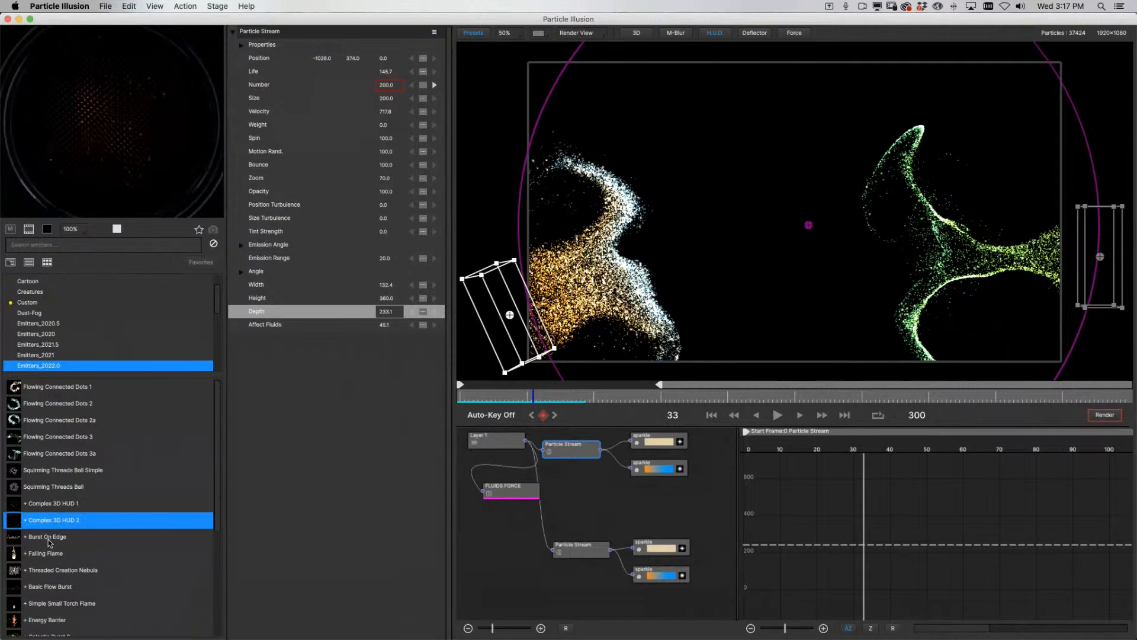
pyautogui.click(50, 539)
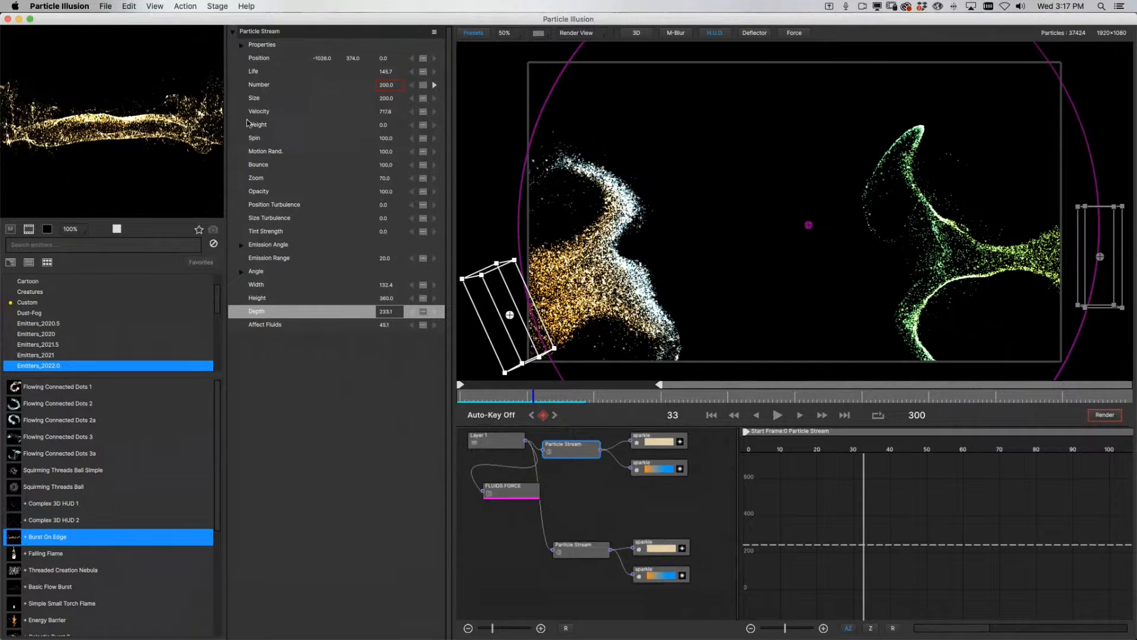
# - Start a new empty project in place of the two-stream scene
pyautogui.click(105, 6)
pyautogui.click(120, 21)
pyautogui.click(543, 332)
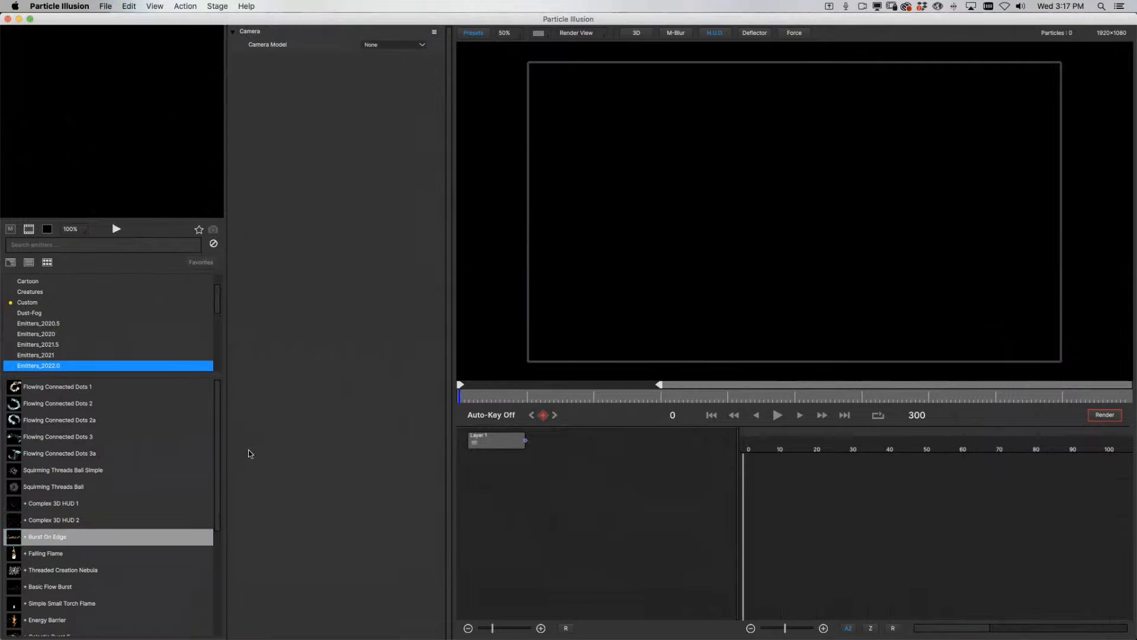
# - Add the Burst On Edge emitter to the empty stage and scrub the timeline to frame 15
pyautogui.click(46, 543)
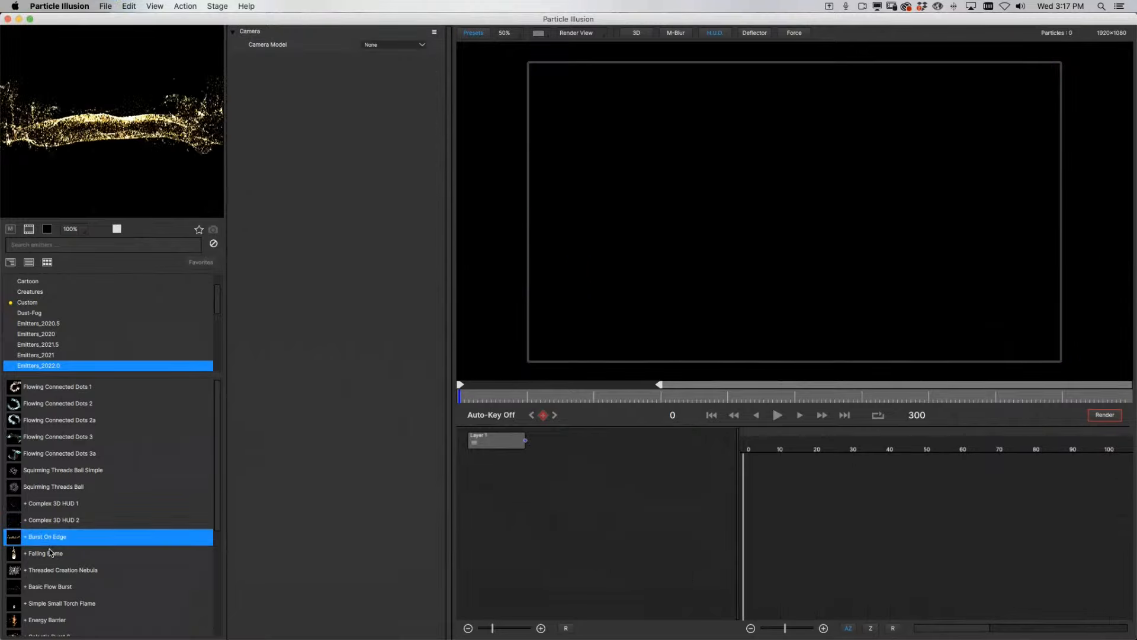
pyautogui.click(51, 552)
pyautogui.click(53, 538)
pyautogui.doubleClick(50, 538)
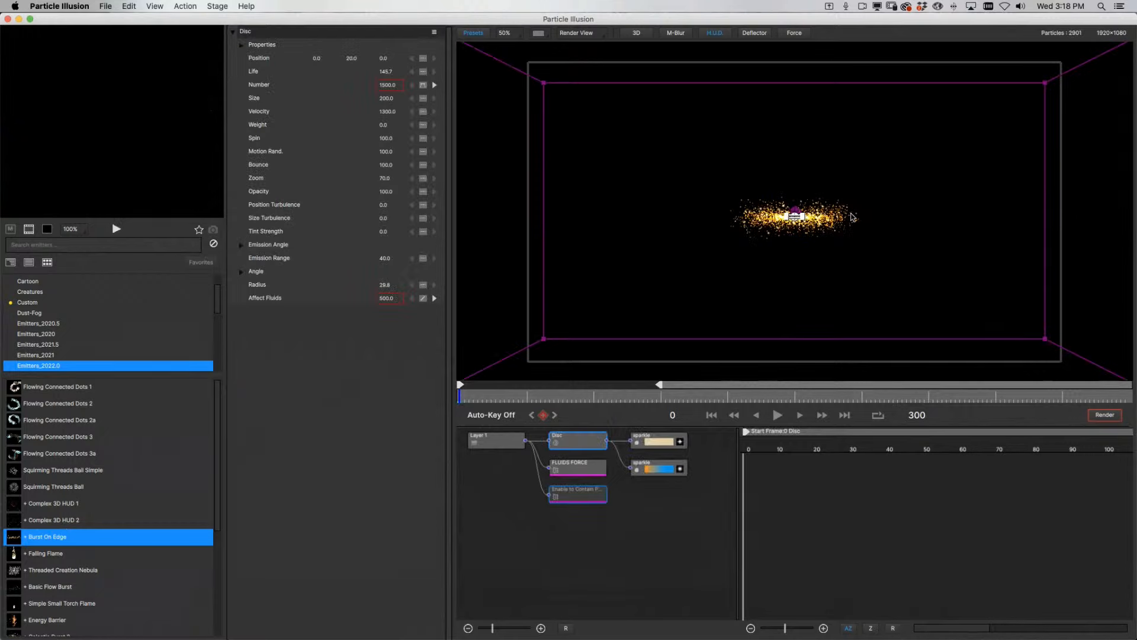
pyautogui.moveTo(477, 400); pyautogui.dragTo(497, 403)
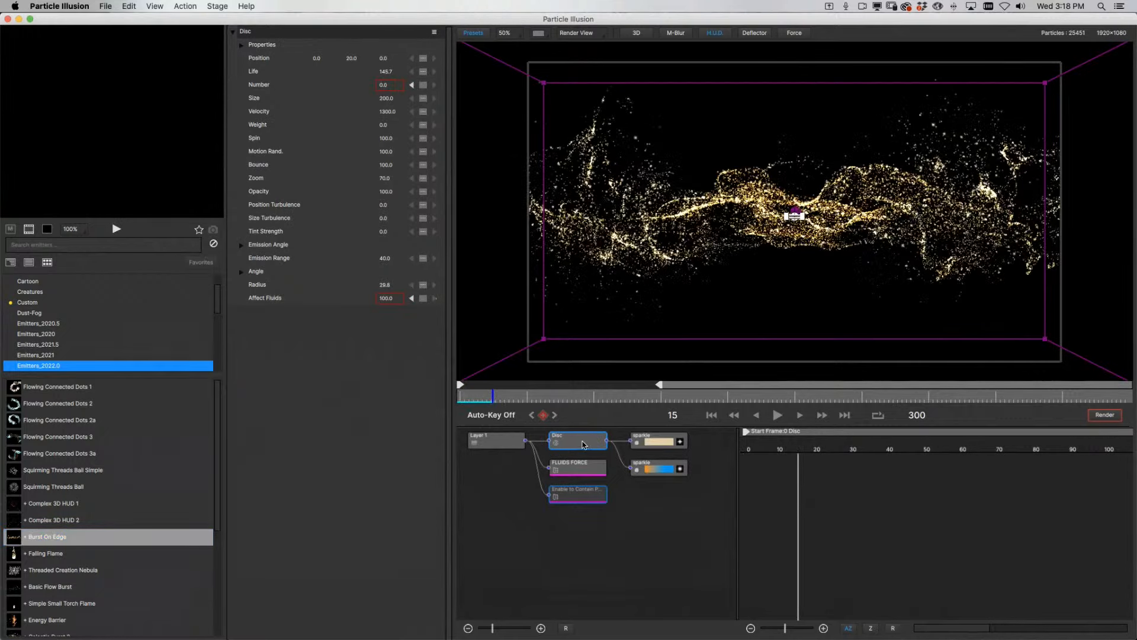
# - Spread out the FLUIDS FORCE and containment force nodes, and review the burst to frame 21 with the fluids force selected
pyautogui.moveTo(579, 468); pyautogui.dragTo(559, 531)
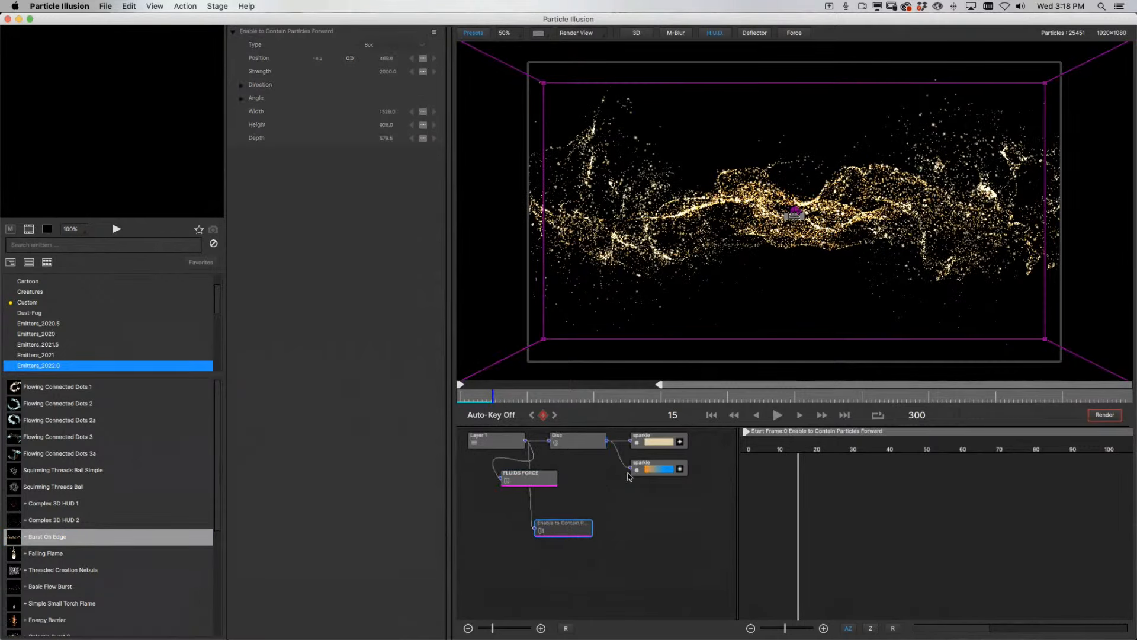
pyautogui.click(528, 472)
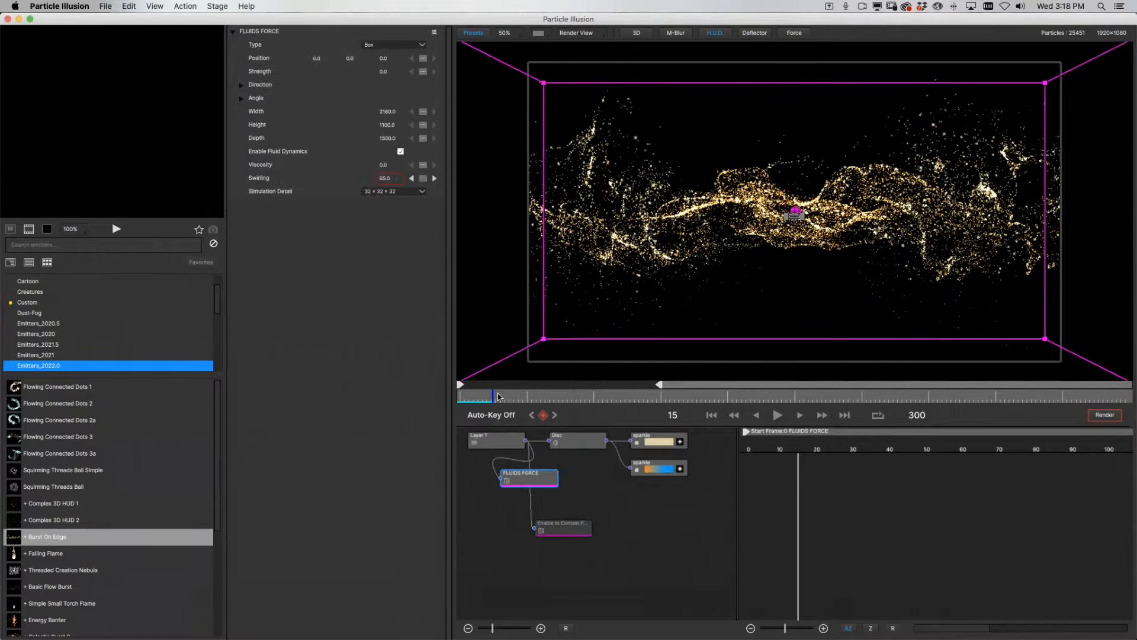
pyautogui.moveTo(497, 397); pyautogui.dragTo(474, 399)
pyautogui.moveTo(497, 399); pyautogui.dragTo(507, 401)
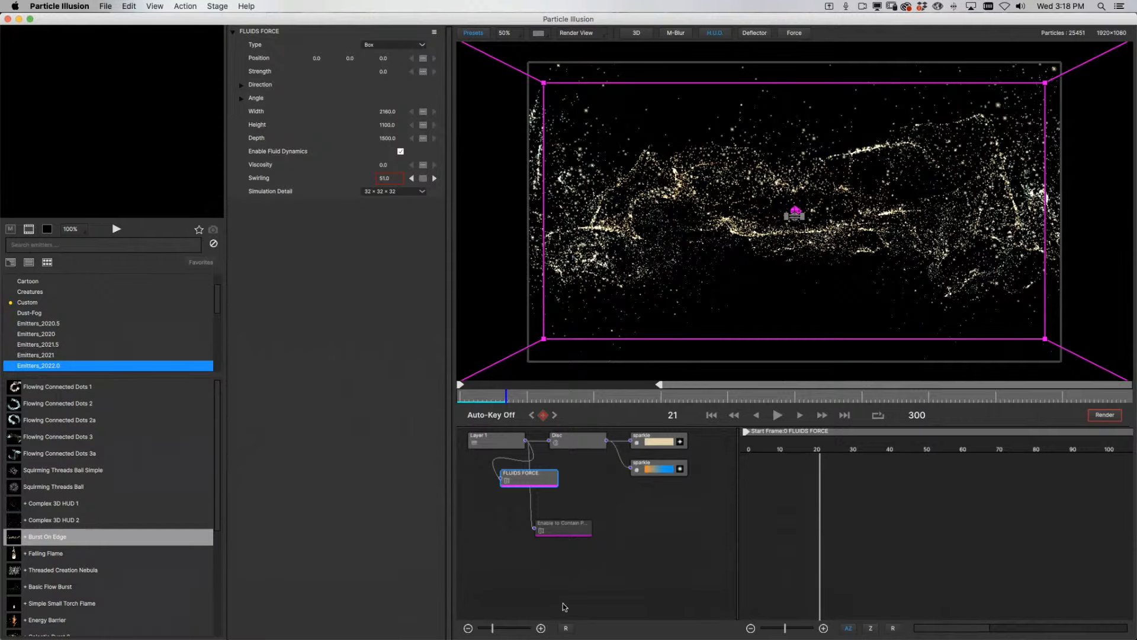
# - Add further Burst On Edge emitters at frames 19 and 39, and scrub the timeline to review the overlapping bursts
pyautogui.moveTo(546, 637)
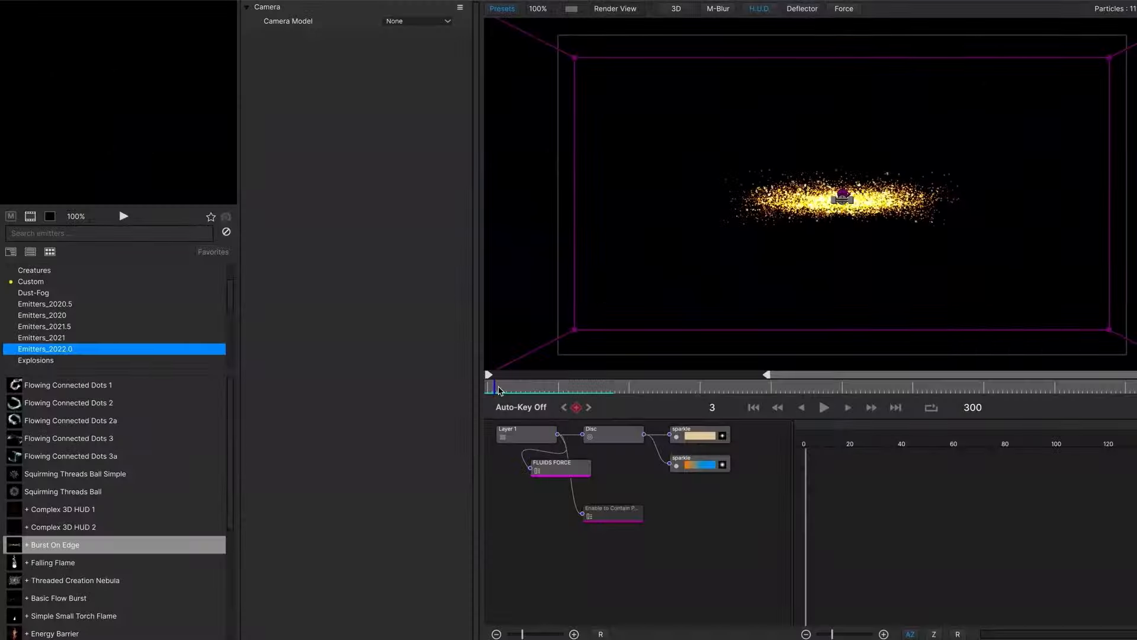
pyautogui.moveTo(499, 388); pyautogui.dragTo(535, 390)
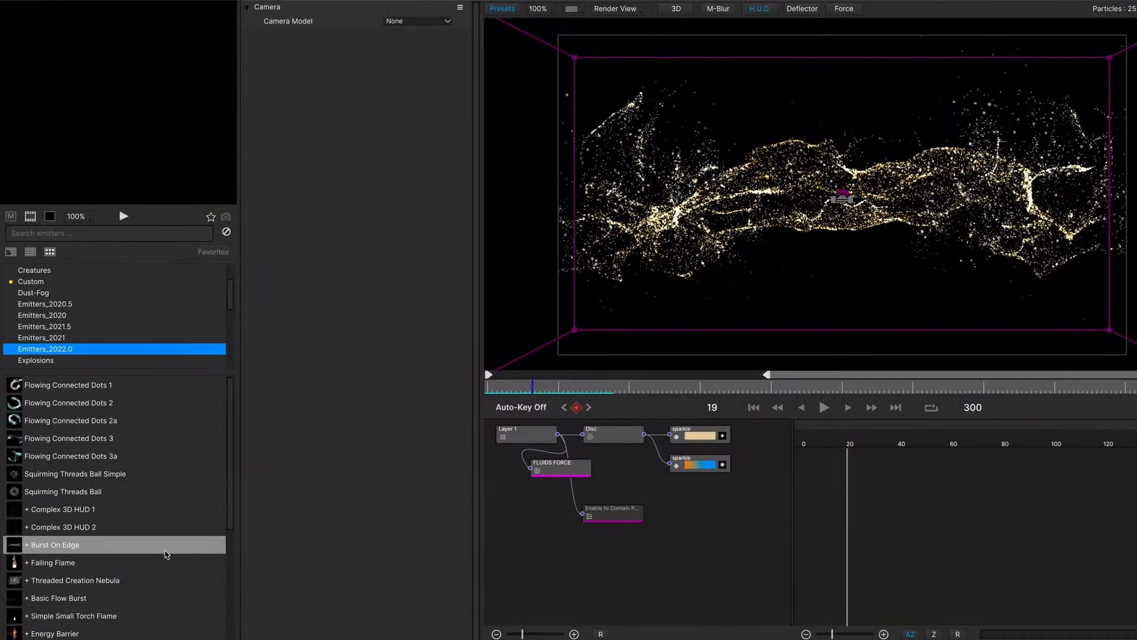
pyautogui.click(131, 545)
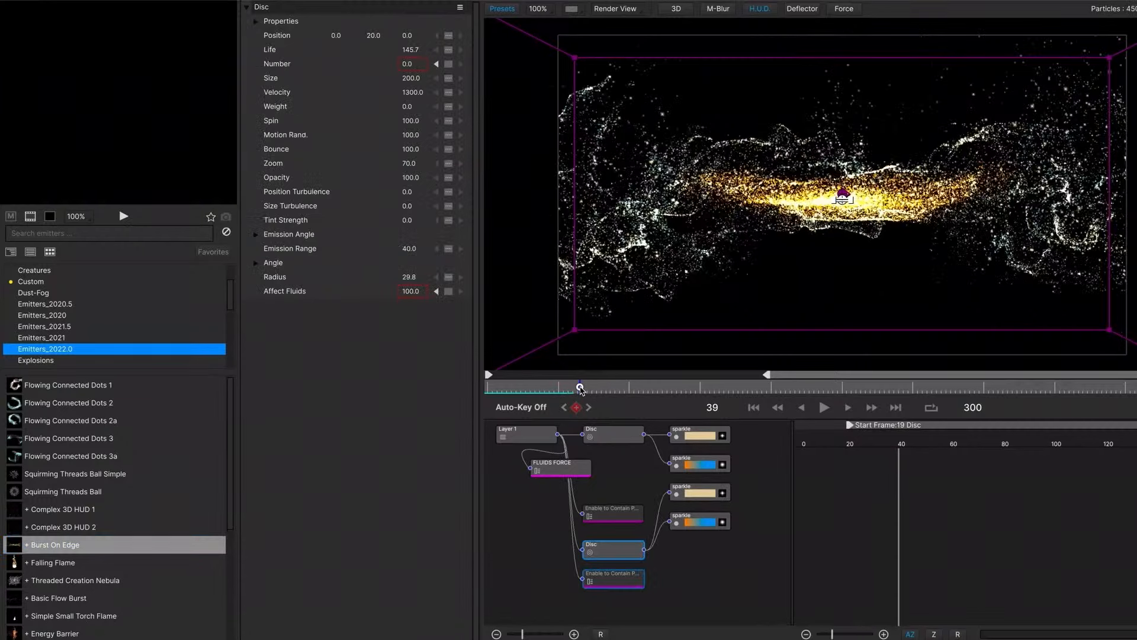
pyautogui.click(69, 548)
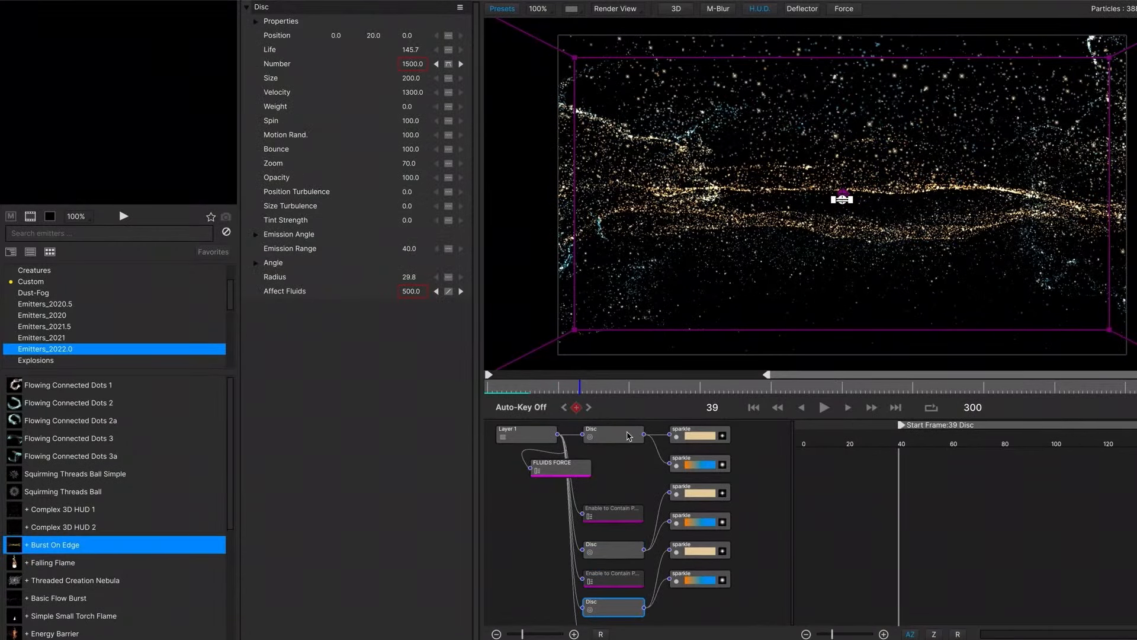
pyautogui.moveTo(591, 388); pyautogui.dragTo(624, 390)
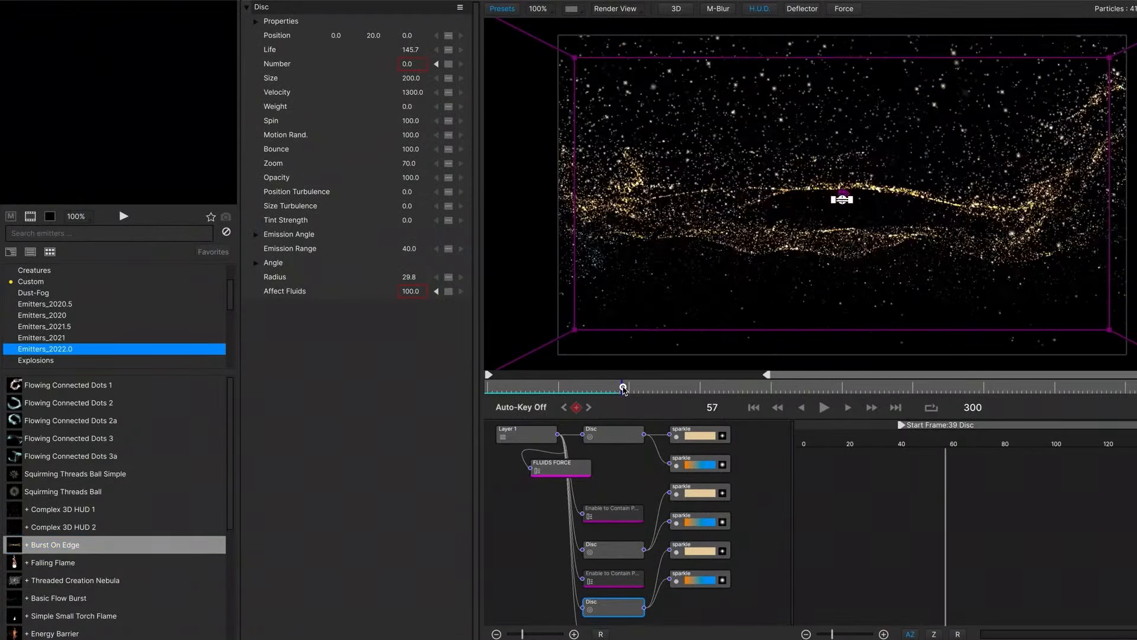
pyautogui.moveTo(547, 392); pyautogui.dragTo(592, 392)
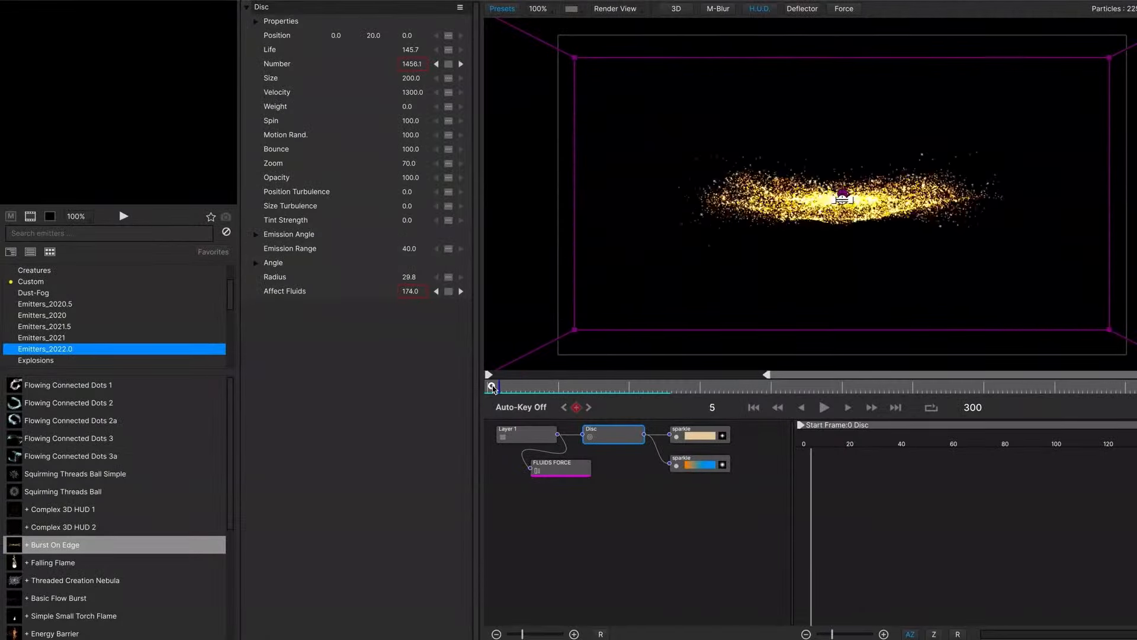
# - Duplicate the Disc emitter at frame 0 and set the copy's Rotate Y angle to 65
pyautogui.click(460, 7)
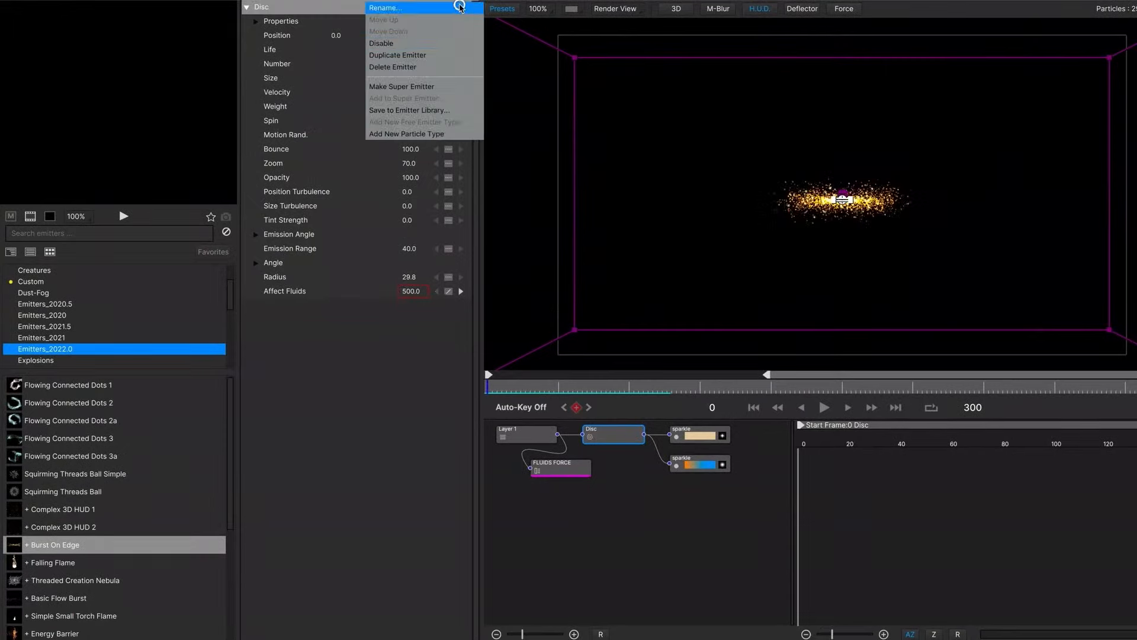
pyautogui.click(436, 51)
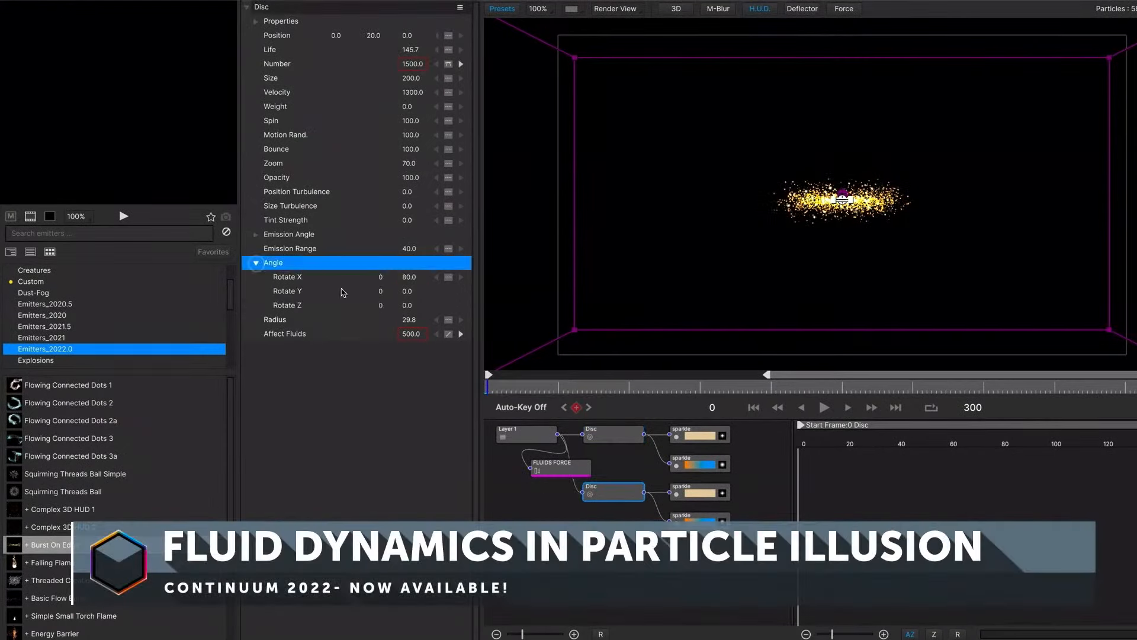
pyautogui.click(406, 293)
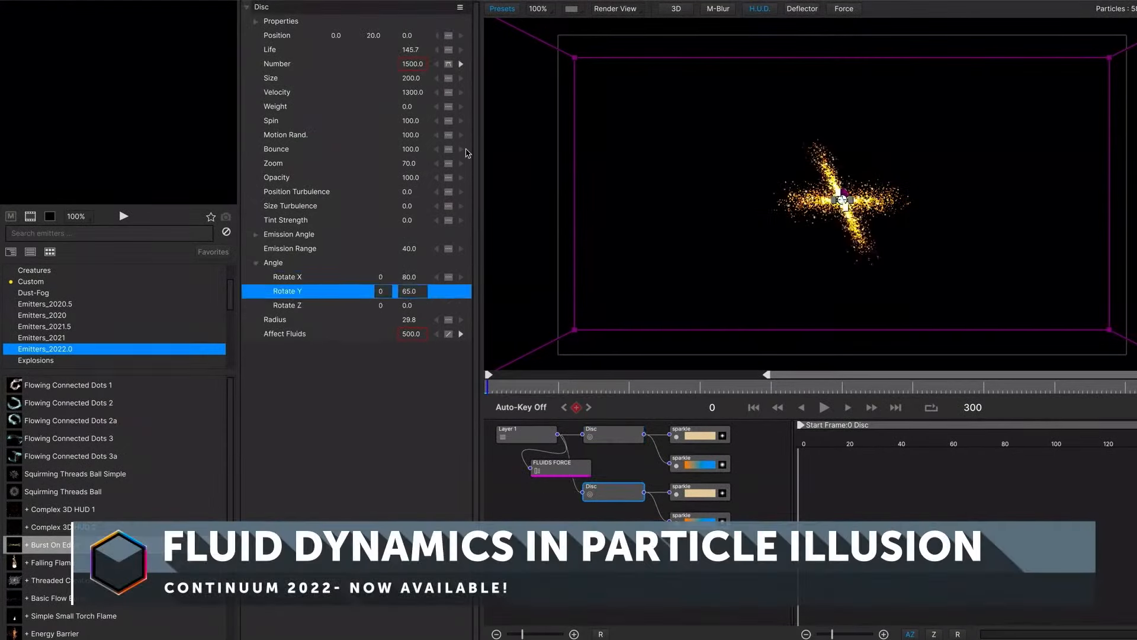
# - Duplicate the rotated Disc, set the new copy's Rotate Y to -45, and scrub through the three-emitter burst
pyautogui.click(462, 7)
pyautogui.click(431, 56)
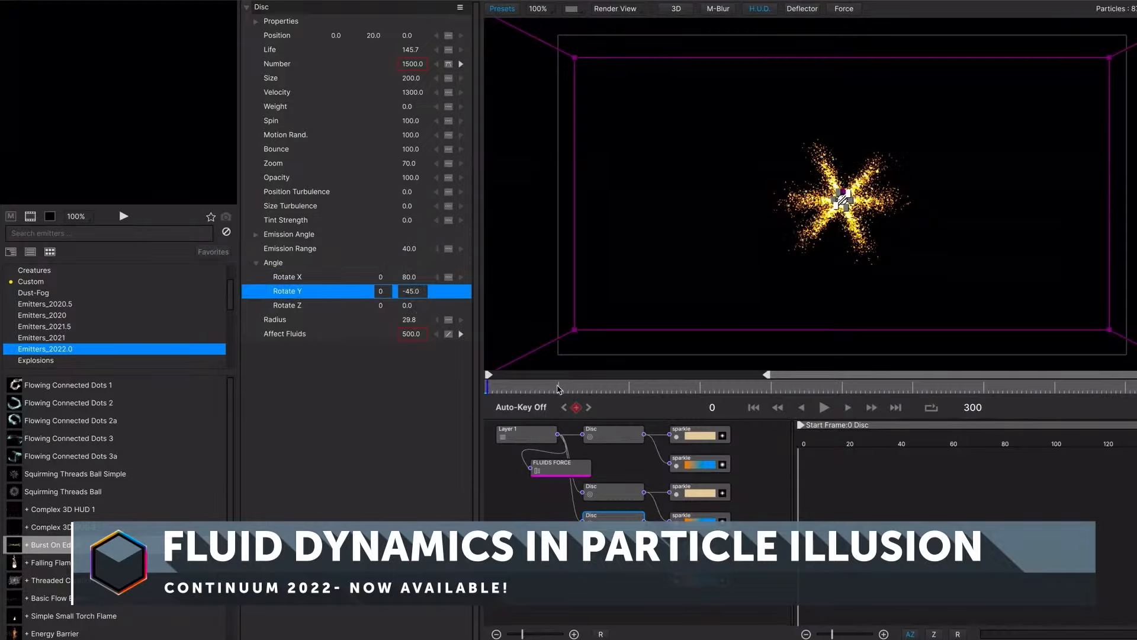
pyautogui.moveTo(518, 386); pyautogui.dragTo(548, 389)
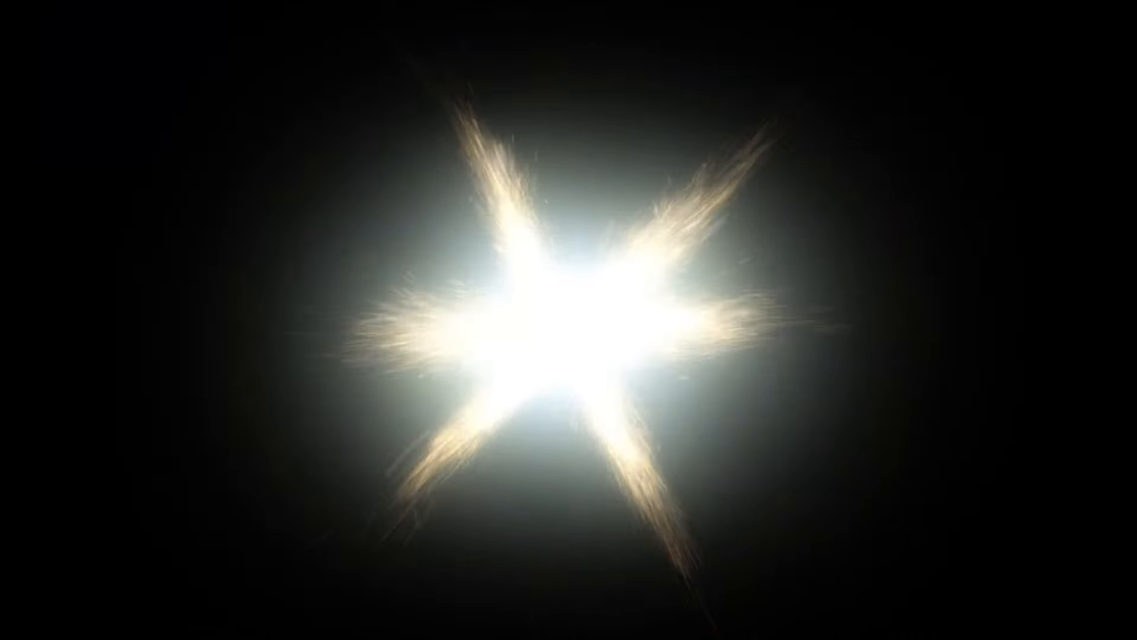
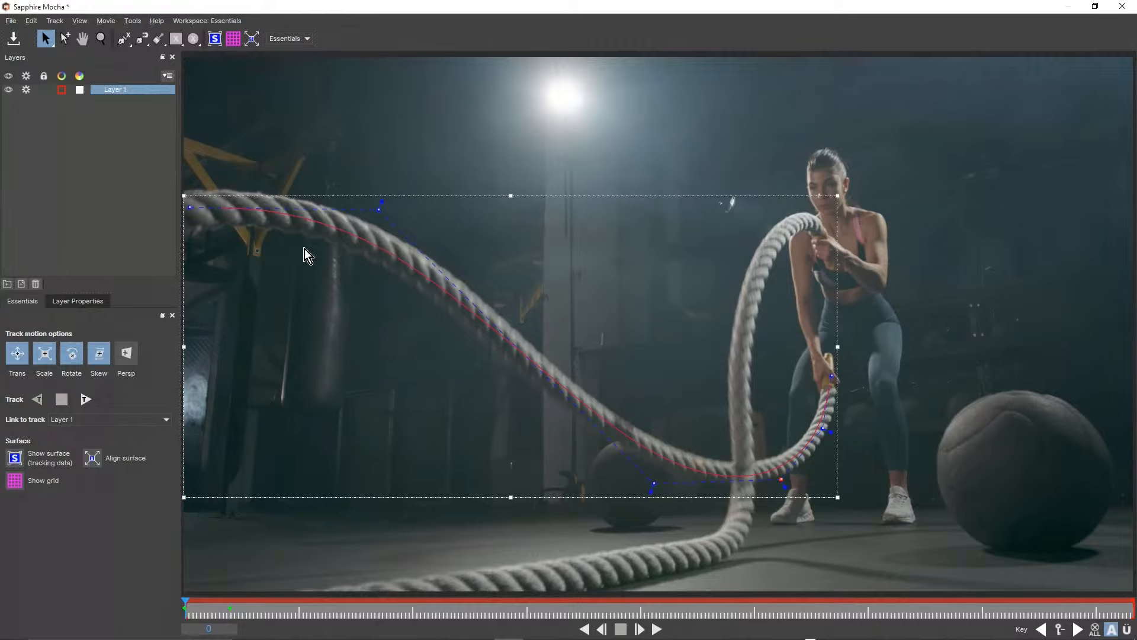
# - Open the Ropes.mocha project in Sapphire Mocha without saving the changes to the current one
pyautogui.click(11, 21)
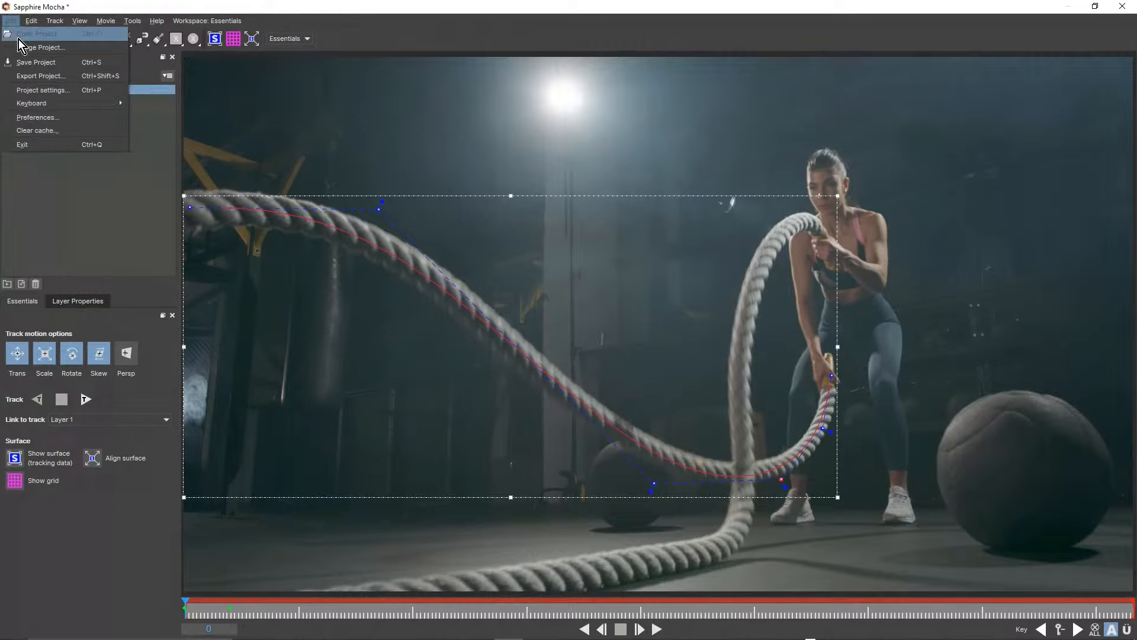
pyautogui.click(35, 34)
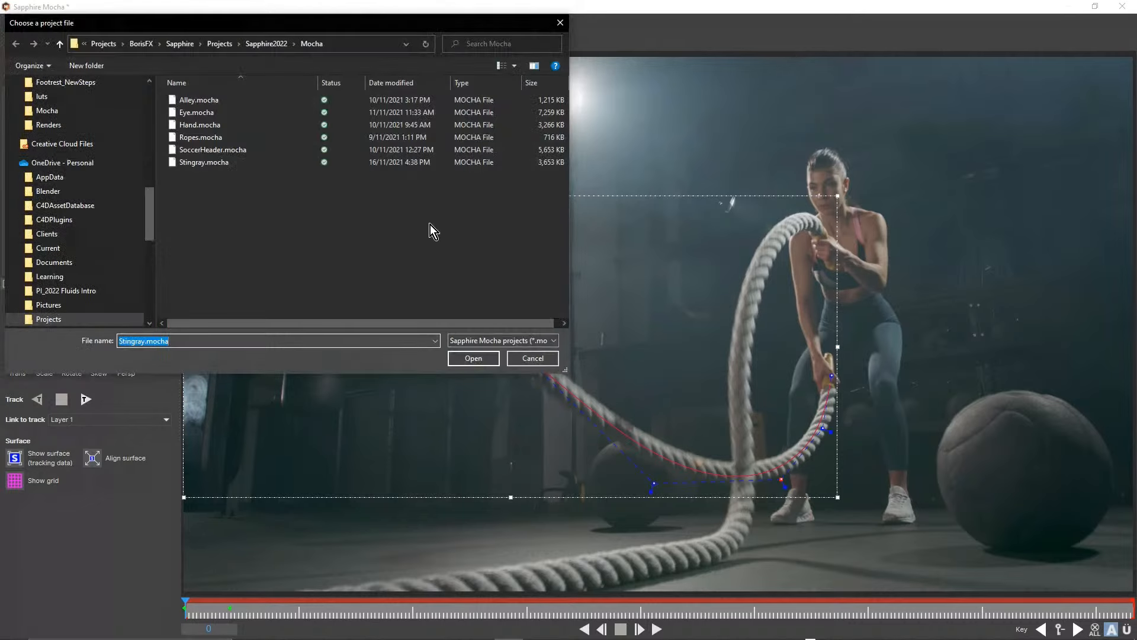
pyautogui.doubleClick(208, 136)
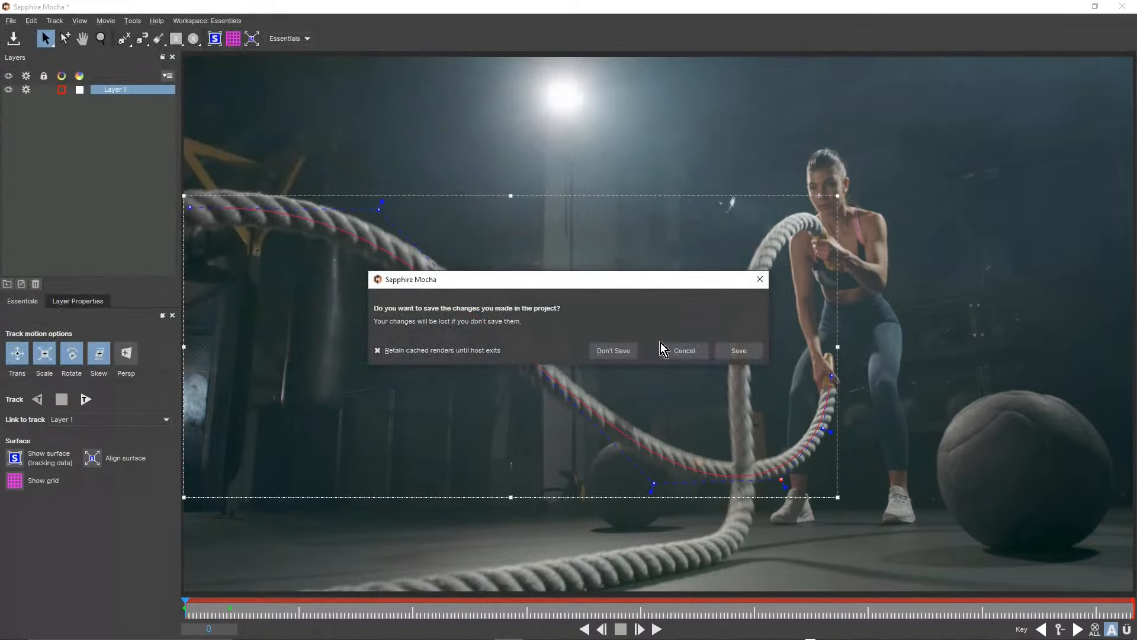
pyautogui.click(609, 354)
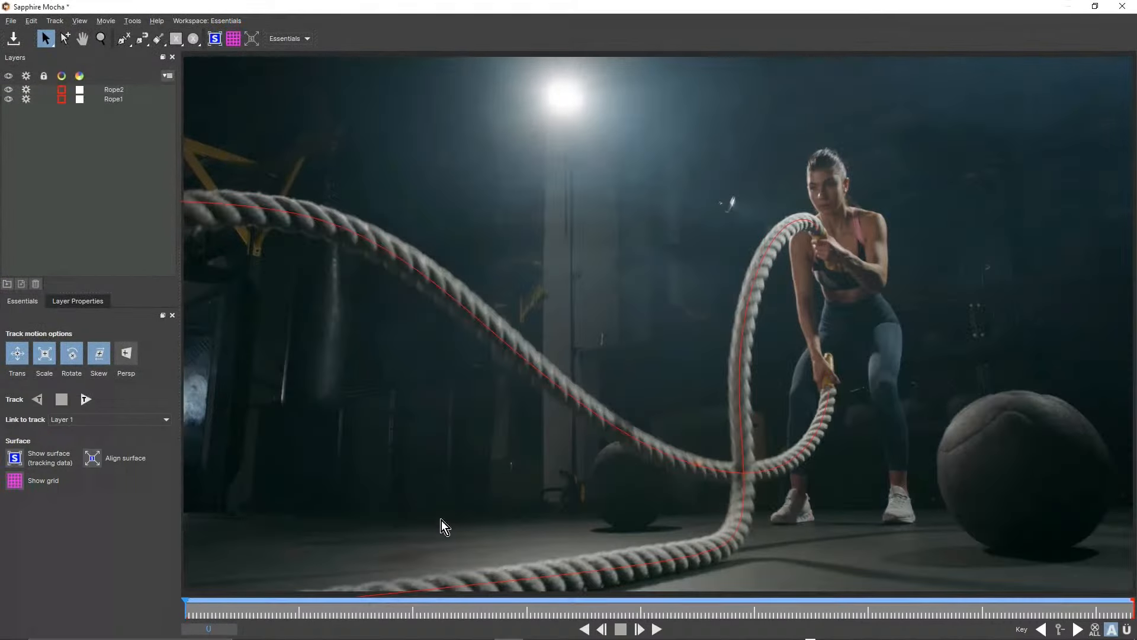
# - Review the rope splines along the timeline with the Rope1 layer selected, and save the Mocha project and return to DaVinci Resolve
pyautogui.moveTo(259, 612); pyautogui.dragTo(622, 592)
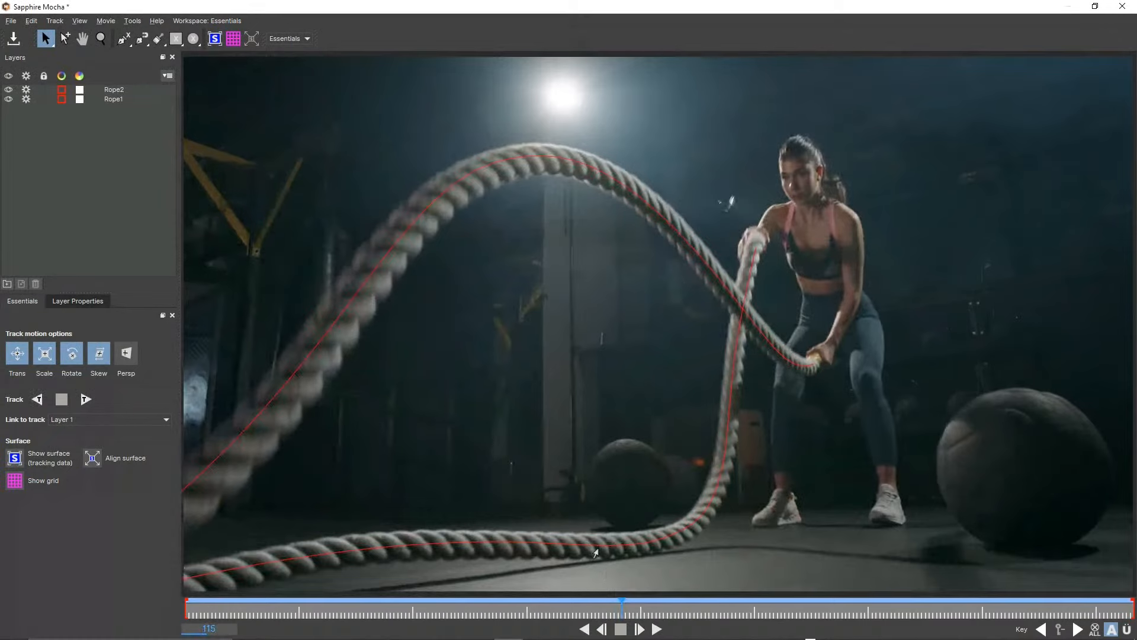
pyautogui.click(600, 548)
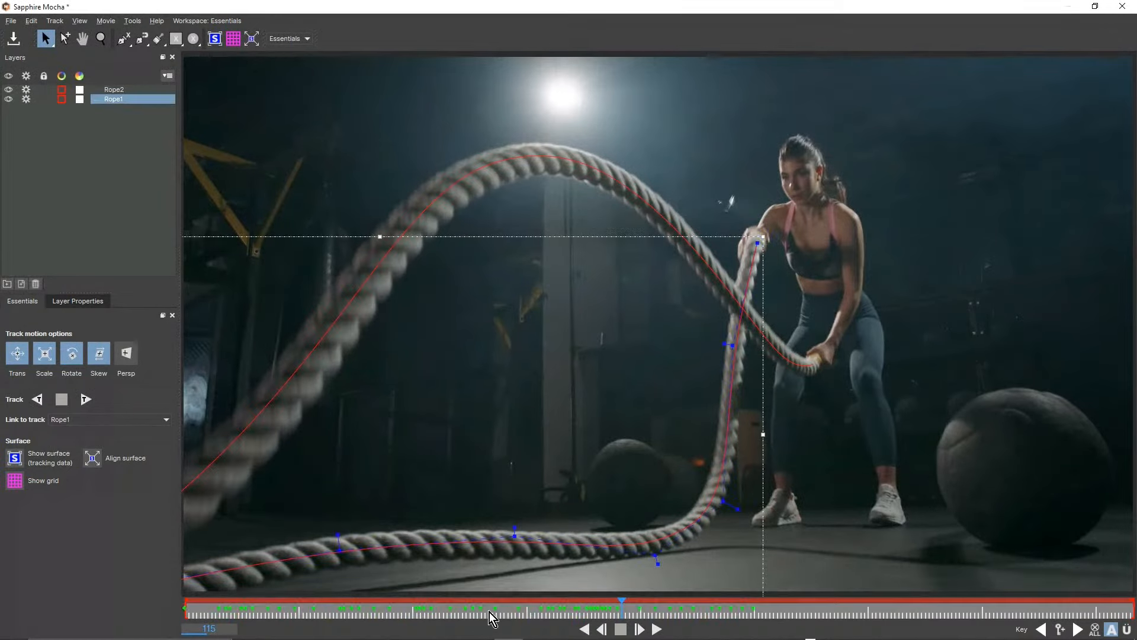
pyautogui.moveTo(623, 606); pyautogui.dragTo(433, 622)
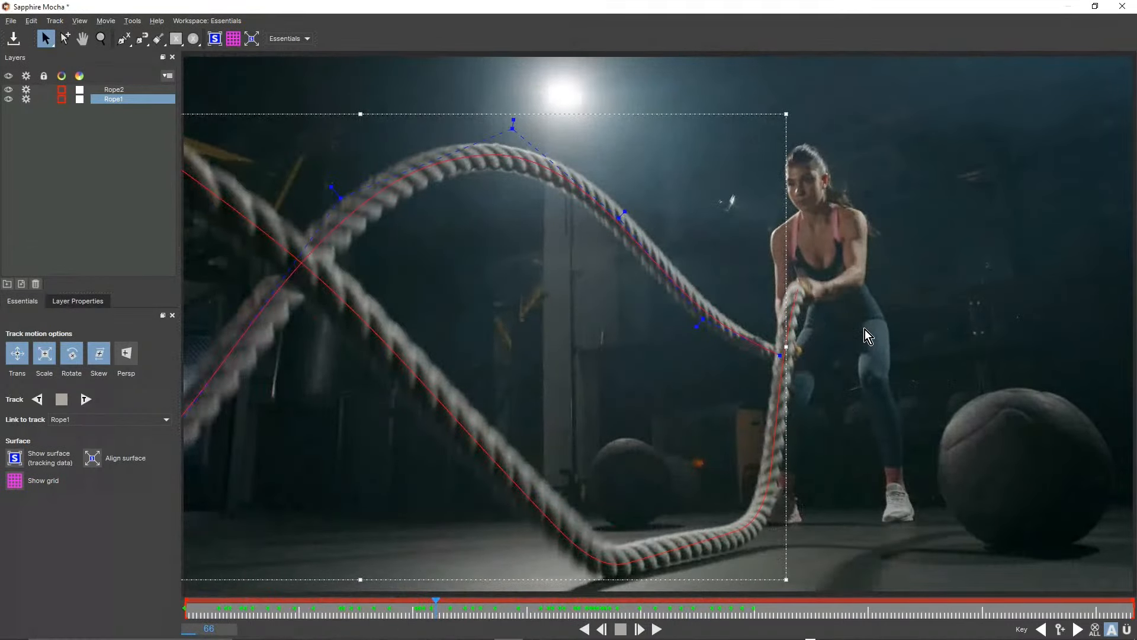
pyautogui.hotkey('ctrl', 's')
pyautogui.click(1122, 7)
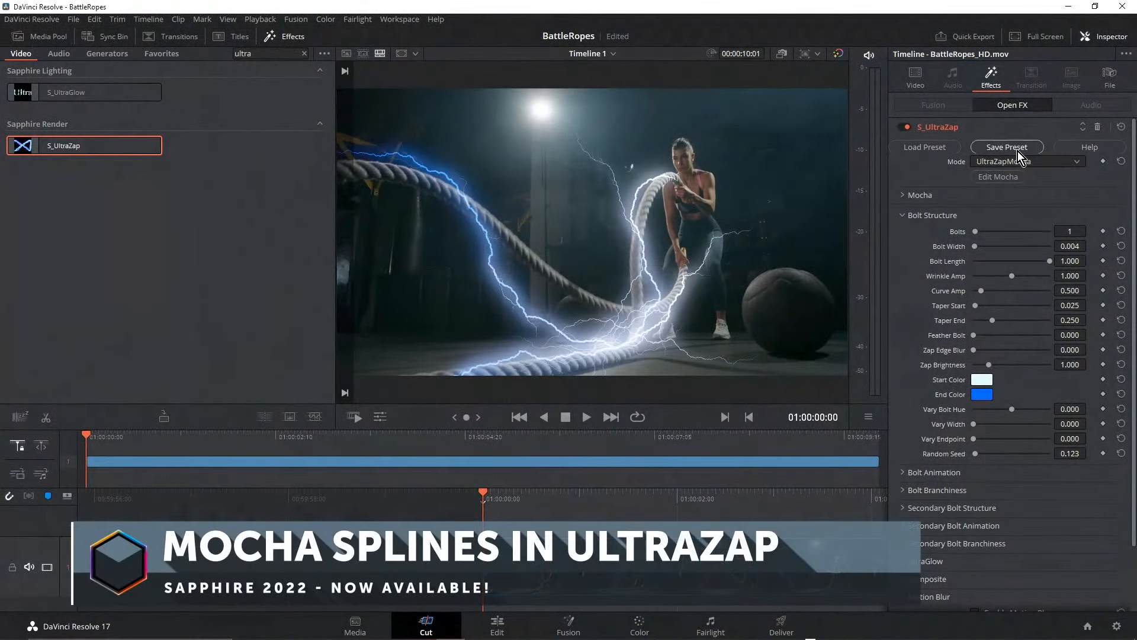
# - Load the Whiplash preset into the S_UltraZap effect and set its Mode to UltraZapMocha
pyautogui.click(936, 148)
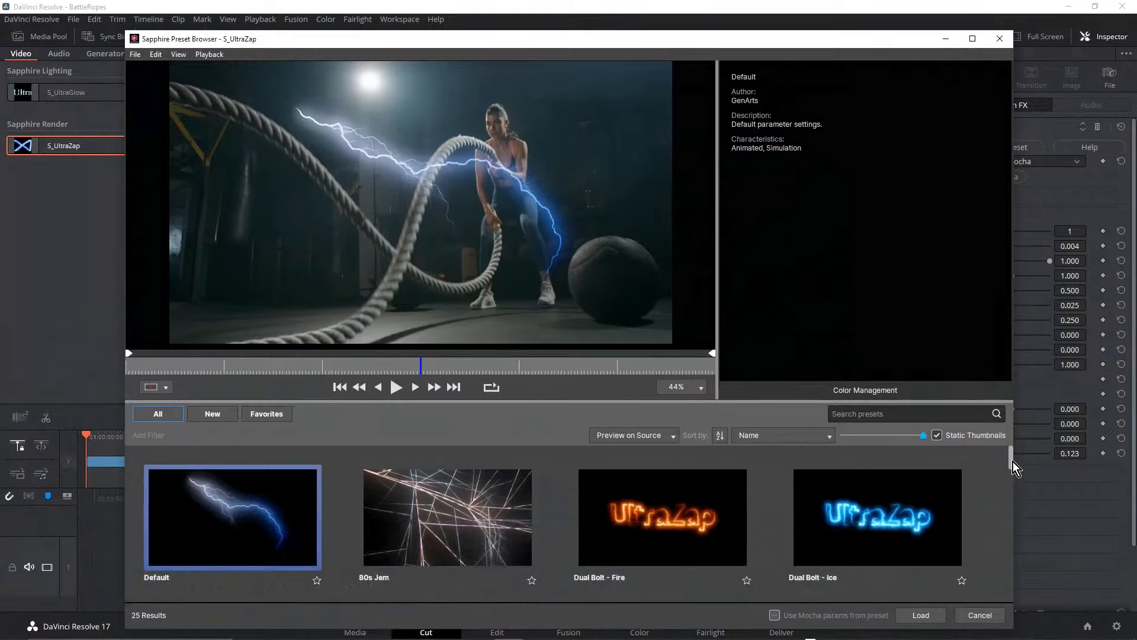
pyautogui.moveTo(1013, 457); pyautogui.dragTo(1032, 585)
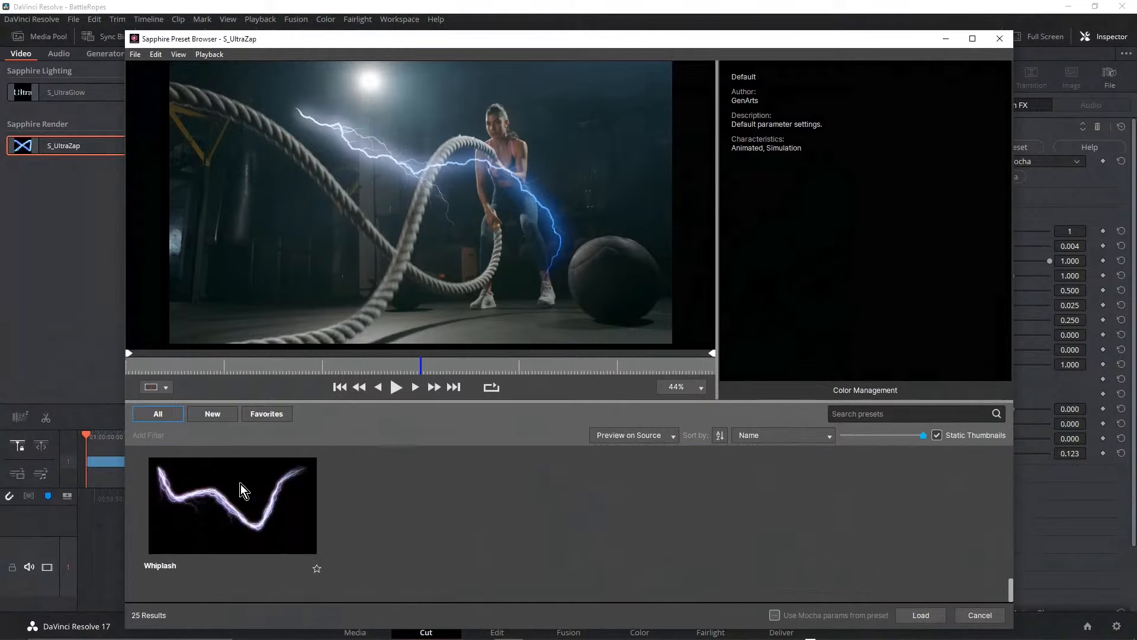
pyautogui.click(221, 492)
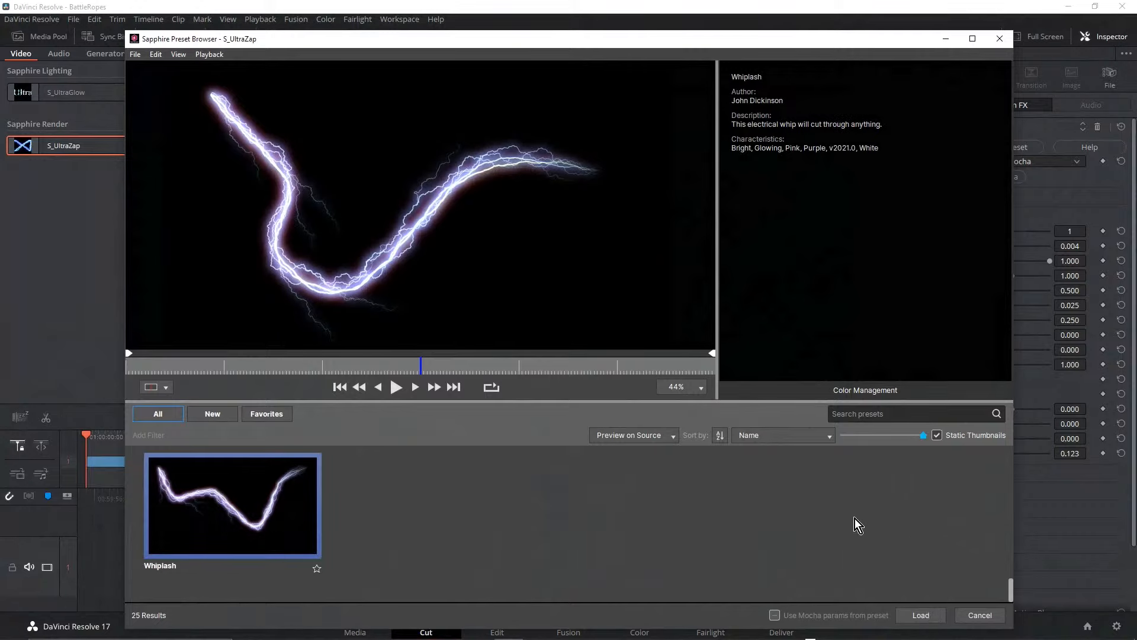
pyautogui.click(920, 615)
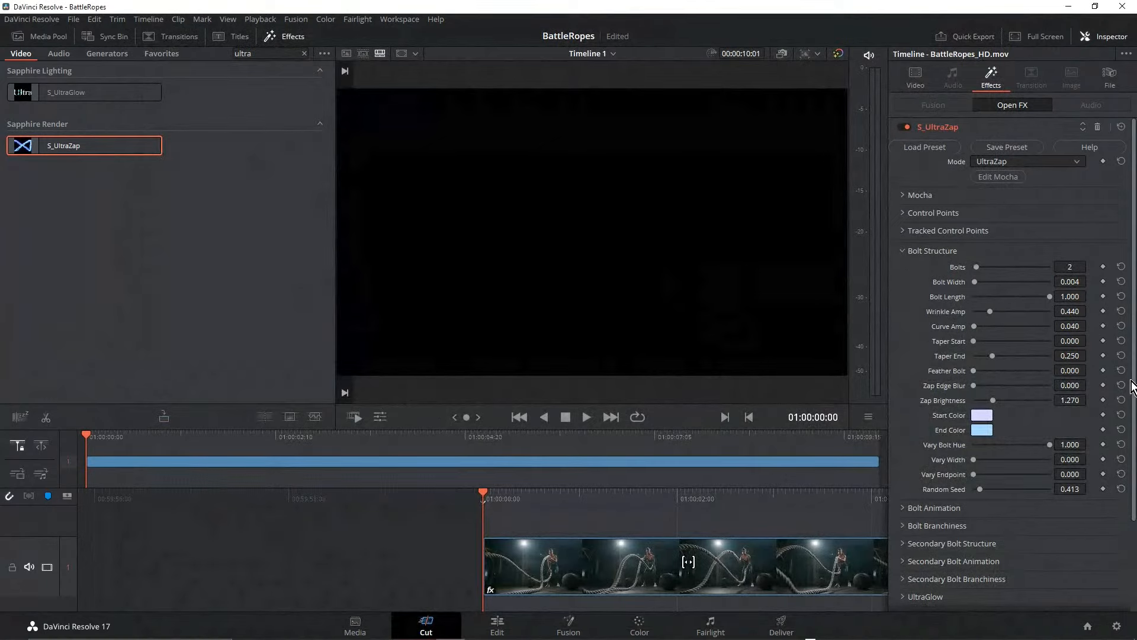
pyautogui.click(1004, 160)
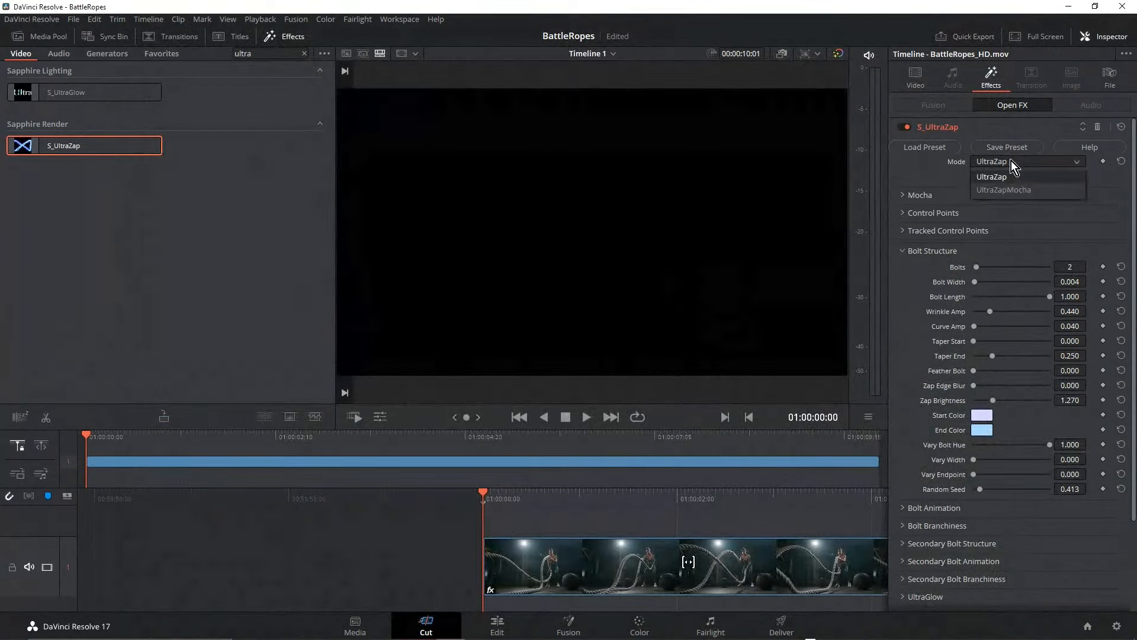
pyautogui.click(1017, 192)
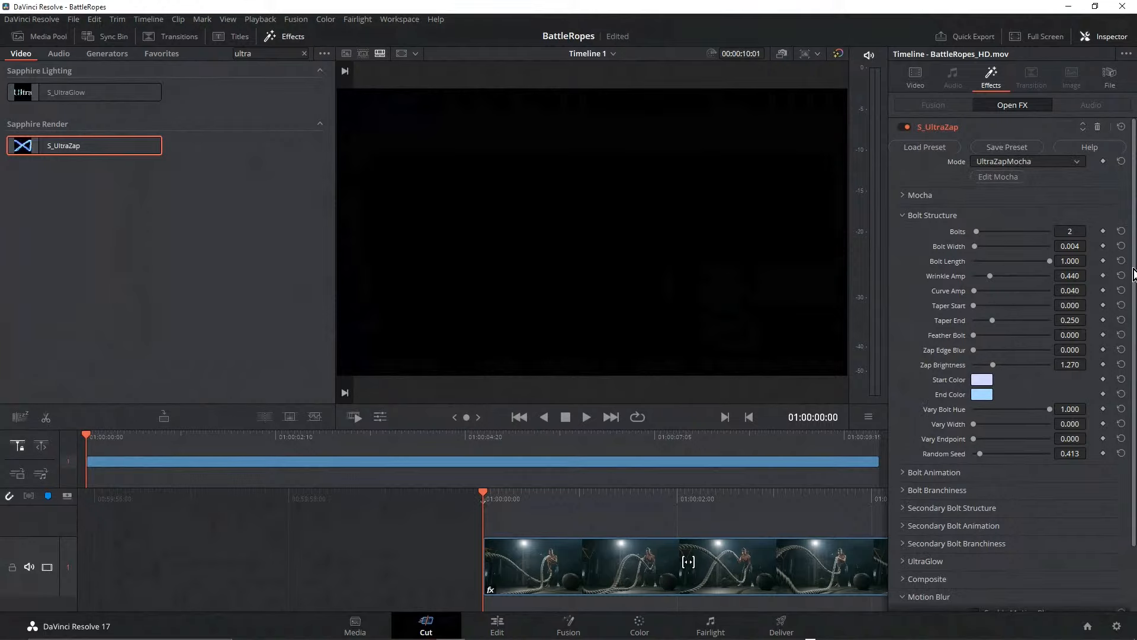
# - Try the Add option for Combine in the S_UltraZap Composite settings, and settle on Screen
pyautogui.scroll(-3, 965, 439)
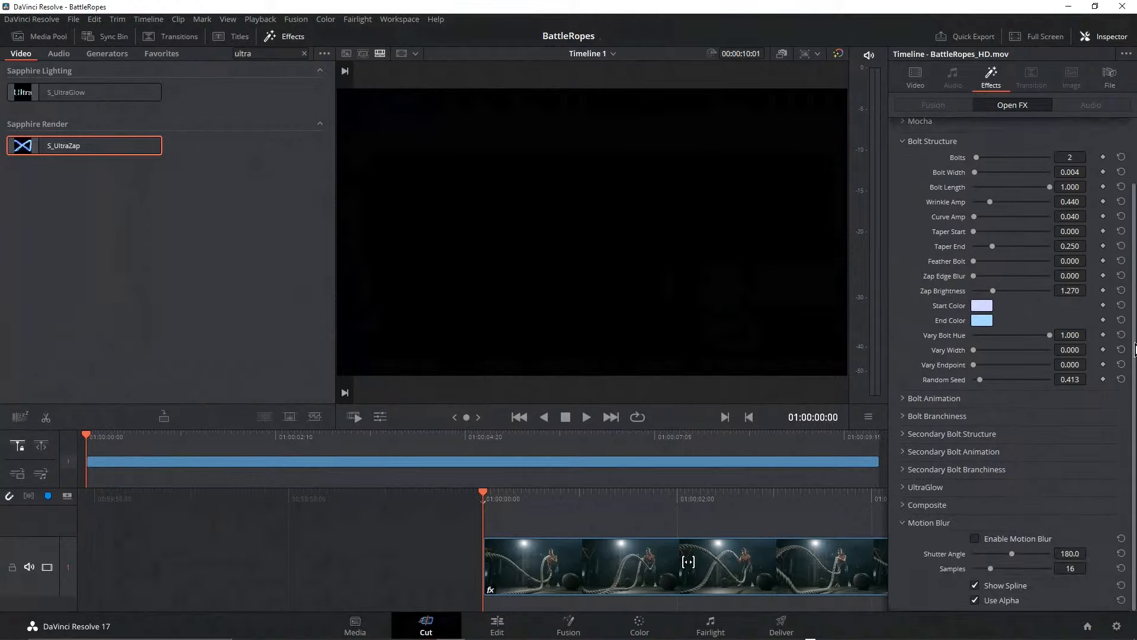
pyautogui.click(904, 505)
pyautogui.click(999, 521)
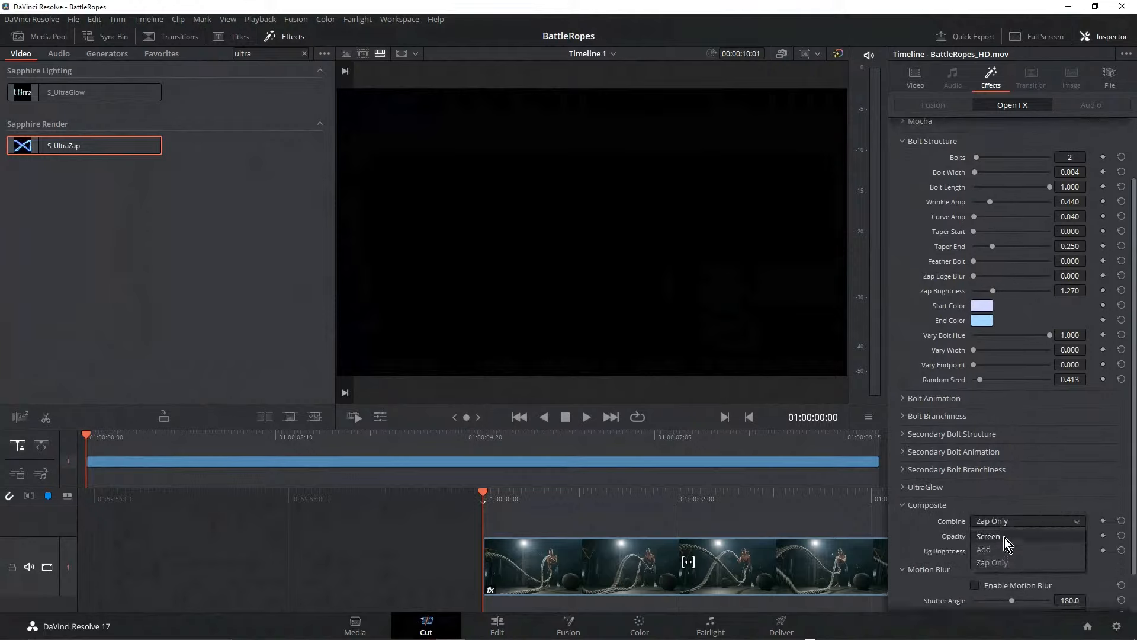
pyautogui.click(1002, 548)
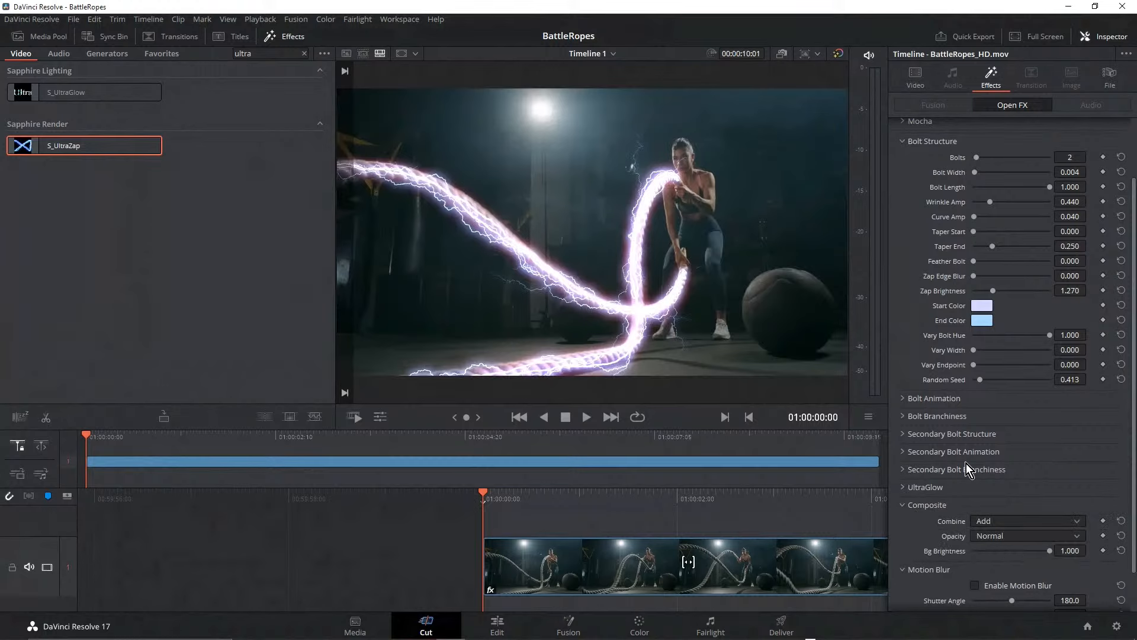
pyautogui.click(1000, 520)
pyautogui.click(997, 538)
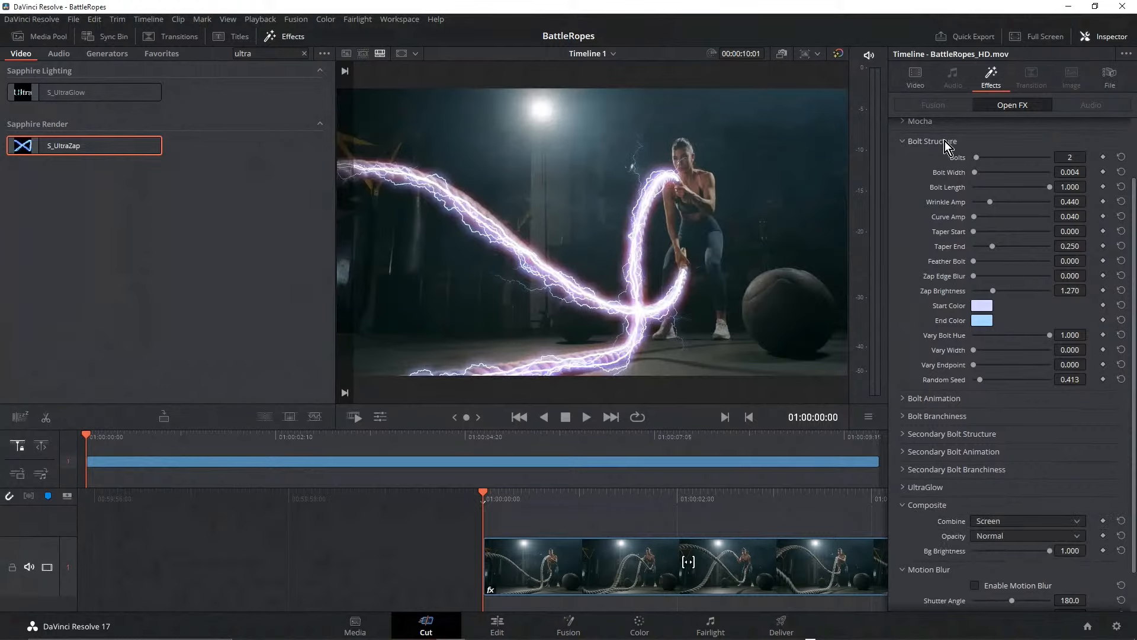
# - Set the bolt's Start Color to pink-purple #df5eff and play the rope clip
pyautogui.scroll(2, 1128, 263)
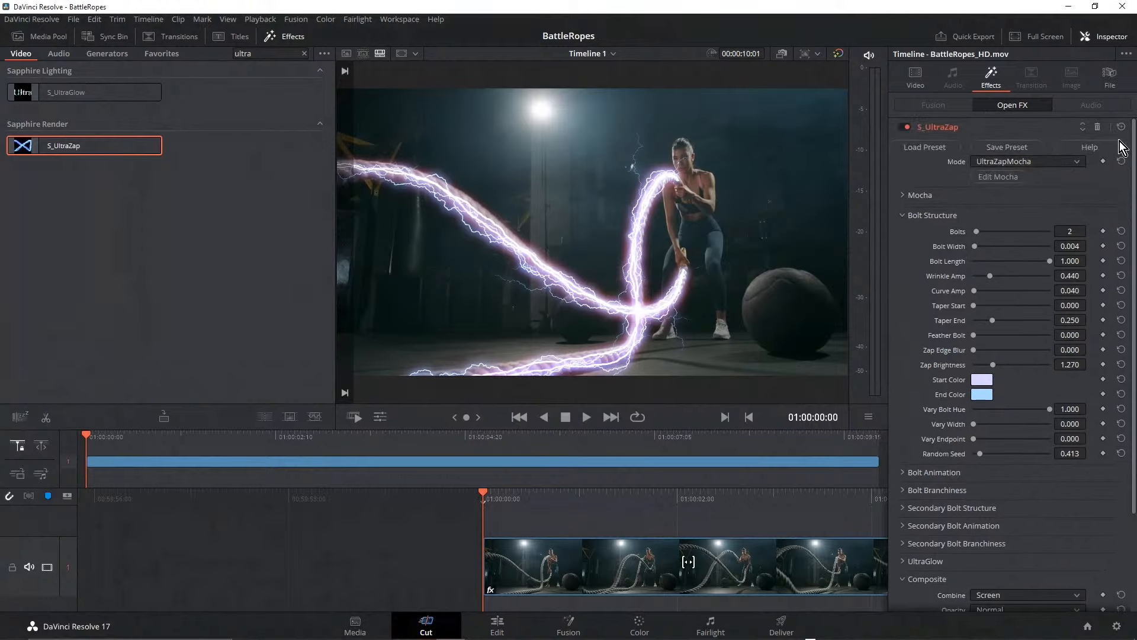
pyautogui.moveTo(977, 230)
pyautogui.mouseDown()
pyautogui.moveTo(987, 233)
pyautogui.moveTo(977, 237)
pyautogui.mouseUp()
pyautogui.click(984, 379)
pyautogui.moveTo(569, 264); pyautogui.dragTo(575, 259)
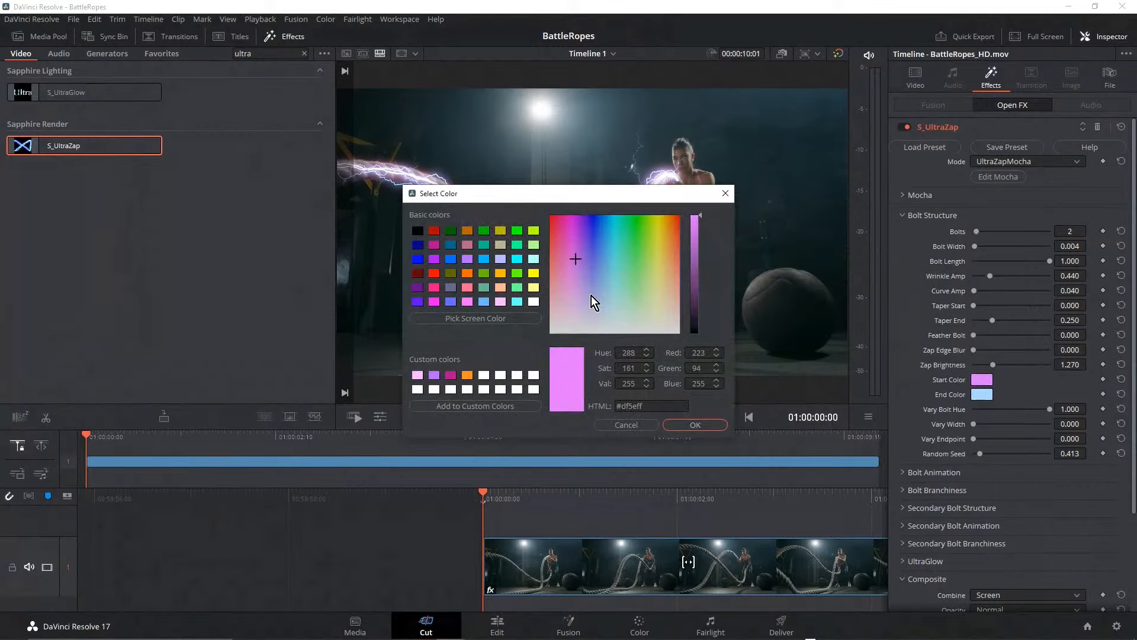
pyautogui.click(693, 426)
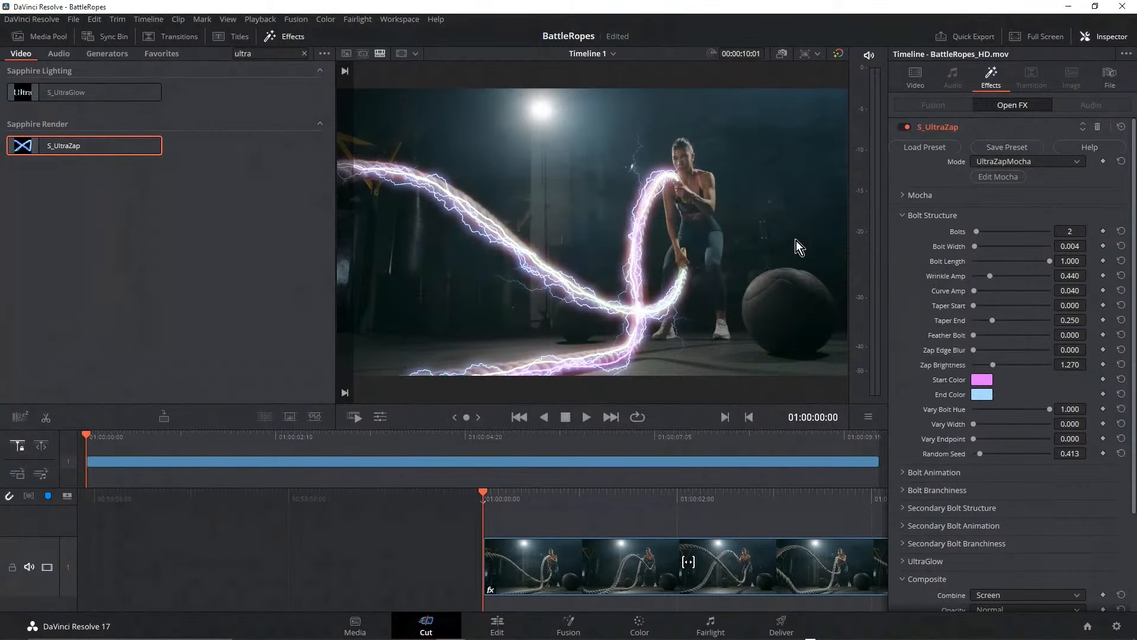
pyautogui.click(588, 418)
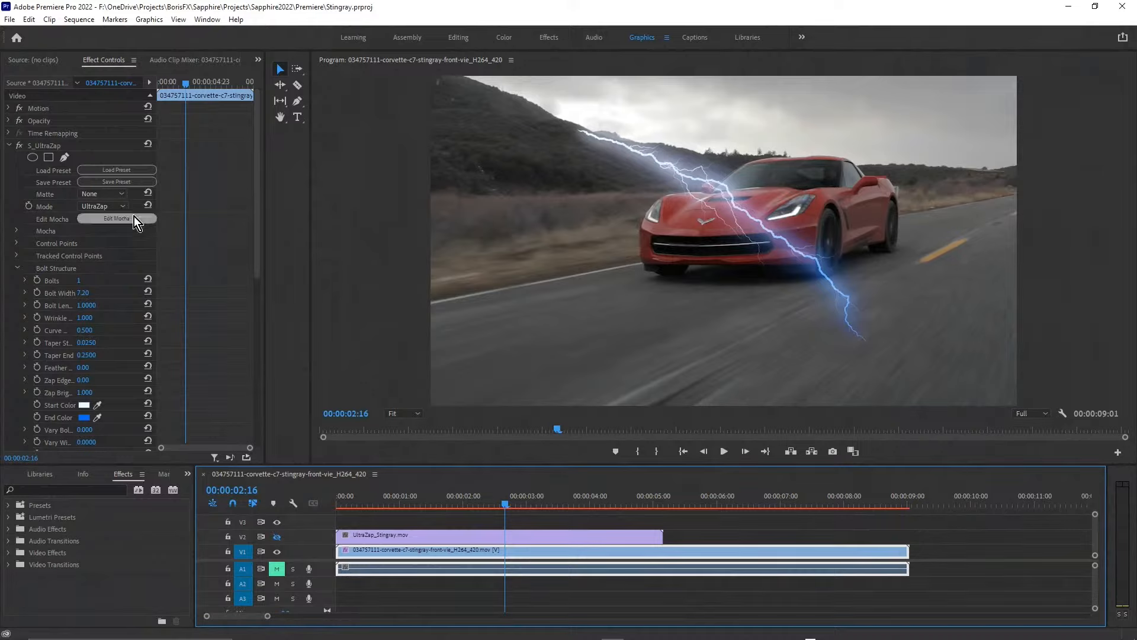
# - In Premiere Pro, launch Mocha from the S_UltraZap effect, open the Stingray.mocha project, and scrub the car splines to frame 106
pyautogui.click(118, 219)
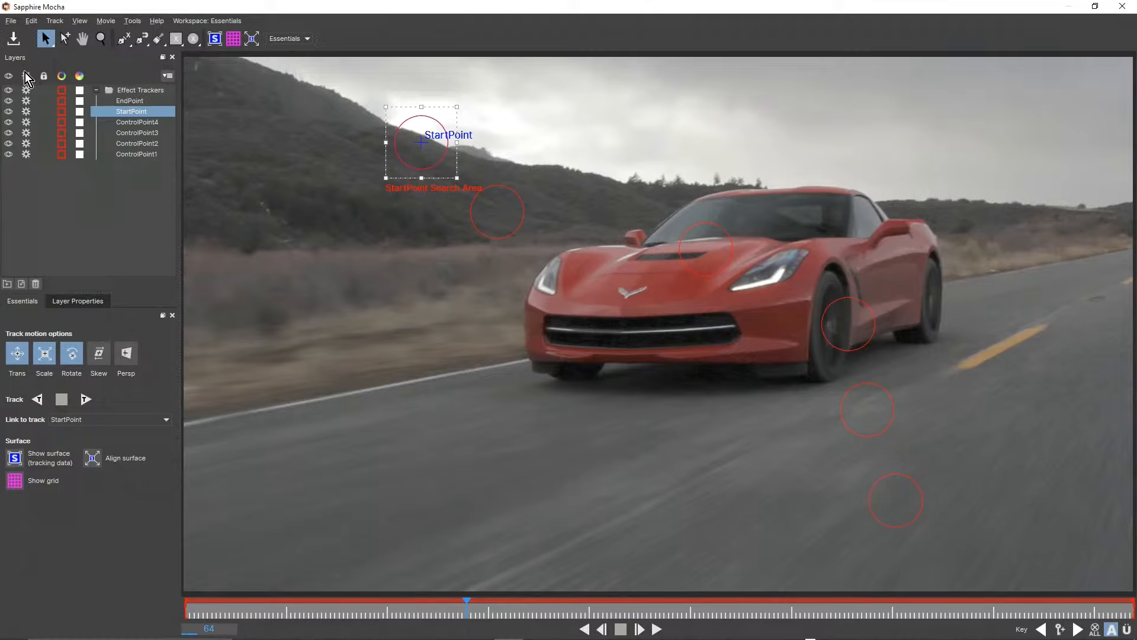
pyautogui.click(10, 22)
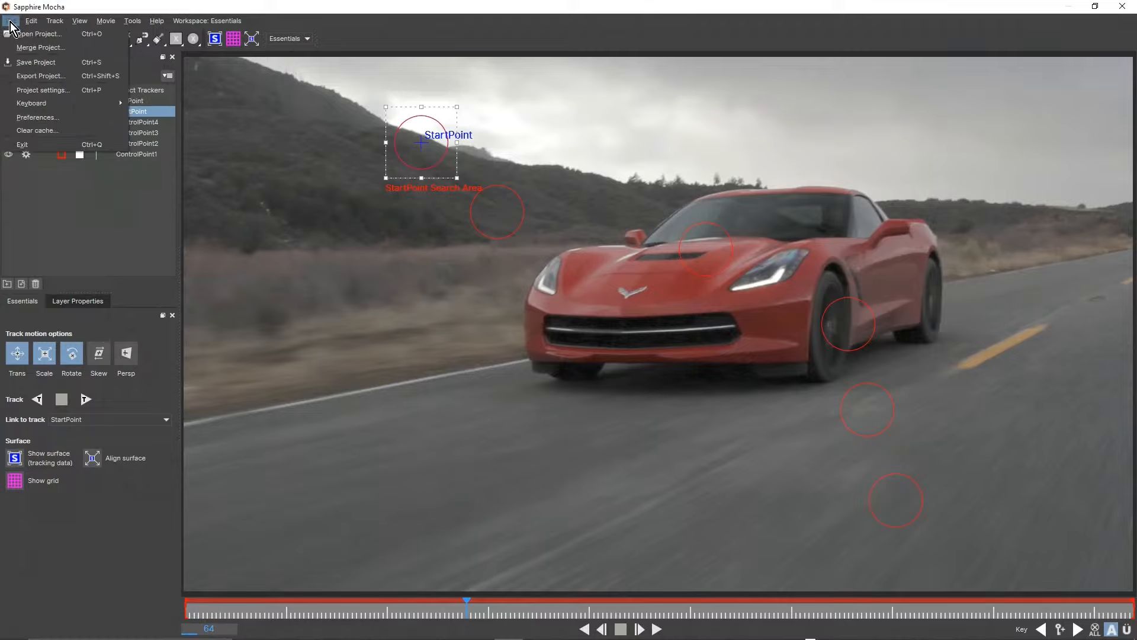
pyautogui.click(35, 34)
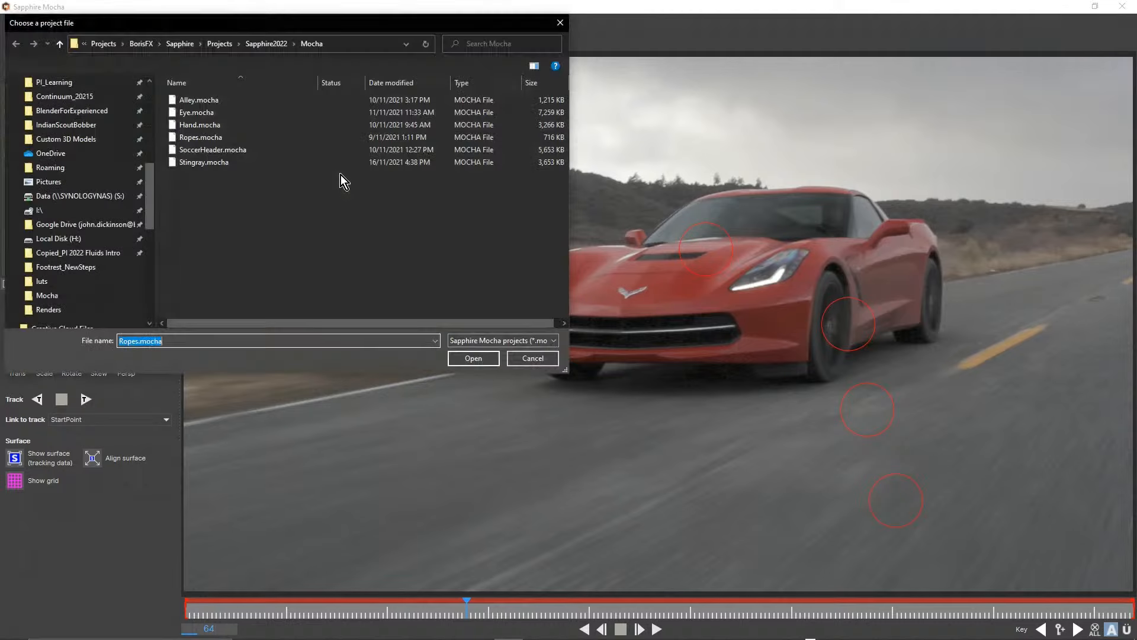
pyautogui.doubleClick(205, 163)
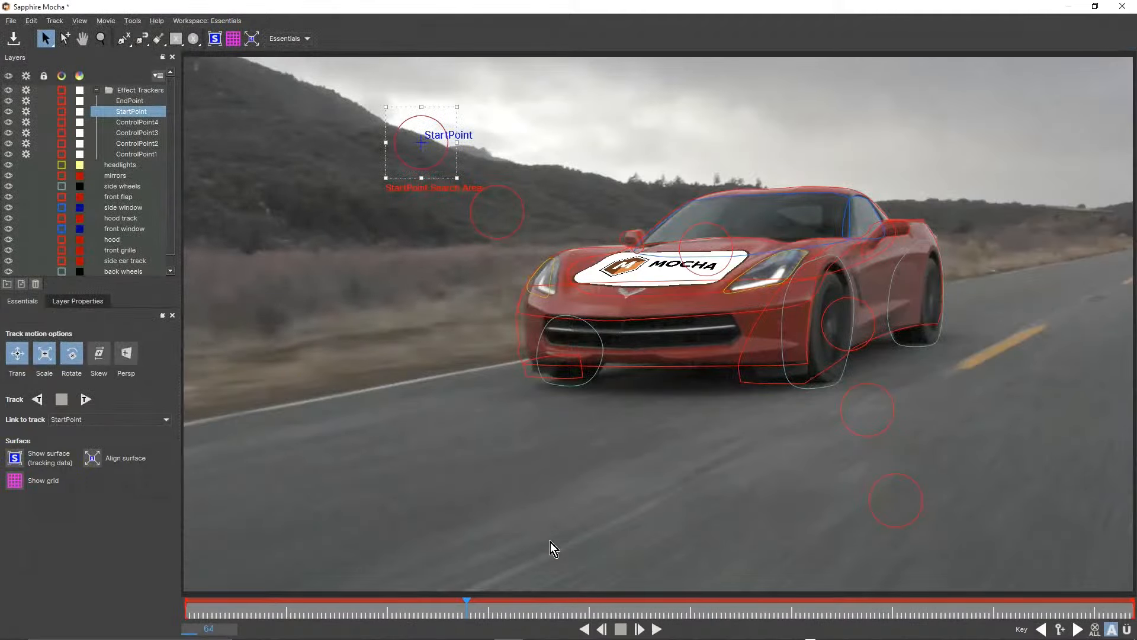
pyautogui.moveTo(474, 602); pyautogui.dragTo(647, 615)
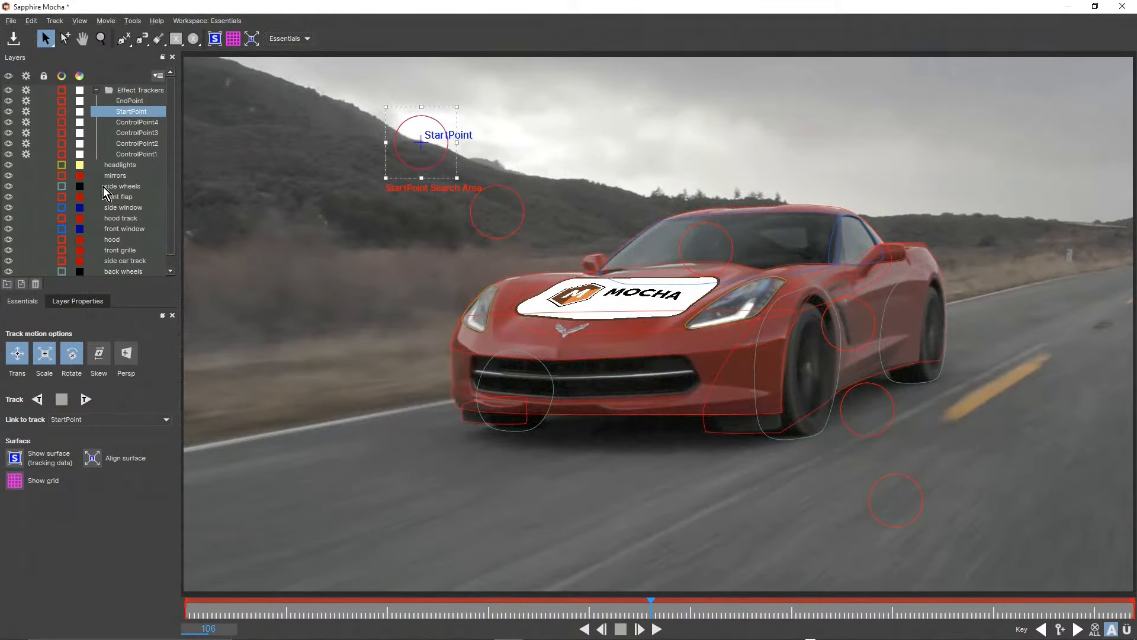
# - Collapse the Effect Trackers group and hide it along with every layer from mirrors to back wheels, leaving only headlights shown
pyautogui.click(95, 90)
pyautogui.click(132, 93)
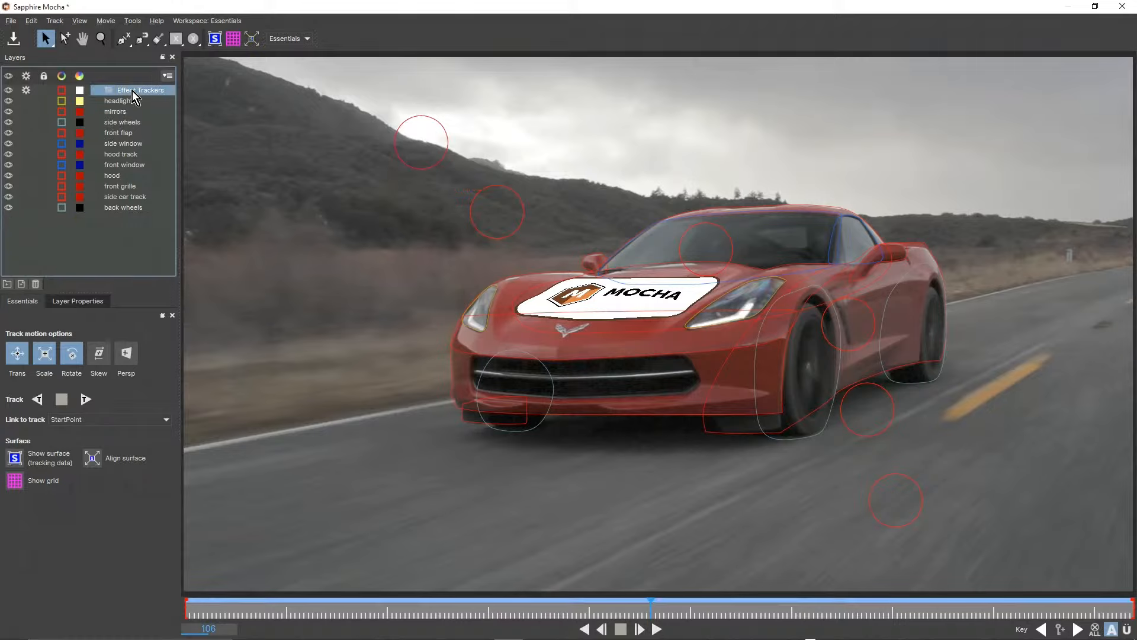
pyautogui.click(116, 112)
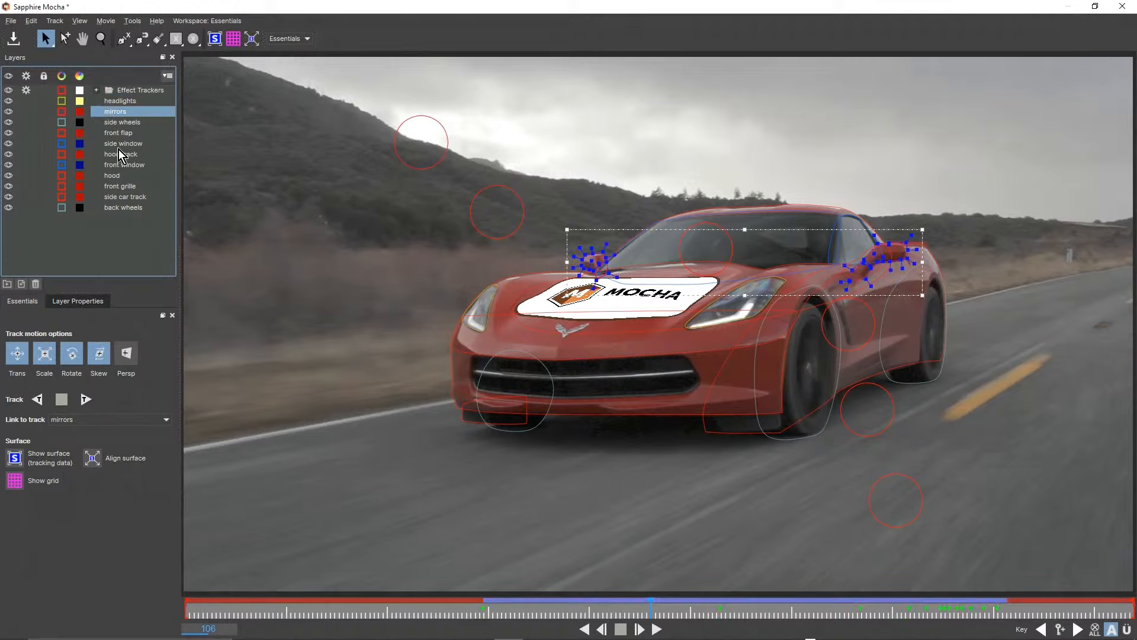
pyautogui.keyDown('shift'); pyautogui.click(122, 205); pyautogui.keyUp('shift')
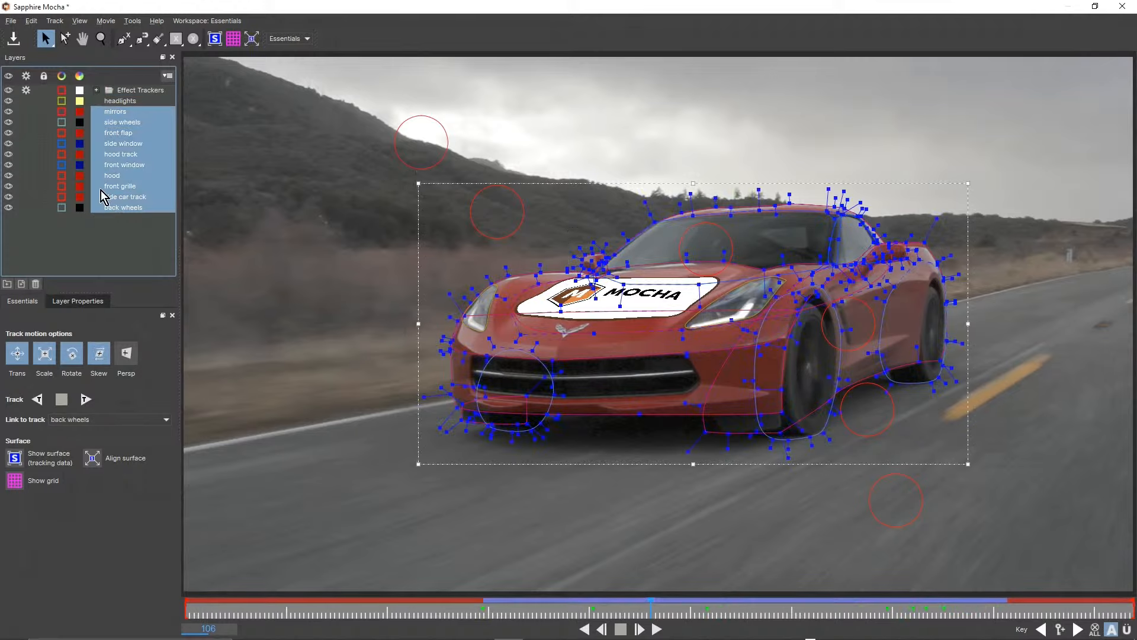
pyautogui.click(8, 112)
pyautogui.click(108, 91)
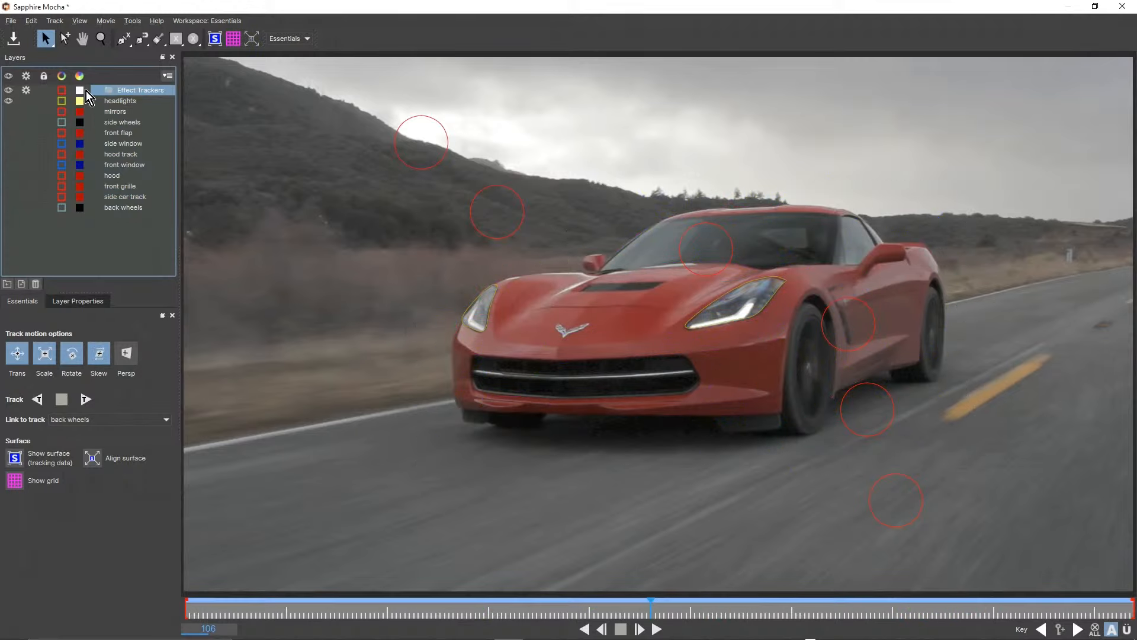
pyautogui.click(9, 90)
# - Save and close the Mocha project, and set the S_UltraZap Mode to UltraZapMocha in Premiere Pro
pyautogui.hotkey('ctrl', 's')
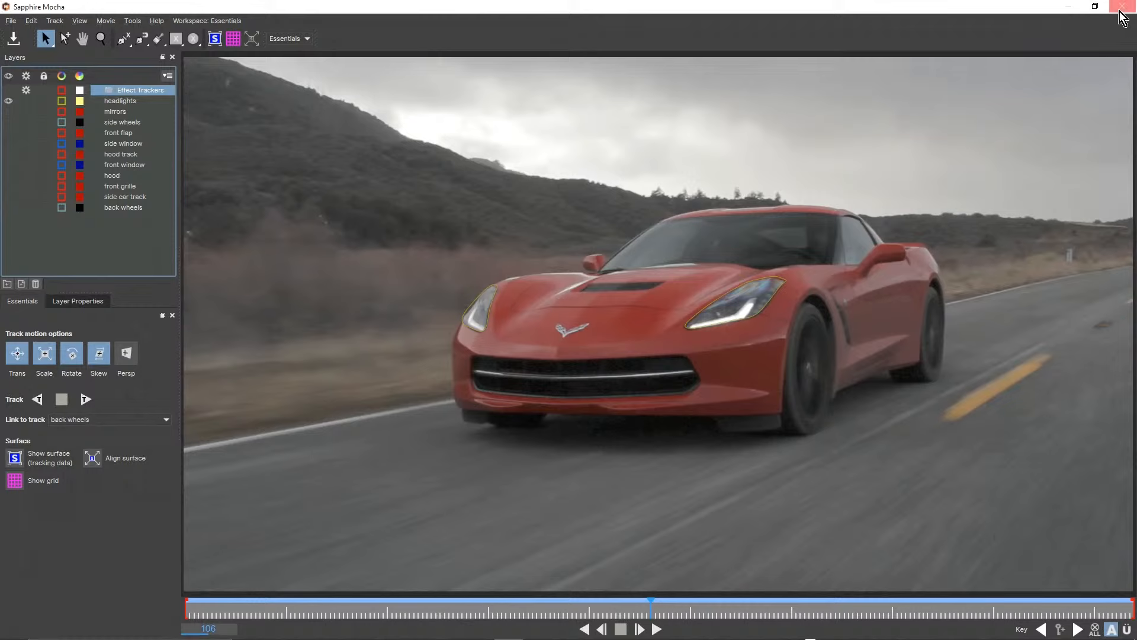
pyautogui.click(1124, 13)
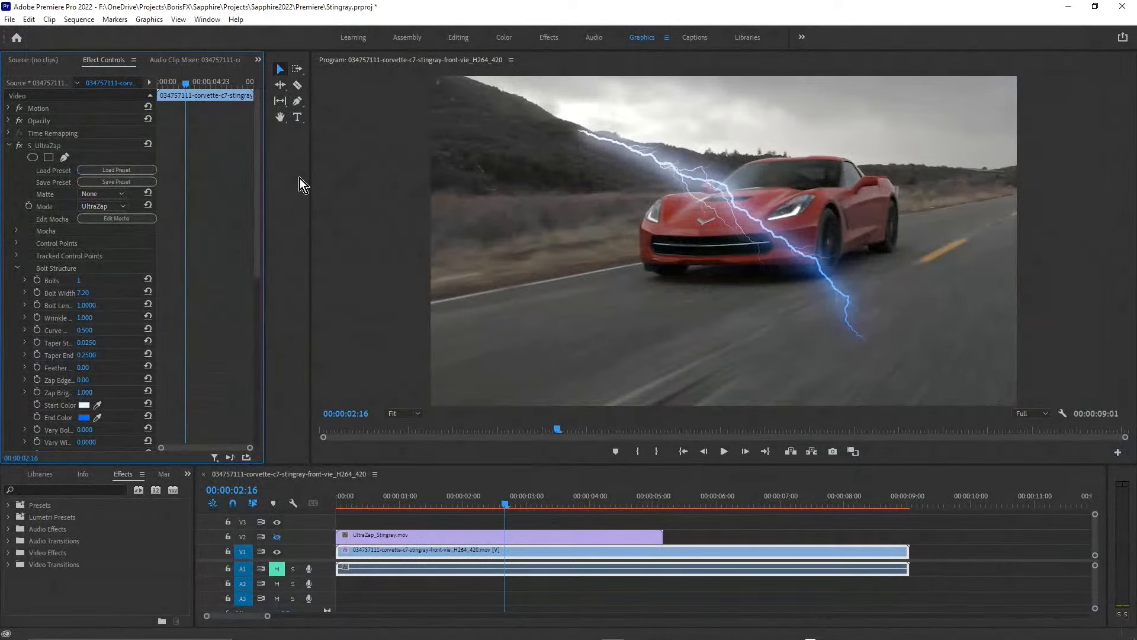
pyautogui.click(117, 207)
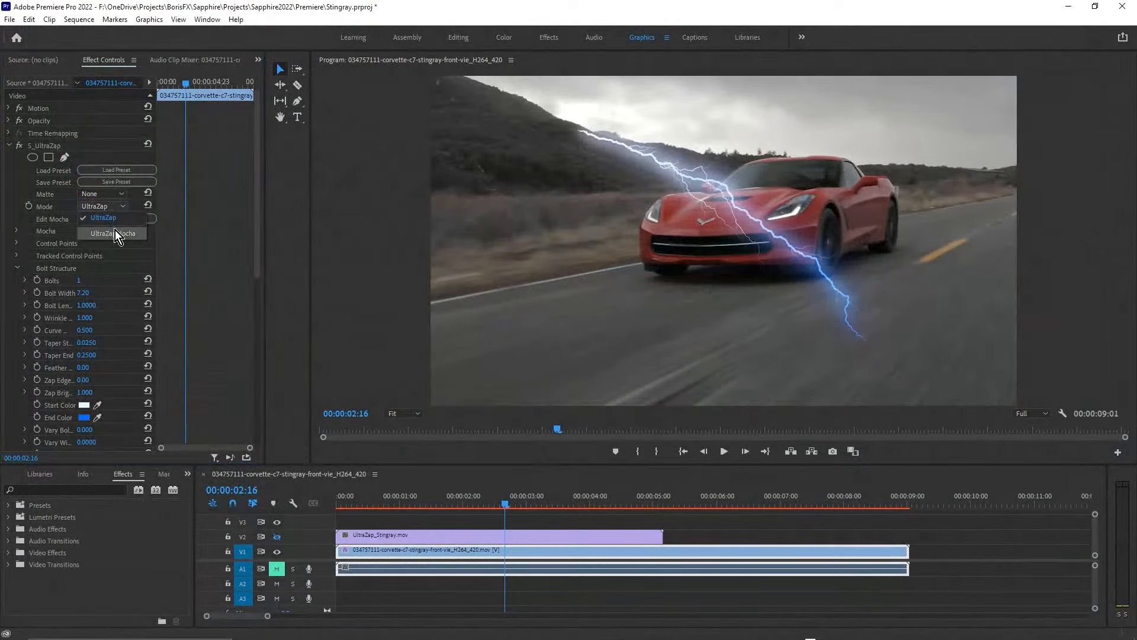
pyautogui.click(119, 233)
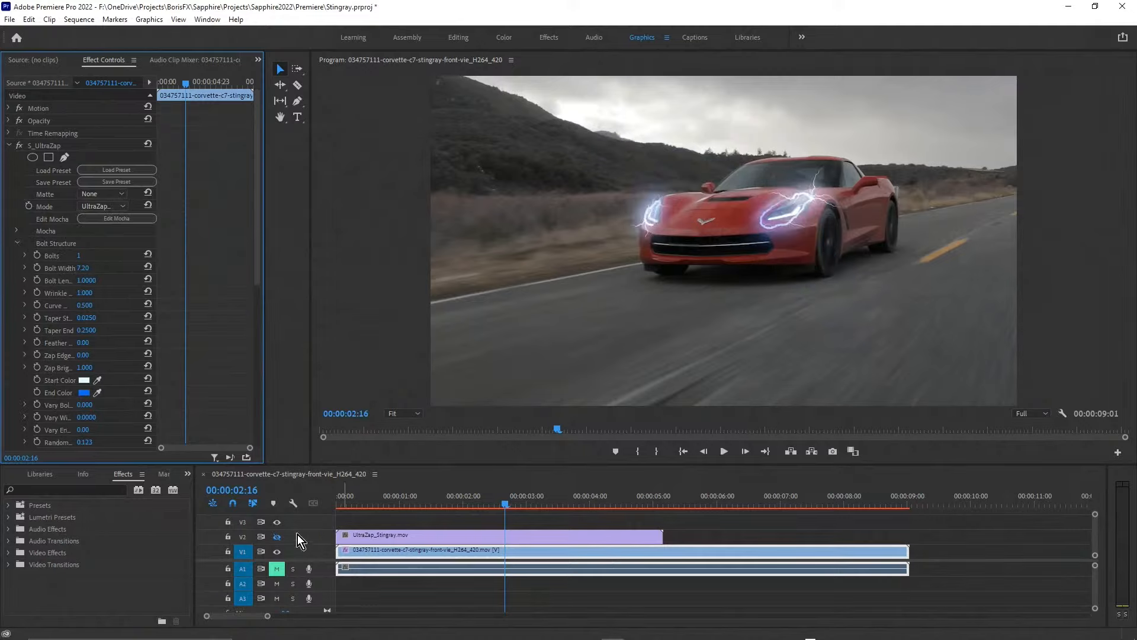
# - Hide video track V1, show track V2 with UltraZap_Stingray.mov, and play the clip from the start
pyautogui.click(278, 552)
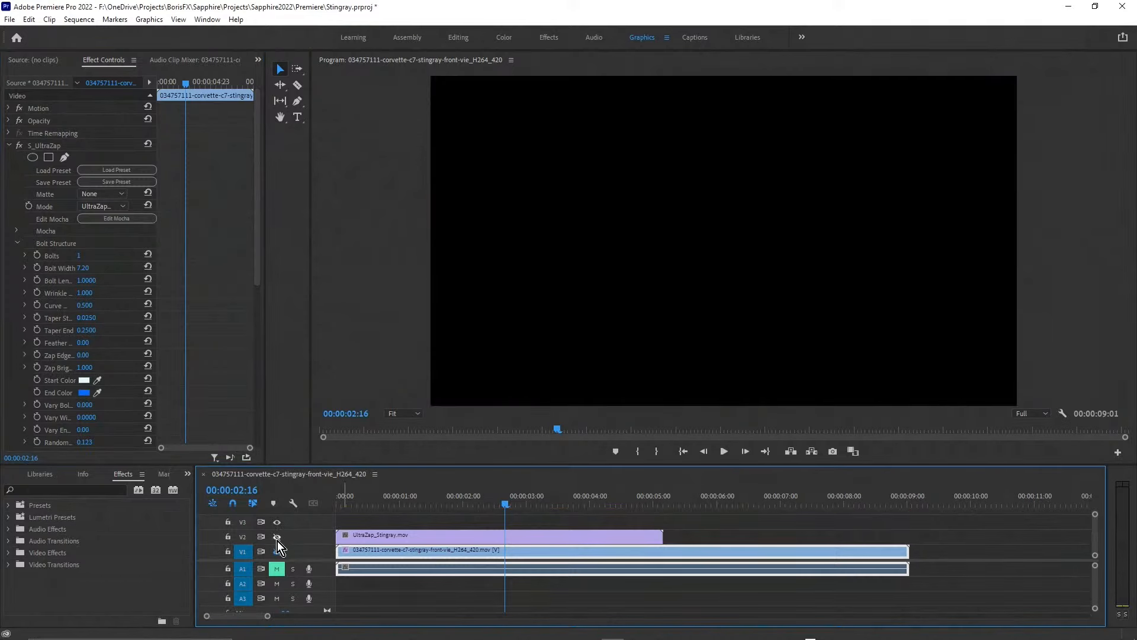
pyautogui.click(277, 540)
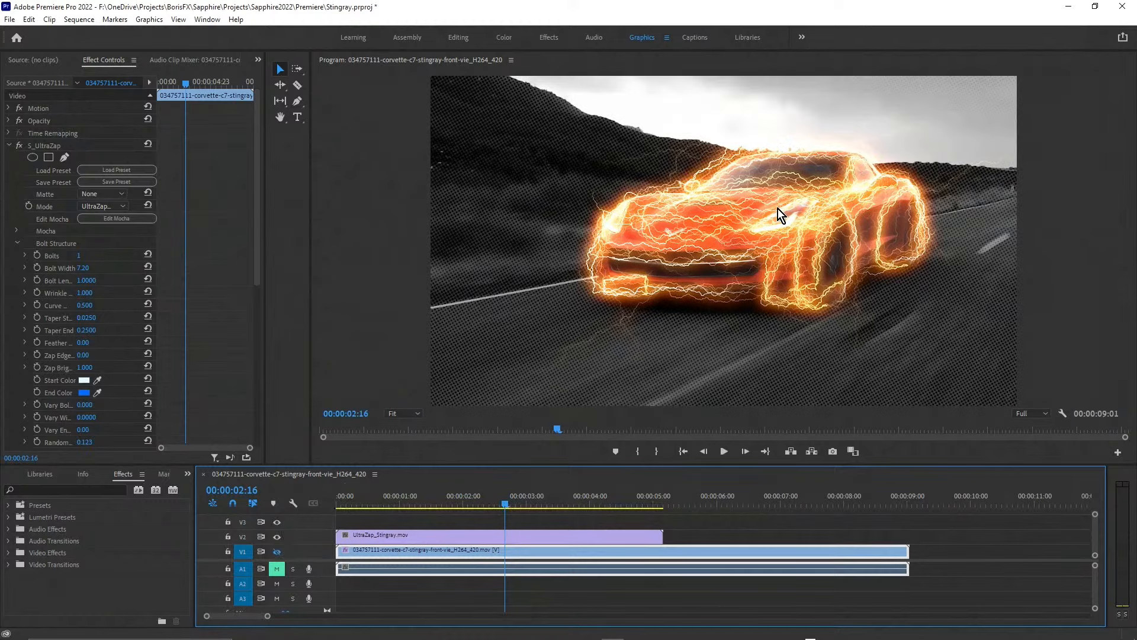
pyautogui.moveTo(390, 501); pyautogui.dragTo(309, 508)
pyautogui.click(724, 452)
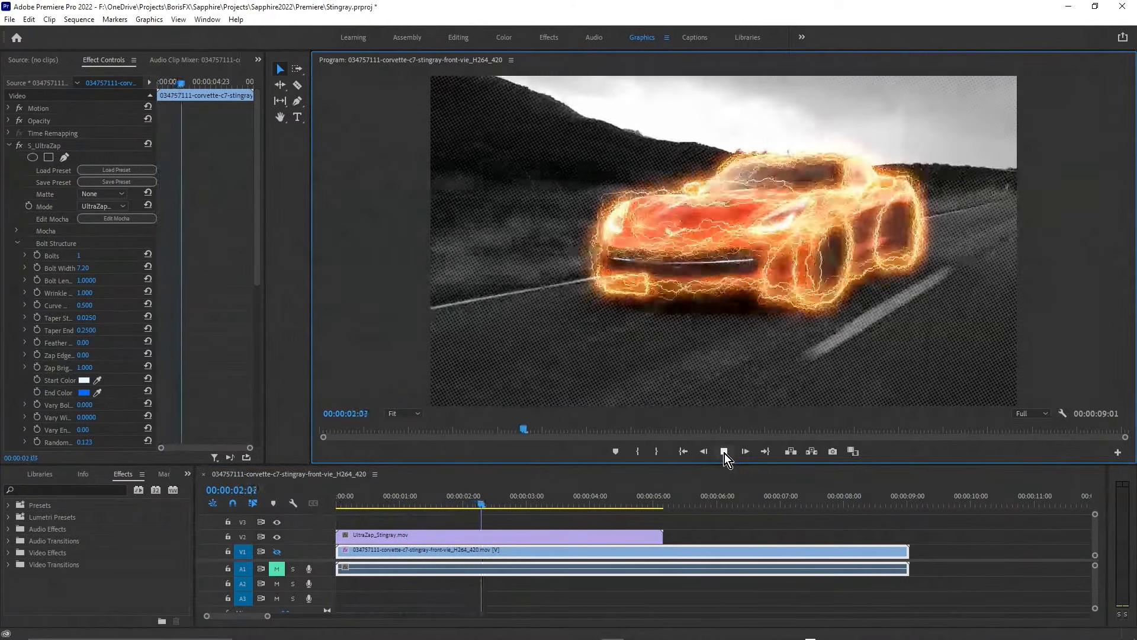
pyautogui.click(723, 453)
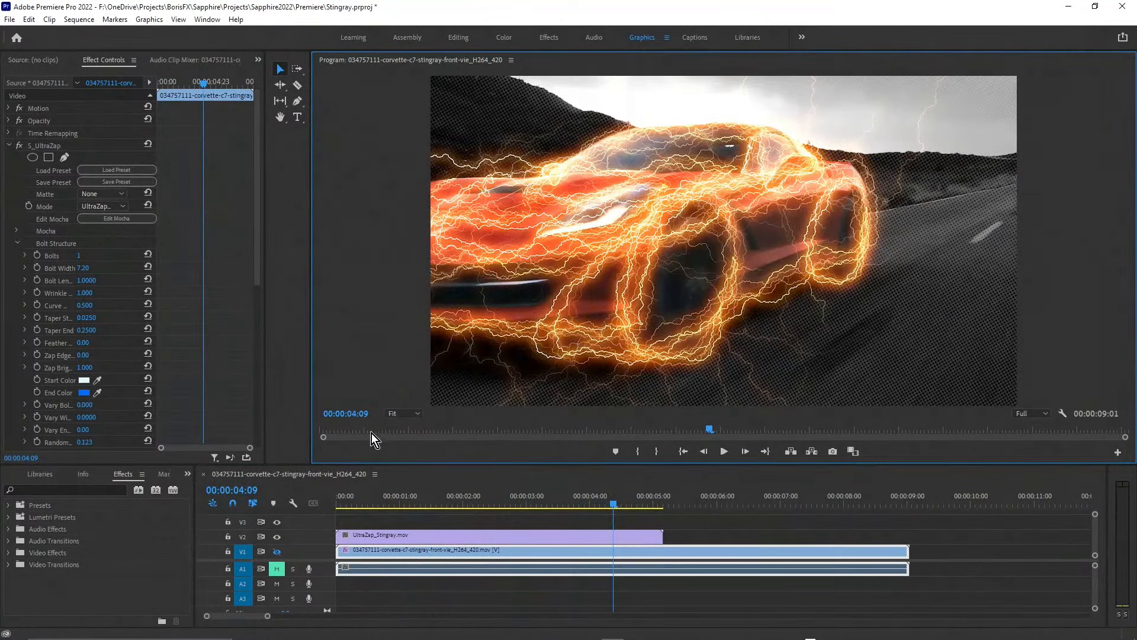
# - Replay the UltraZap_Stingray clip from the beginning and scrub back to 00:00:02:08 to inspect the electrified car
pyautogui.moveTo(374, 430); pyautogui.dragTo(308, 450)
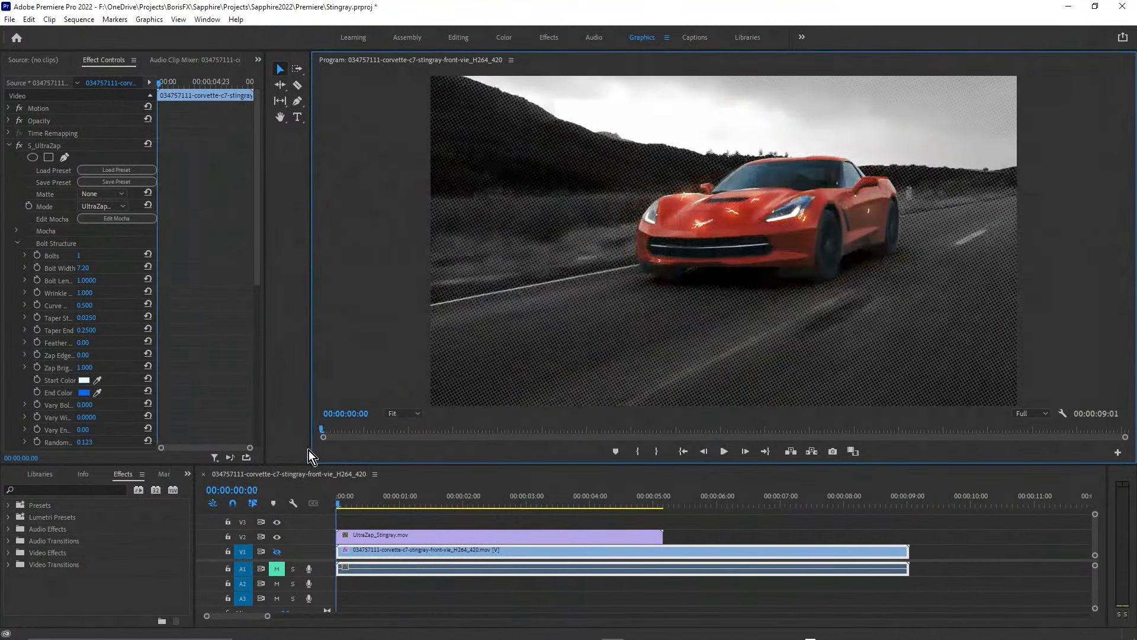
pyautogui.click(726, 452)
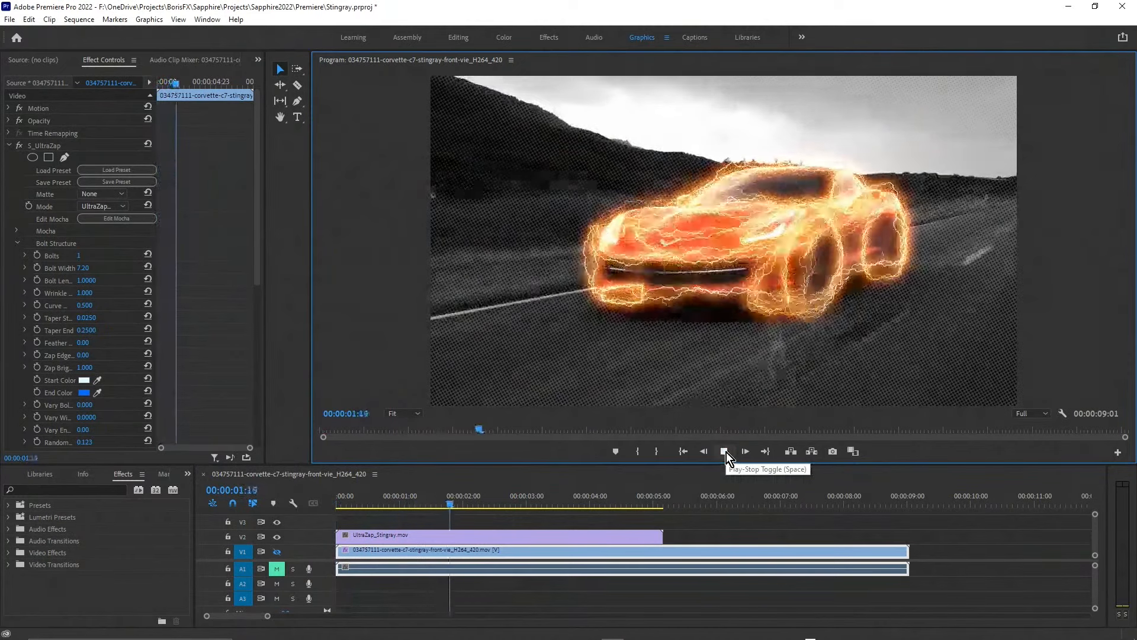
pyautogui.click(726, 450)
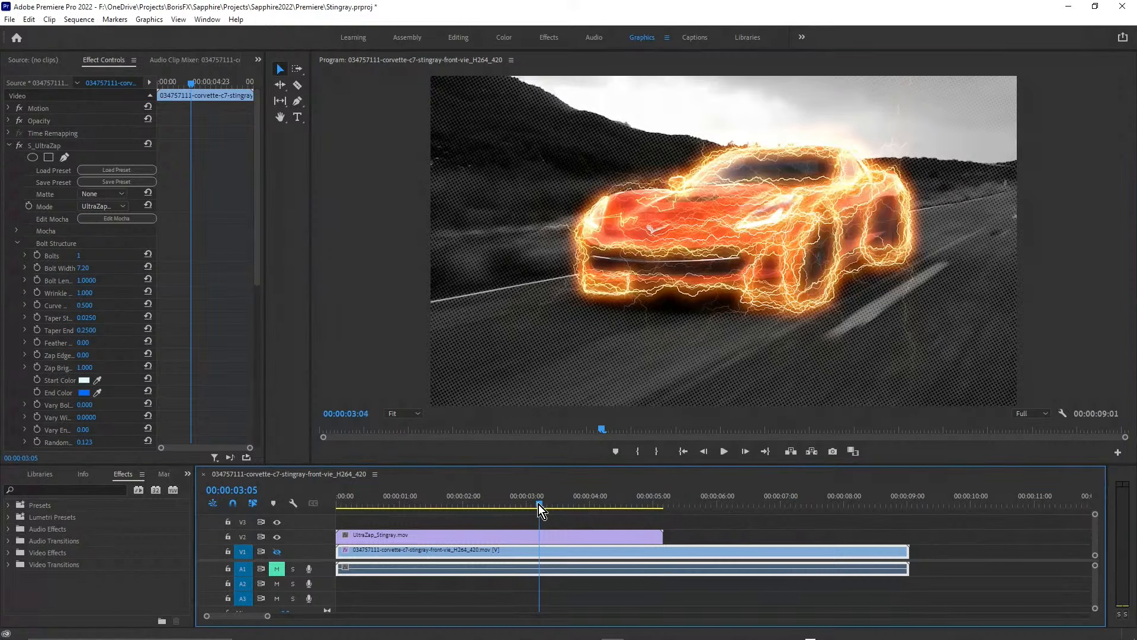
pyautogui.moveTo(538, 504); pyautogui.dragTo(485, 523)
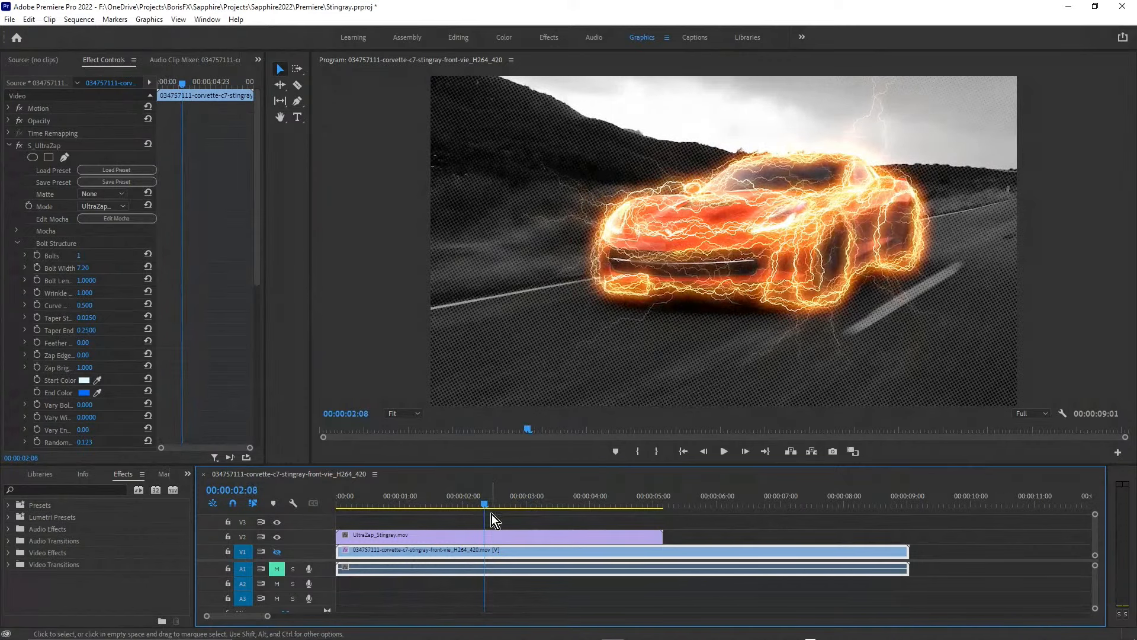
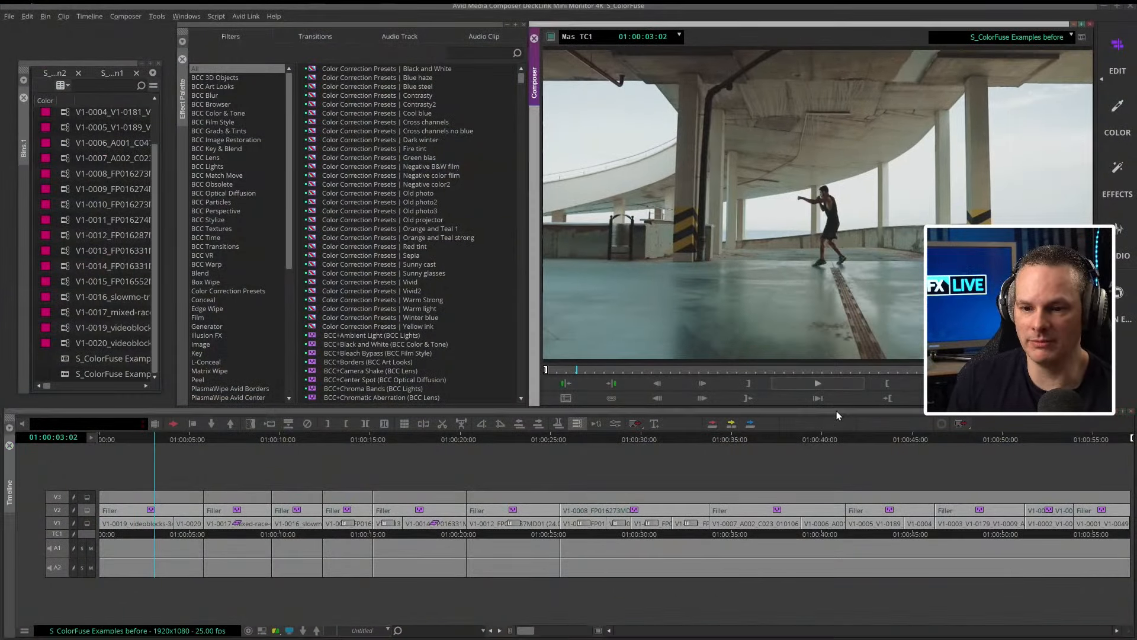
# - Play and scrub through the S_ColorFuse Examples before sequence in Avid Media Composer, stopping at 01:00:29:24
pyautogui.click(817, 383)
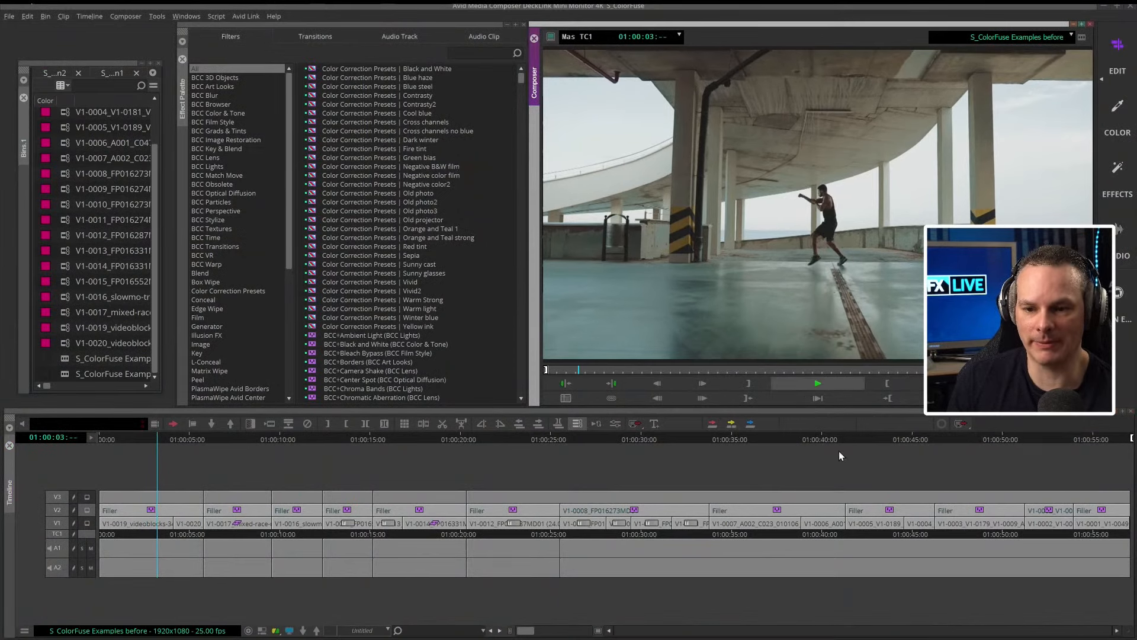
pyautogui.click(823, 385)
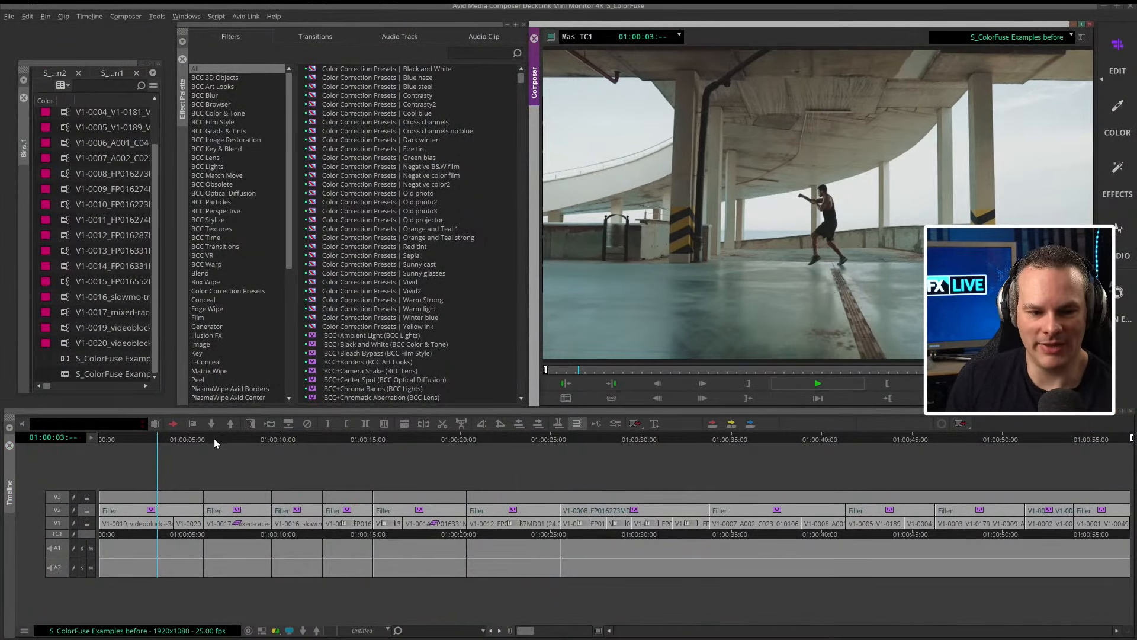
pyautogui.click(252, 440)
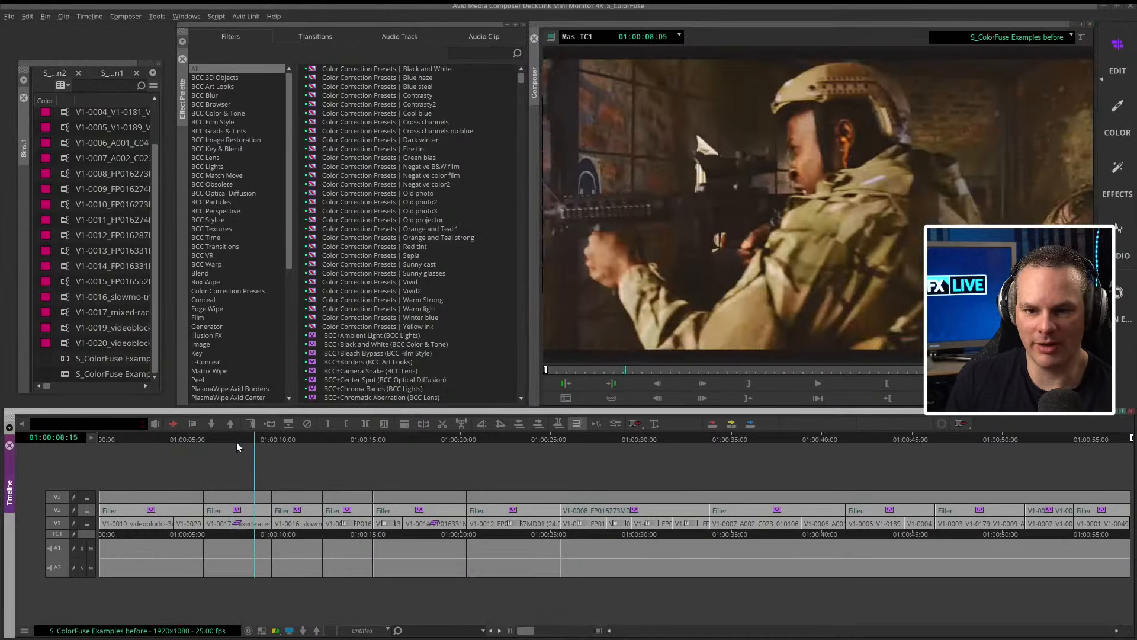
pyautogui.moveTo(236, 442); pyautogui.dragTo(638, 473)
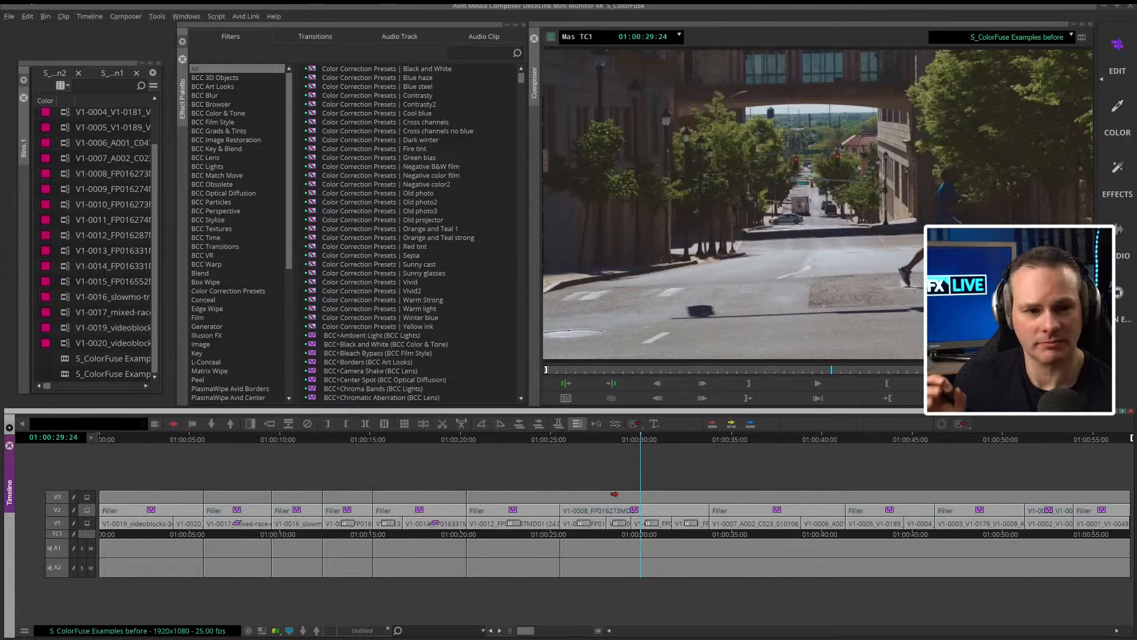
# - Try to open an S_ColorFuse Examples sequence from the bin and dismiss the error dialog
pyautogui.click(64, 359)
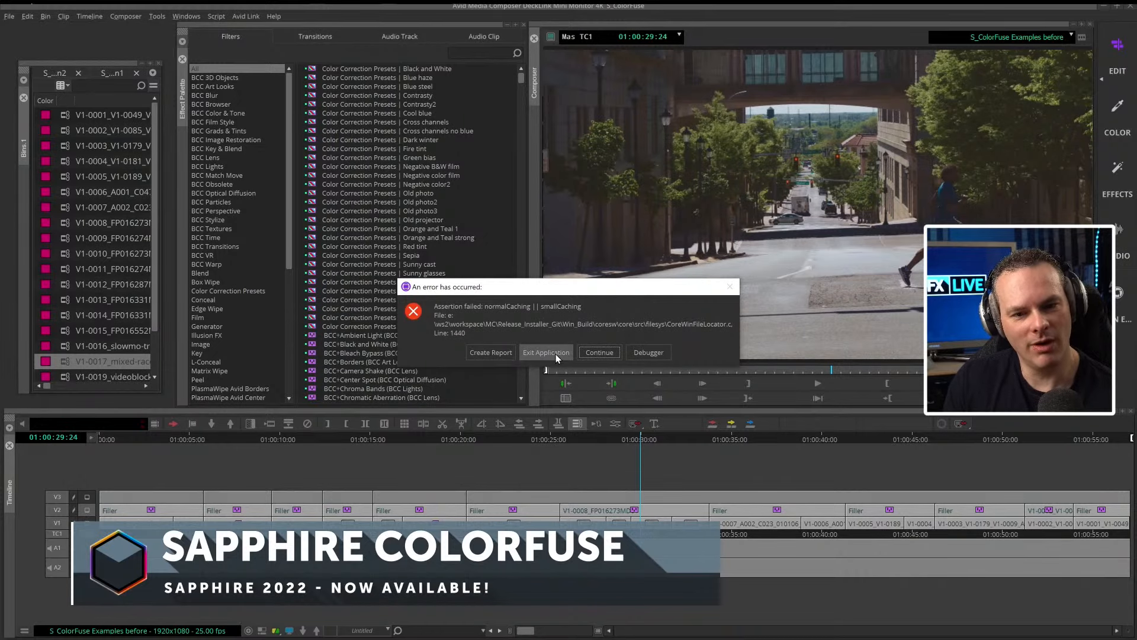
pyautogui.press('Return')
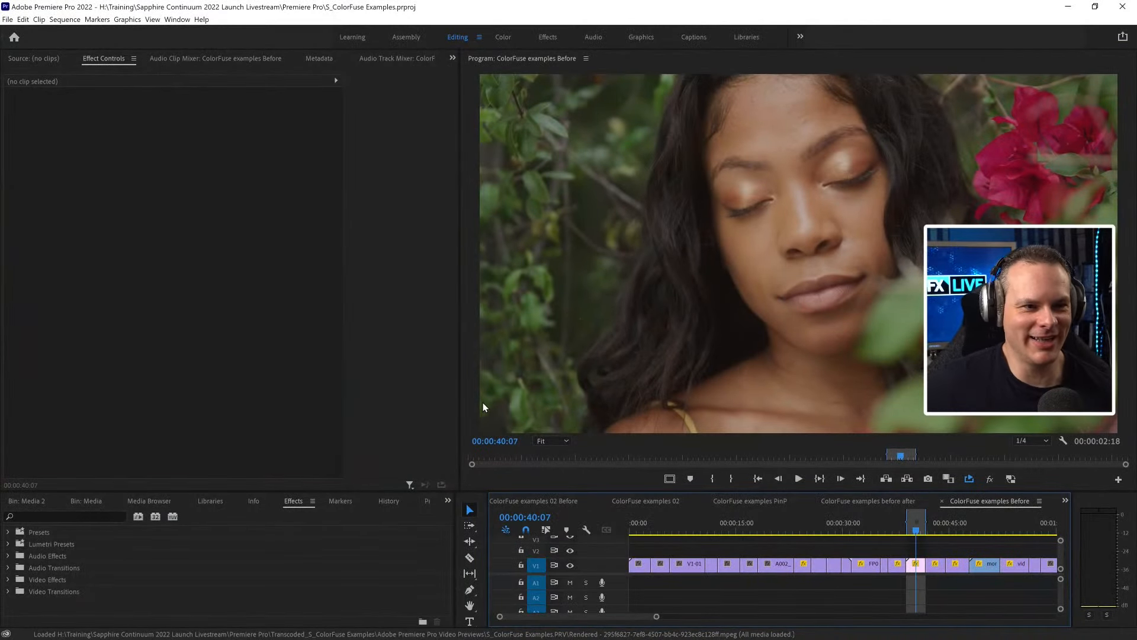
# - In Premiere Pro, review the ColorFuse examples Before sequence, select the boxer clip and park the playhead at 00:00:53:04
pyautogui.click(896, 526)
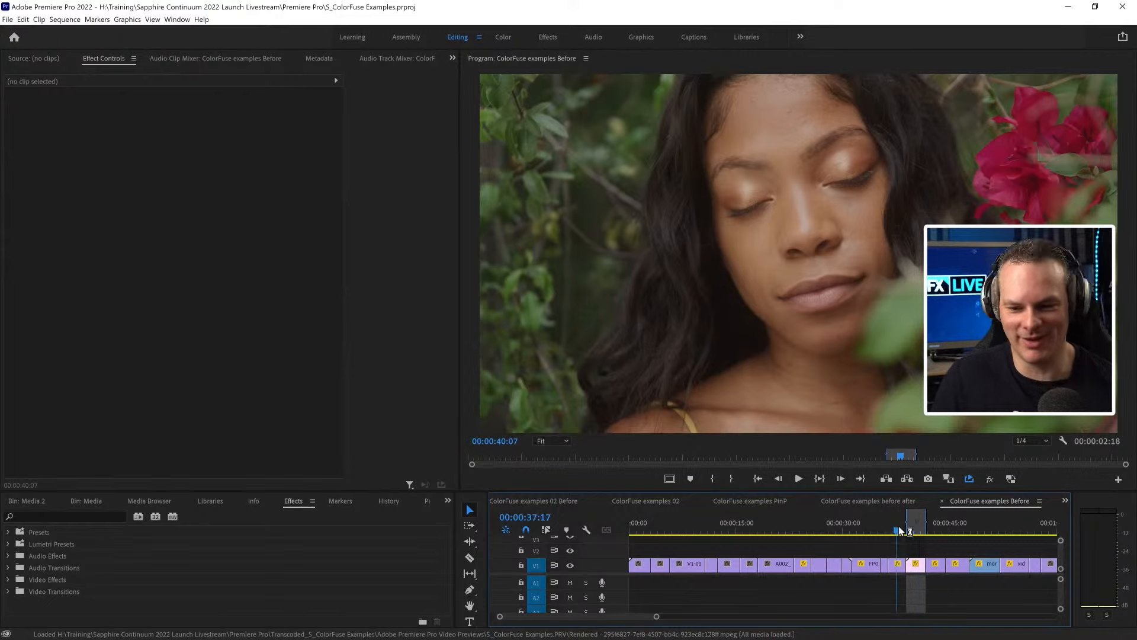
pyautogui.click(858, 524)
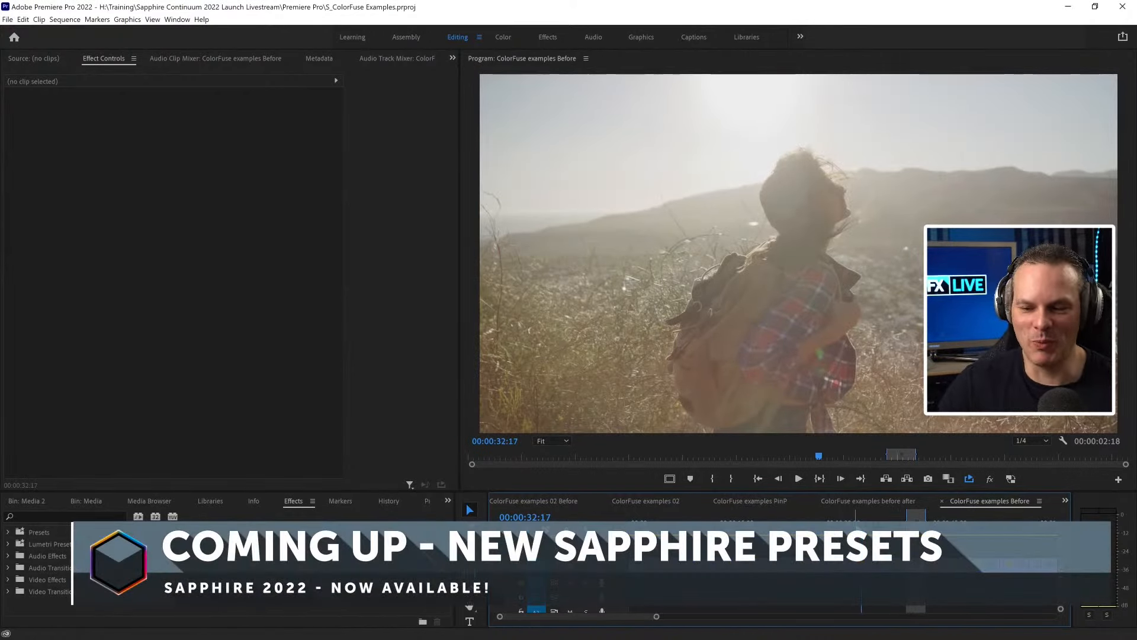
pyautogui.moveTo(888, 525); pyautogui.dragTo(1020, 531)
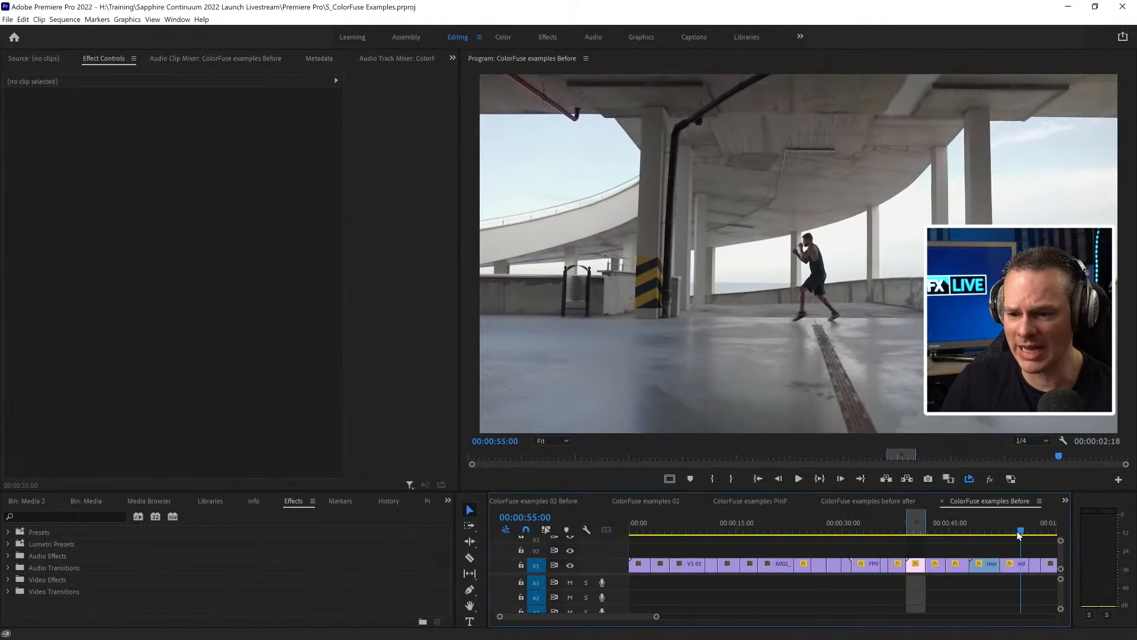
pyautogui.click(1017, 568)
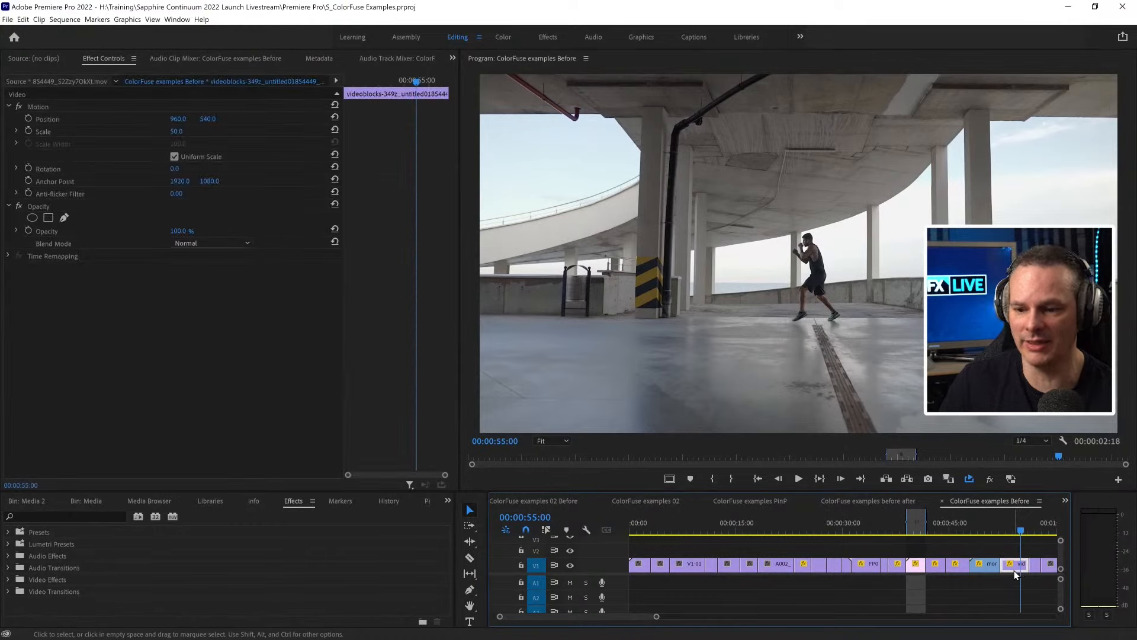
pyautogui.moveTo(723, 525); pyautogui.dragTo(1008, 520)
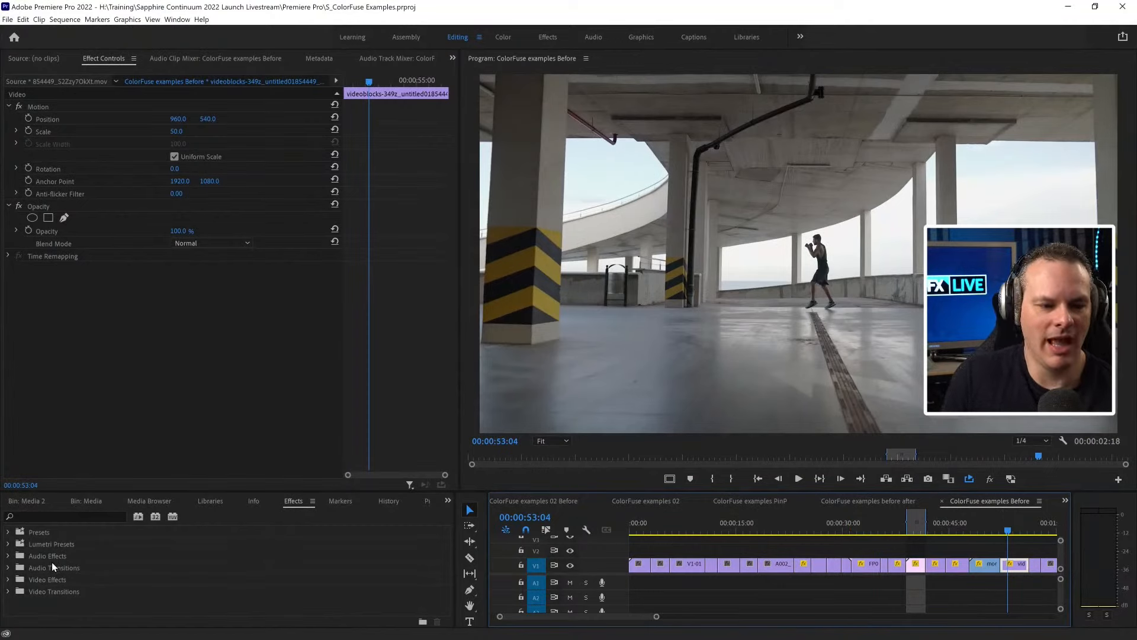
# - Find the S_ColorFuse effect and apply it to the selected boxer clip
pyautogui.click(59, 516)
pyautogui.write('colorfus')
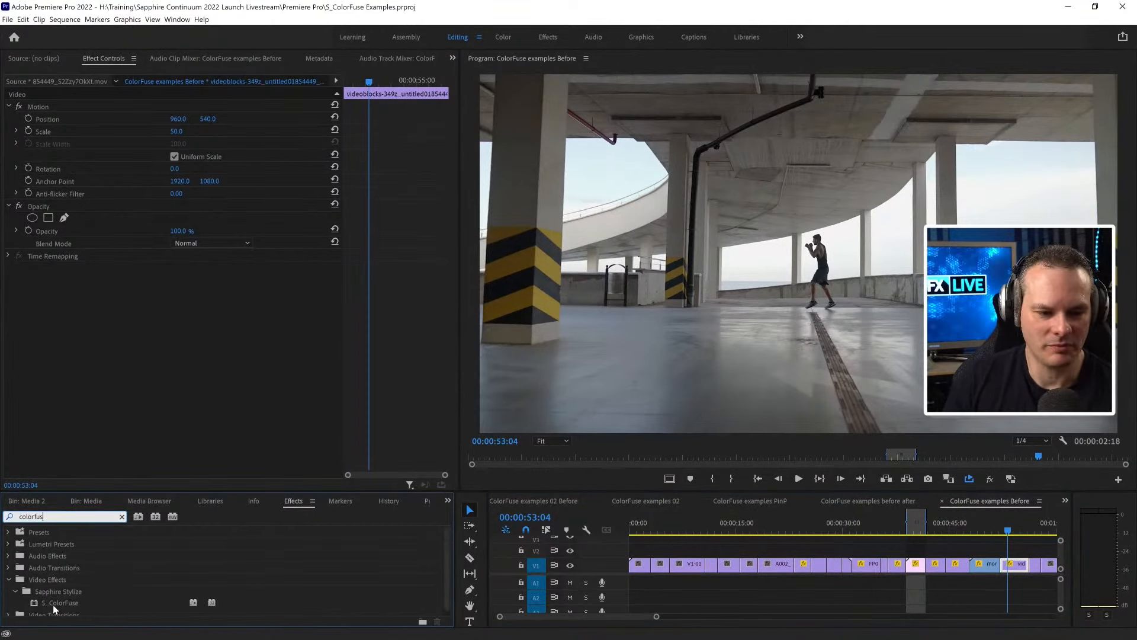
pyautogui.moveTo(59, 602); pyautogui.dragTo(453, 229)
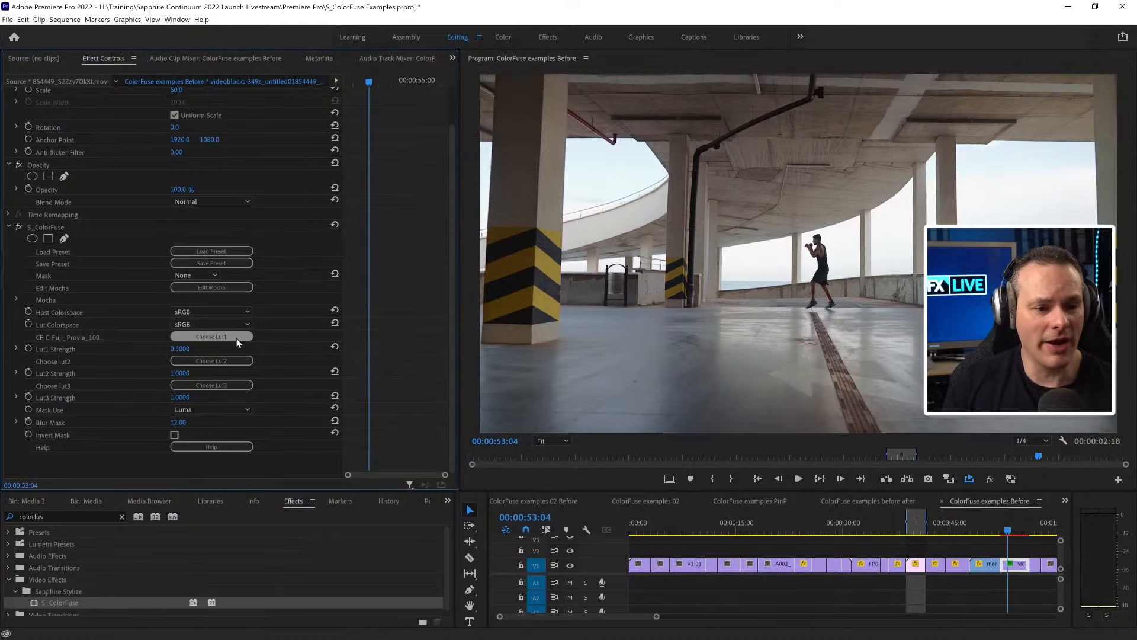
# - Vary the S_ColorFuse Lut1 Strength to compare the look, ending at 1.0
pyautogui.moveTo(179, 349)
pyautogui.mouseDown()
pyautogui.moveTo(120, 349)
pyautogui.moveTo(180, 349)
pyautogui.mouseUp()
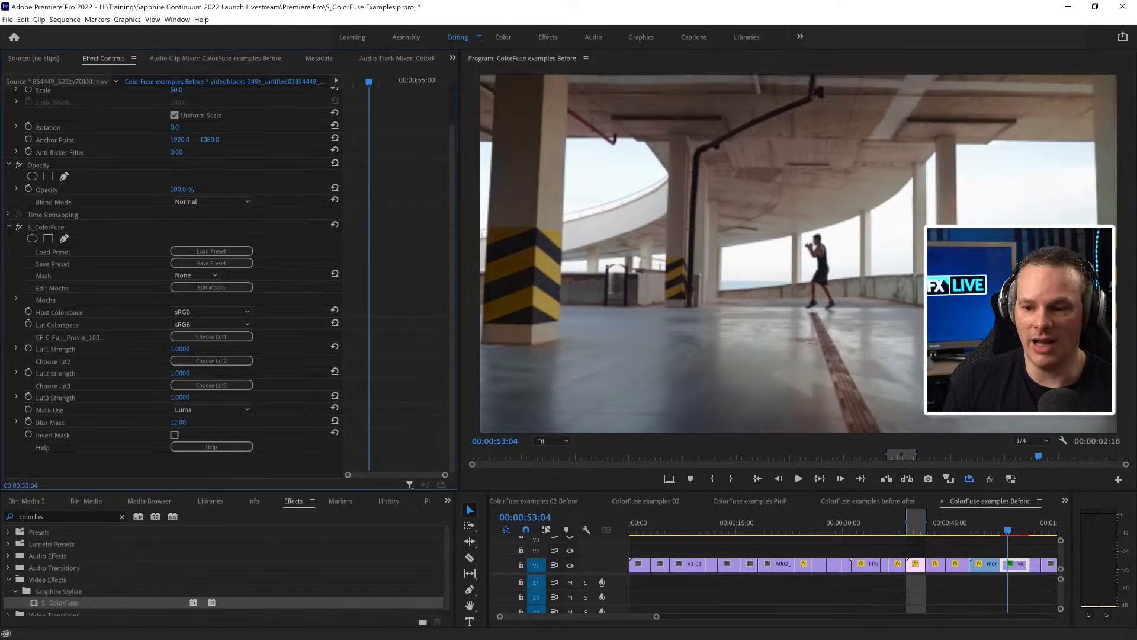
pyautogui.click(144, 353)
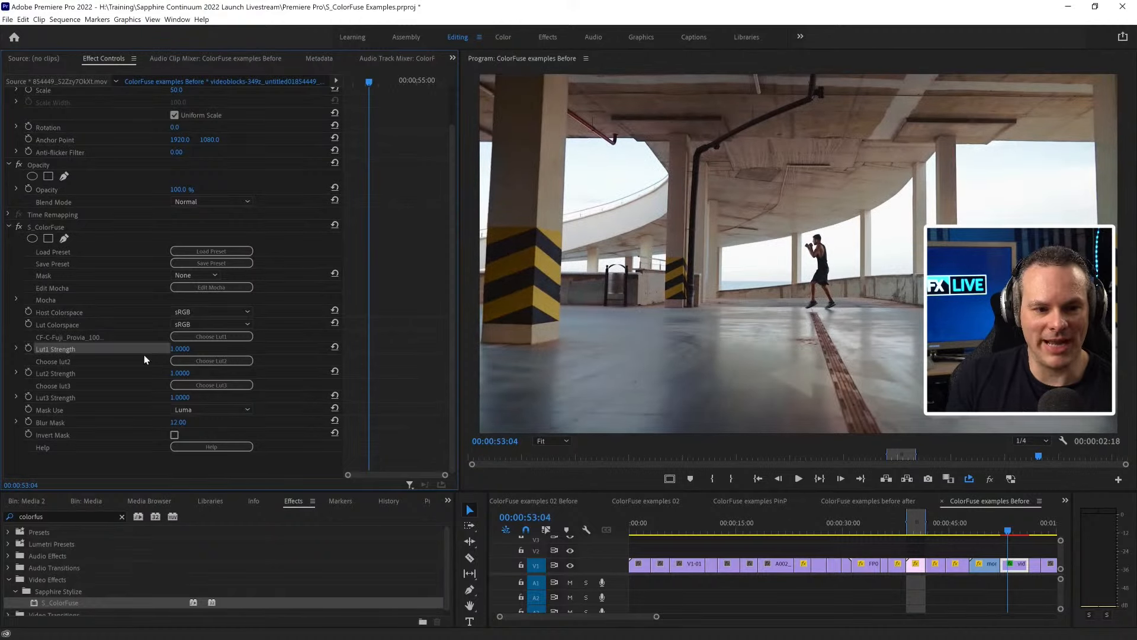
pyautogui.moveTo(175, 353); pyautogui.dragTo(186, 348)
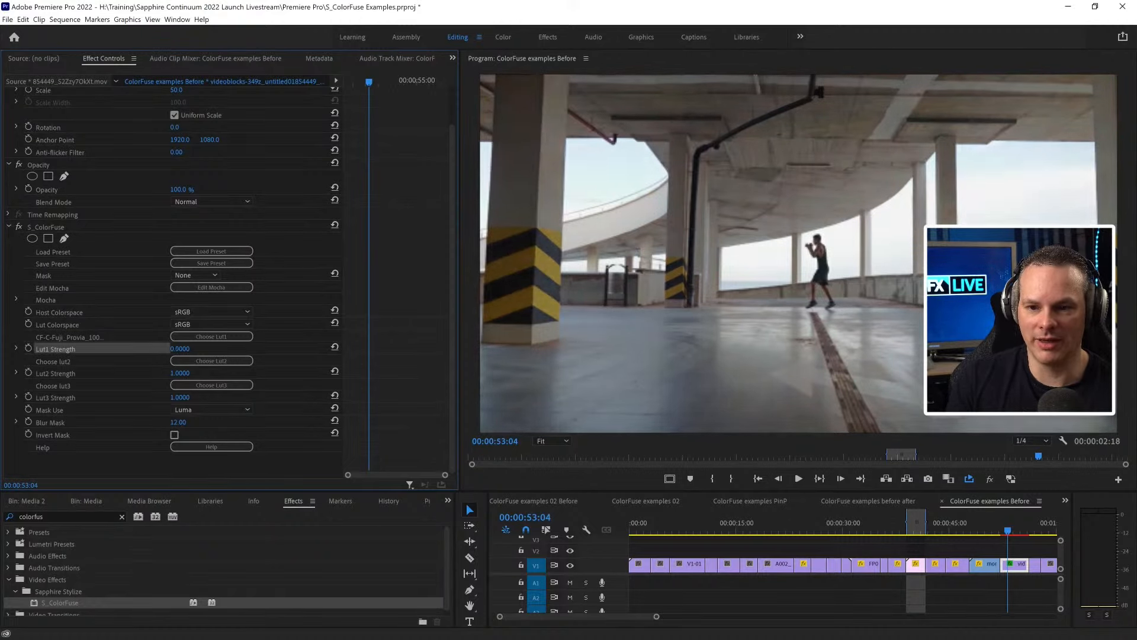
# - Browse the supplied LUT files for Lut1 and load CF-C-Fuji_Provia_100F.cube
pyautogui.click(242, 336)
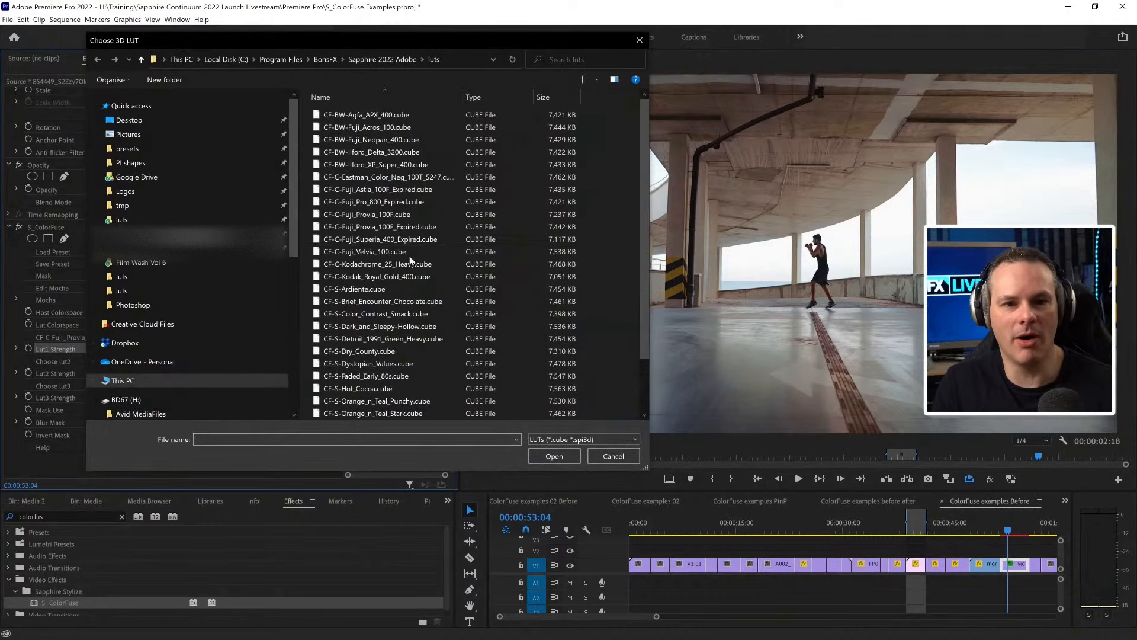
pyautogui.scroll(-2, 642, 125)
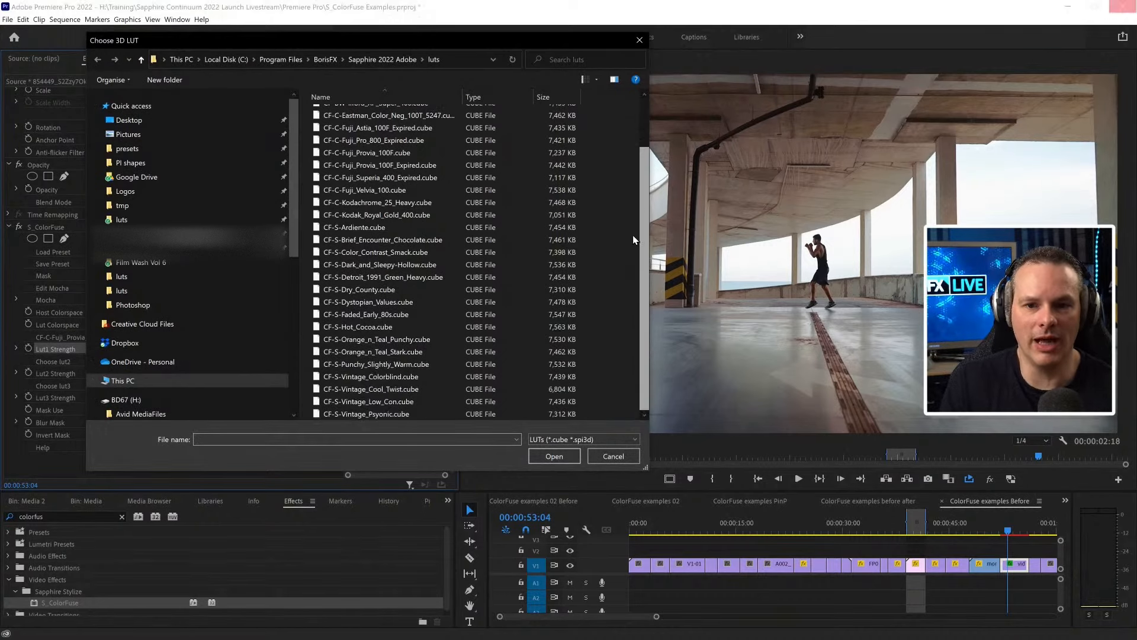
pyautogui.scroll(2, 642, 126)
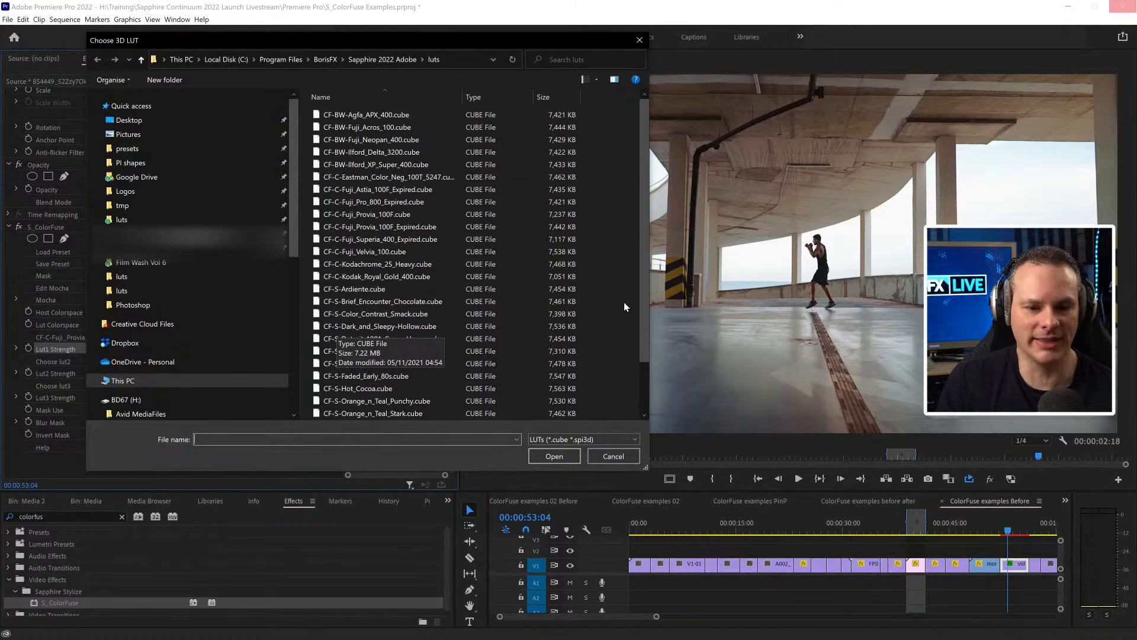
pyautogui.scroll(-2, 645, 338)
pyautogui.scroll(2, 645, 338)
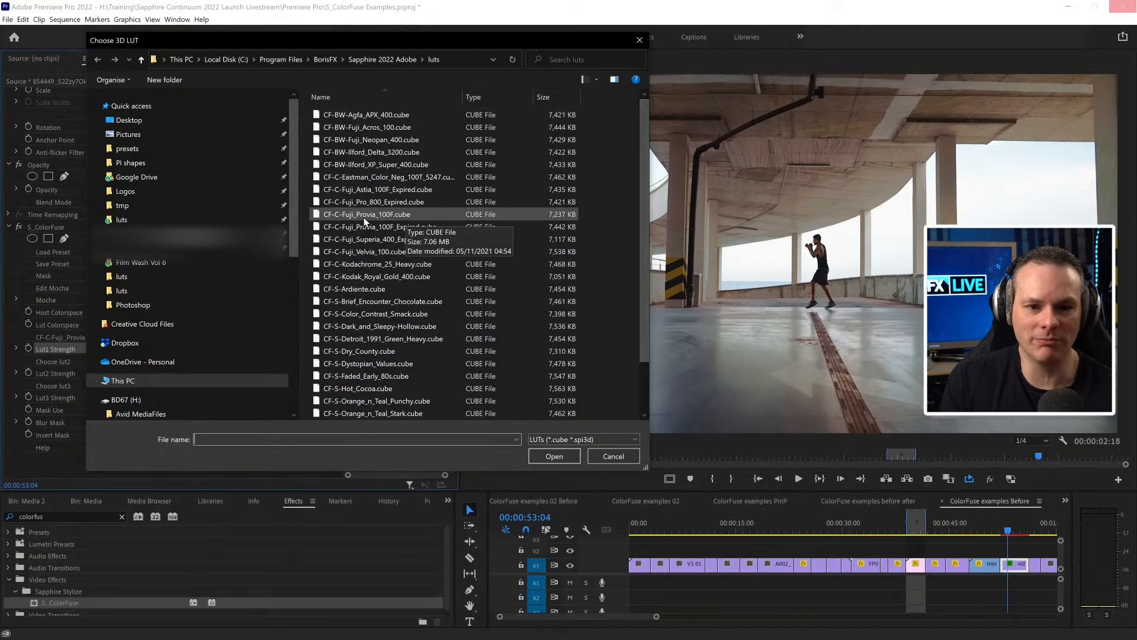
pyautogui.doubleClick(396, 214)
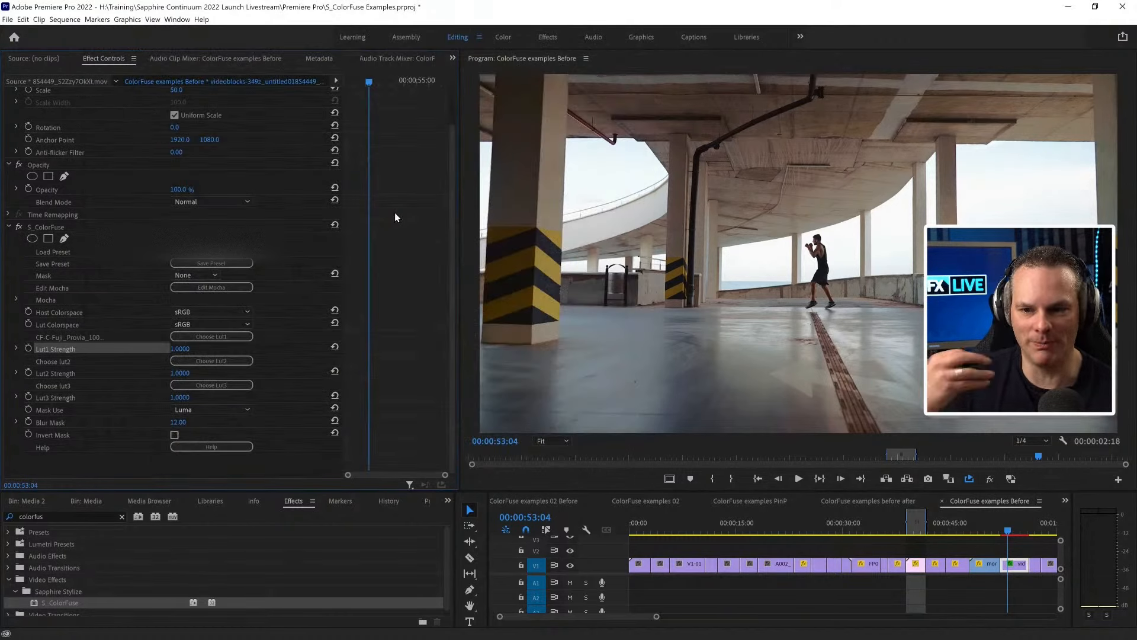
# - Load CF-C-Kodak_Royal_Gold_400.cube as Lut1 and set Lut1 Strength to 0.3
pyautogui.click(240, 337)
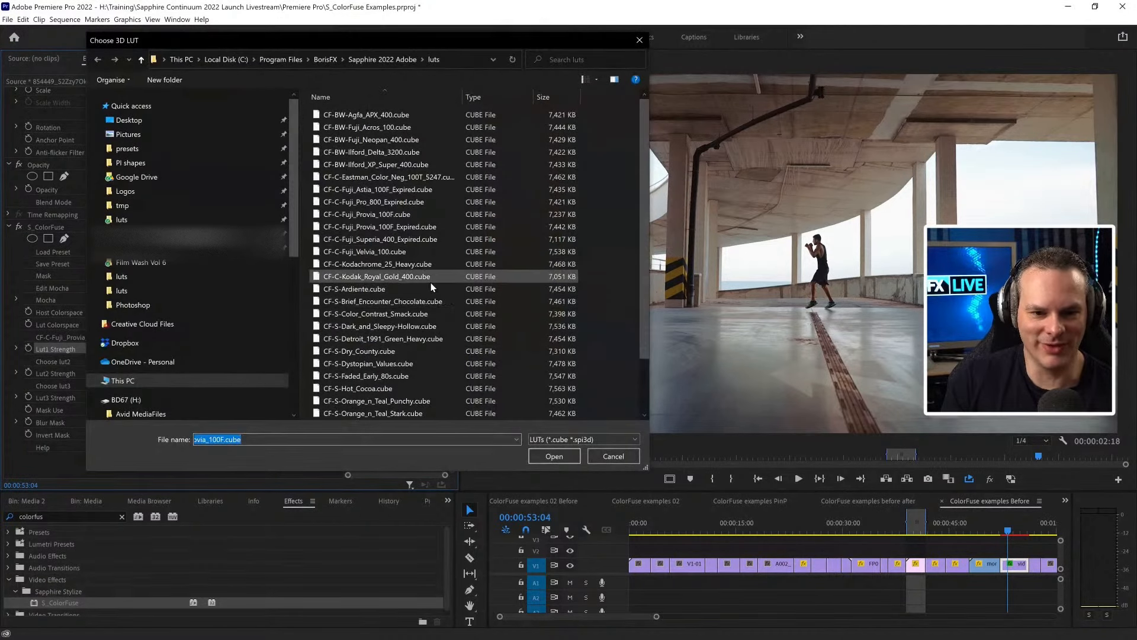
pyautogui.doubleClick(424, 283)
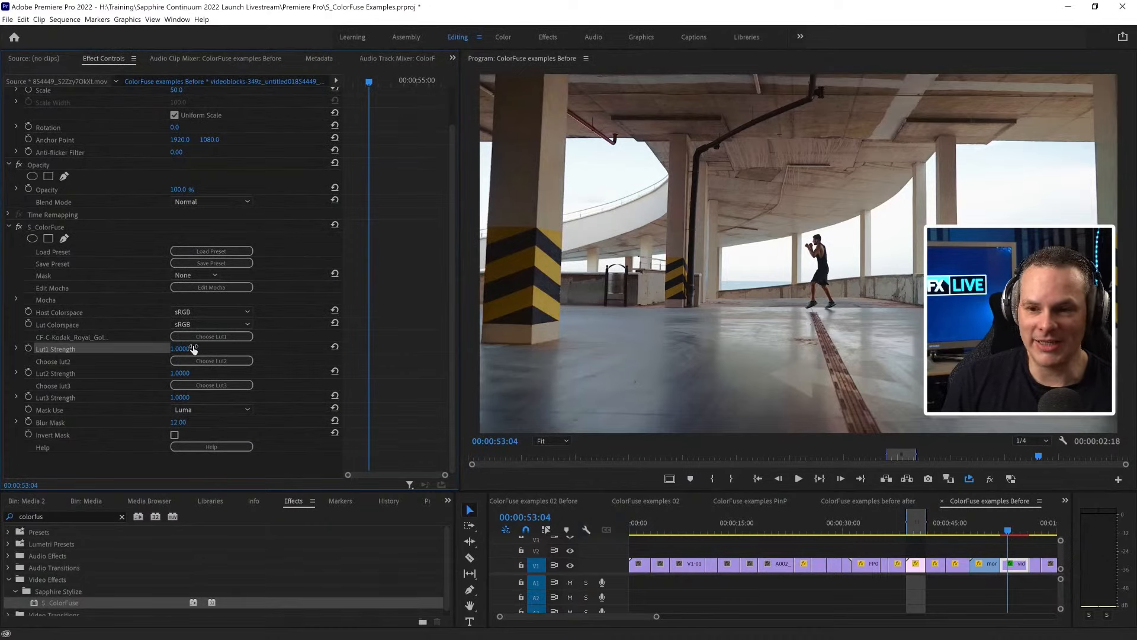
pyautogui.moveTo(180, 349)
pyautogui.mouseDown()
pyautogui.moveTo(121, 349)
pyautogui.moveTo(162, 349)
pyautogui.mouseUp()
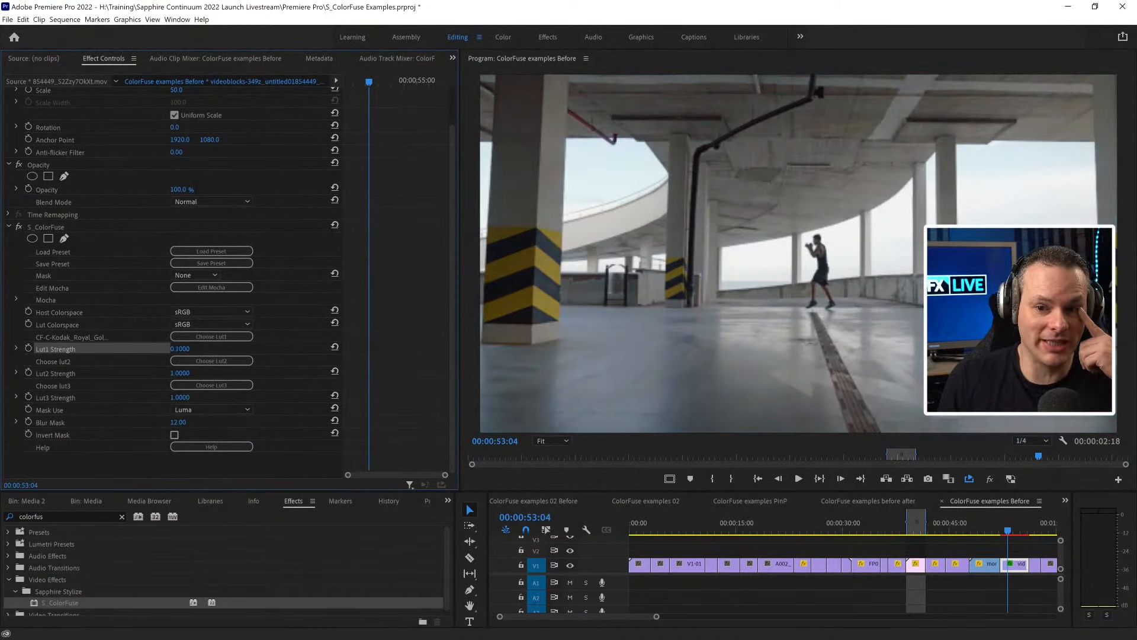
pyautogui.click(195, 349)
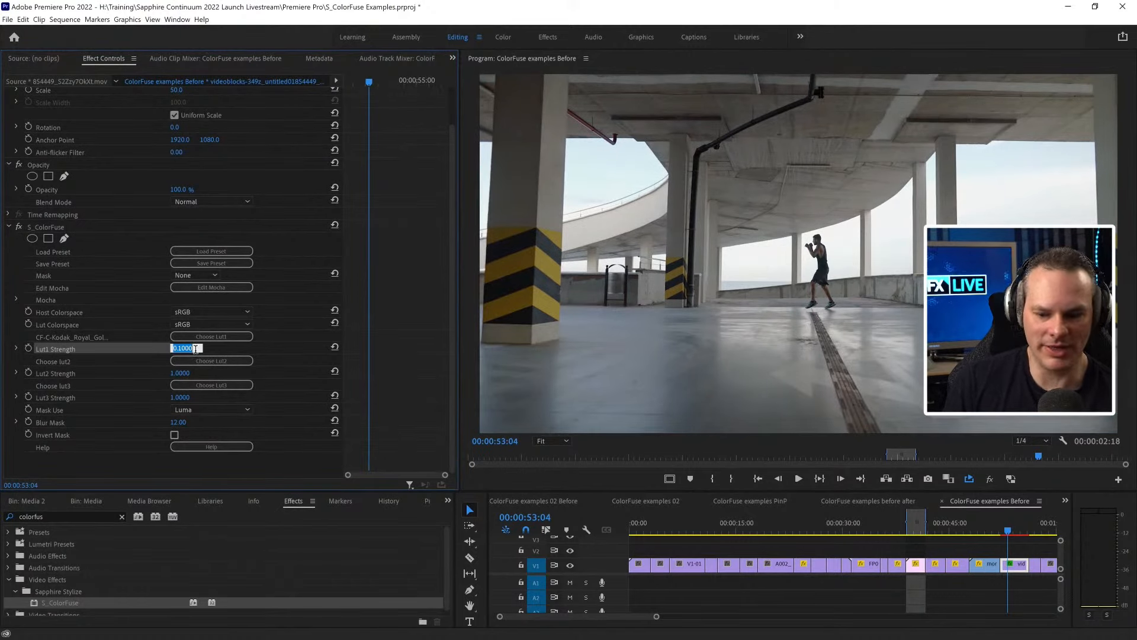
pyautogui.press('Up')
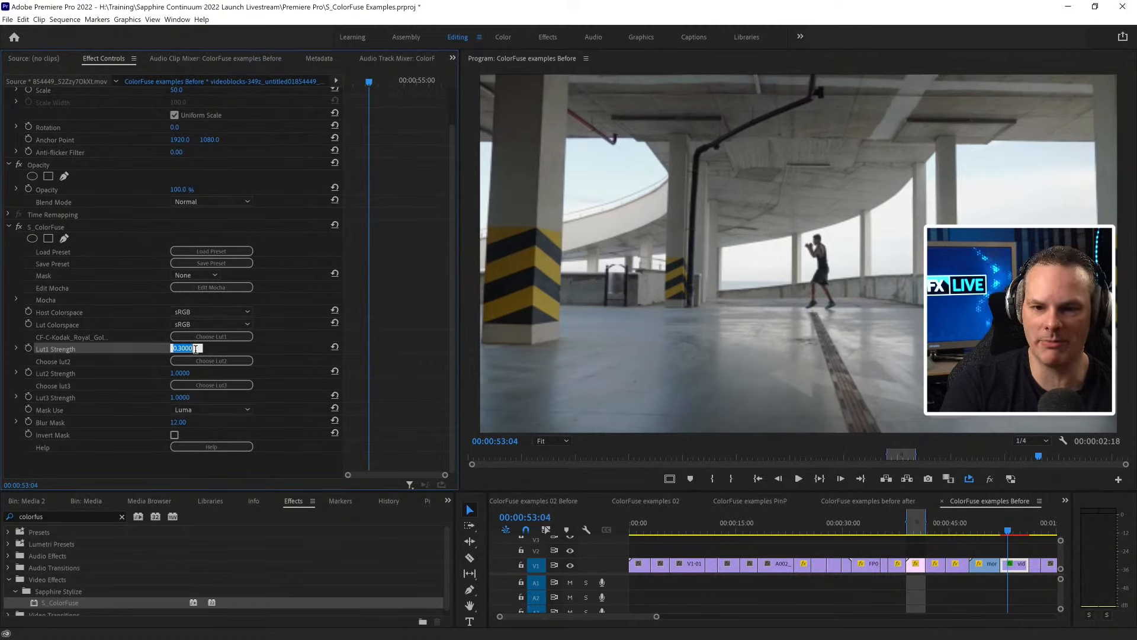
pyautogui.press('Return')
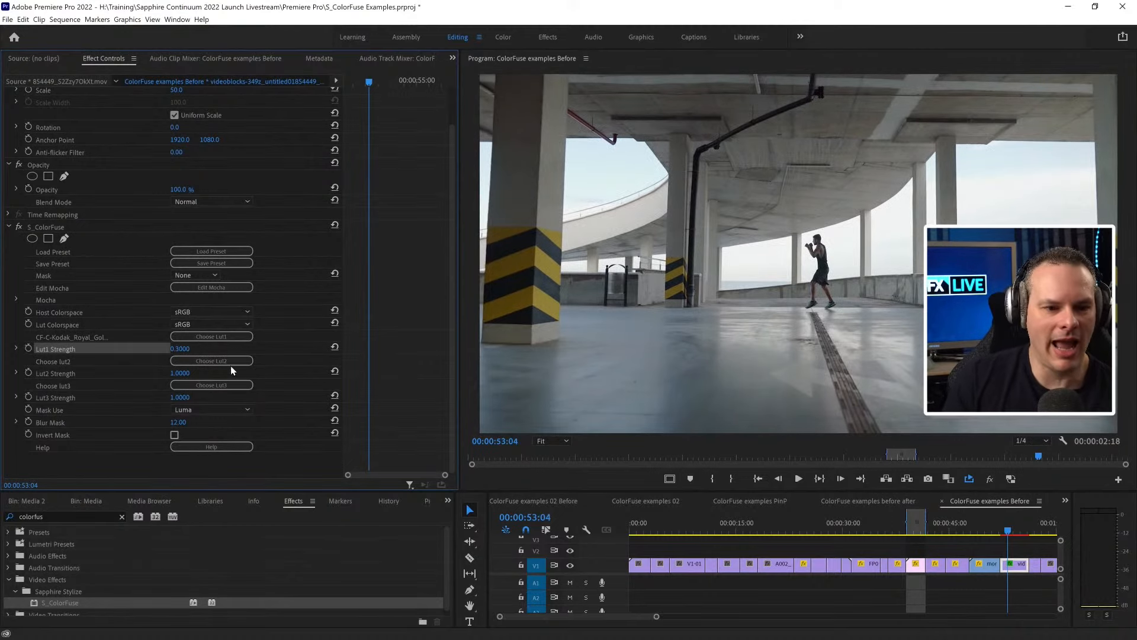
# - Load CF-BW-Agfa_APX_400.cube as Lut2 at a strength of 0.05, and switch S_ColorFuse off and on to compare
pyautogui.click(218, 362)
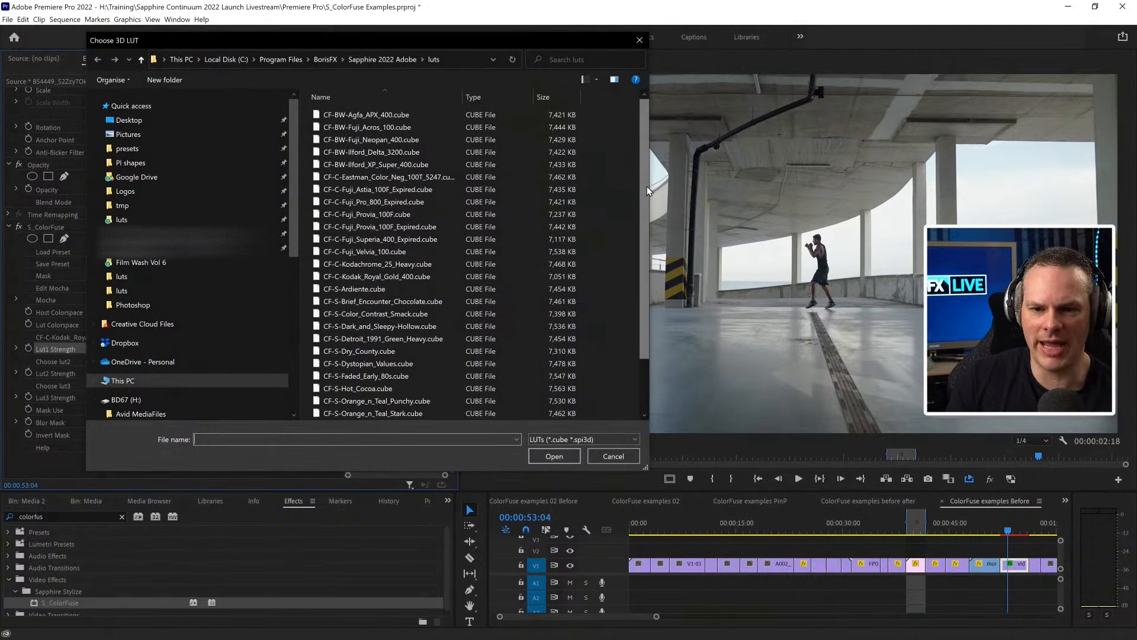
pyautogui.doubleClick(373, 115)
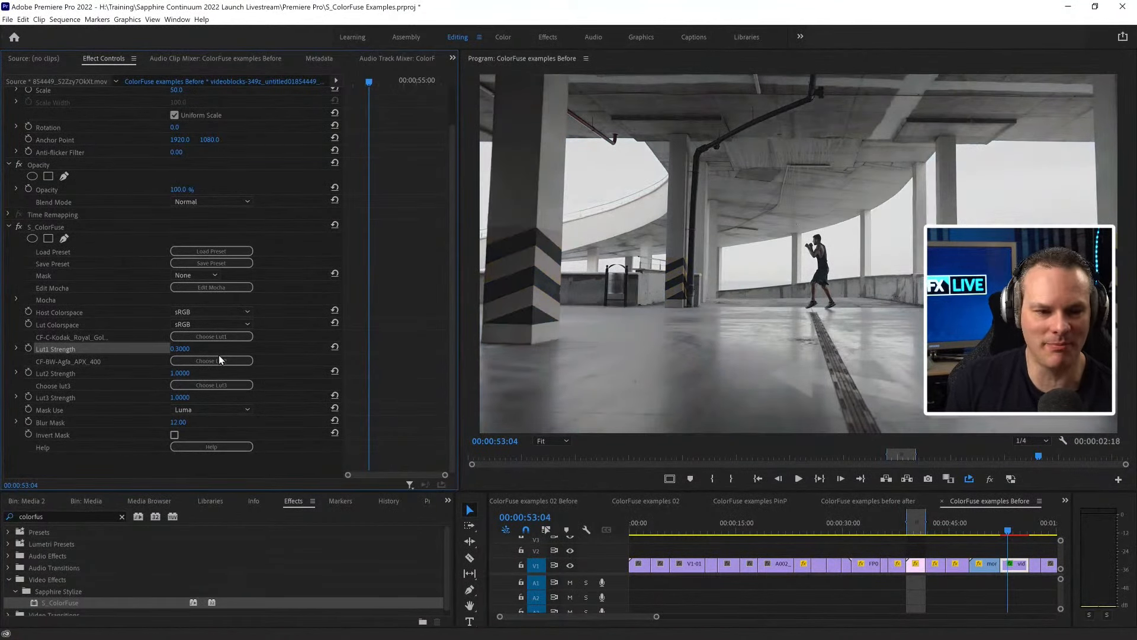
pyautogui.moveTo(180, 372)
pyautogui.mouseDown()
pyautogui.moveTo(142, 372)
pyautogui.moveTo(185, 372)
pyautogui.mouseUp()
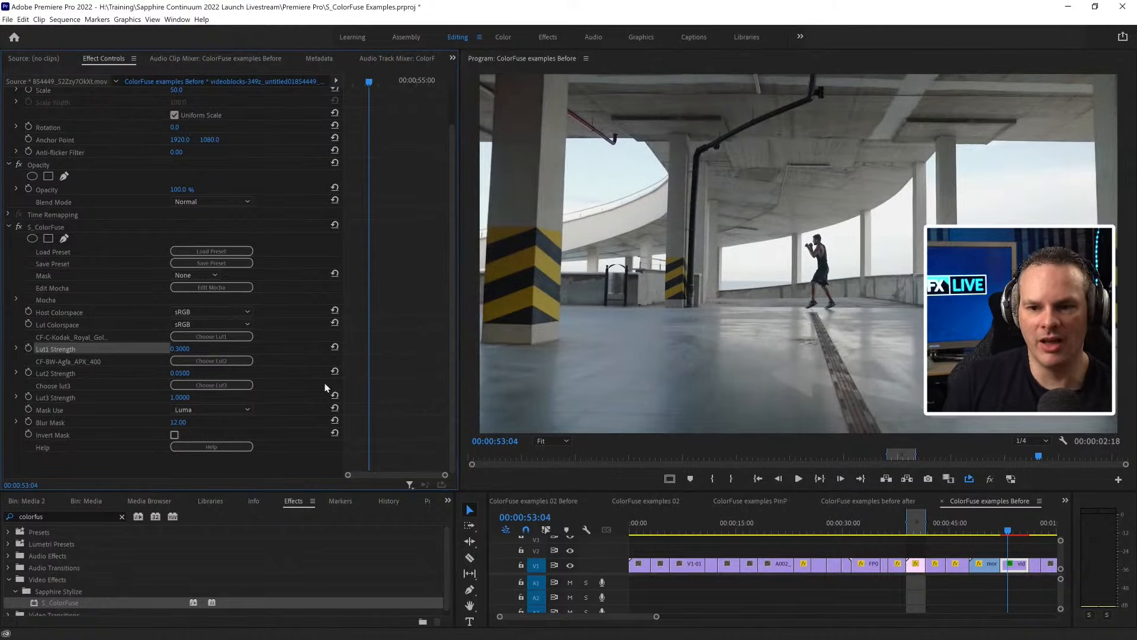
pyautogui.click(20, 227)
pyautogui.click(20, 227)
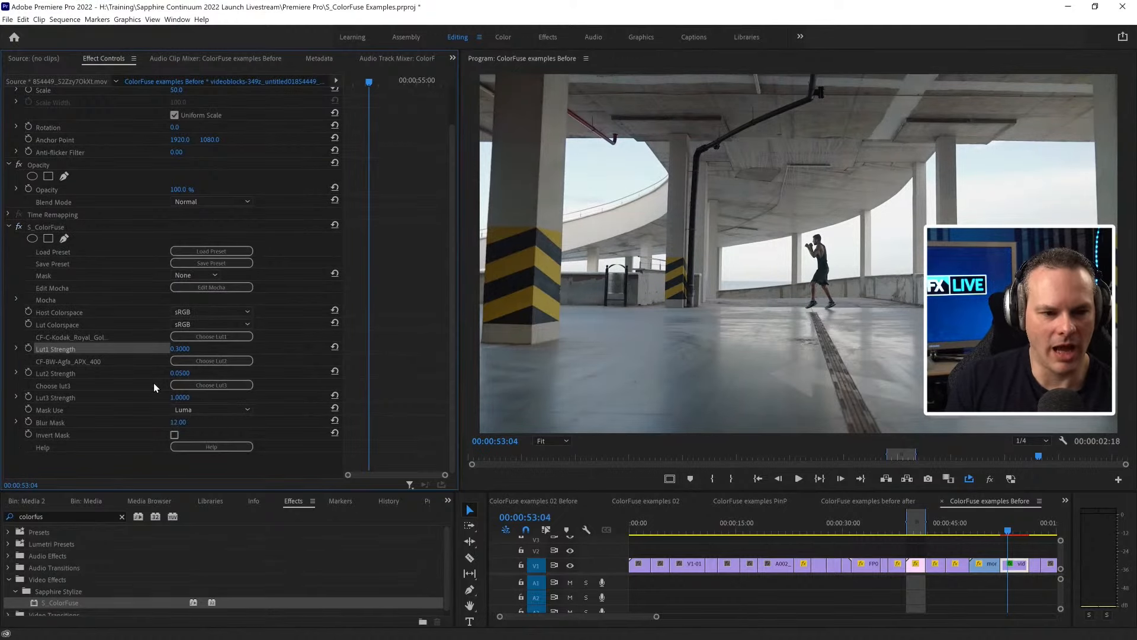
# - Replace the Lut1 file with CF-S-Detroit_1991_Green_Heavy.cube
pyautogui.click(230, 339)
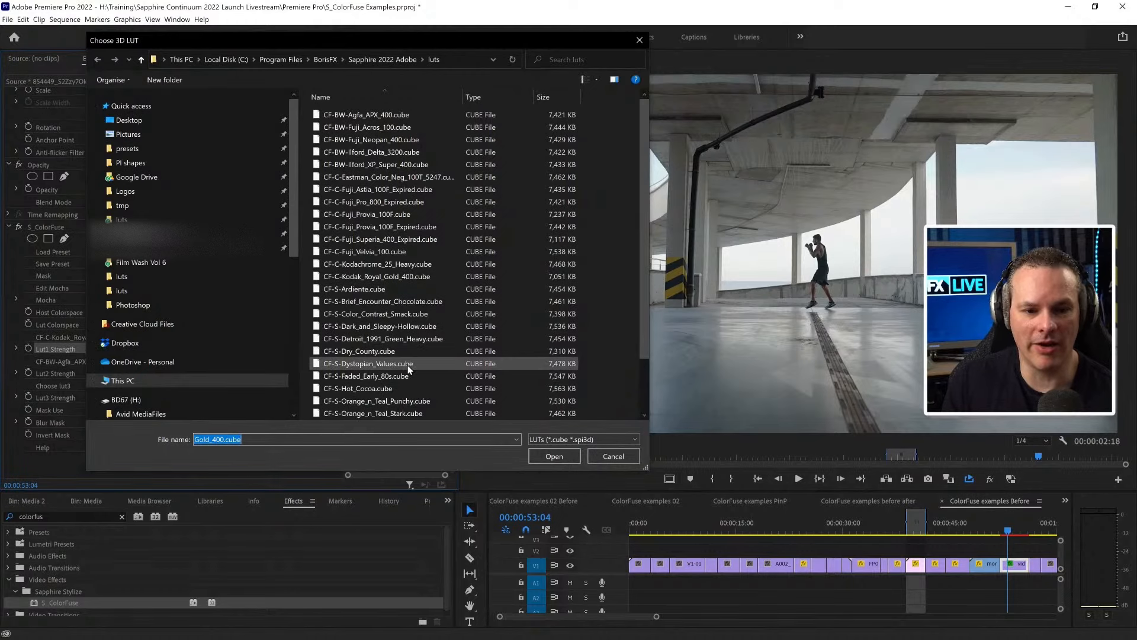
pyautogui.doubleClick(410, 340)
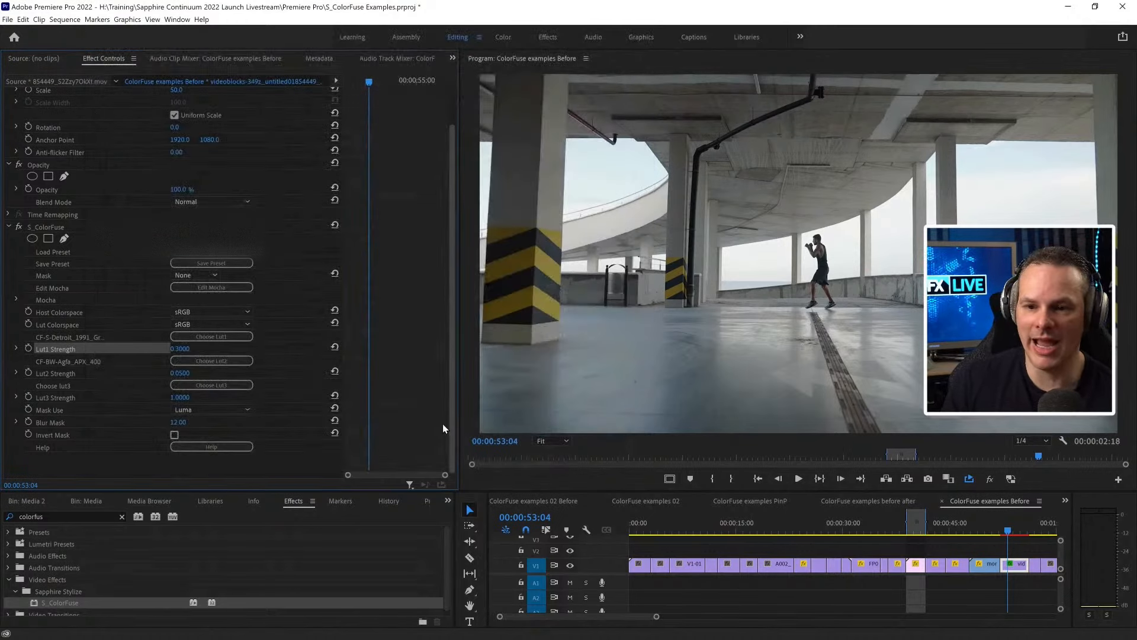
# - Set the Lut1 Strength of S_ColorFuse on the boxer clip to 0.6
pyautogui.click(216, 362)
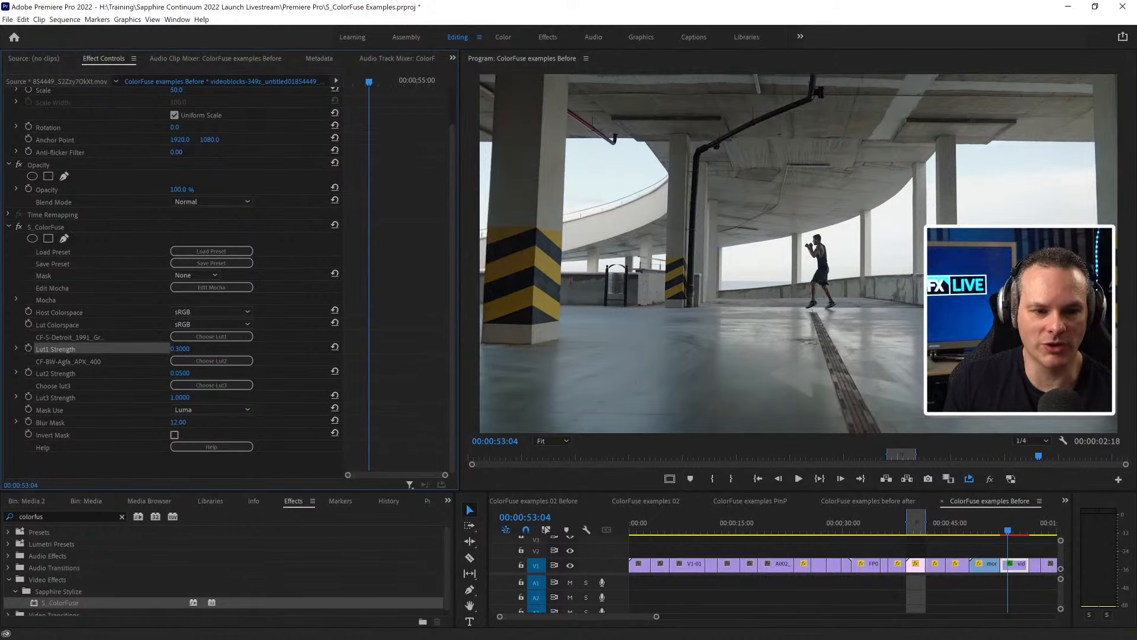
pyautogui.click(180, 348)
pyautogui.press('Up')
pyautogui.press('Up')
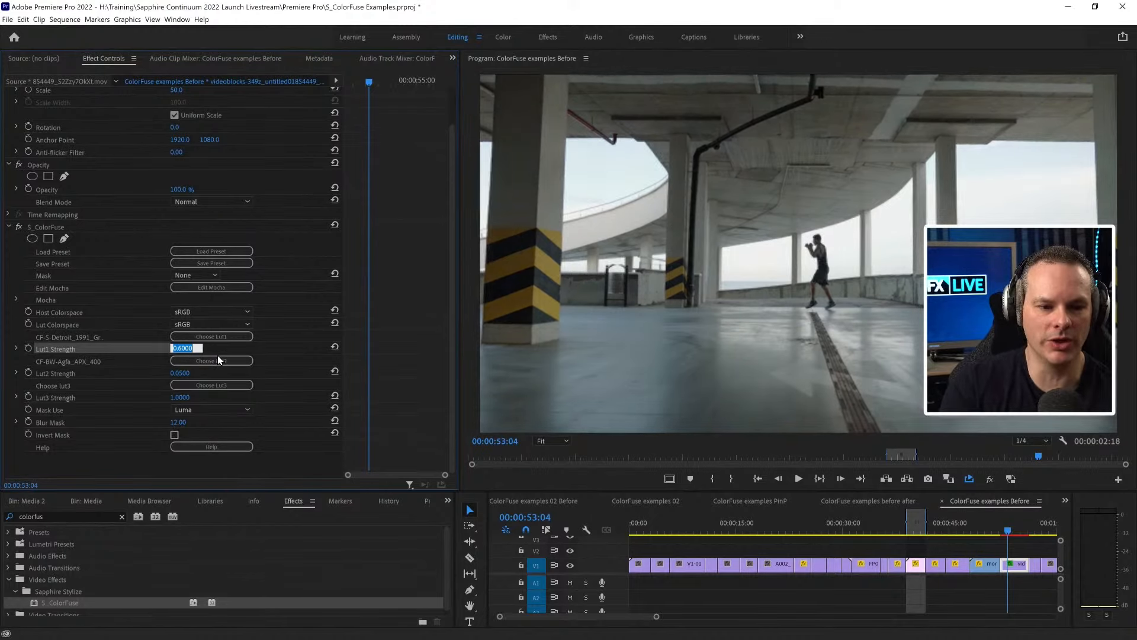
pyautogui.press('Return')
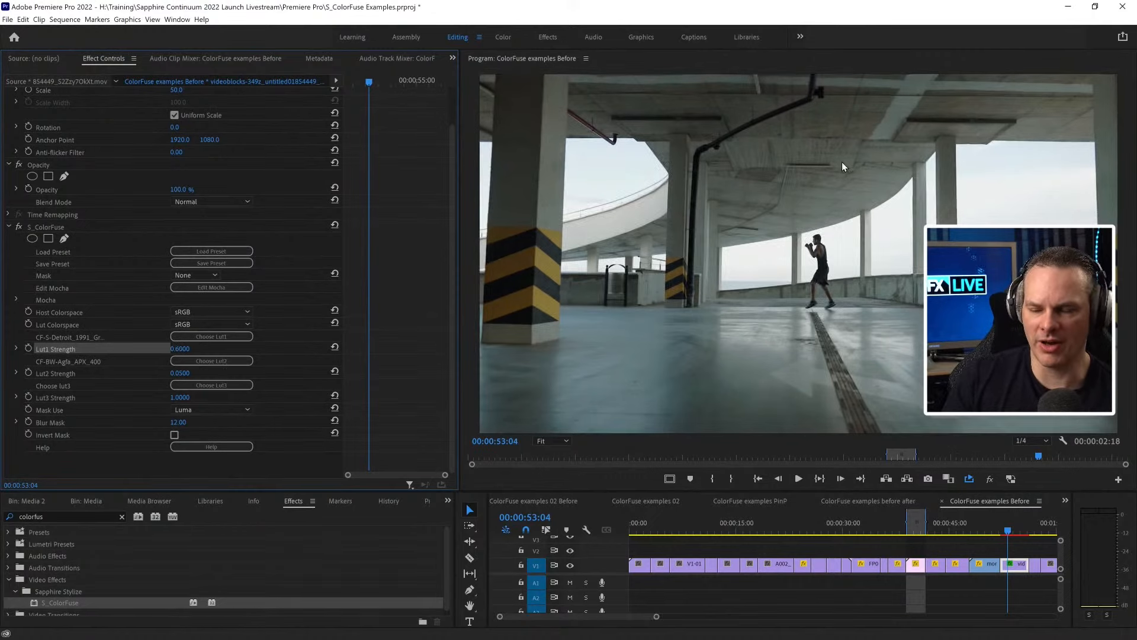
# - Load CF-S-Orange_n_Teal_Punchy.cube as Lut3 and set Lut3 Strength to 0.2
pyautogui.click(205, 385)
pyautogui.moveTo(638, 215); pyautogui.dragTo(623, 364)
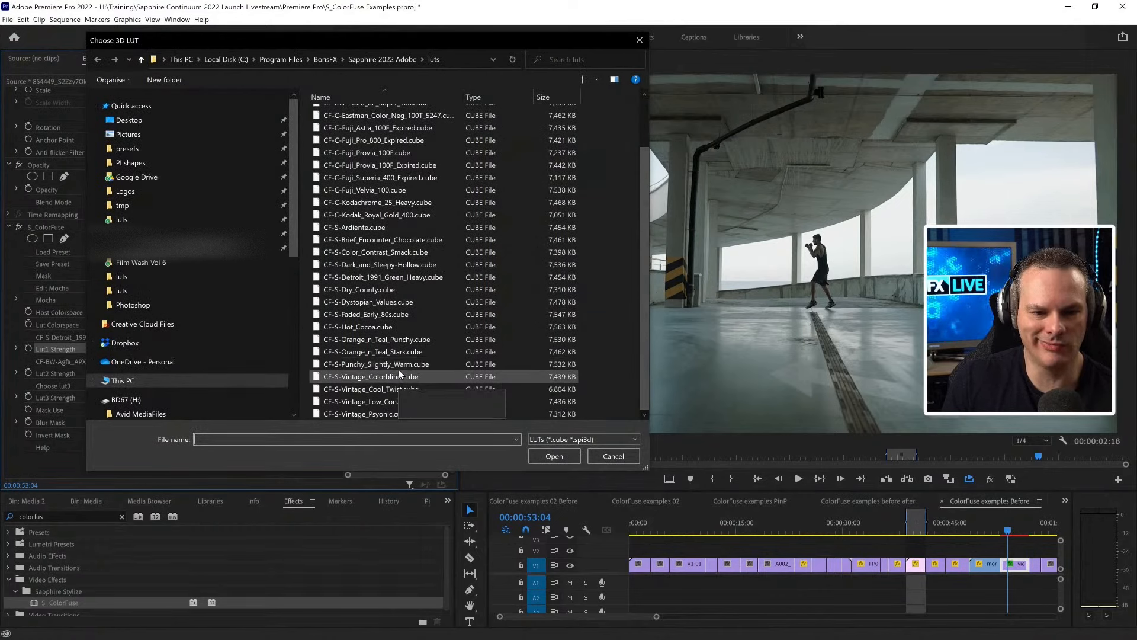
pyautogui.doubleClick(403, 340)
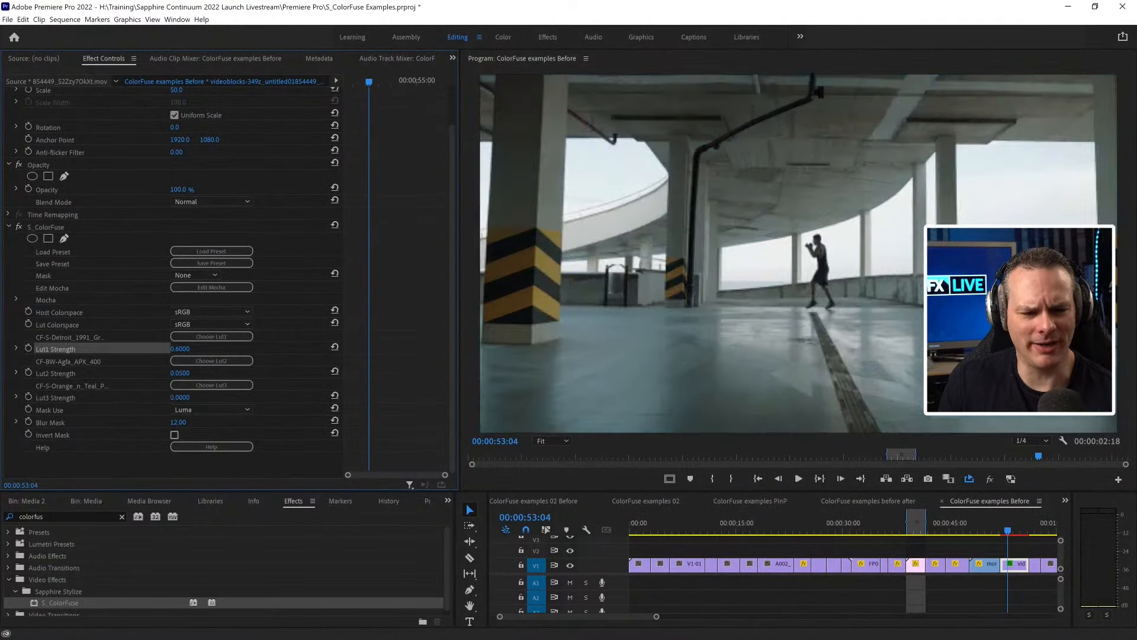
pyautogui.click(180, 398)
pyautogui.write('0.3')
pyautogui.press('Return')
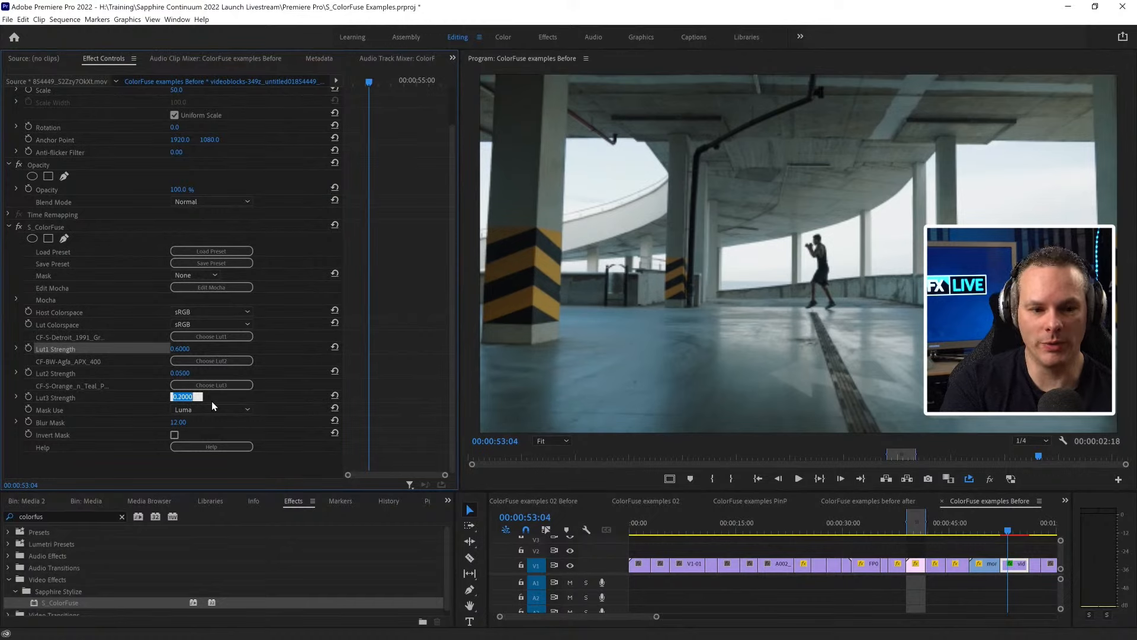
pyautogui.write('0.2')
pyautogui.press('Return')
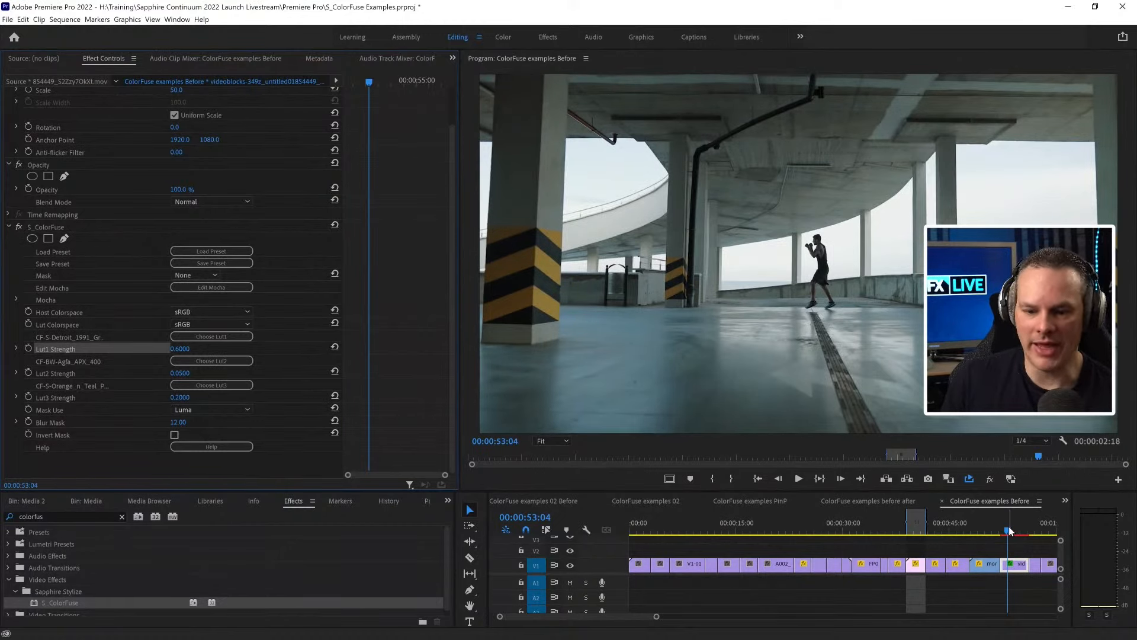
# - Mark the boxer clip as the in/out range and play it back to review the grade
pyautogui.press('x')
pyautogui.hotkey('ctrl', 'shift', 'space')
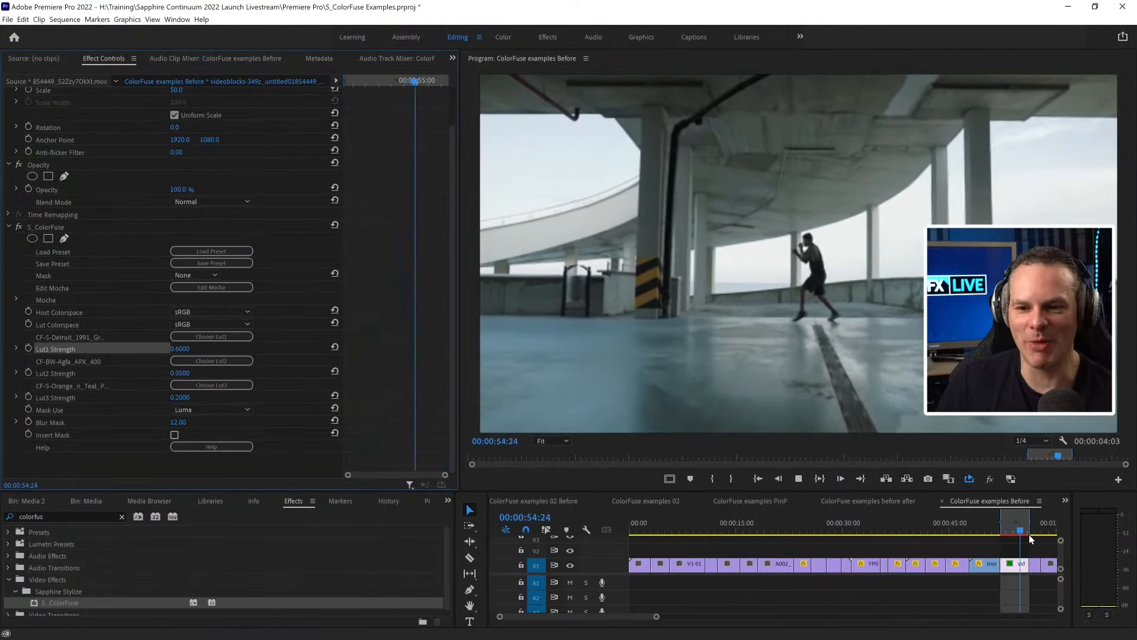
pyautogui.click(997, 532)
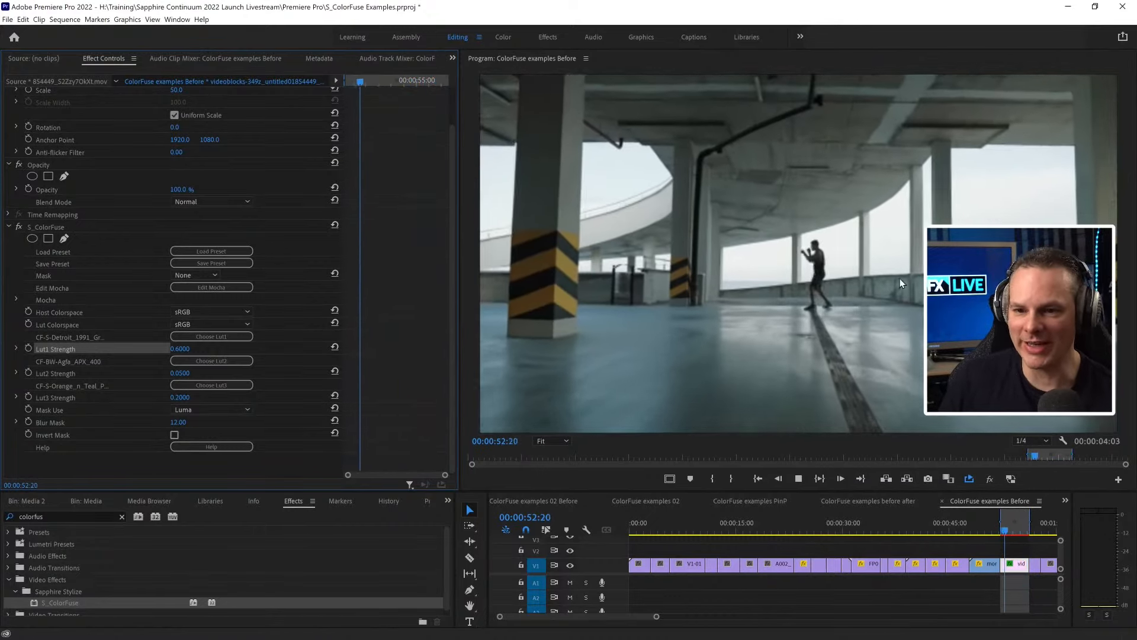
pyautogui.press('space')
# - Place the project's Adjustment Layer on track V2 above the street shots around 00:00:25 and scrub through the clips it covers
pyautogui.moveTo(878, 527); pyautogui.dragTo(756, 536)
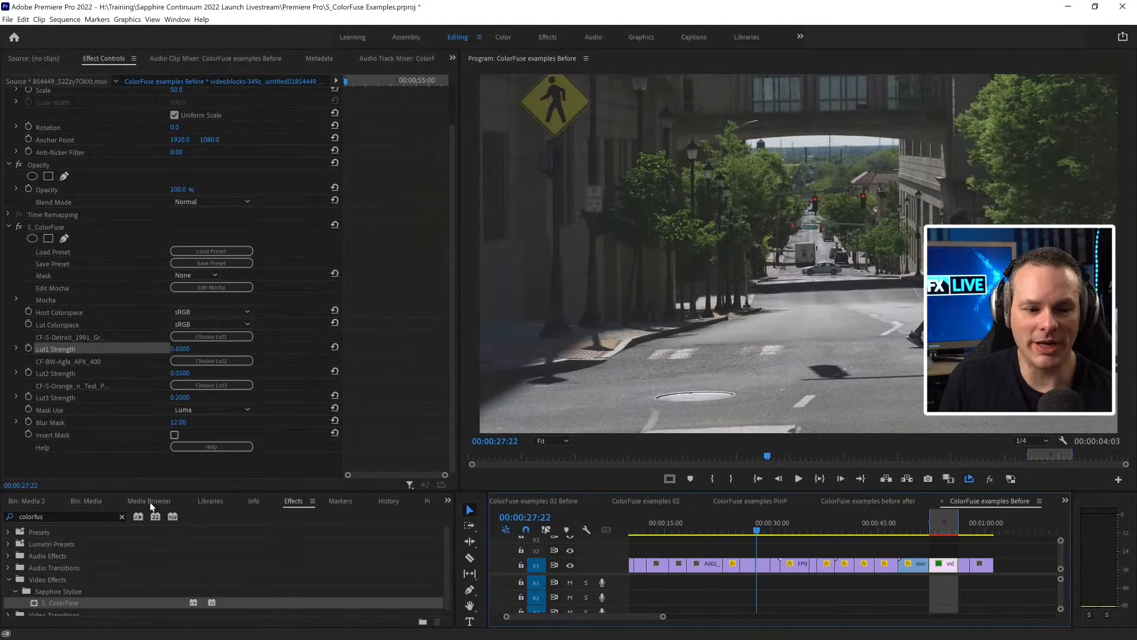
pyautogui.click(448, 500)
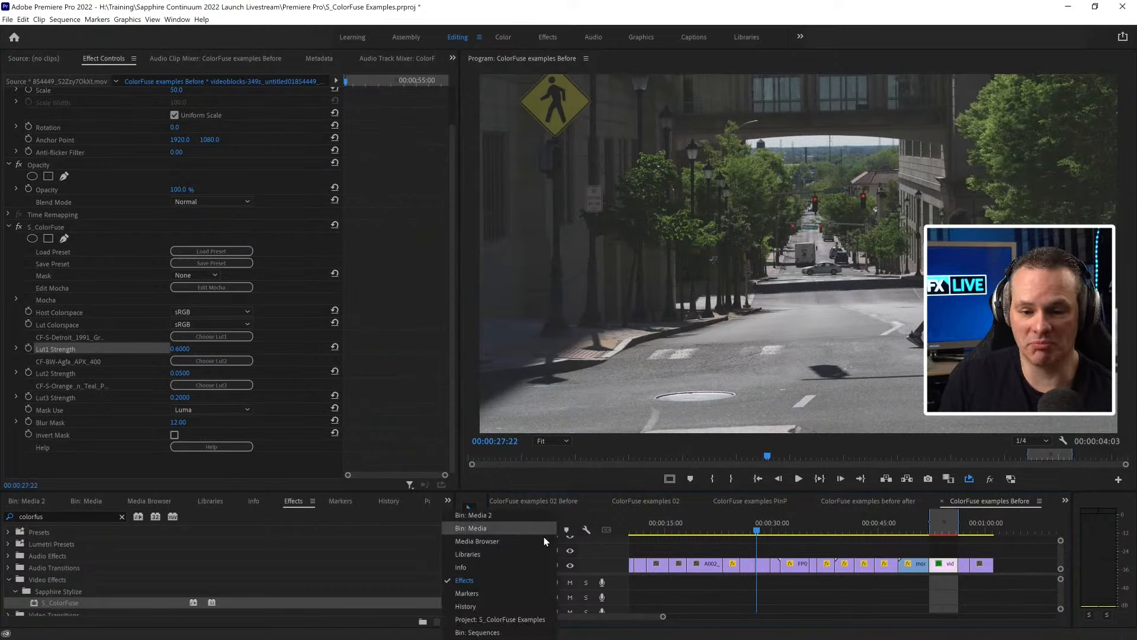
pyautogui.click(500, 619)
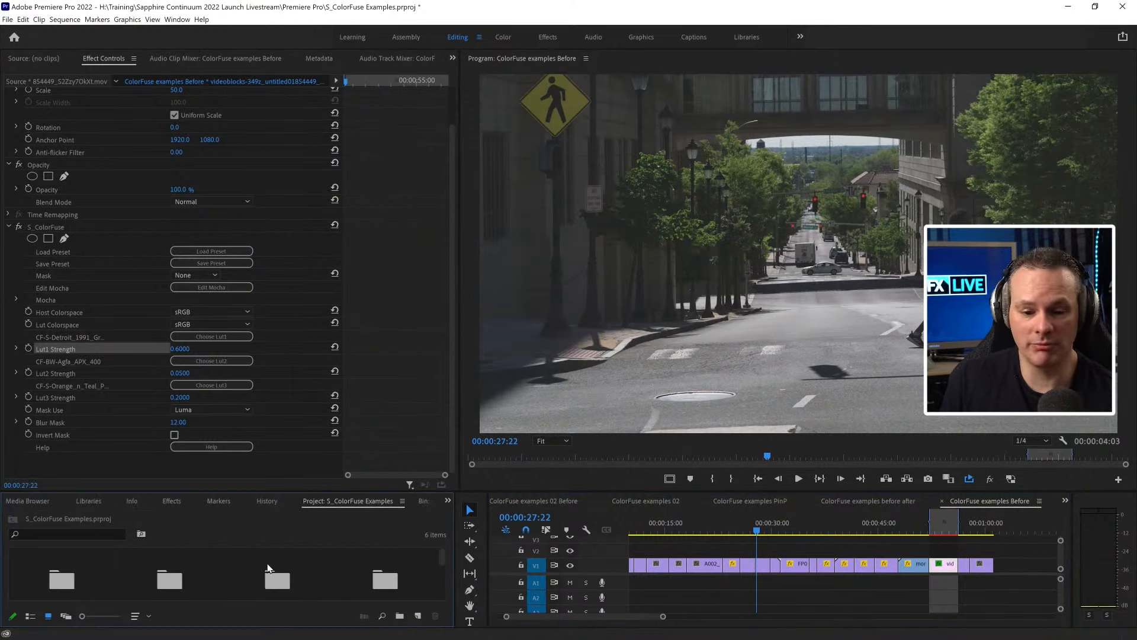
pyautogui.moveTo(443, 563); pyautogui.dragTo(416, 583)
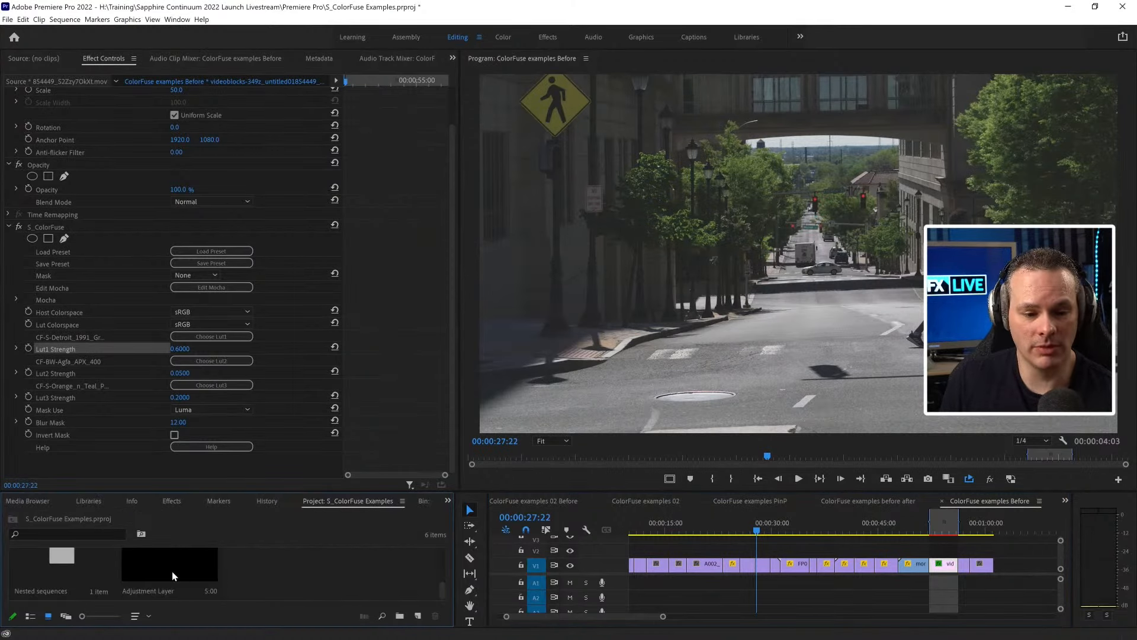
pyautogui.moveTo(172, 575); pyautogui.dragTo(721, 549)
pyautogui.click(775, 529)
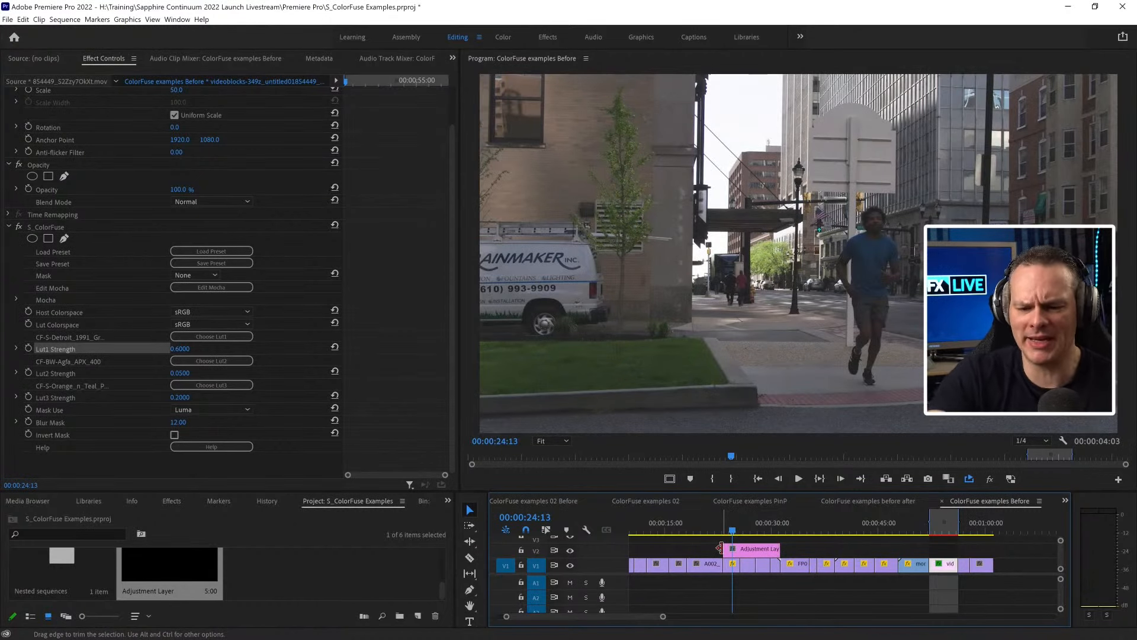
pyautogui.click(743, 528)
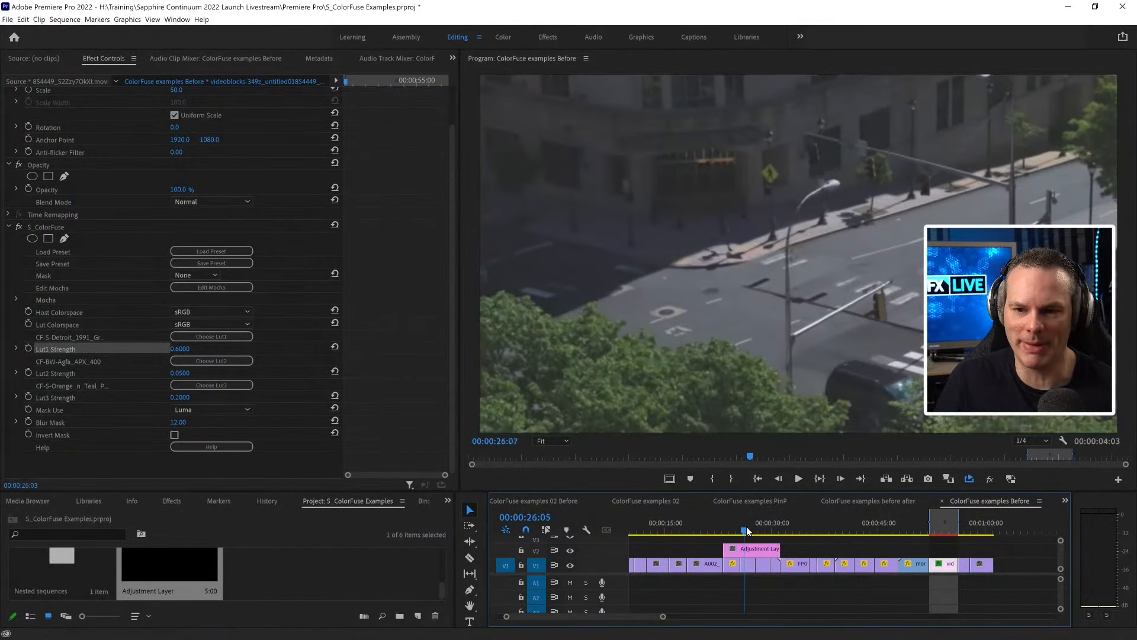
pyautogui.moveTo(747, 528); pyautogui.dragTo(763, 531)
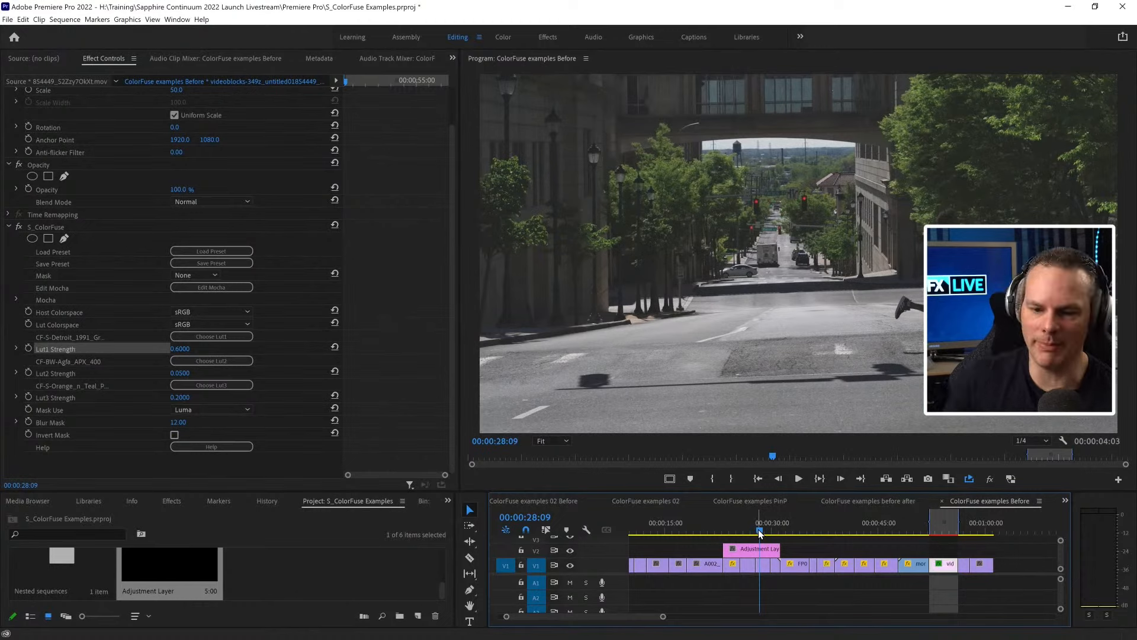
# - Apply the S_ColorFuse effect to the Adjustment Layer on track V2
pyautogui.click(746, 550)
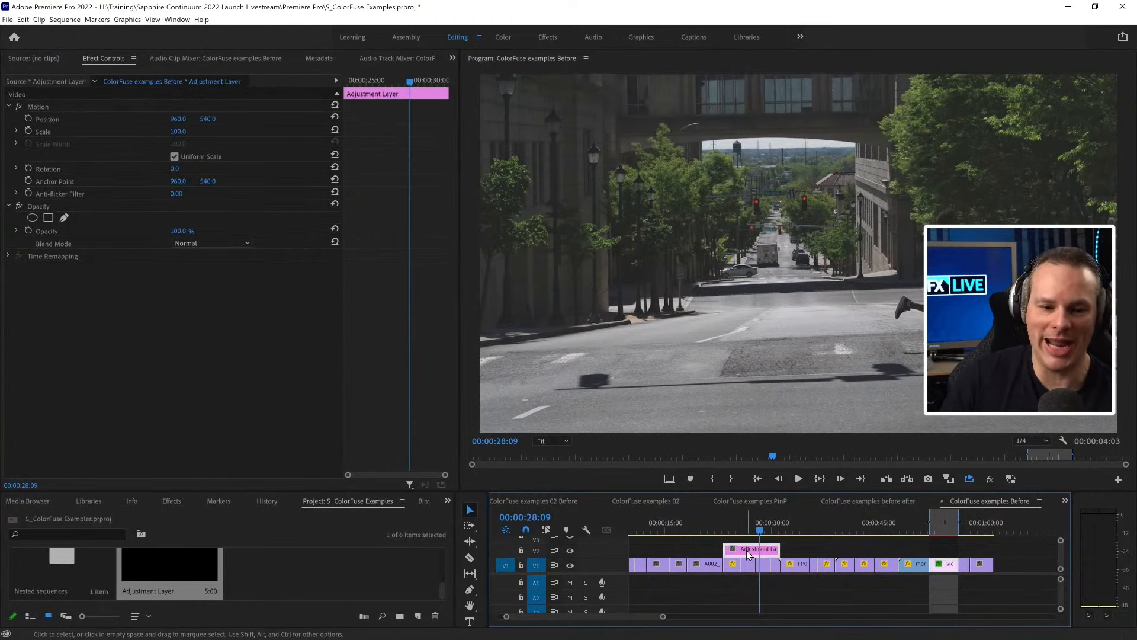
pyautogui.click(448, 503)
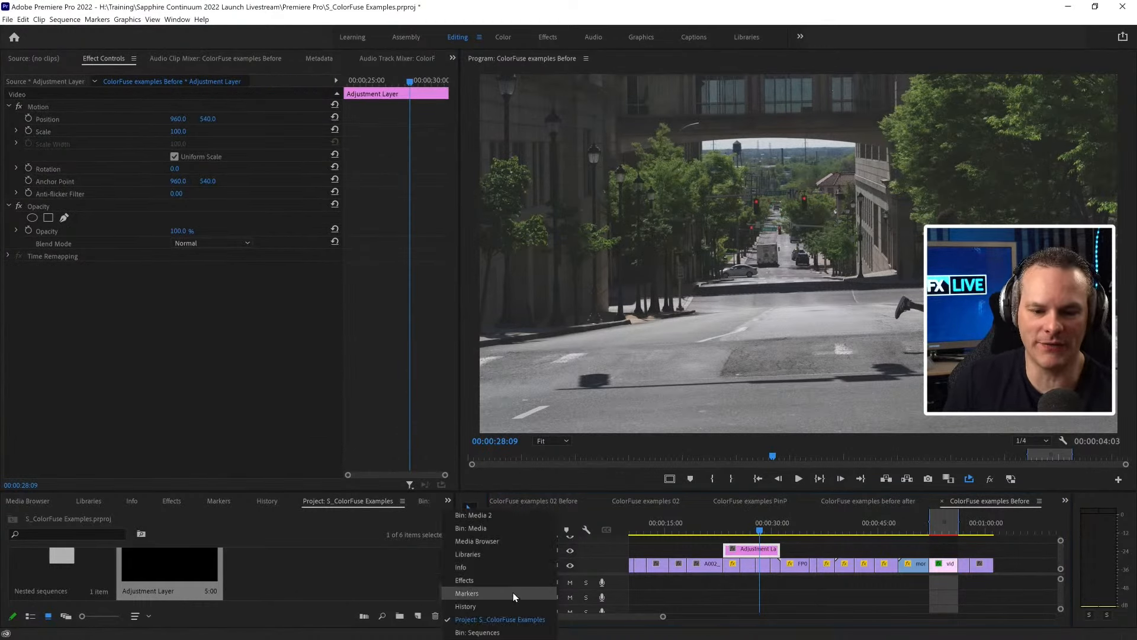
pyautogui.click(503, 582)
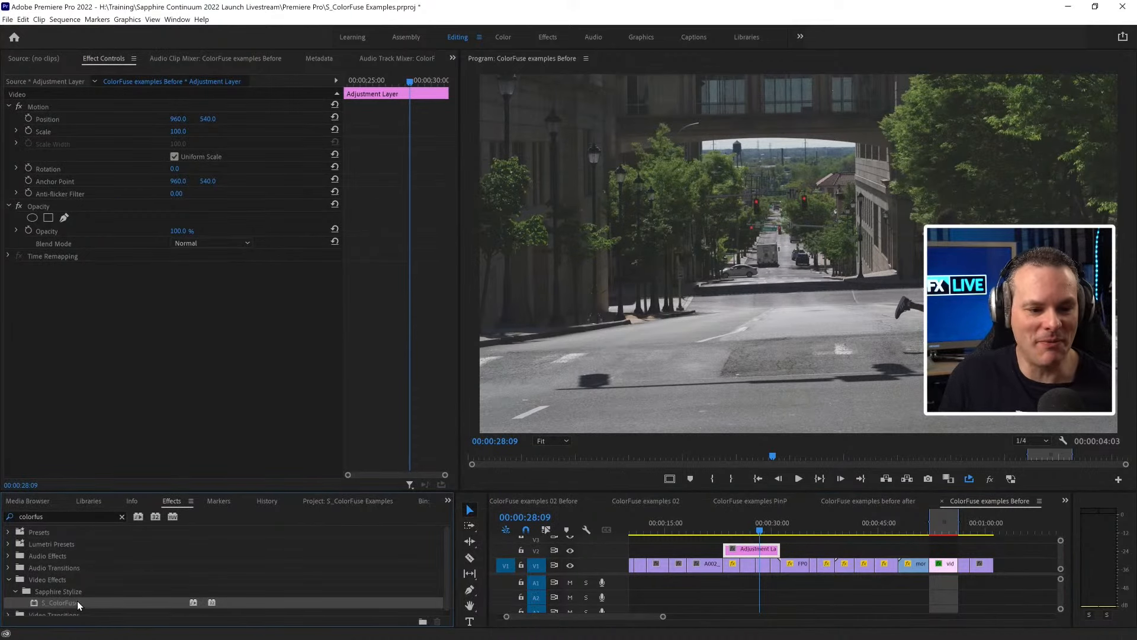
pyautogui.moveTo(329, 582); pyautogui.dragTo(766, 552)
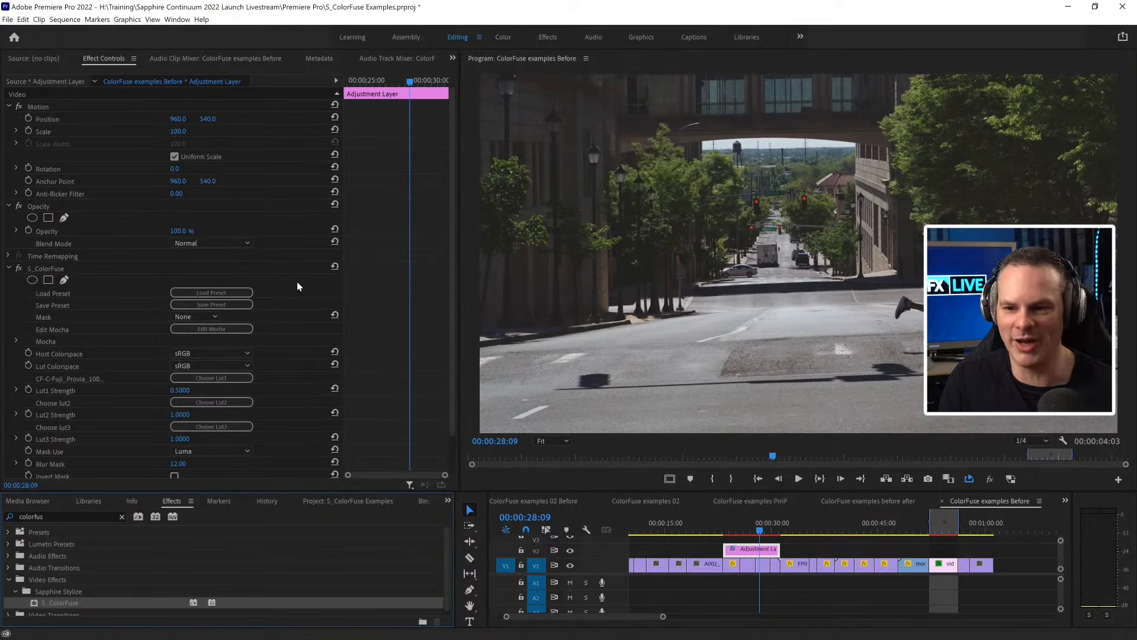
# - Browse the S_ColorFuse presets for the Adjustment Layer, preview M Heavy Film Color, and load M Falling to Autumn
pyautogui.click(237, 292)
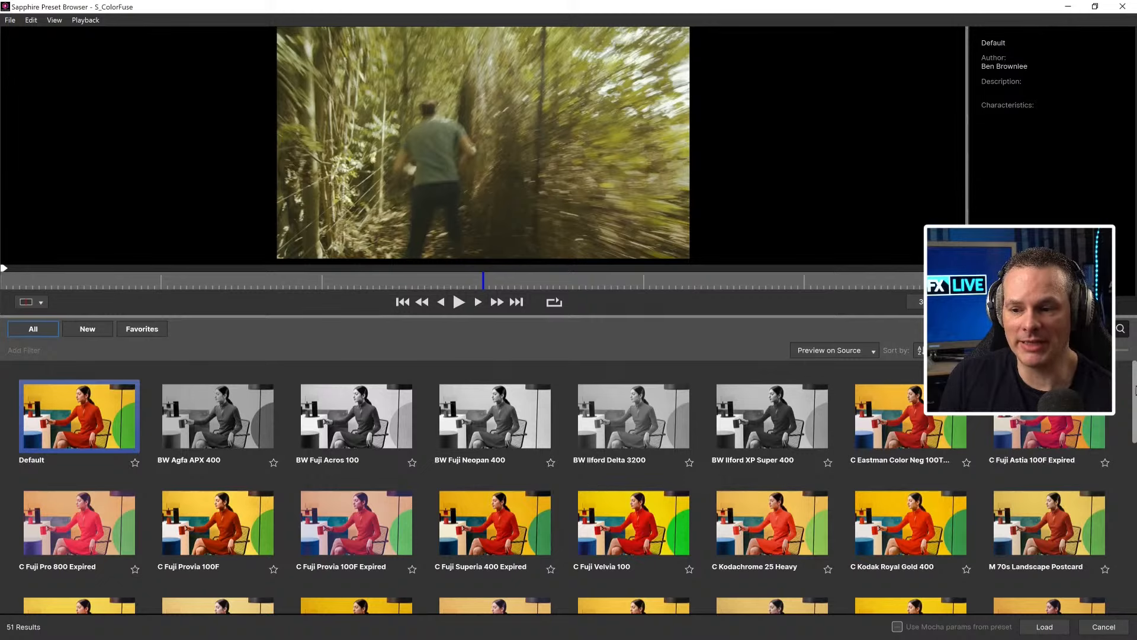
pyautogui.moveTo(1135, 389); pyautogui.dragTo(1131, 435)
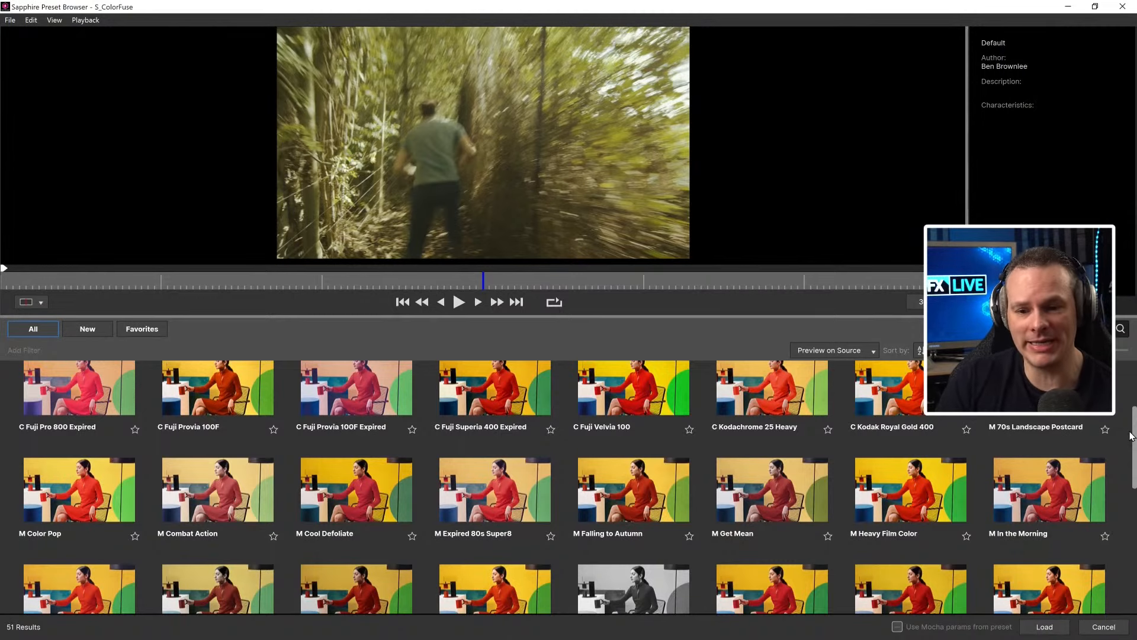
pyautogui.moveTo(1132, 431); pyautogui.dragTo(1132, 448)
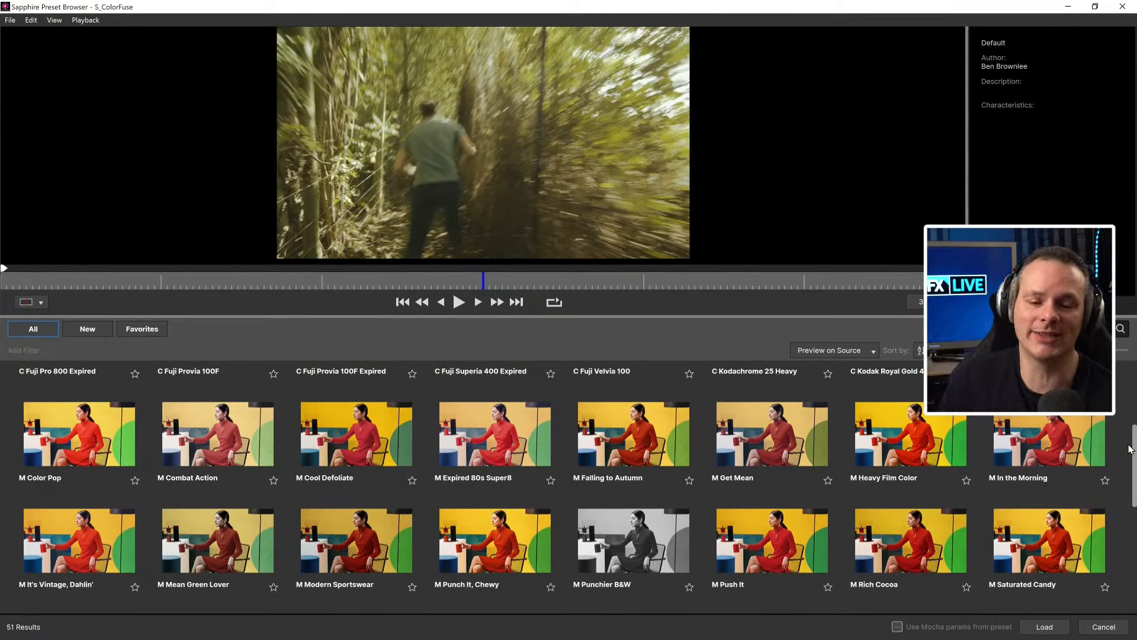
pyautogui.click(904, 447)
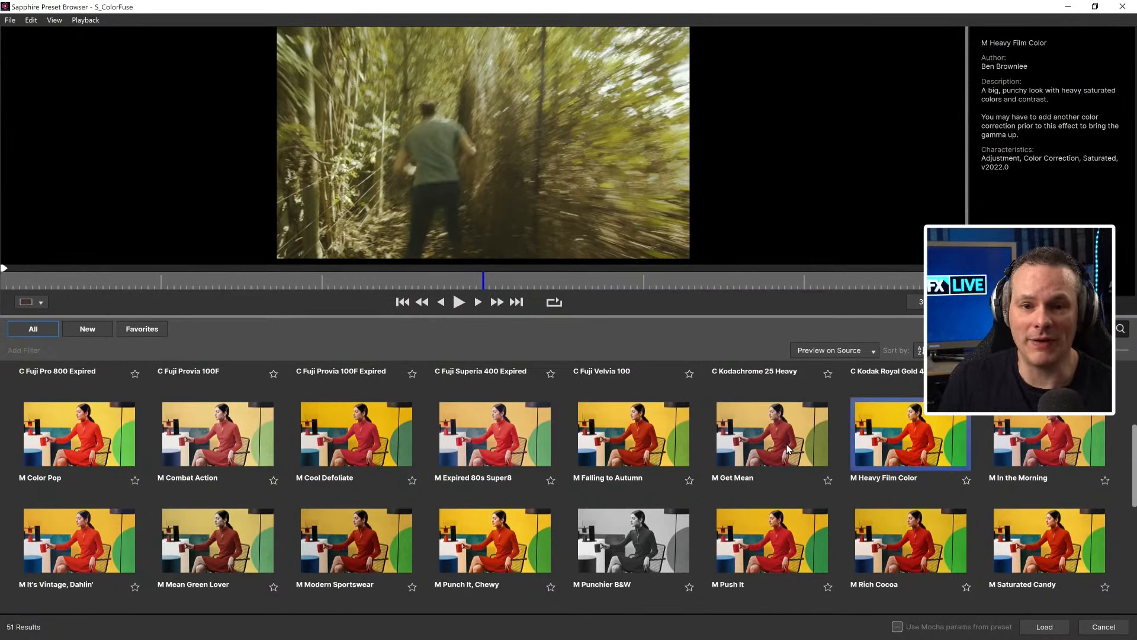
pyautogui.click(636, 437)
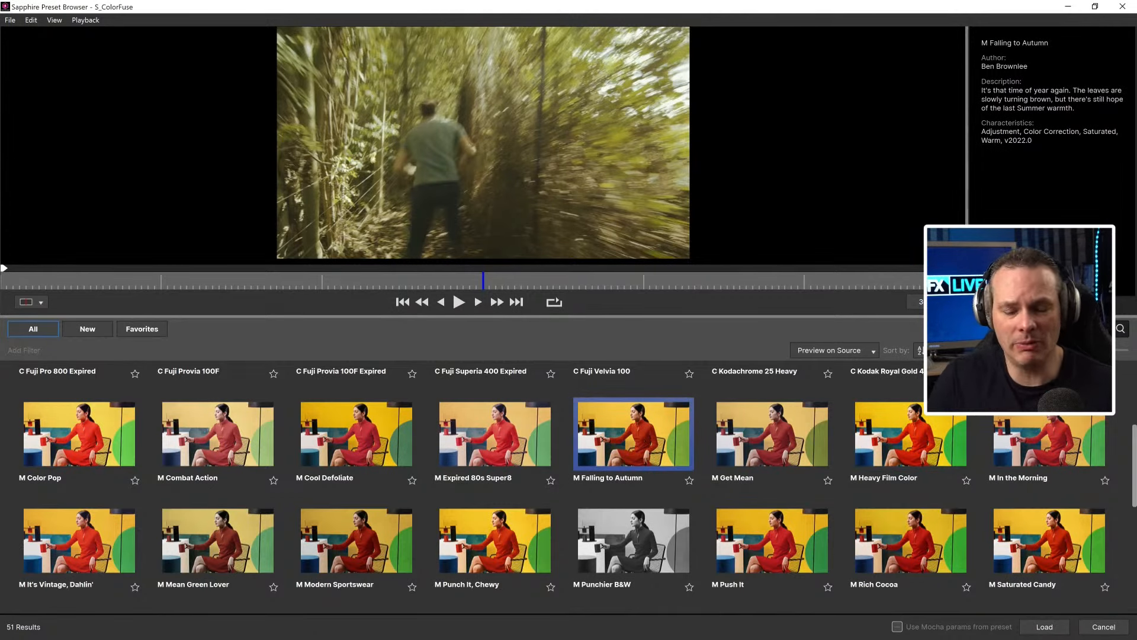
pyautogui.click(1103, 627)
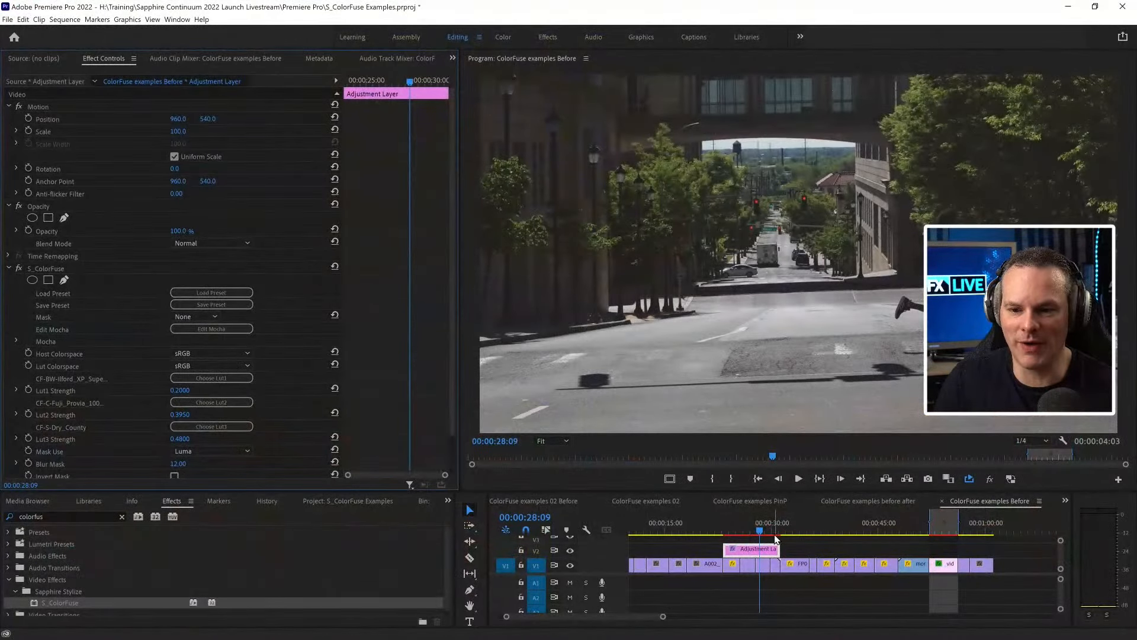
# - Move the S_ColorFuse effect from the Adjustment Layer onto the street crossing clip beneath it on V1
pyautogui.click(42, 270)
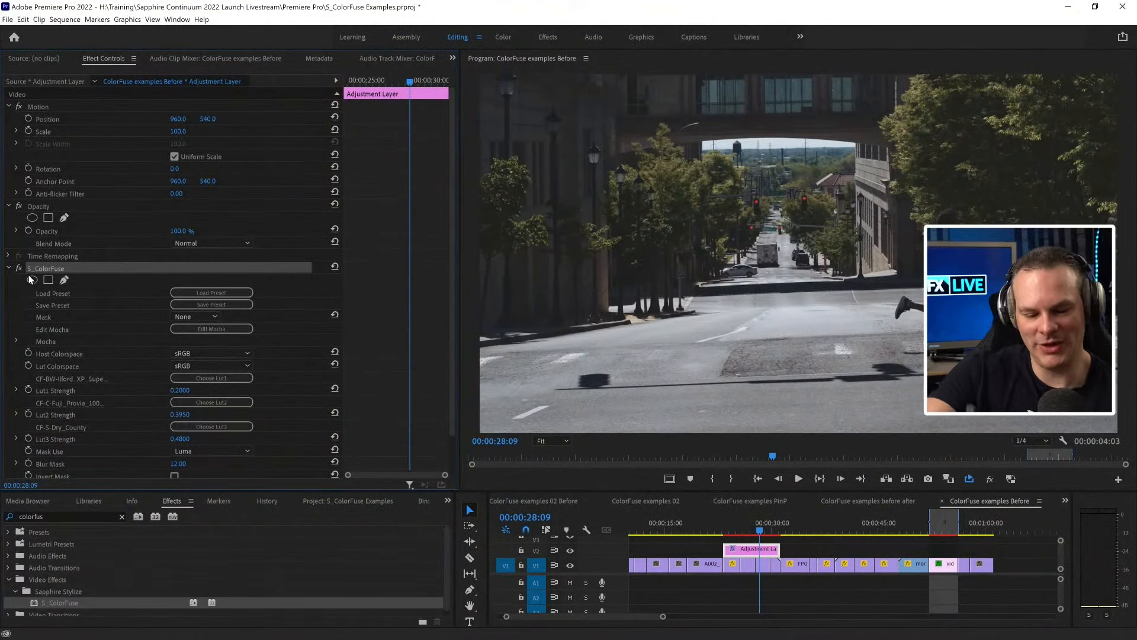
pyautogui.press('Delete')
pyautogui.click(763, 564)
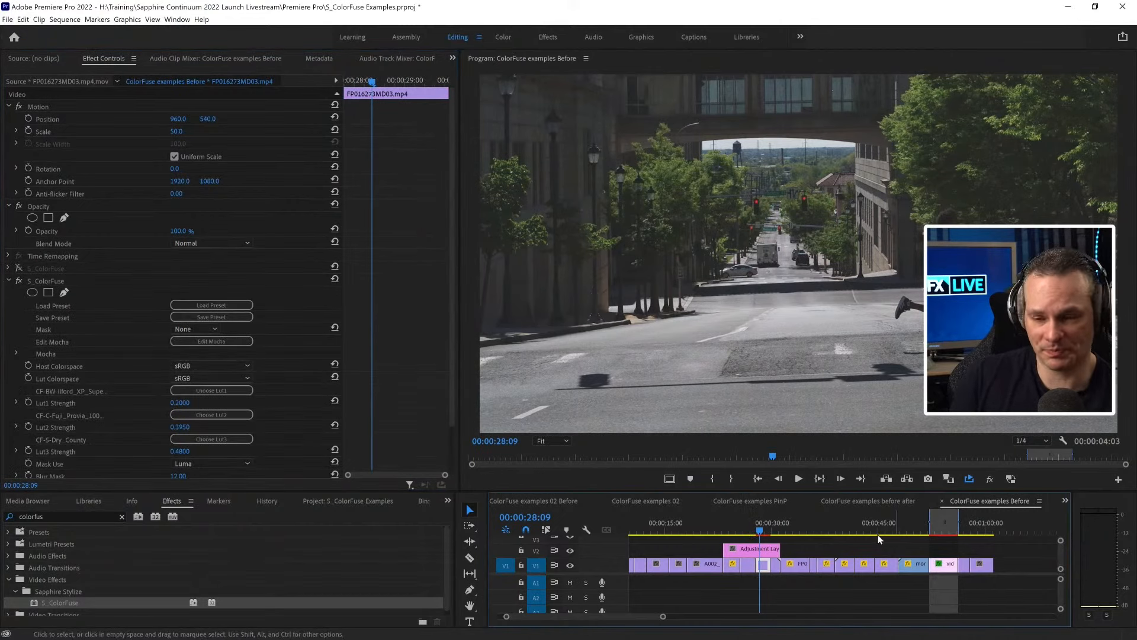
# - Open the S_ColorFuse preset browser for the street clip and look through the range of supplied film-stock and stylized presets
pyautogui.click(235, 304)
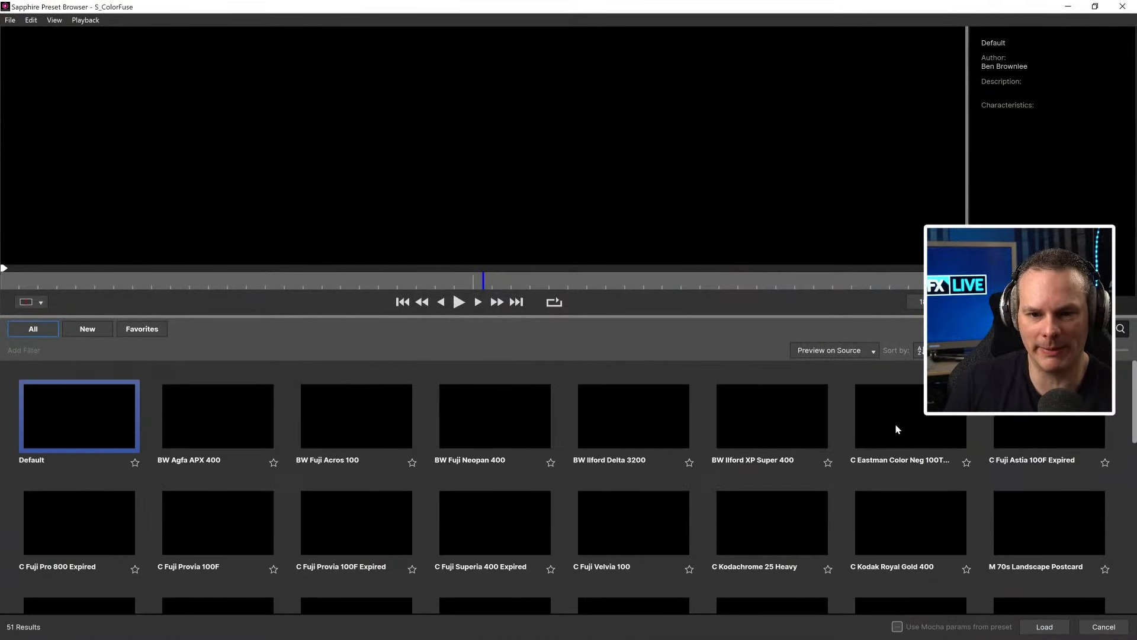
pyautogui.moveTo(896, 428)
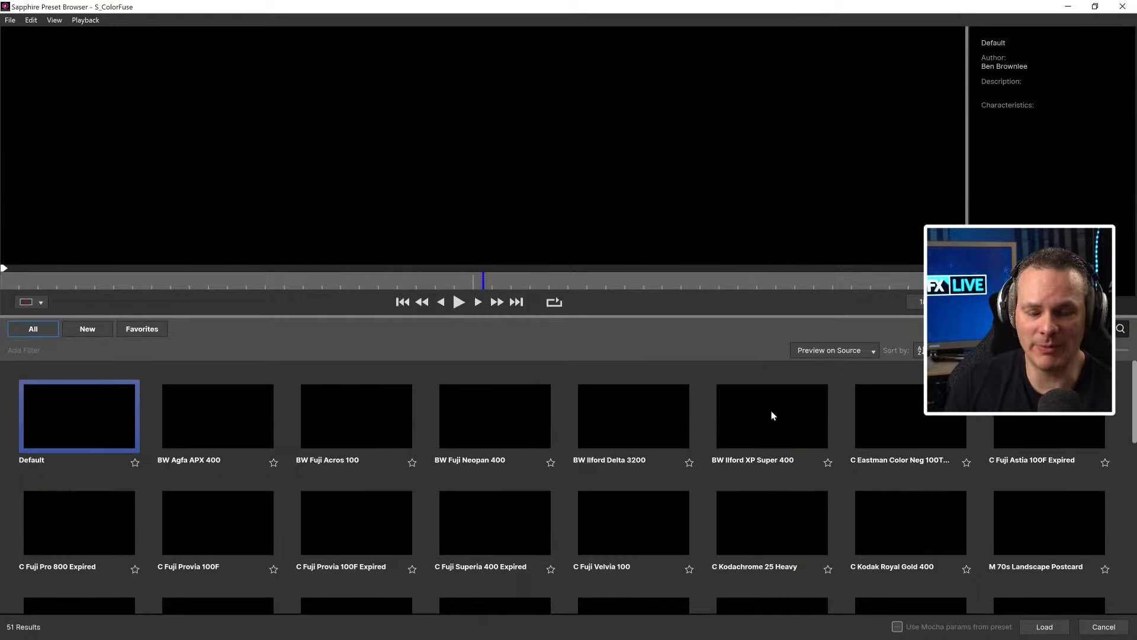
pyautogui.moveTo(1134, 381); pyautogui.dragTo(1133, 586)
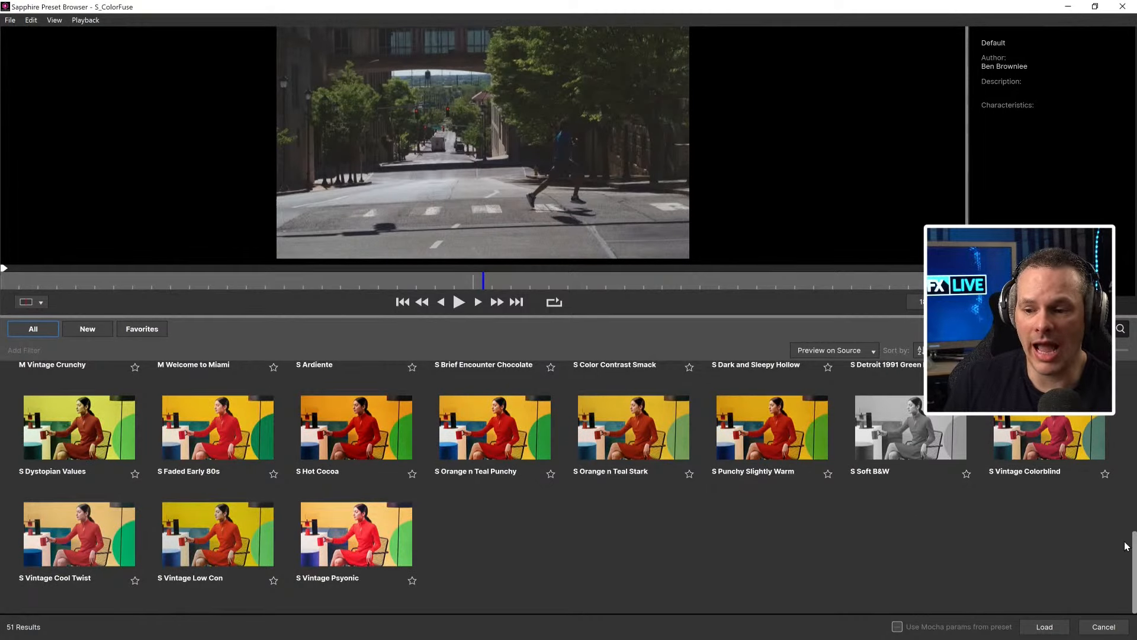
pyautogui.moveTo(1135, 546); pyautogui.dragTo(1119, 404)
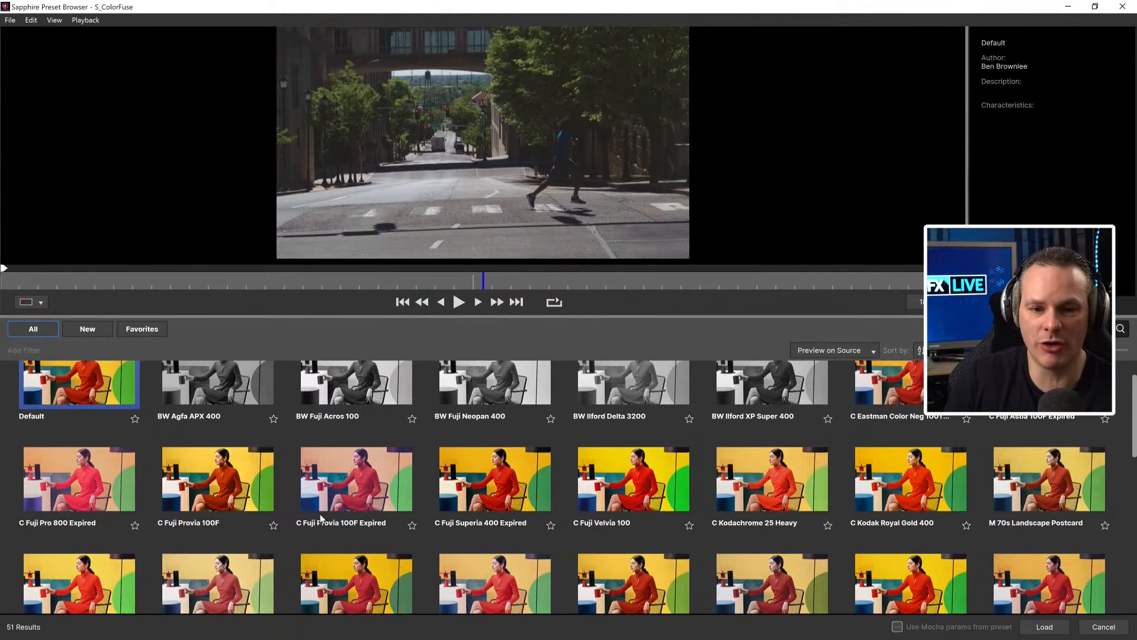
pyautogui.scroll(1, 1134, 414)
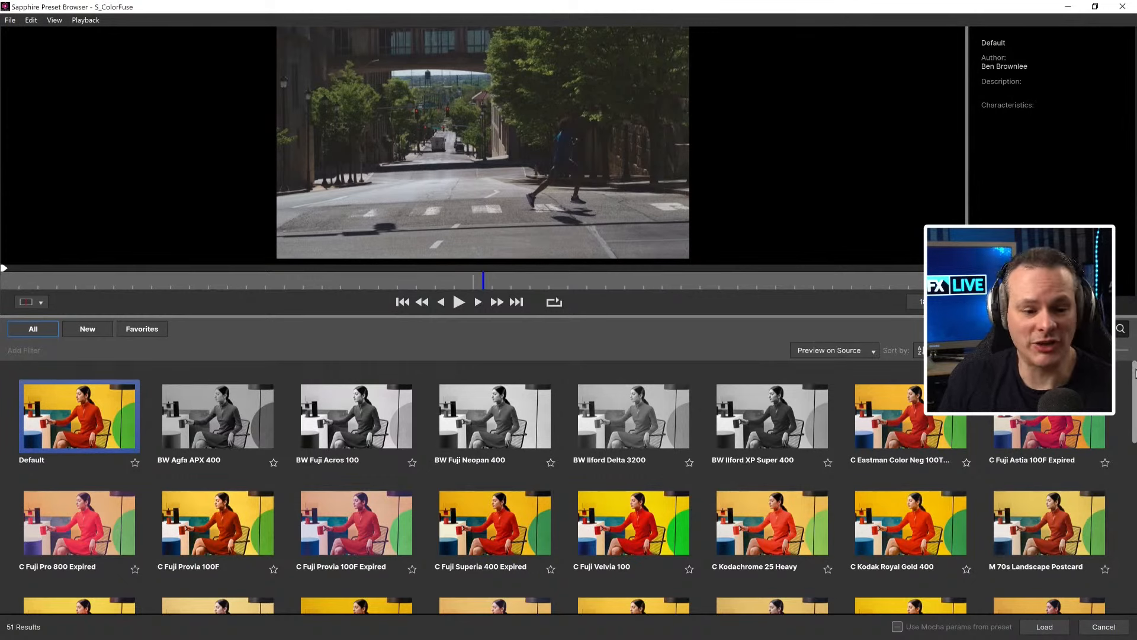
pyautogui.moveTo(1134, 372); pyautogui.dragTo(1134, 401)
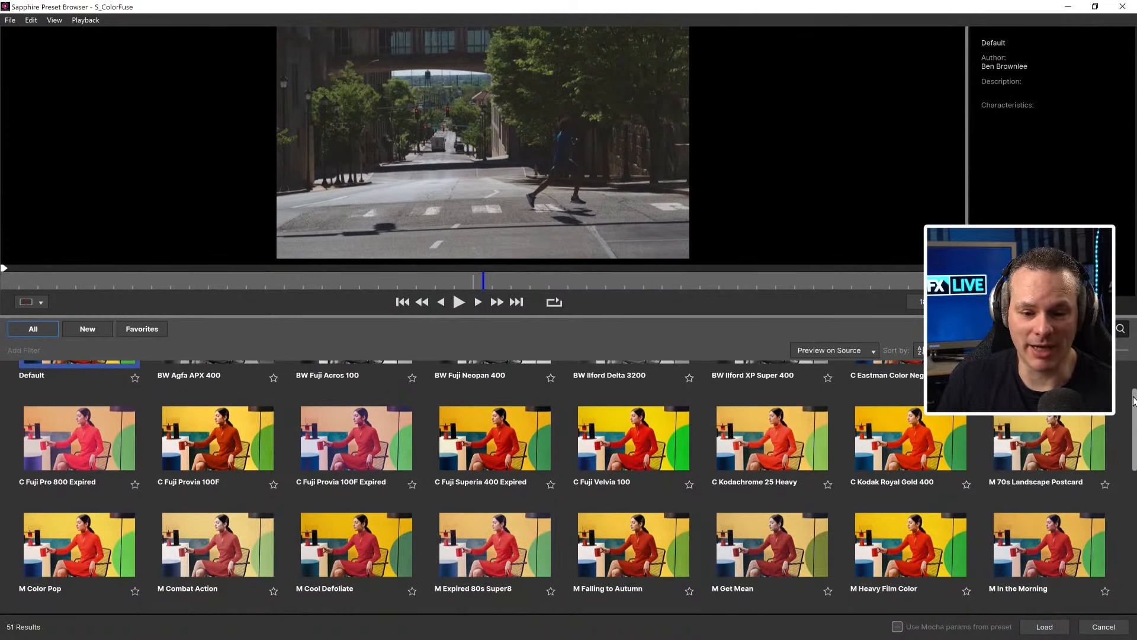
pyautogui.scroll(2, 1134, 400)
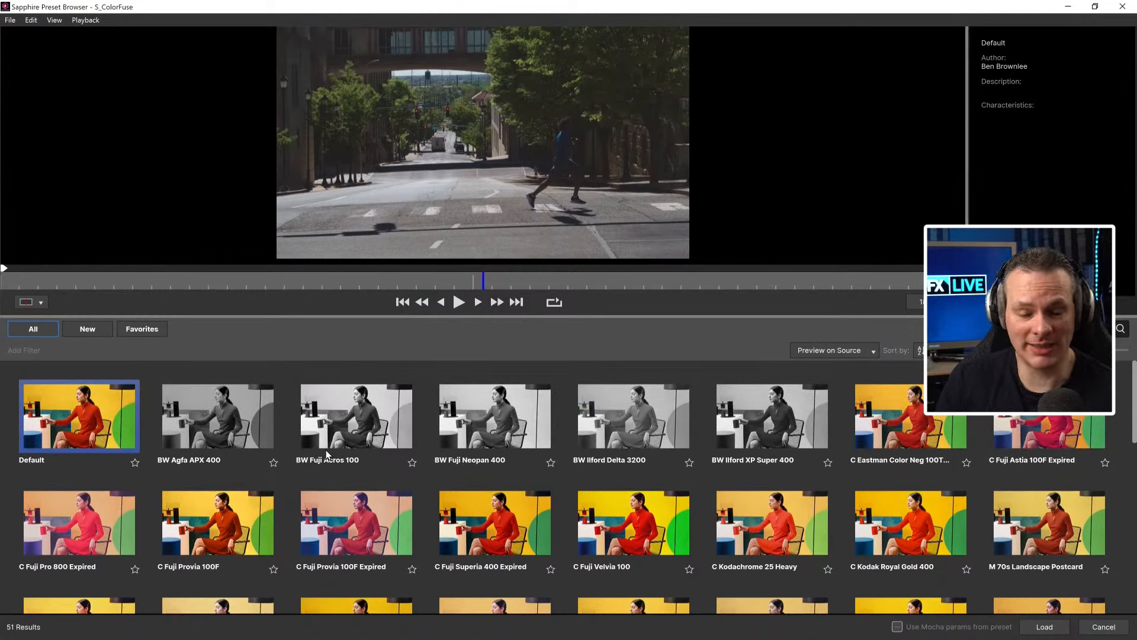
pyautogui.moveTo(326, 454)
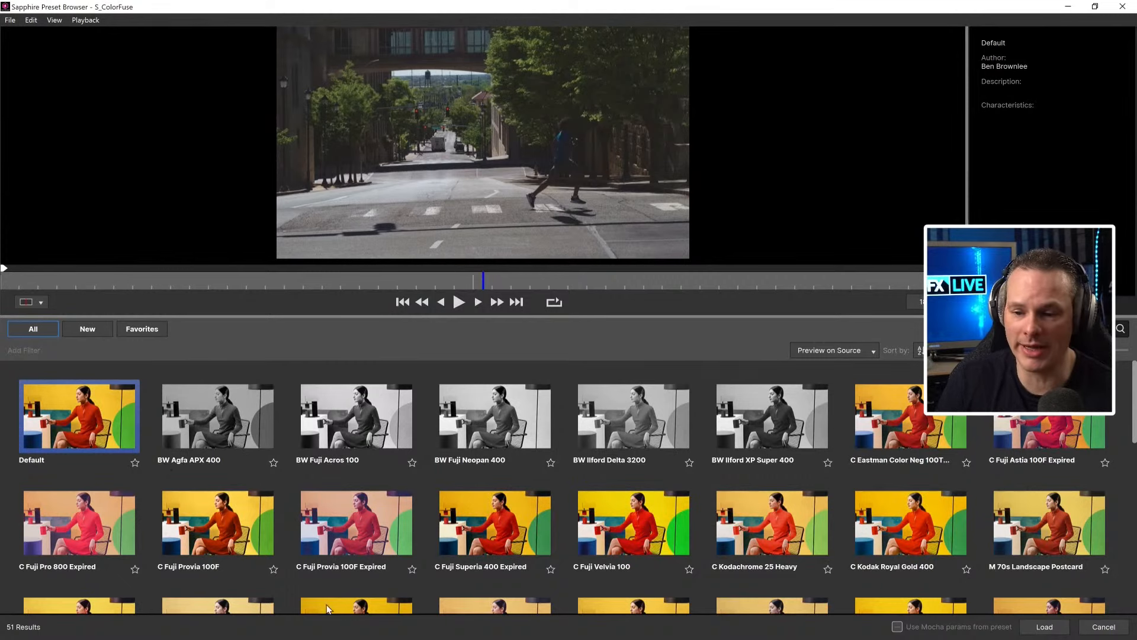
# - Preview the M Mean Green Lover and M It's Vintage, Dahlin' presets on the street clip
pyautogui.moveTo(1134, 382); pyautogui.dragTo(1133, 578)
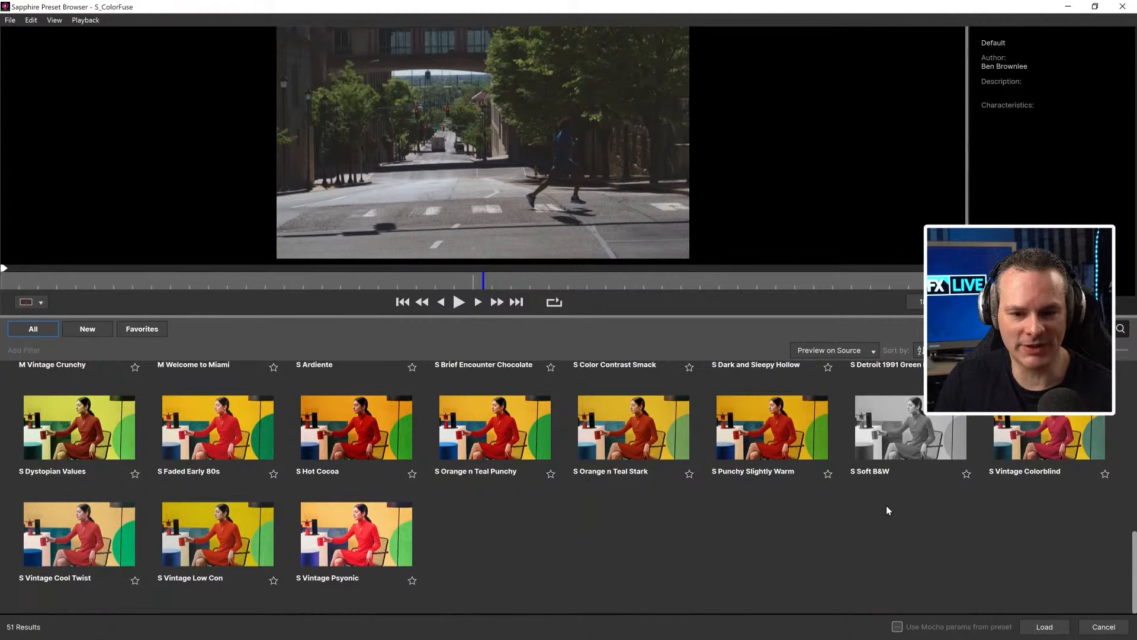
pyautogui.moveTo(1135, 546); pyautogui.dragTo(1133, 466)
pyautogui.click(204, 466)
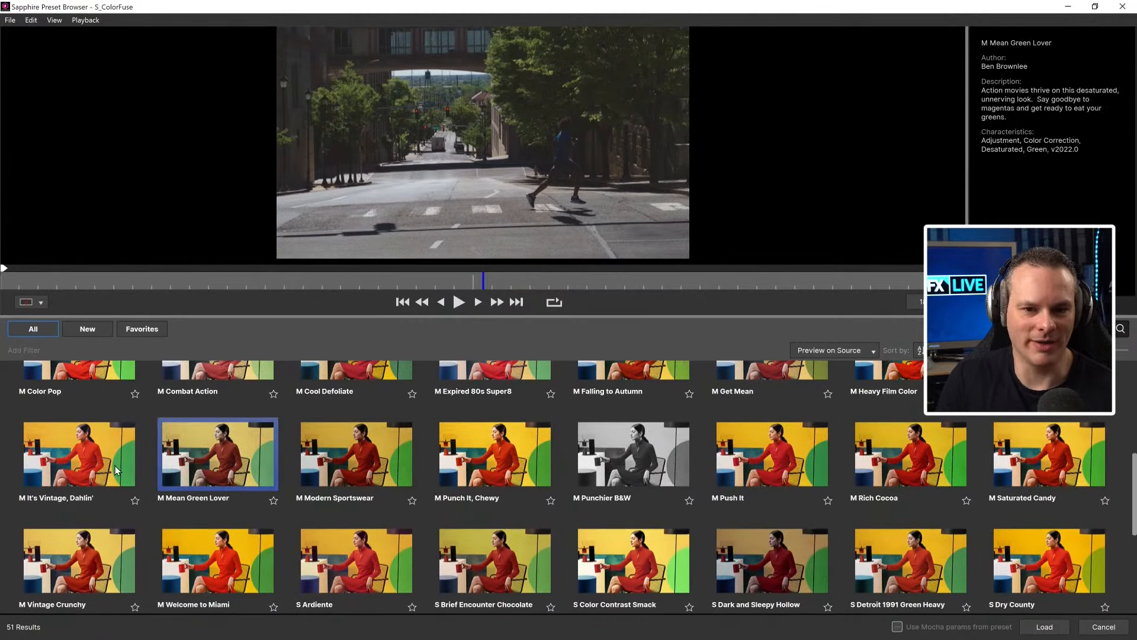
pyautogui.click(105, 468)
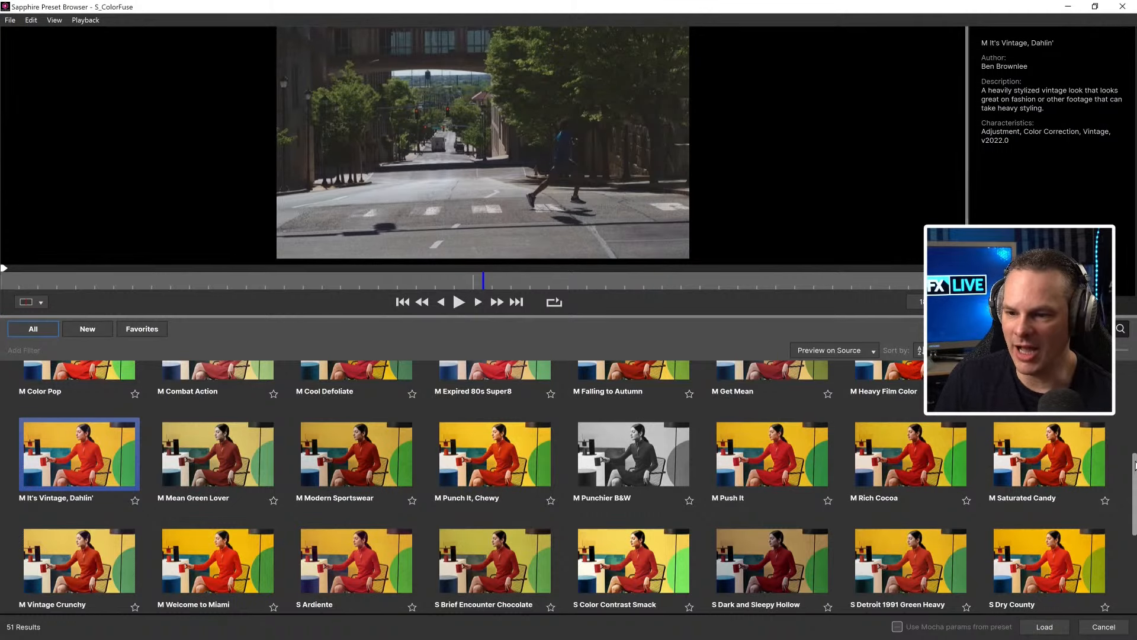
pyautogui.scroll(1, 1135, 466)
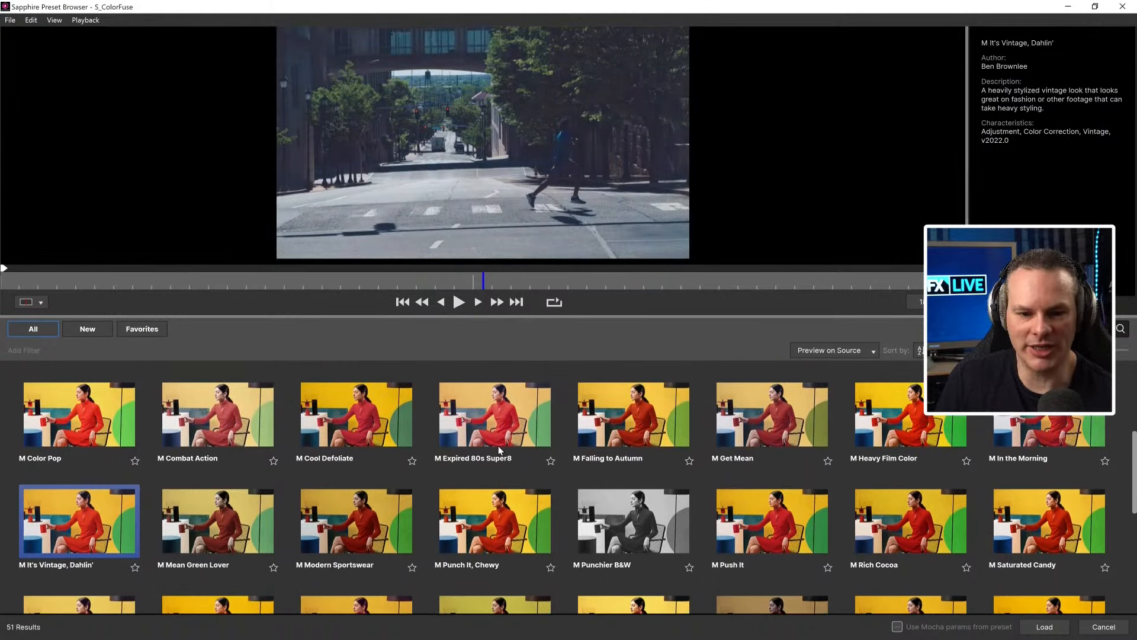
# - Load the M Cool Defoliate preset into the street clip's S_ColorFuse effect
pyautogui.click(335, 418)
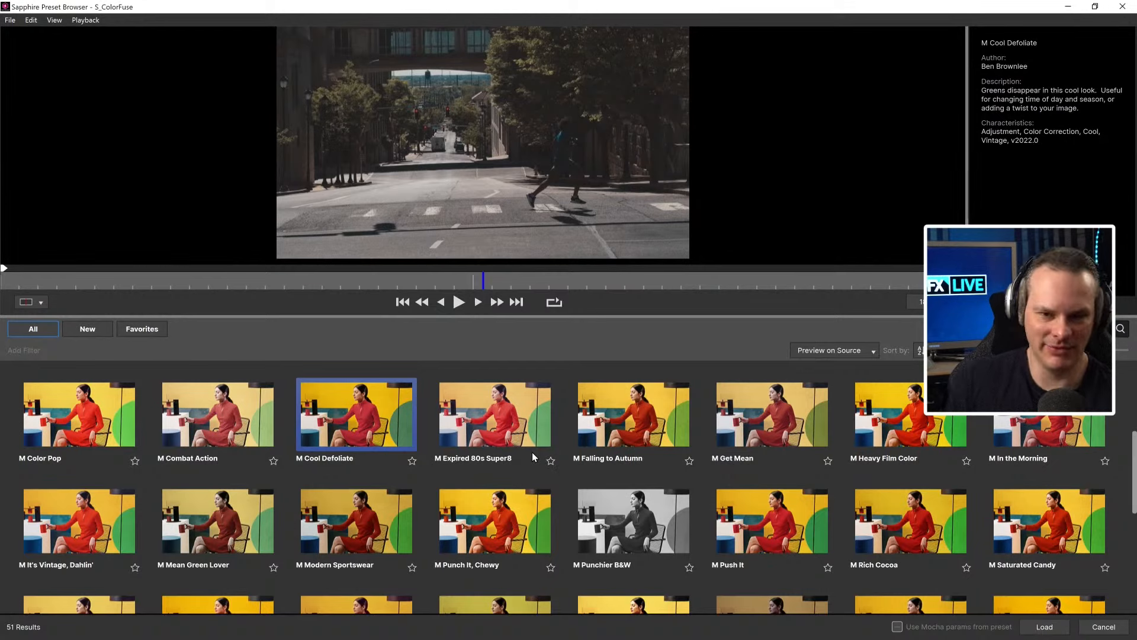
pyautogui.moveTo(533, 456)
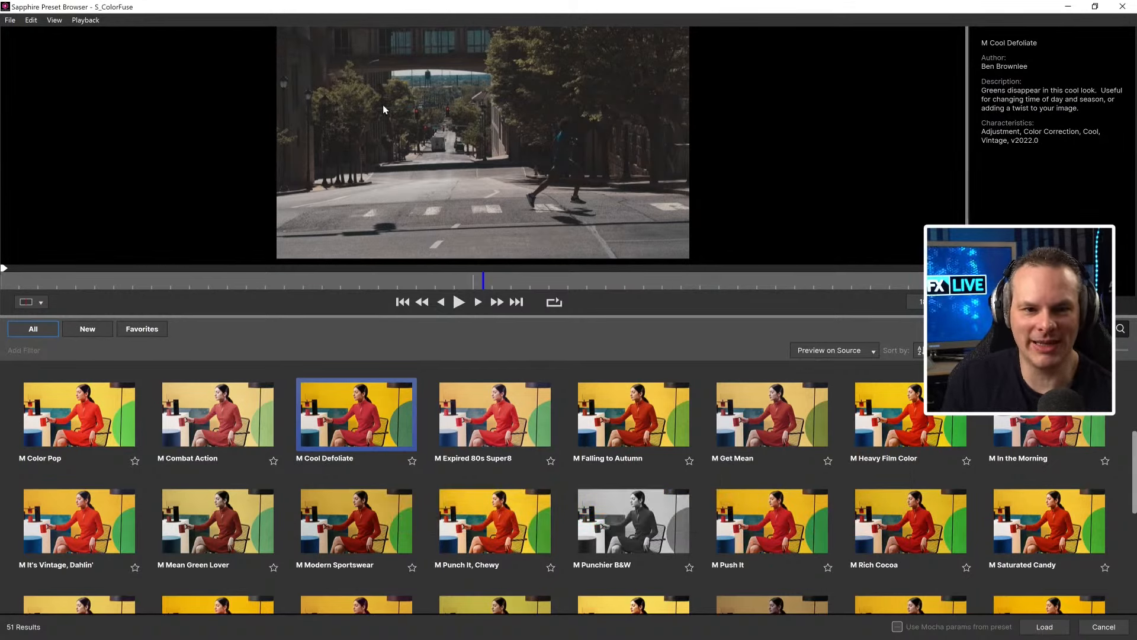
pyautogui.click(1044, 629)
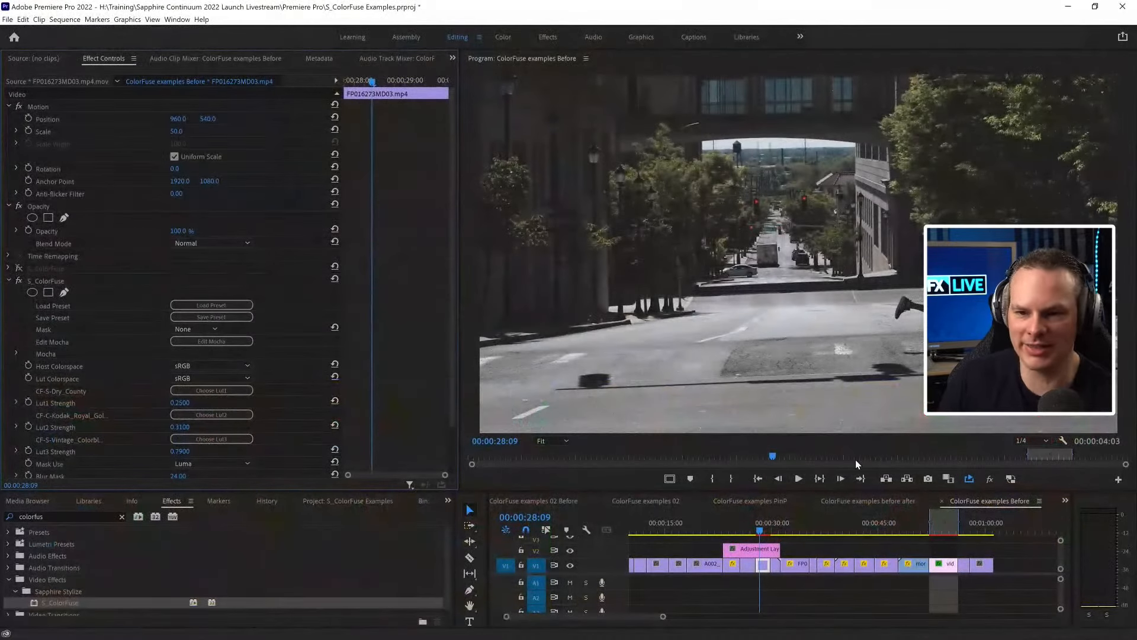
# - Compare the street shot with the expanded S_ColorFuse effect switched off and on, leaving the effect enabled
pyautogui.click(18, 281)
pyautogui.click(18, 282)
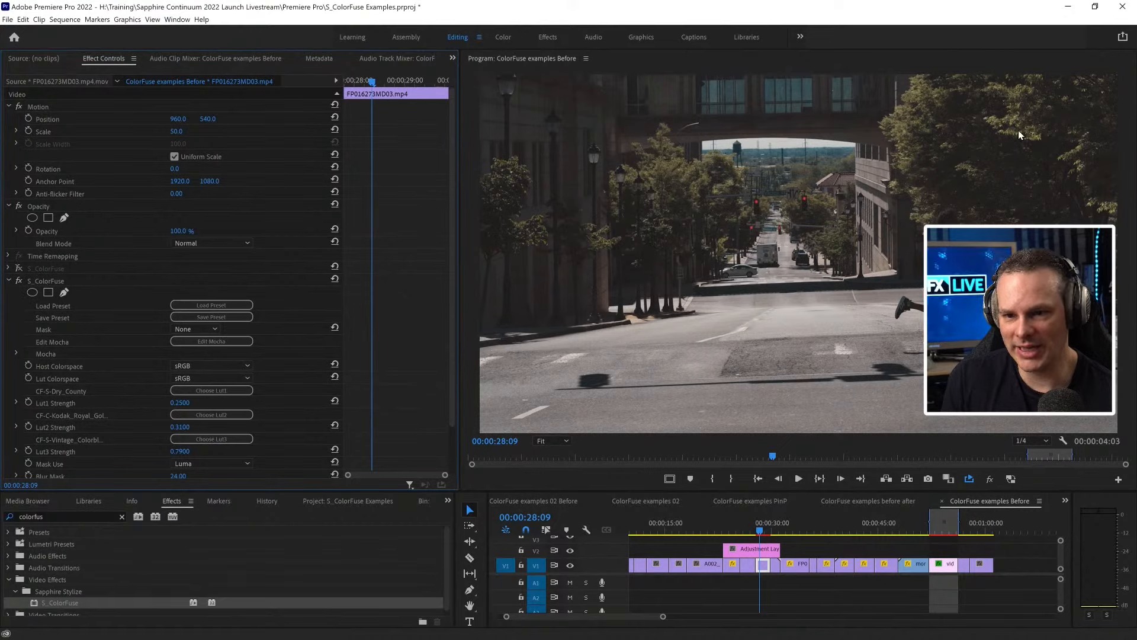
pyautogui.click(20, 281)
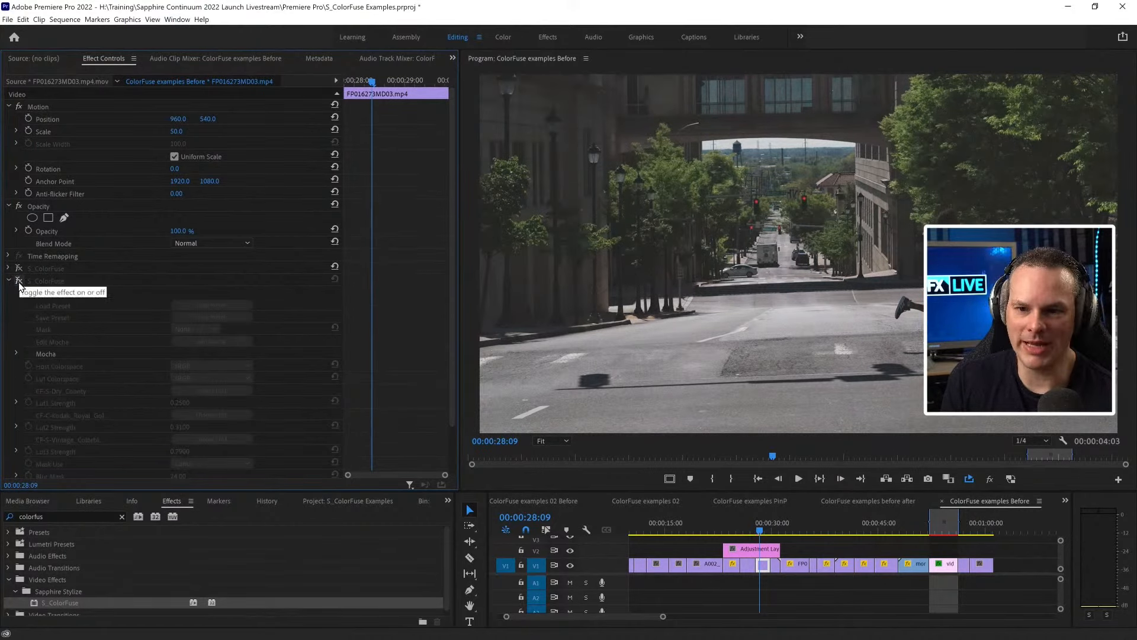
pyautogui.click(19, 281)
pyautogui.click(19, 281)
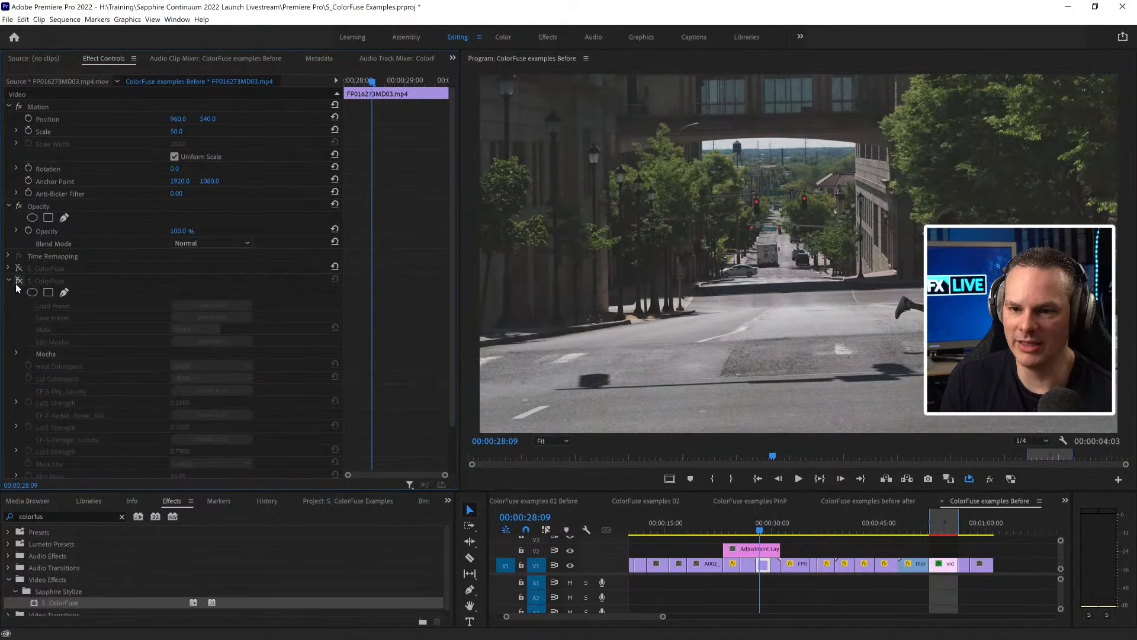
pyautogui.click(19, 280)
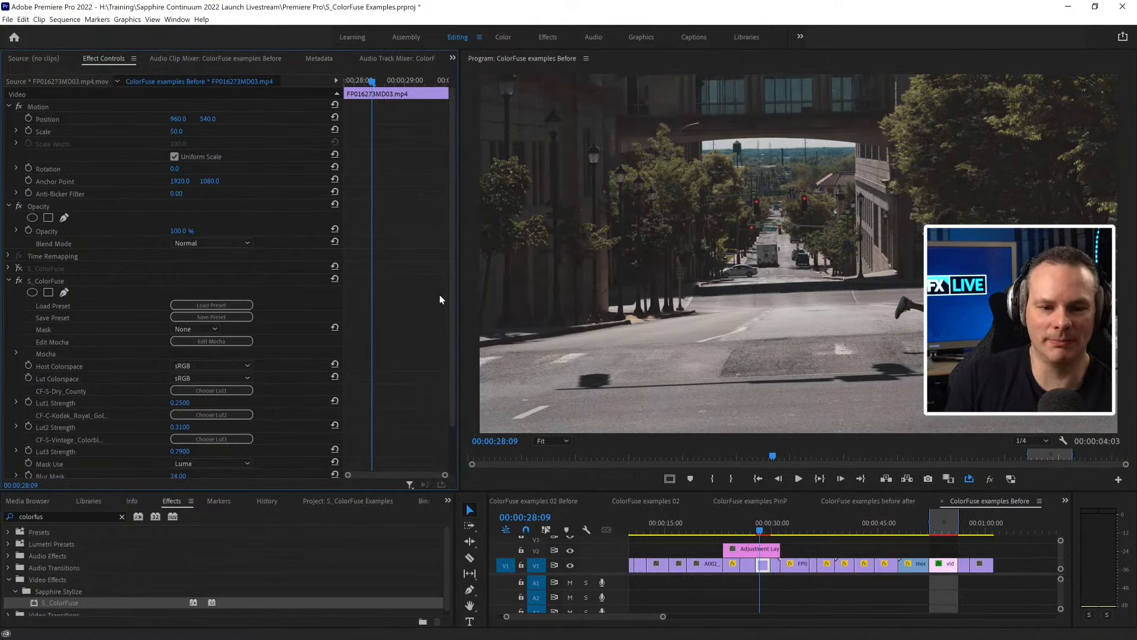
# - Reduce the street clip's Lut3 Strength in S_ColorFuse to 0.62
pyautogui.moveTo(453, 299); pyautogui.dragTo(453, 421)
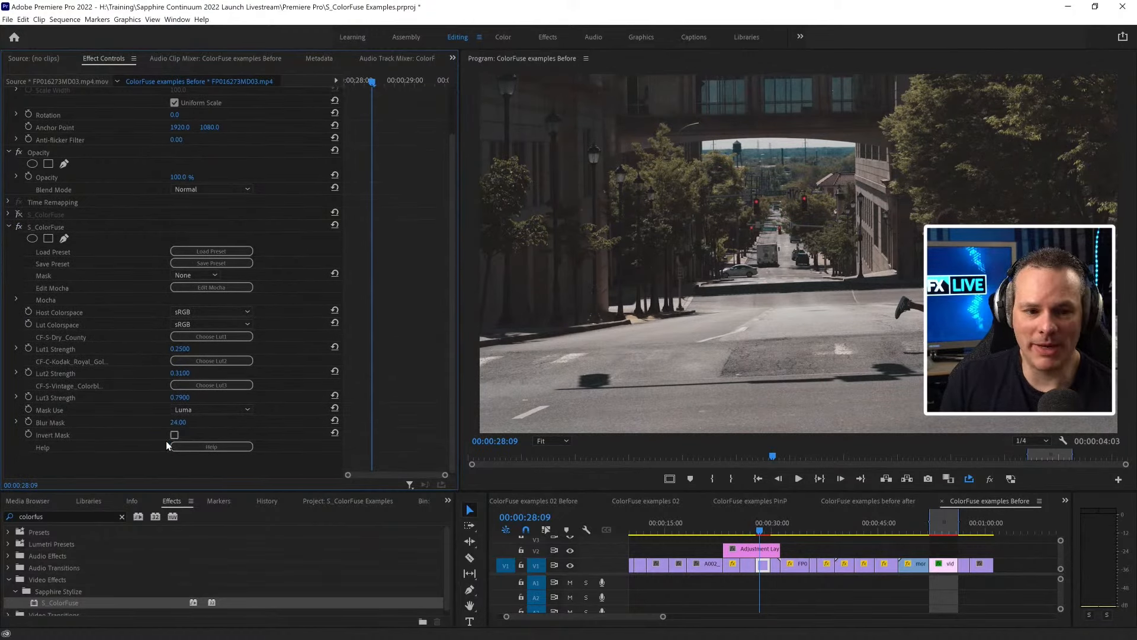
pyautogui.moveTo(180, 397); pyautogui.dragTo(137, 397)
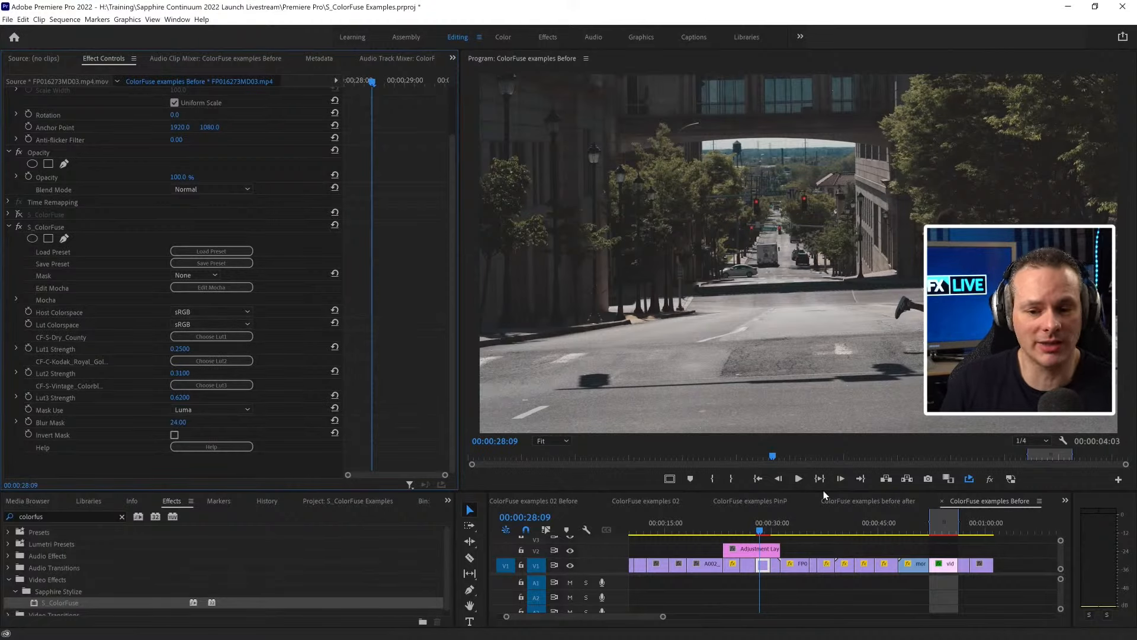
# - Apply S_ColorFuse to the clip of the woman among flowers at about 00:00:40:00 and show its effect settings
pyautogui.click(798, 519)
pyautogui.moveTo(798, 519); pyautogui.dragTo(843, 522)
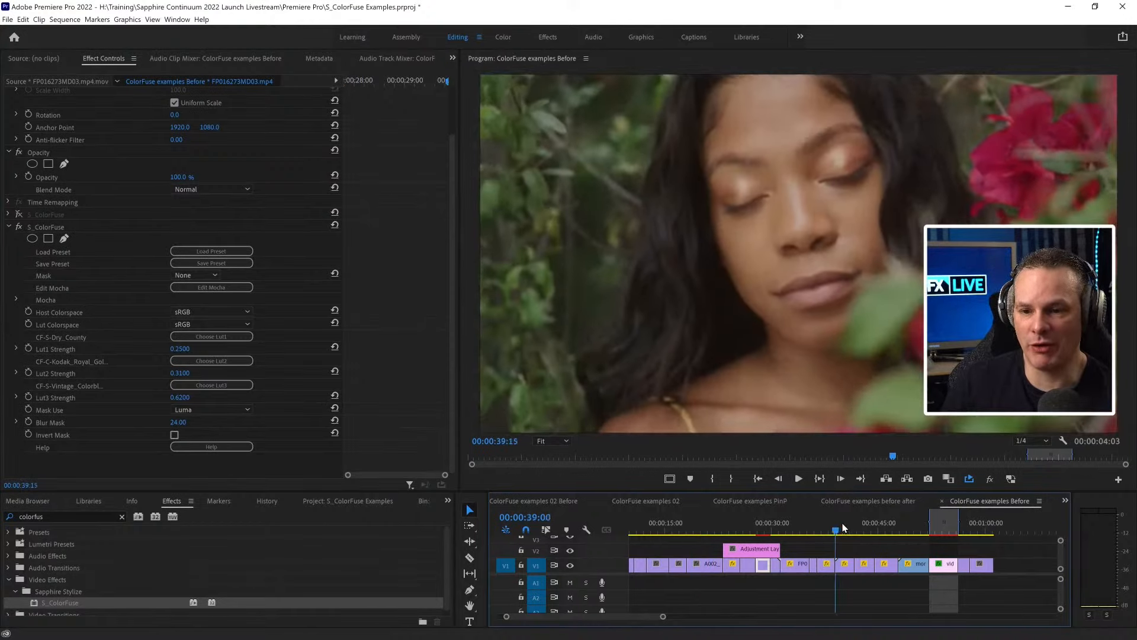
pyautogui.click(845, 568)
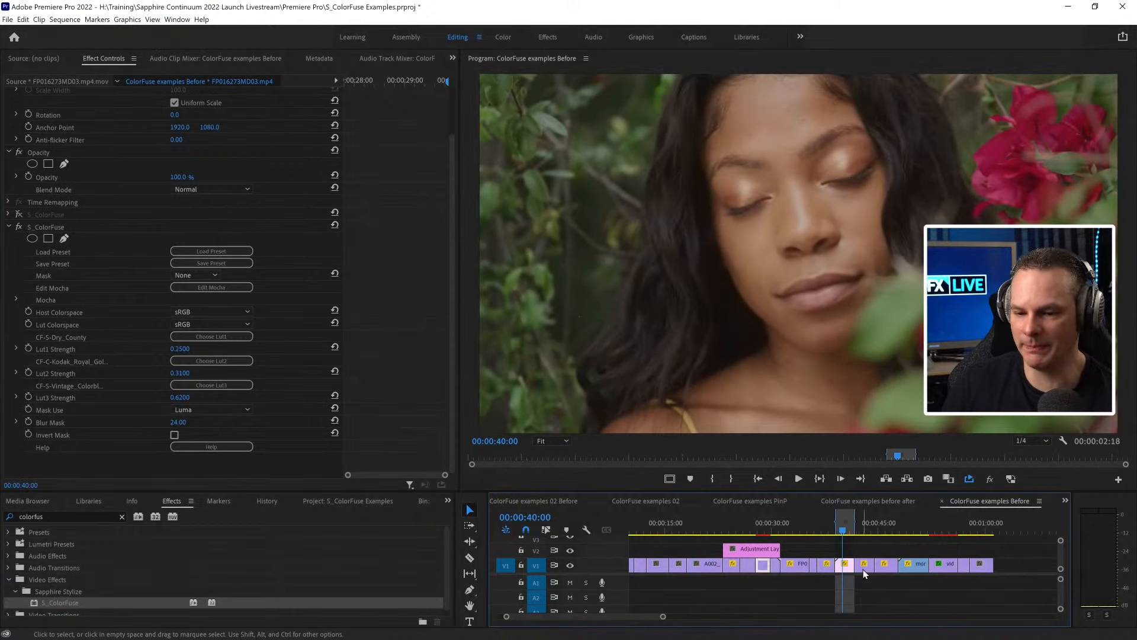
pyautogui.moveTo(56, 598); pyautogui.dragTo(853, 564)
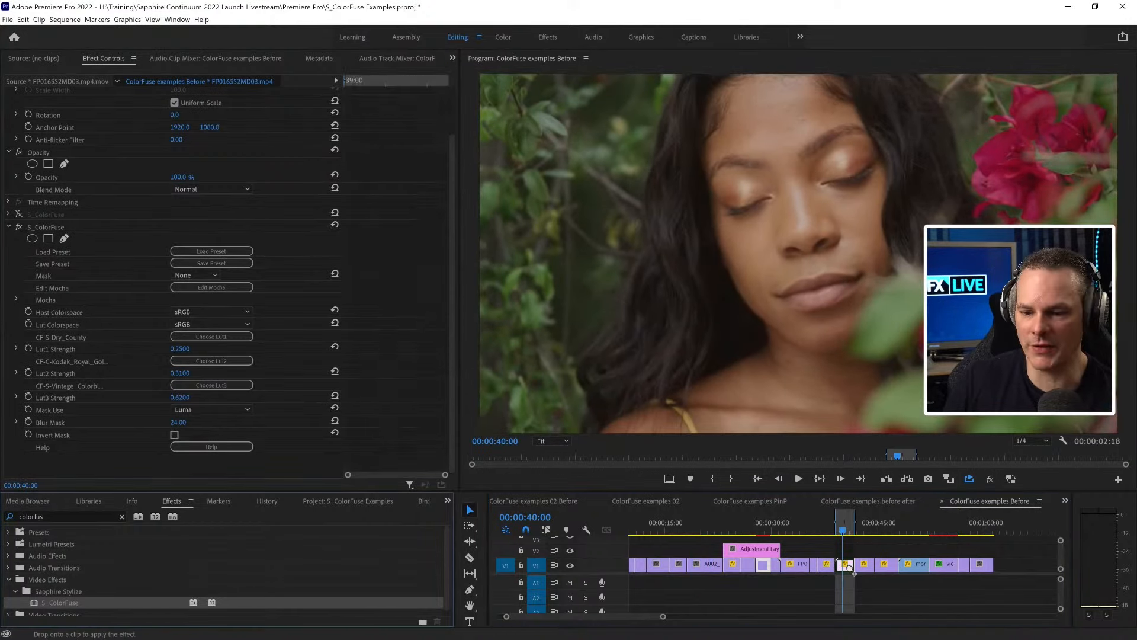
pyautogui.click(847, 565)
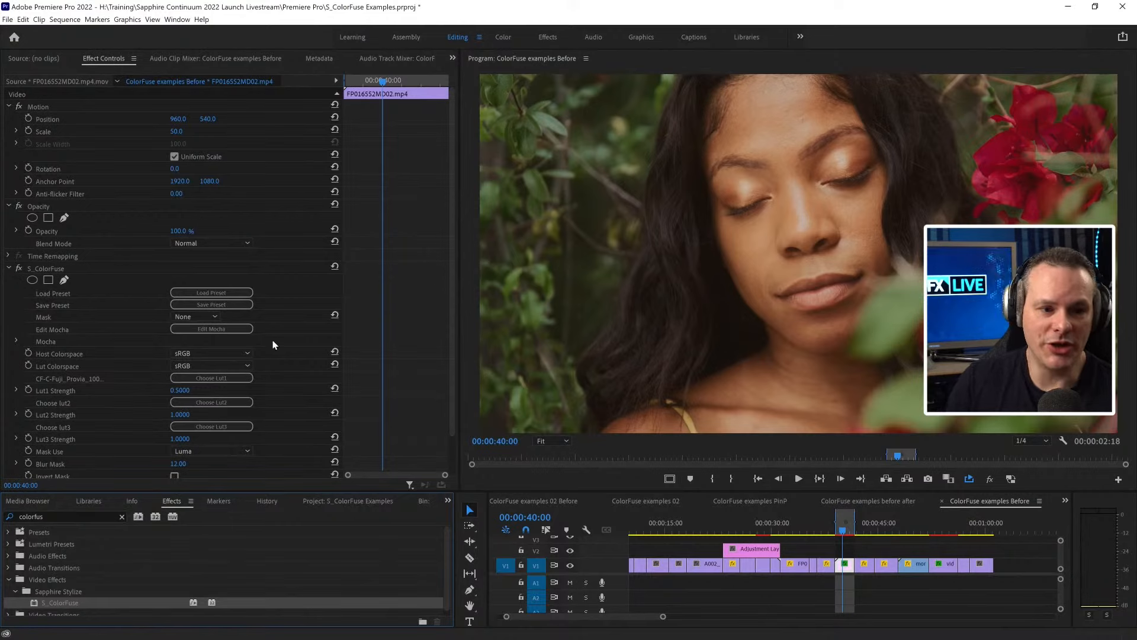
# - Load Strong Vintage Yellow 01.cube from the Film Wash Vol 6 folder as the first LUT and set its strength to 0.66
pyautogui.click(240, 381)
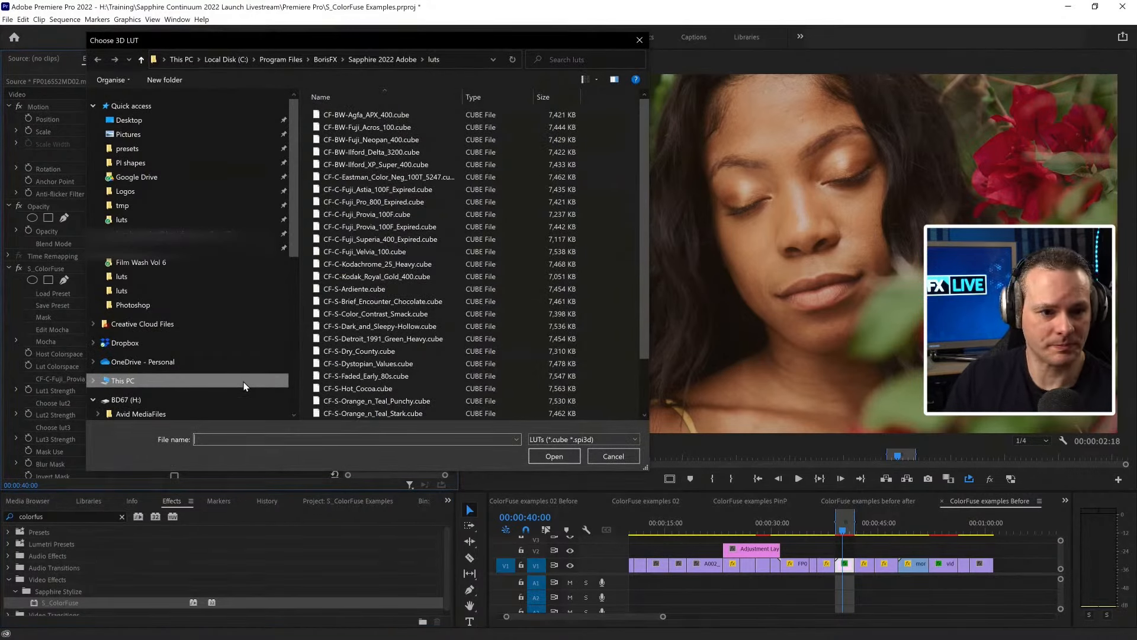
pyautogui.click(132, 223)
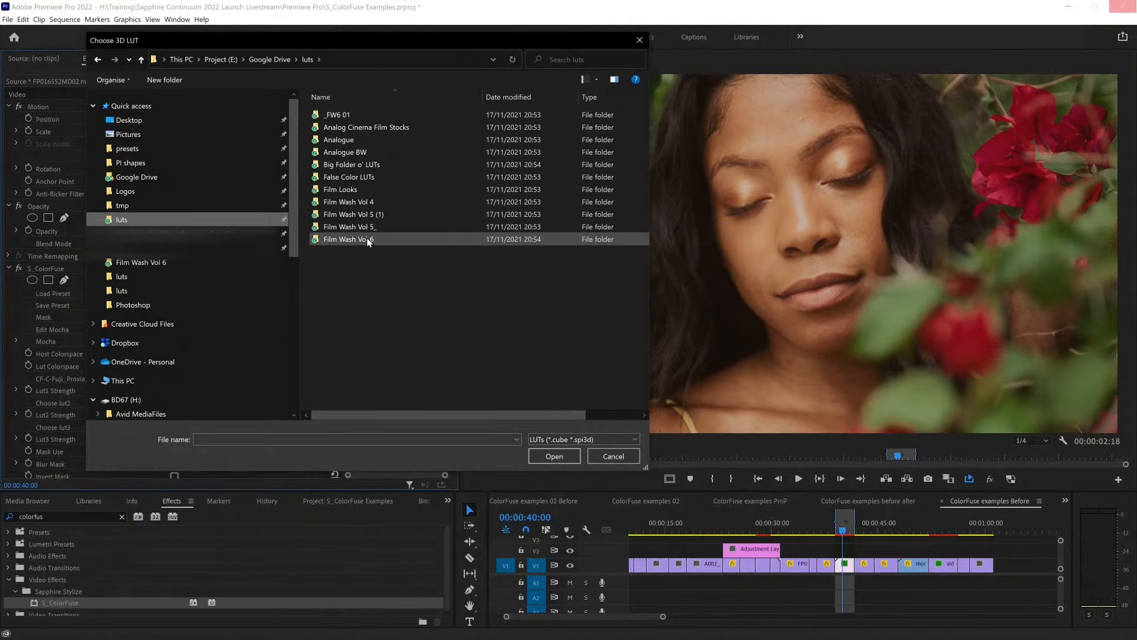
pyautogui.doubleClick(389, 240)
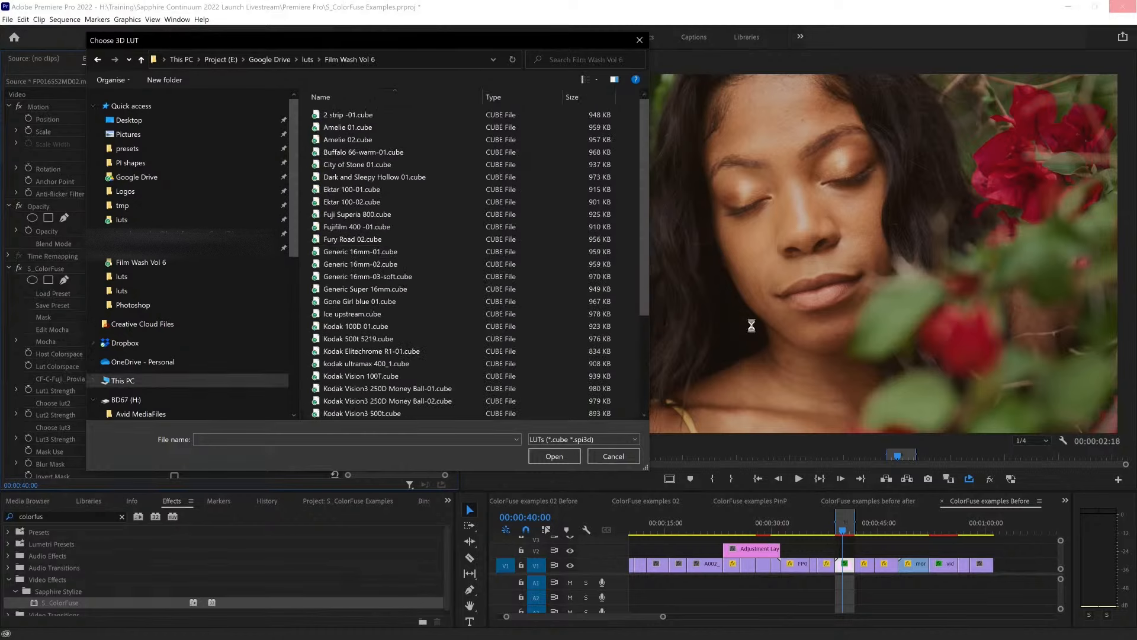
pyautogui.moveTo(639, 118); pyautogui.dragTo(627, 220)
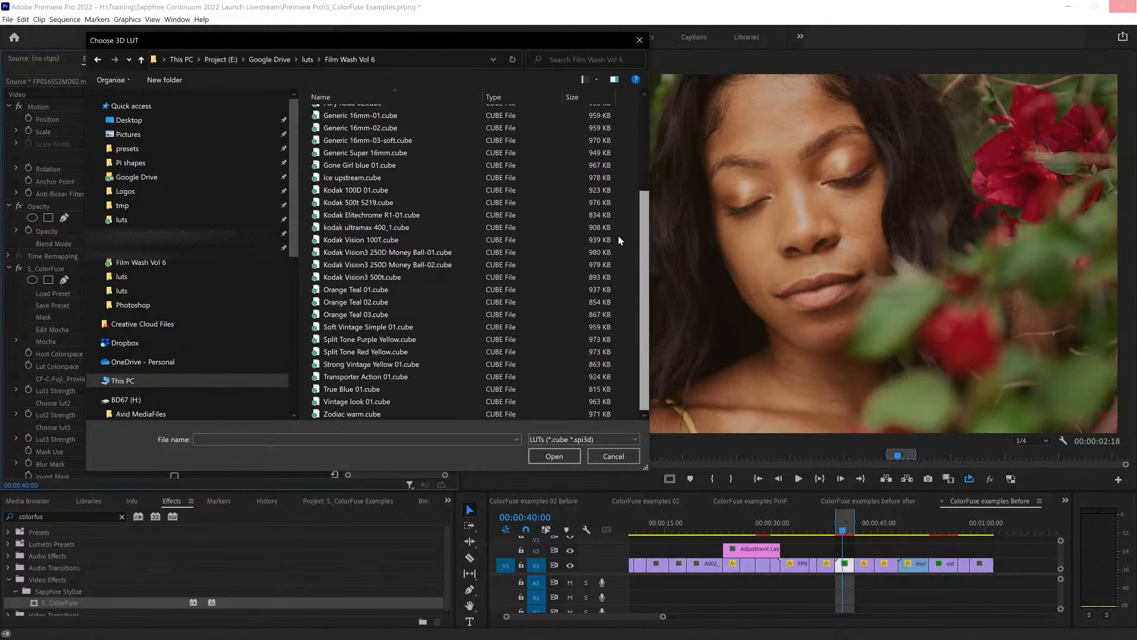
pyautogui.doubleClick(387, 364)
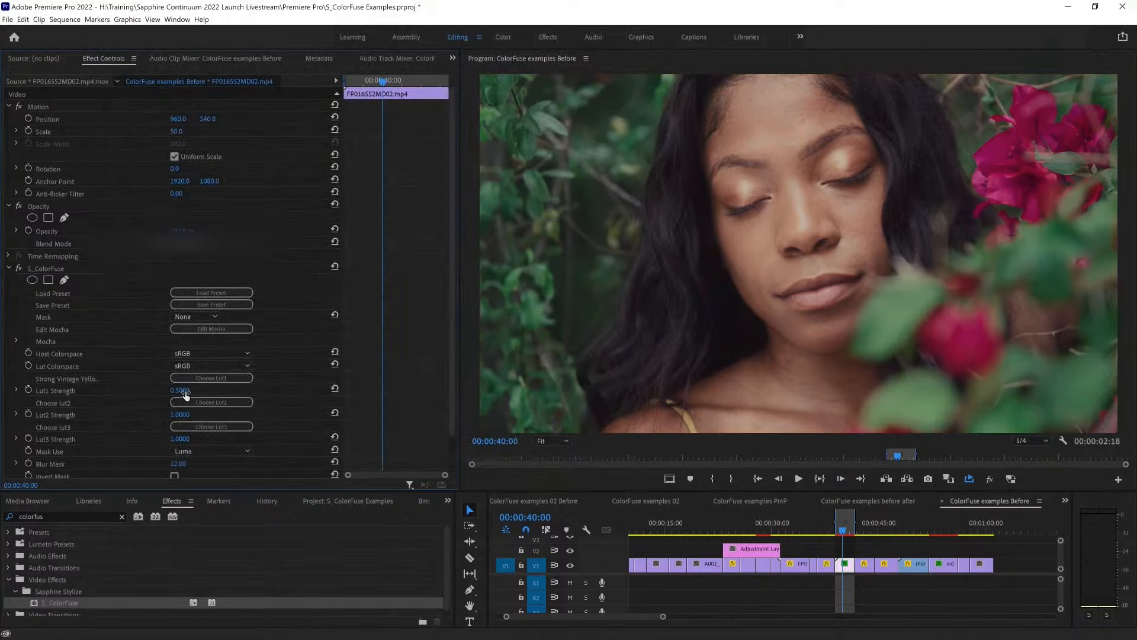
pyautogui.moveTo(181, 391); pyautogui.dragTo(197, 390)
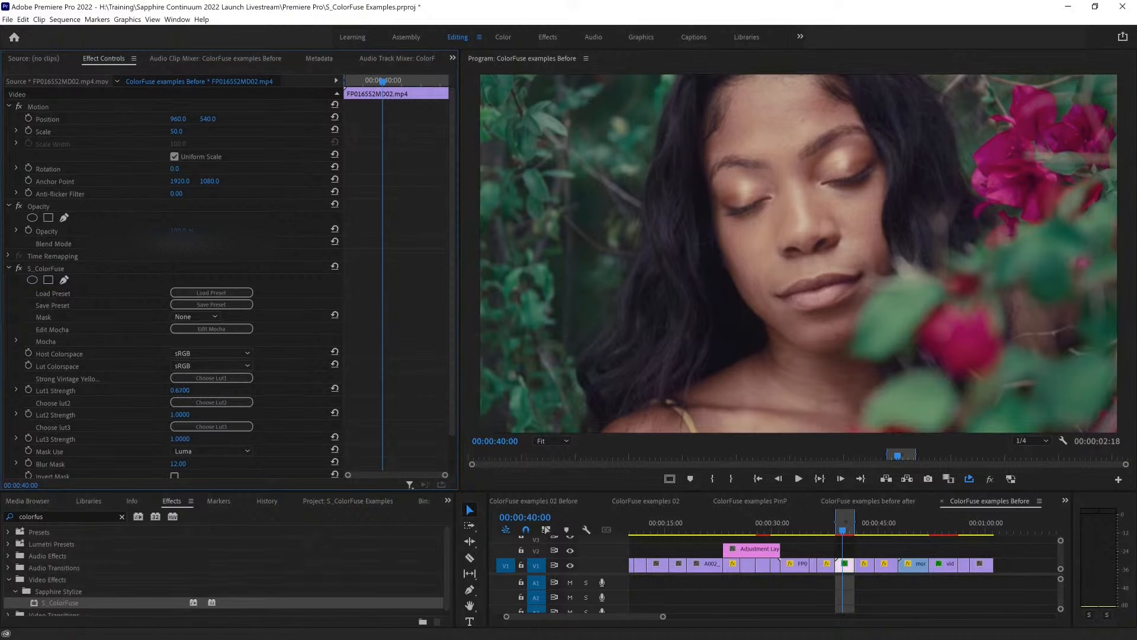
# - Load Amelie 02.cube from the Film Wash Vol 6 folder as the second LUT and set its strength to 0.30
pyautogui.click(219, 403)
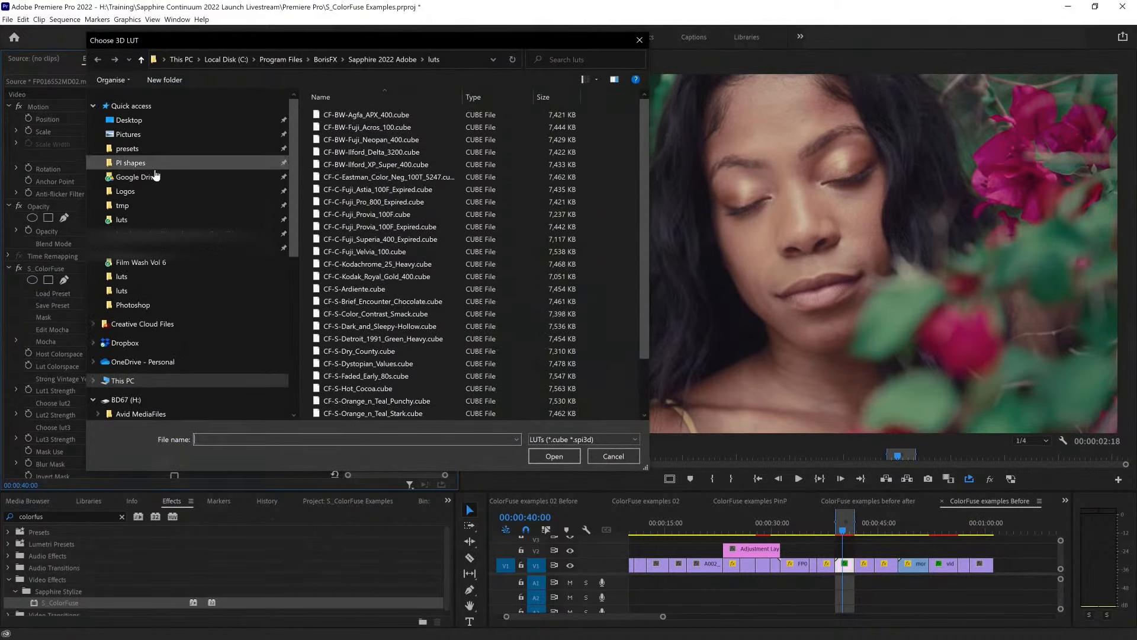
pyautogui.click(148, 219)
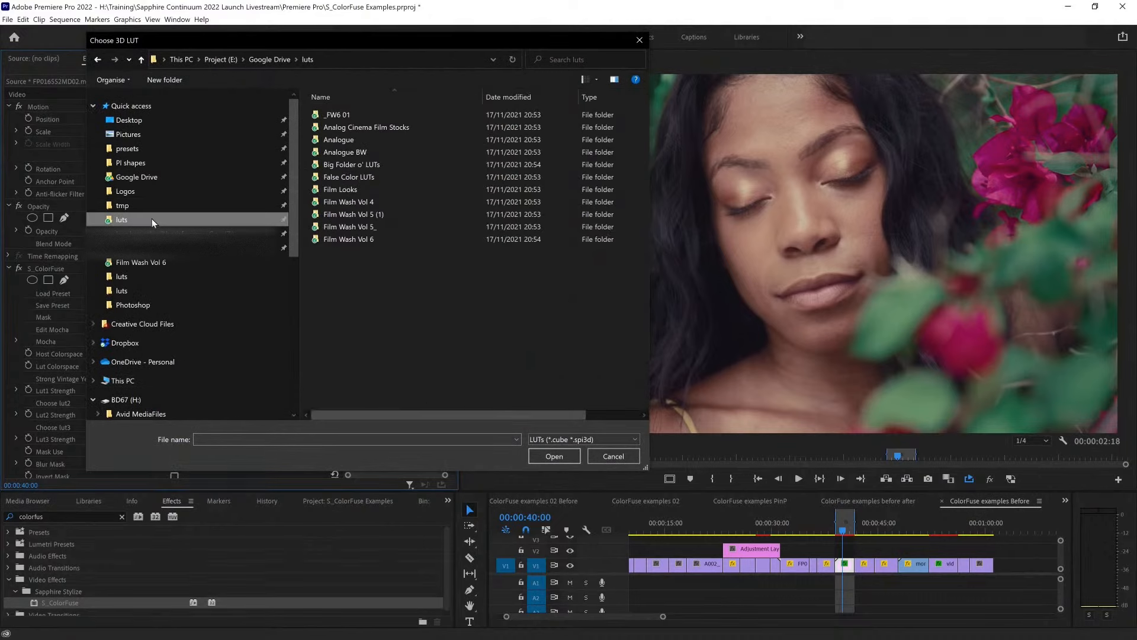
pyautogui.doubleClick(363, 240)
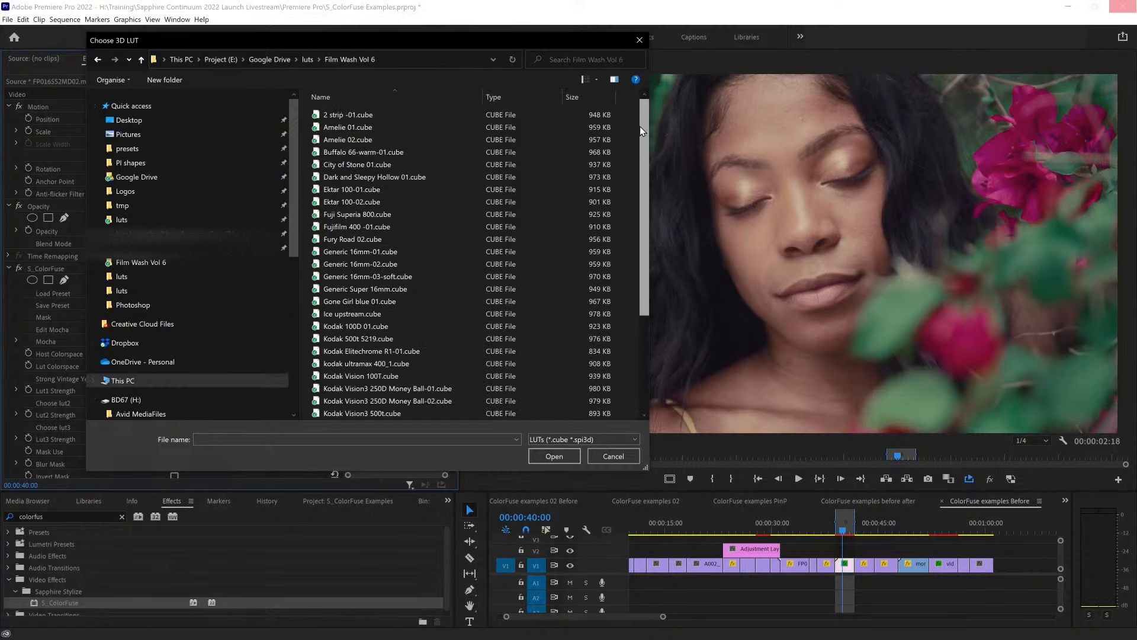
pyautogui.doubleClick(354, 141)
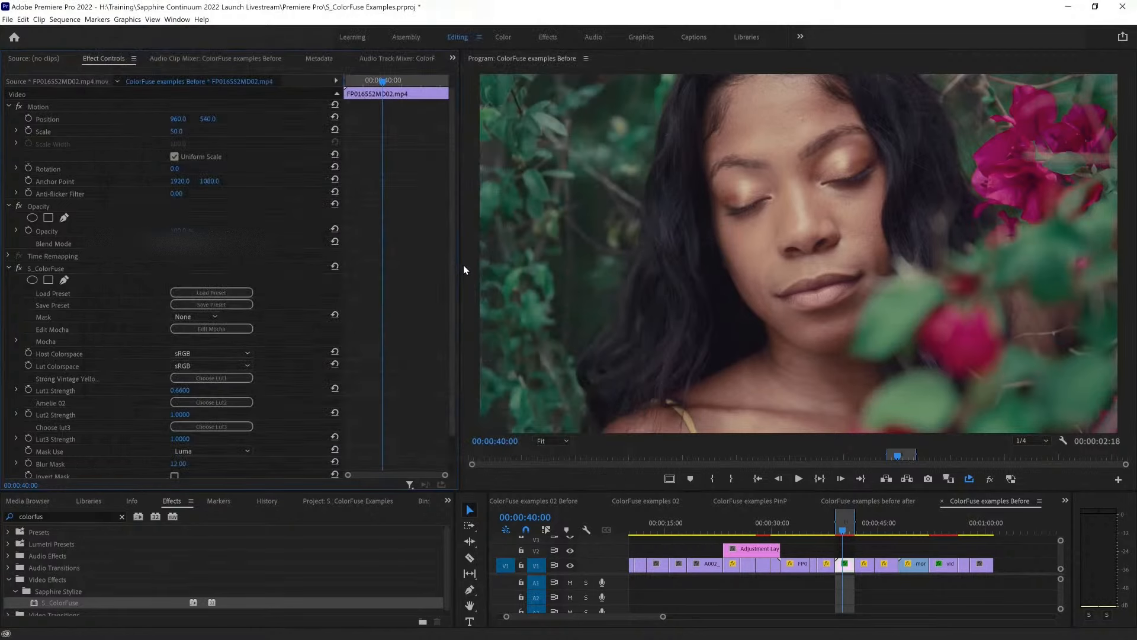
pyautogui.moveTo(181, 414); pyautogui.dragTo(119, 414)
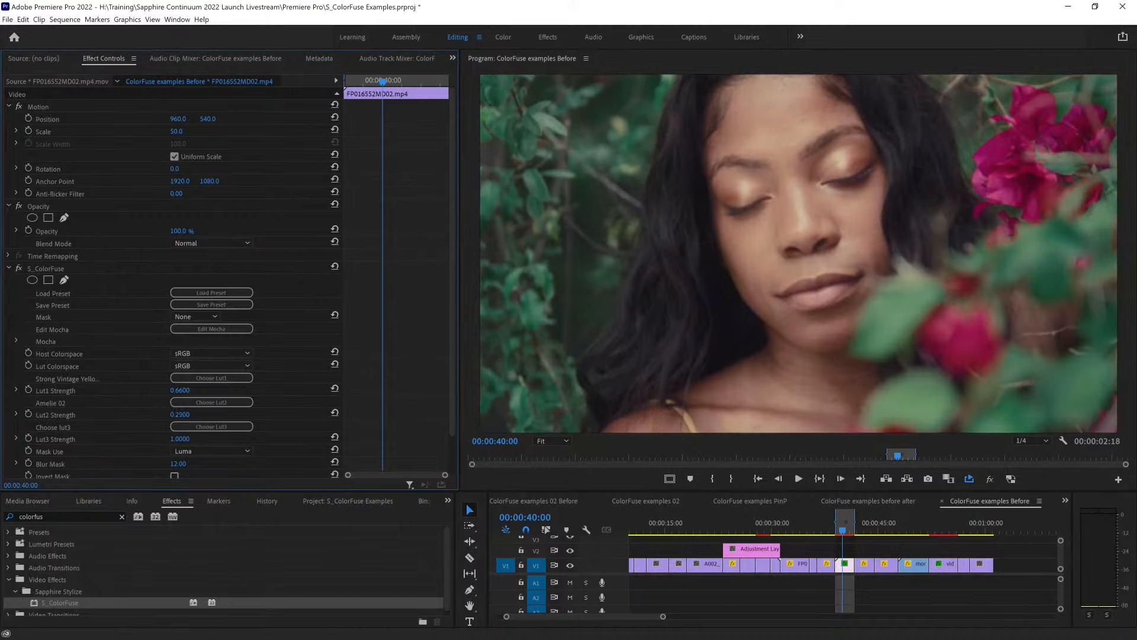
pyautogui.moveTo(179, 415); pyautogui.dragTo(180, 415)
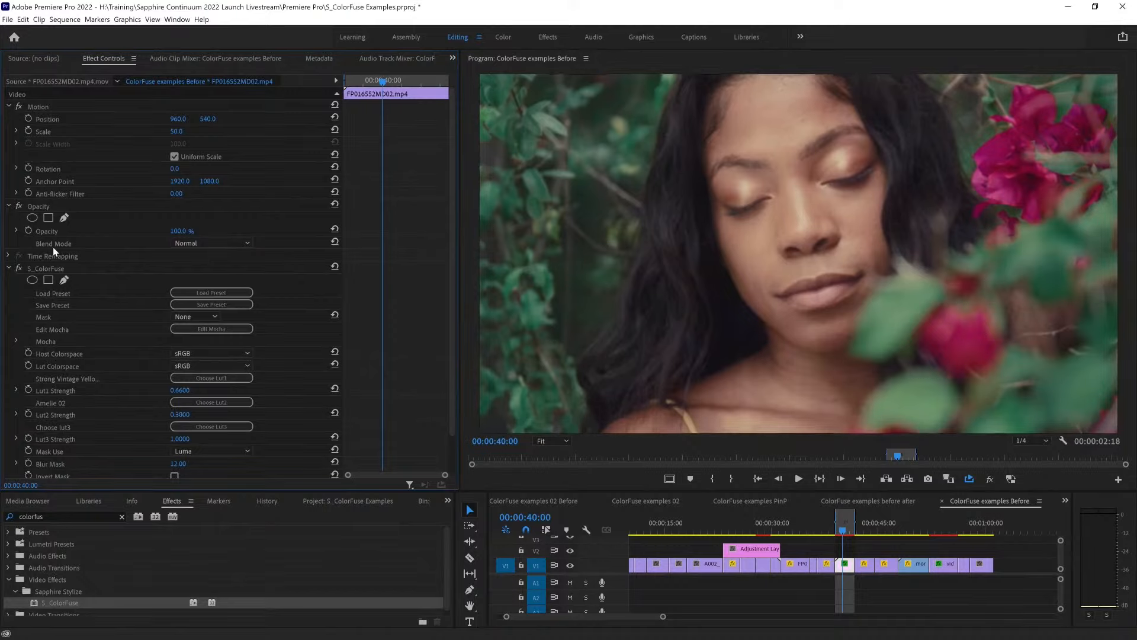
# - Compare the woman's shot with S_ColorFuse switched off and on, leaving the effect enabled
pyautogui.click(19, 268)
pyautogui.click(19, 267)
pyautogui.click(19, 268)
pyautogui.click(19, 267)
pyautogui.click(19, 268)
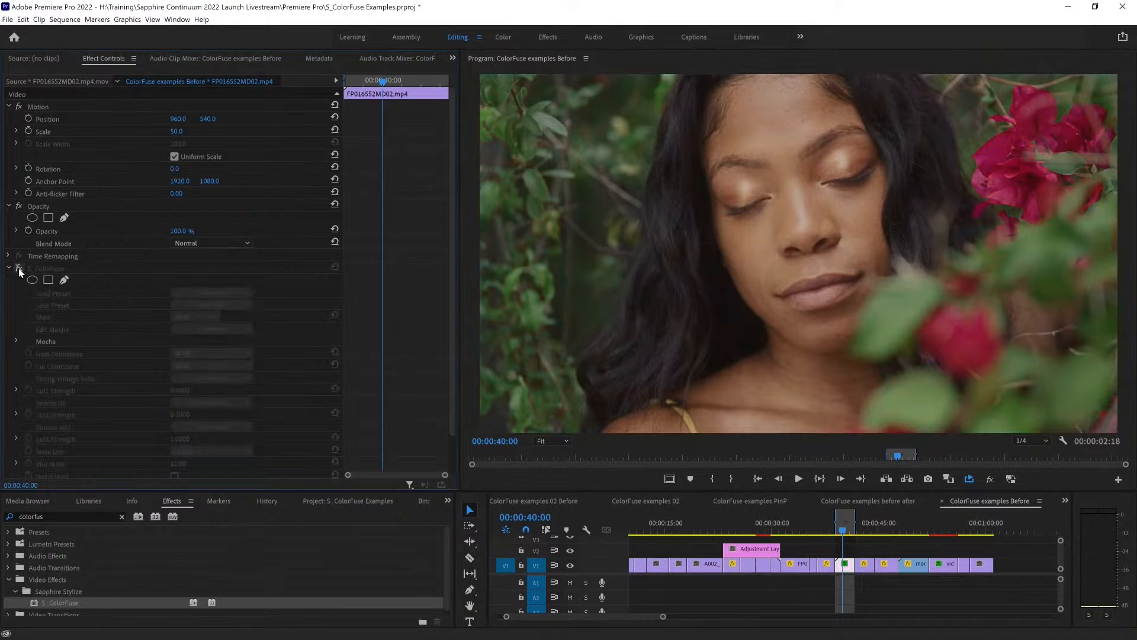
pyautogui.click(19, 267)
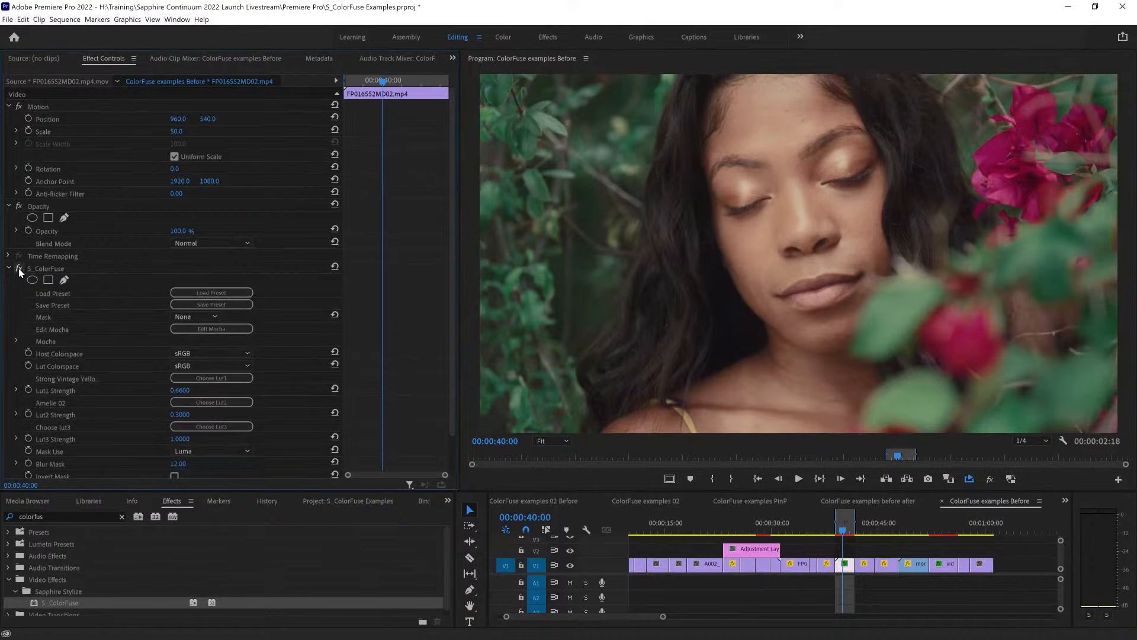
pyautogui.click(19, 267)
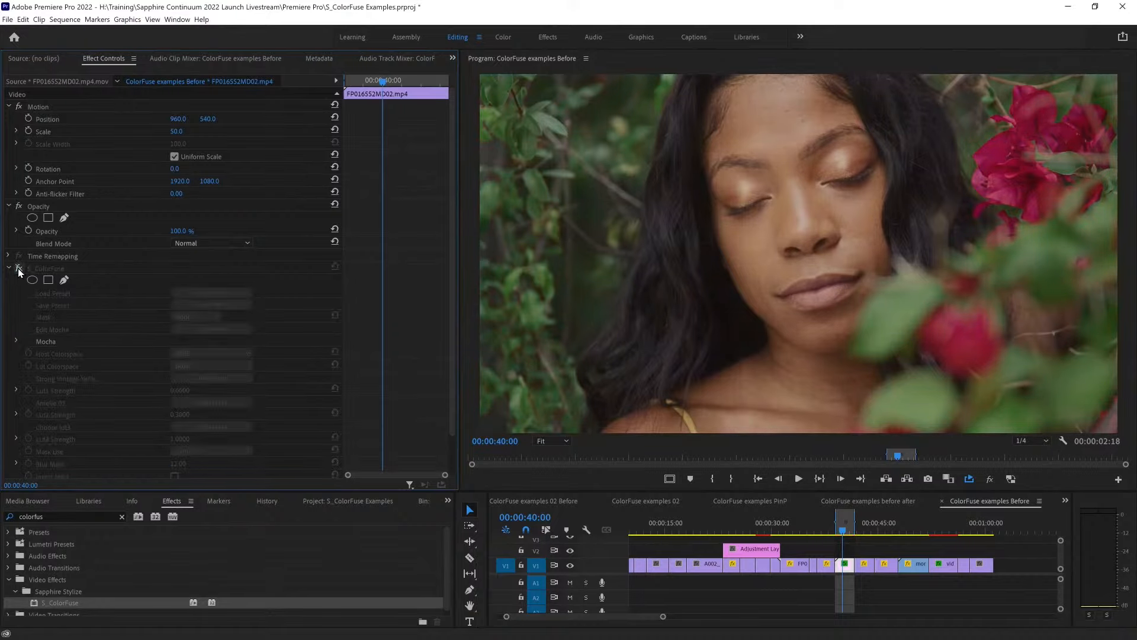
pyautogui.click(18, 267)
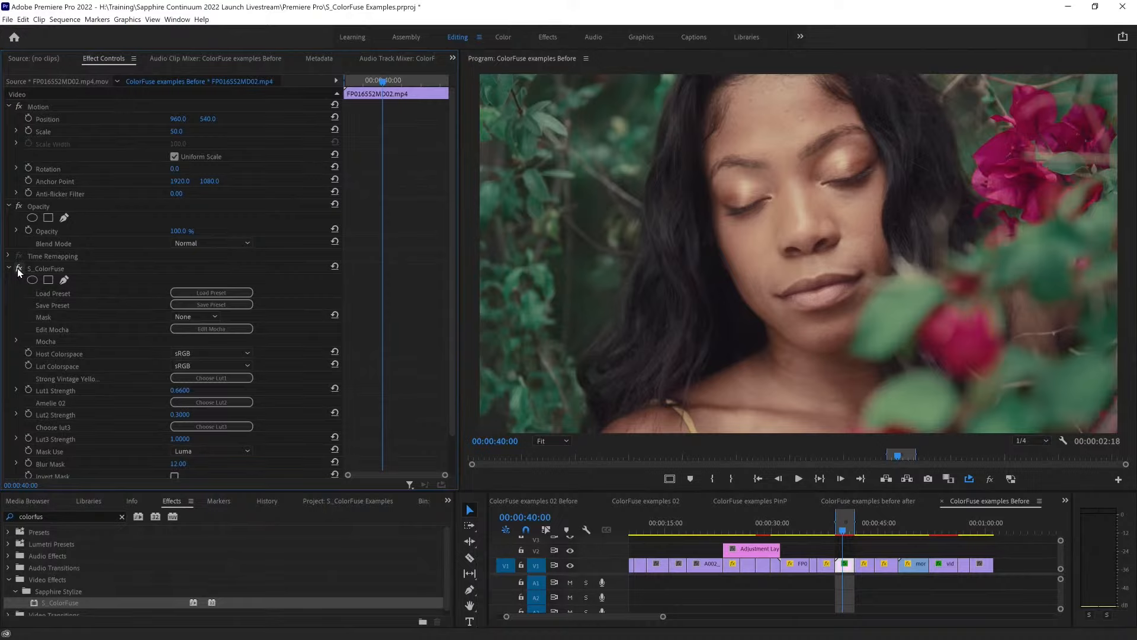
pyautogui.click(19, 267)
pyautogui.click(19, 267)
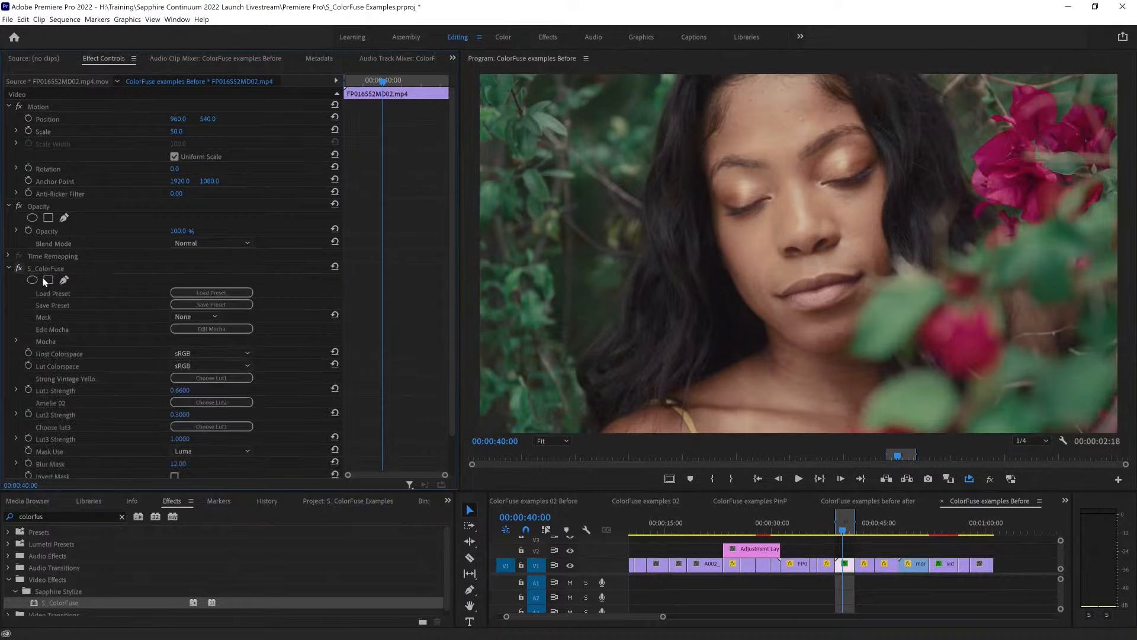
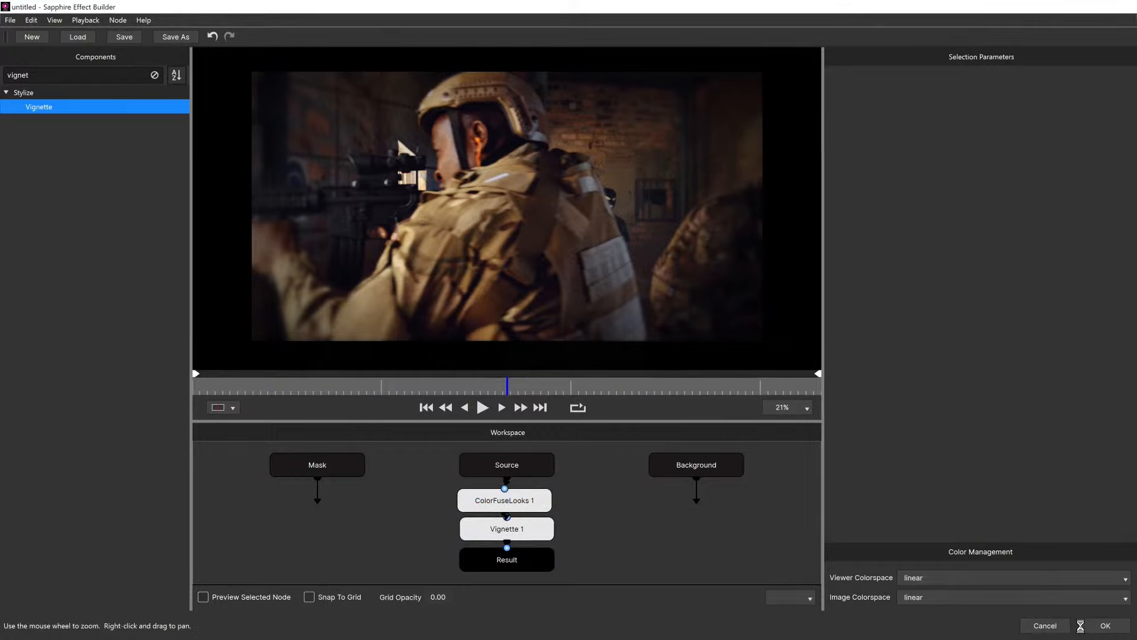
# - Accept the ColorFuseLooks and Vignette effect chain, and compare the soldier shot with S_Effect off and on
pyautogui.click(1085, 627)
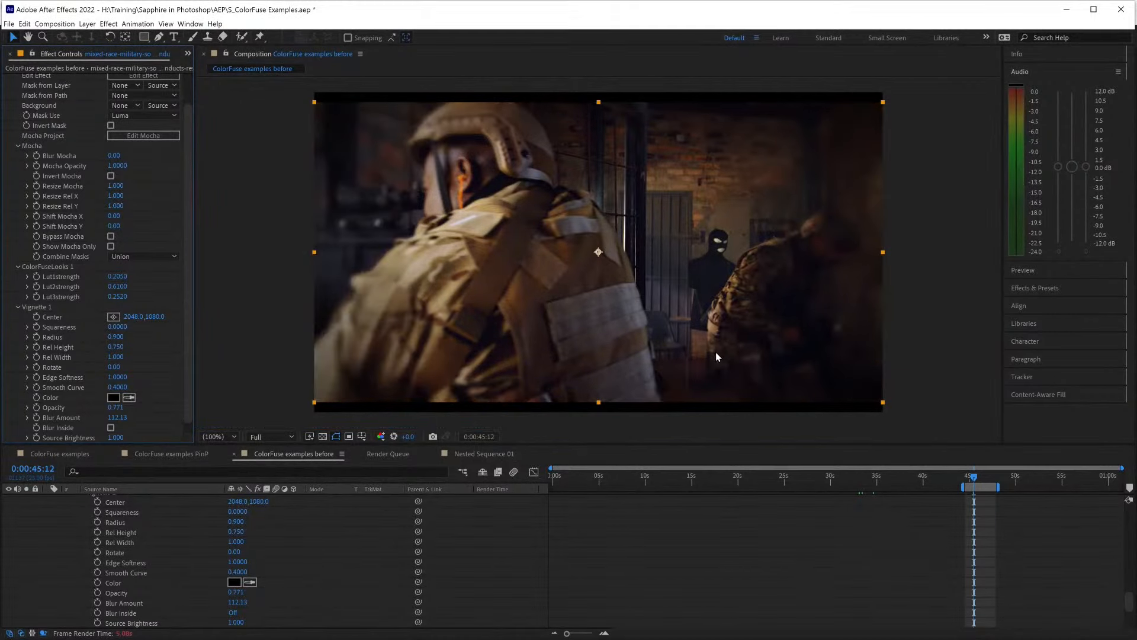
pyautogui.scroll(3, 177, 86)
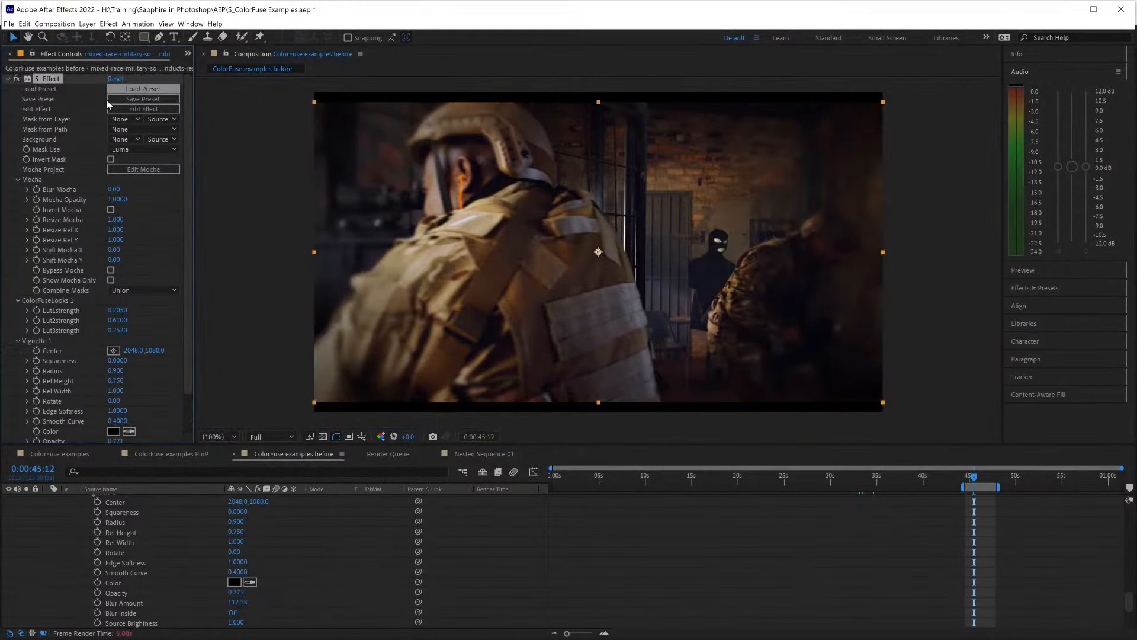
pyautogui.click(16, 80)
pyautogui.click(16, 81)
pyautogui.click(15, 83)
pyautogui.click(15, 82)
# - Preview playback of the graded soldier shot and move the current time to 0:00:47:00
pyautogui.press('space')
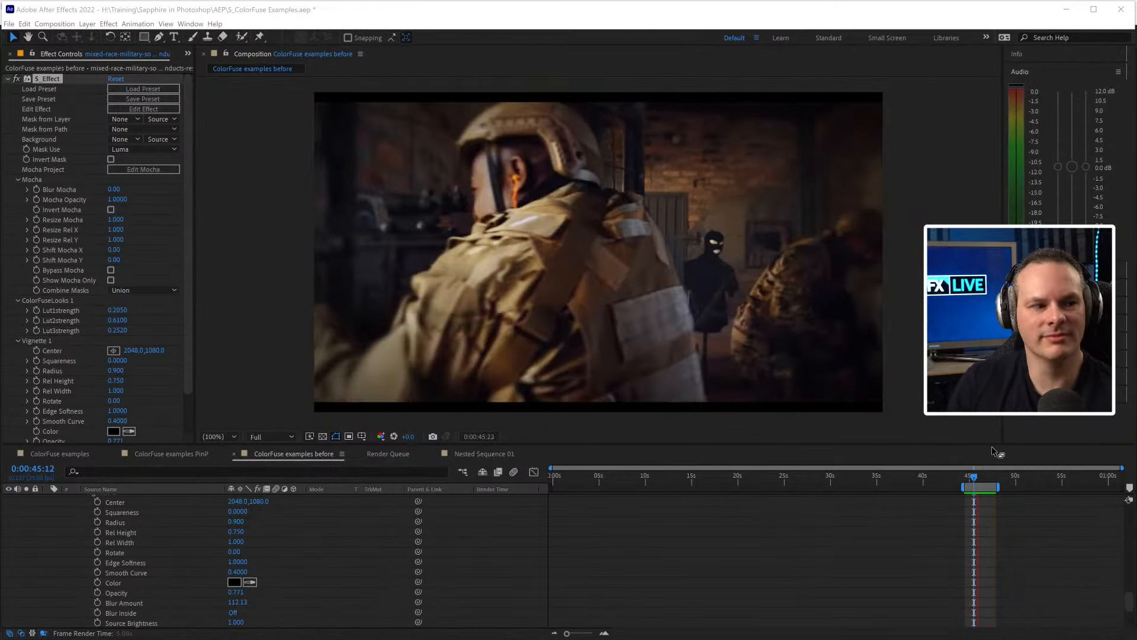
pyautogui.moveTo(984, 481); pyautogui.dragTo(987, 482)
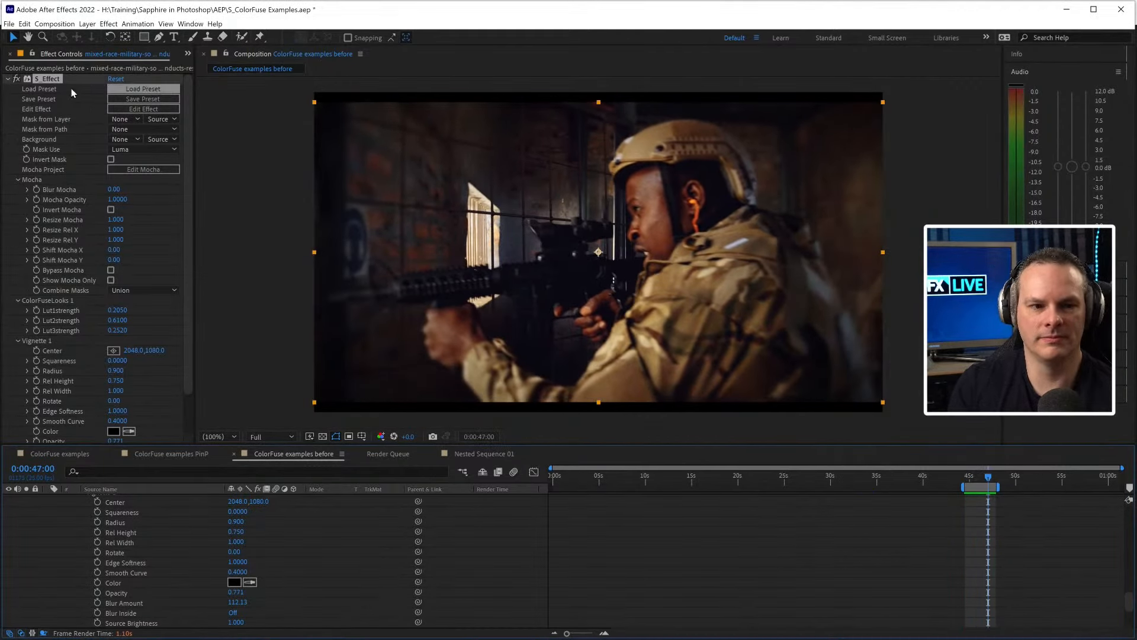
# - Compare the soldier shot with S_Effect off and on several times, leaving the effect enabled and its settings collapsed
pyautogui.click(13, 79)
pyautogui.click(14, 80)
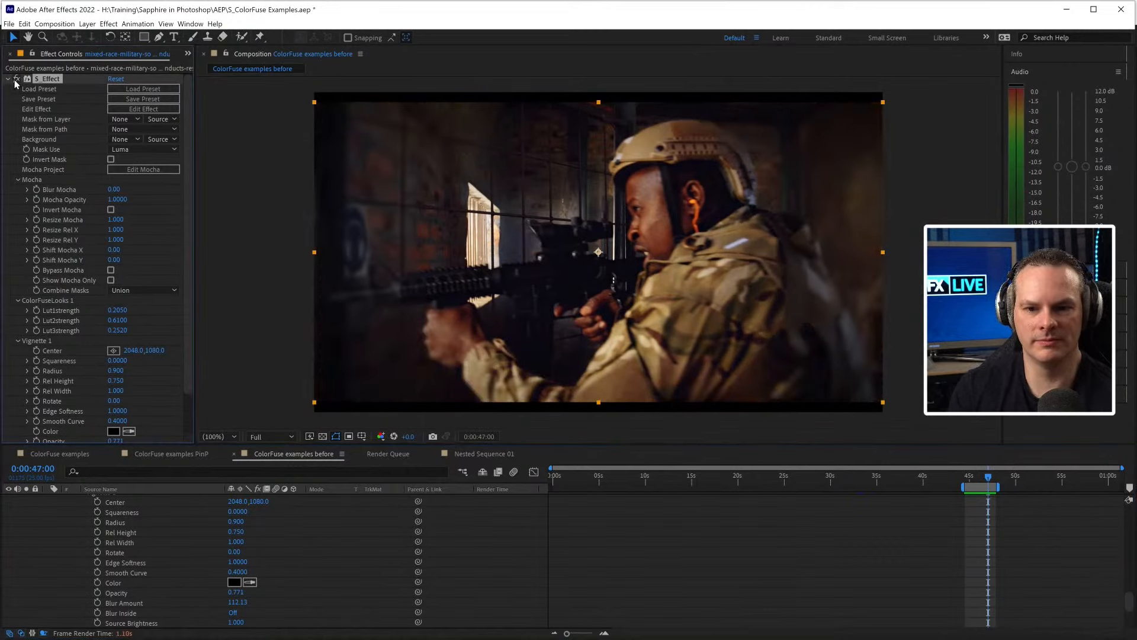
pyautogui.click(14, 80)
pyautogui.click(13, 81)
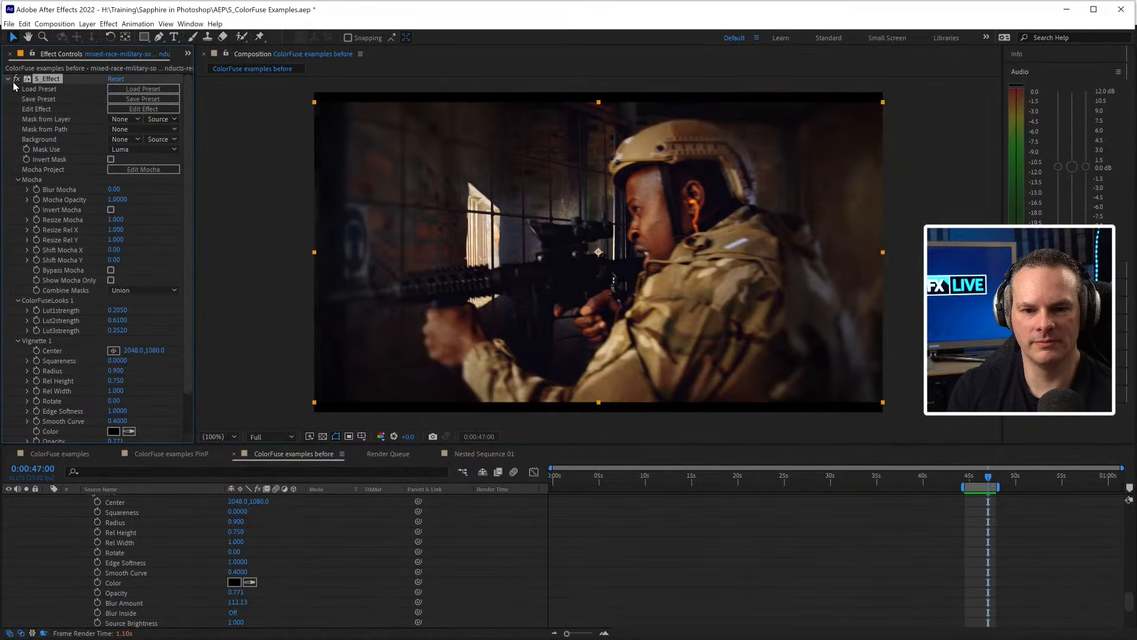
pyautogui.click(14, 80)
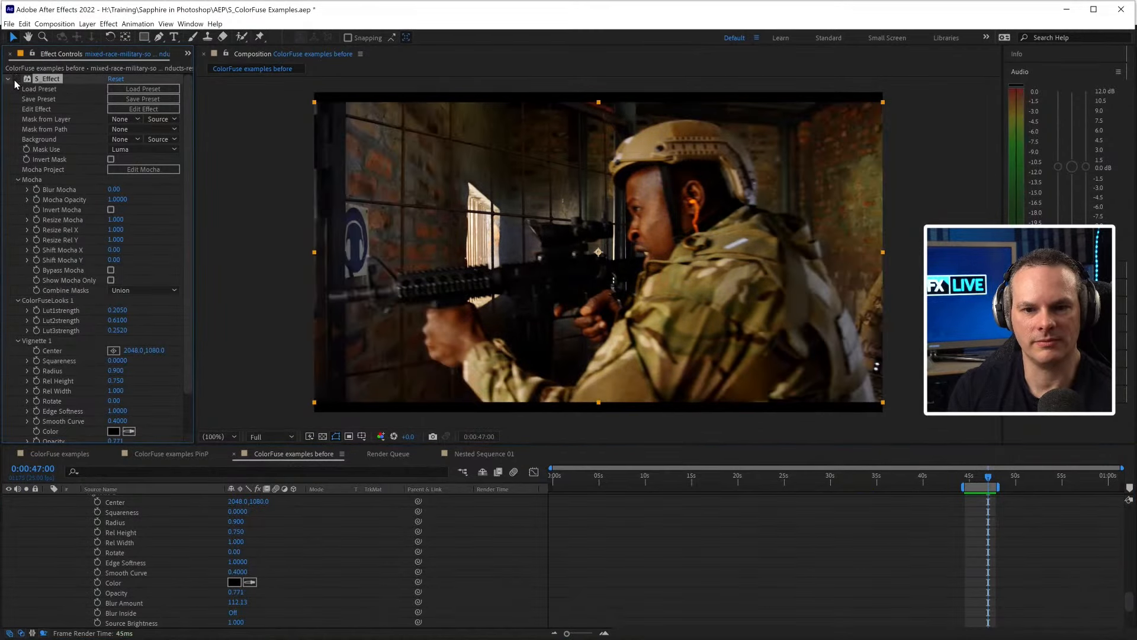
pyautogui.click(16, 80)
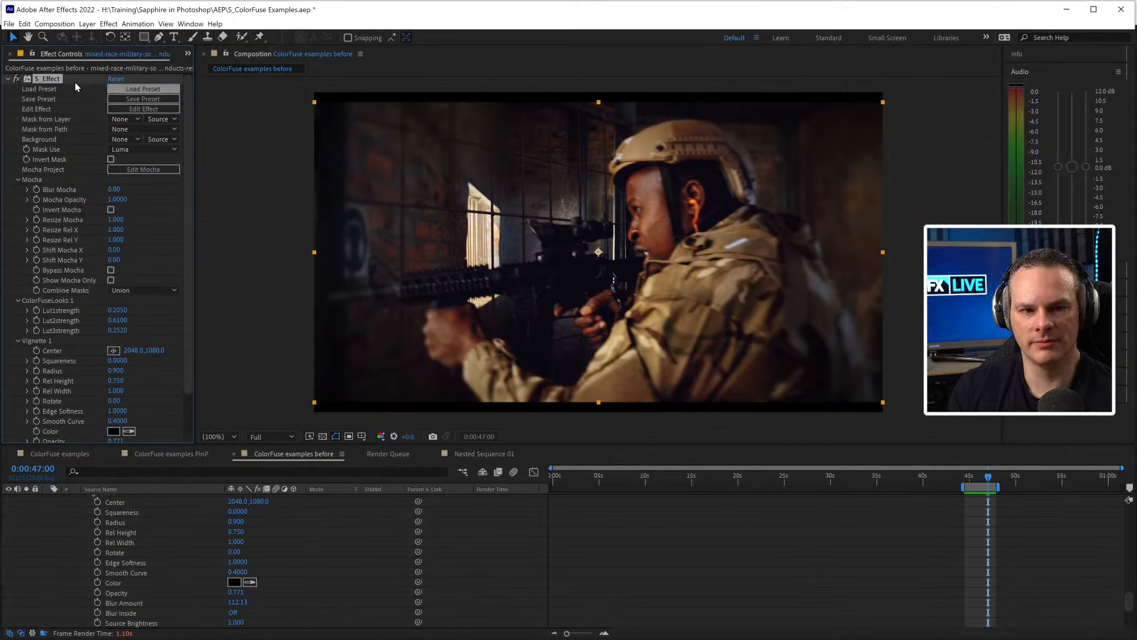
pyautogui.click(16, 79)
pyautogui.click(16, 79)
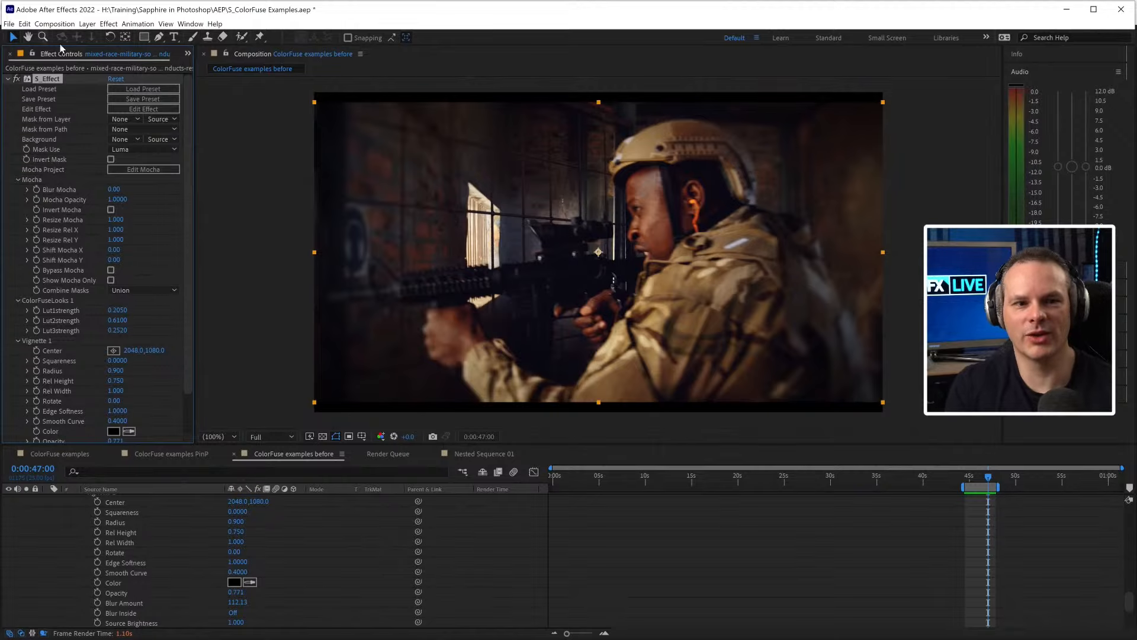
pyautogui.click(8, 79)
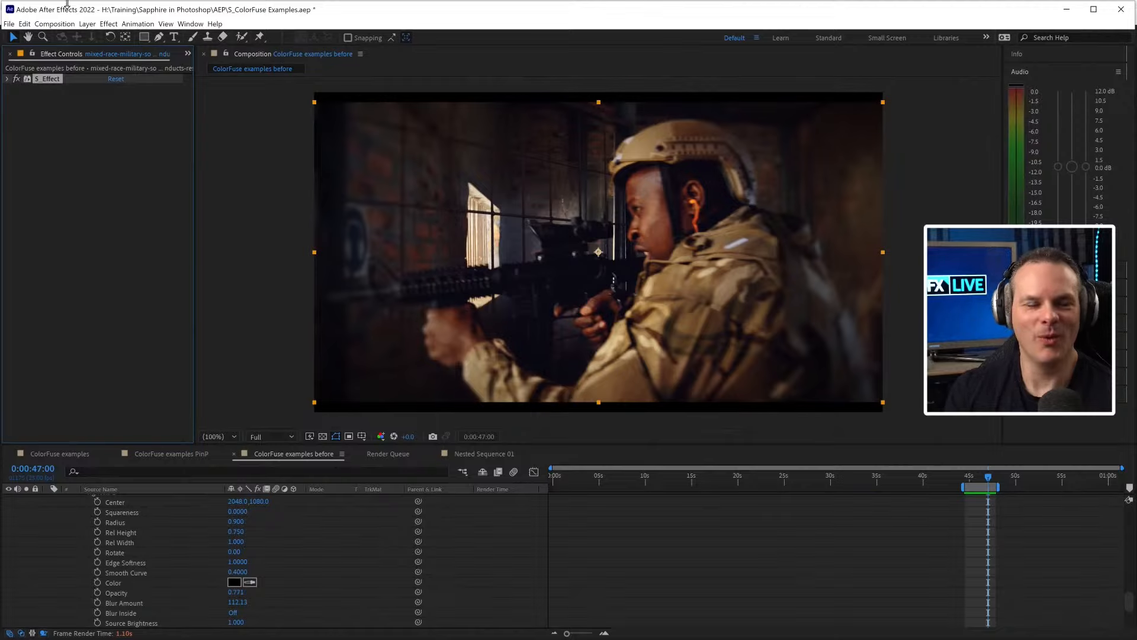
# - Enable S_Gamma and S_ColorFuse on the adjustment layer above the running man shot at 0:00:25:02, and expand the S_ColorFuse settings
pyautogui.click(864, 478)
pyautogui.scroll(5, 1116, 533)
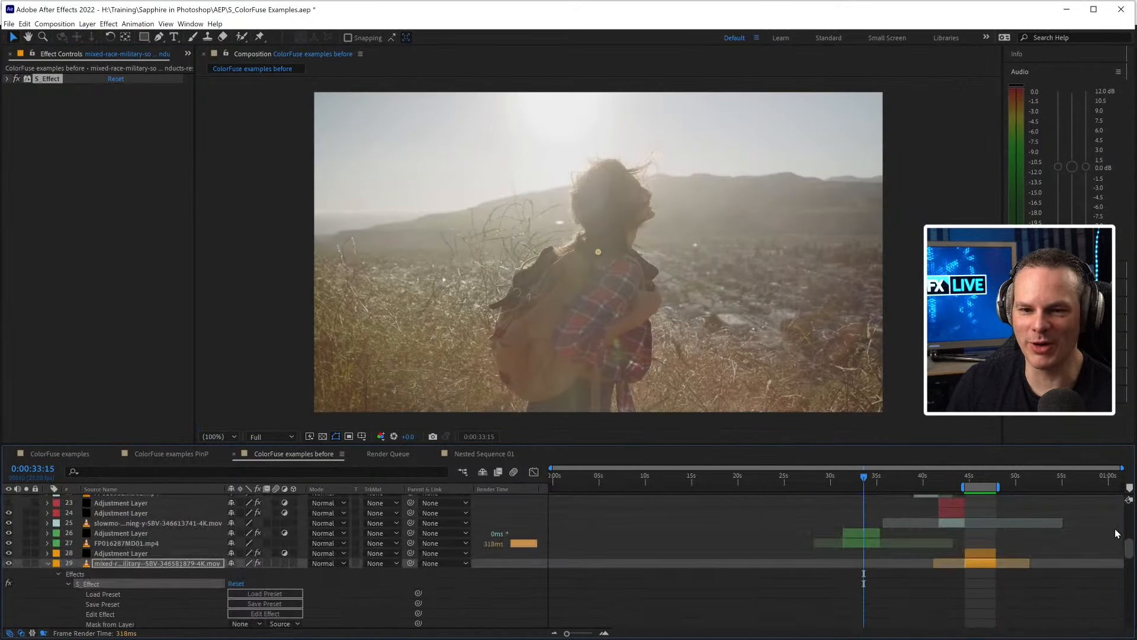
pyautogui.scroll(5, 1115, 533)
pyautogui.click(783, 485)
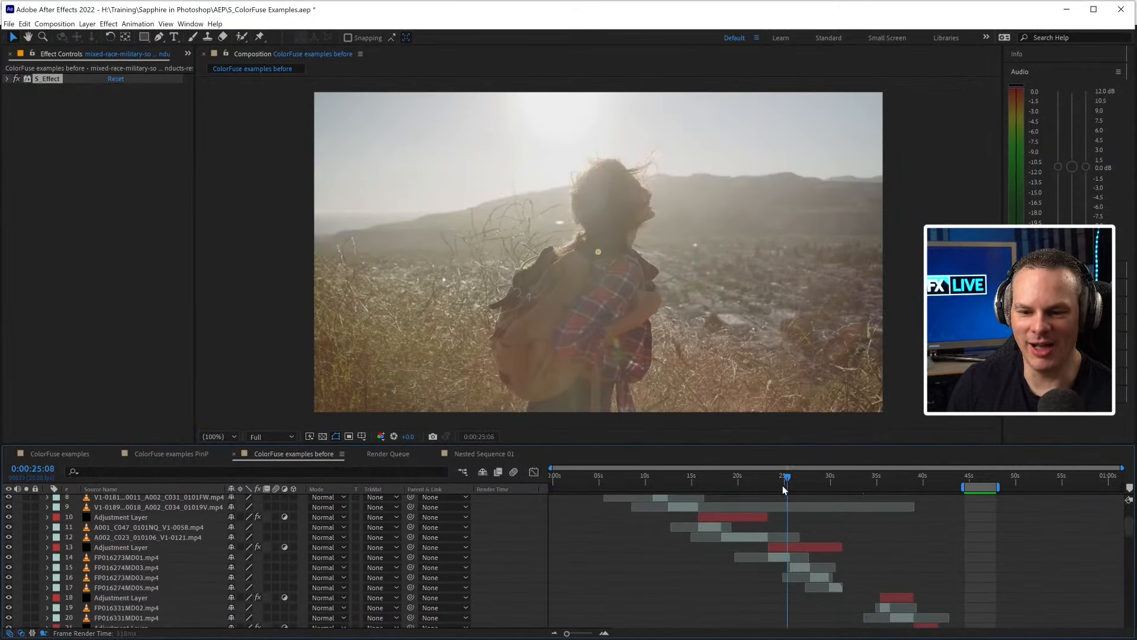
pyautogui.click(788, 548)
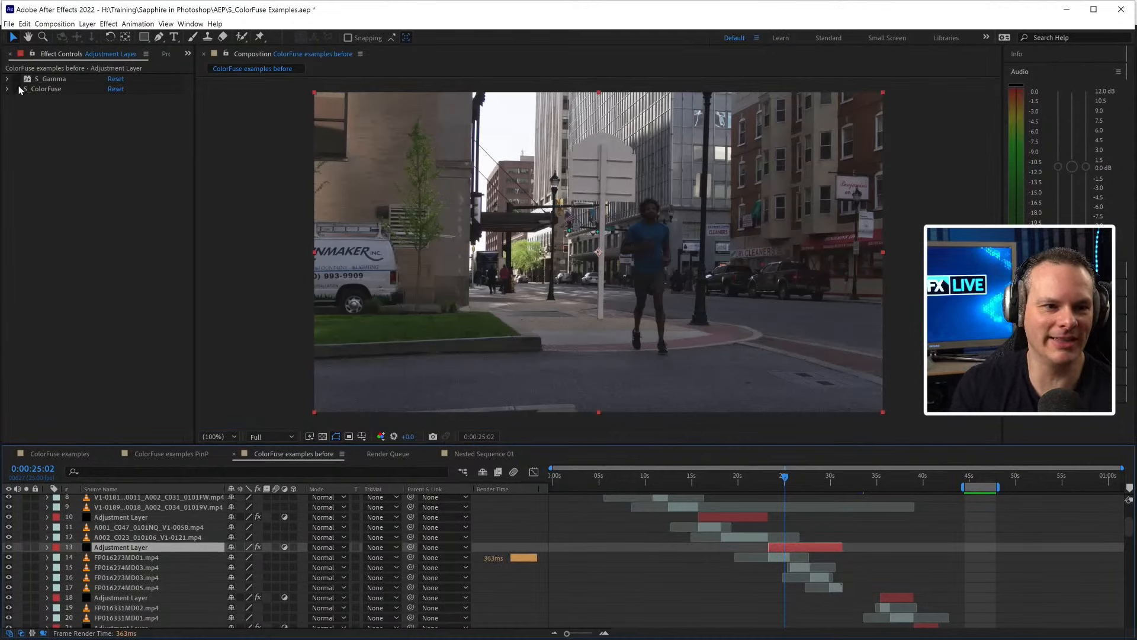
pyautogui.moveTo(17, 80); pyautogui.dragTo(17, 89)
pyautogui.click(7, 89)
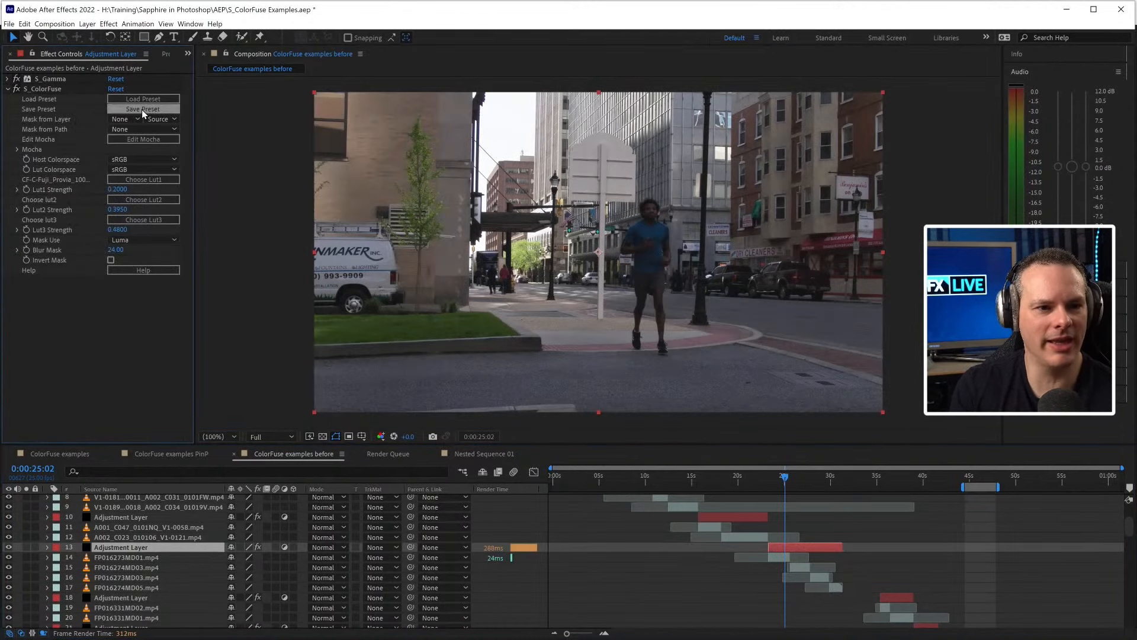
# - Draw a loose freehand spline around the running man in Mocha, save the project and return to After Effects
pyautogui.click(168, 143)
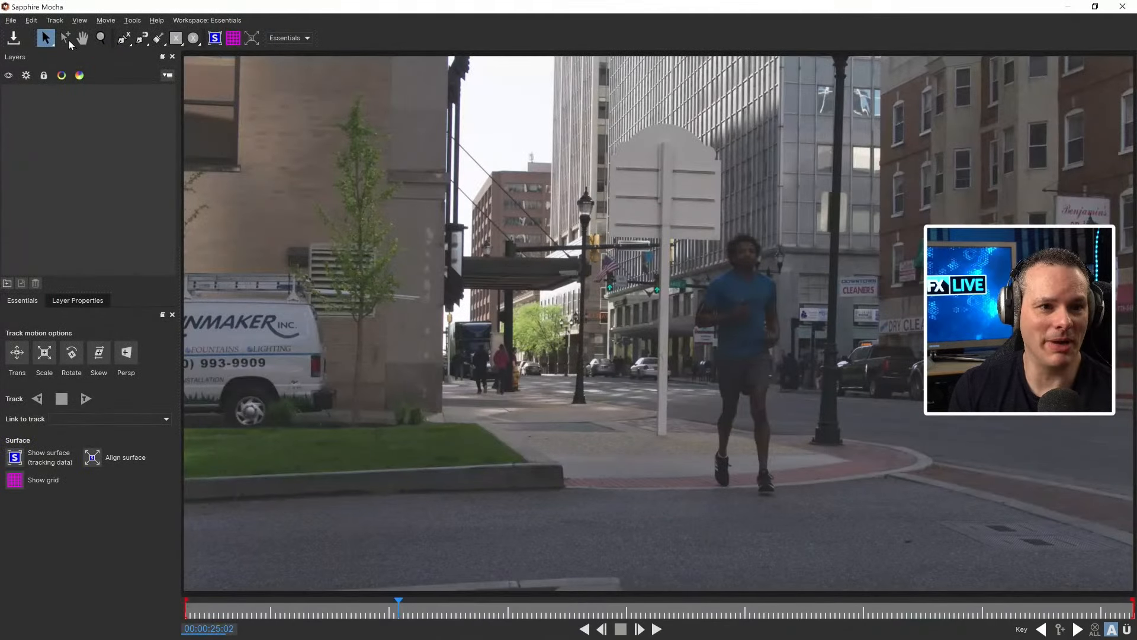
pyautogui.click(140, 42)
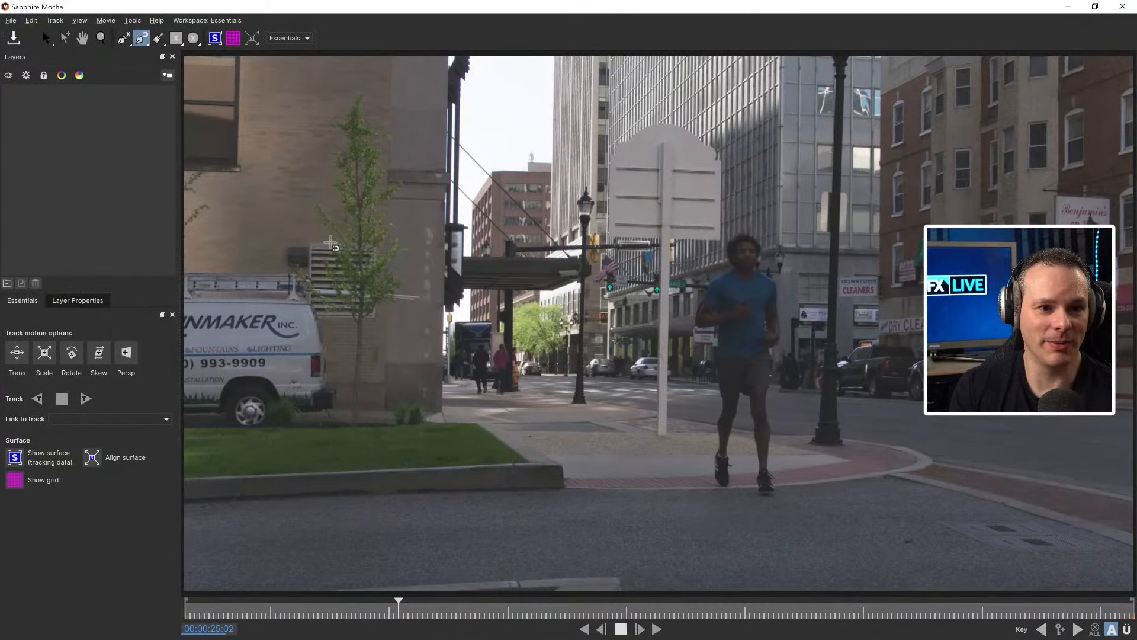
pyautogui.moveTo(716, 484)
pyautogui.mouseDown()
pyautogui.moveTo(722, 414)
pyautogui.moveTo(695, 281)
pyautogui.moveTo(724, 230)
pyautogui.moveTo(769, 244)
pyautogui.moveTo(781, 305)
pyautogui.moveTo(772, 416)
pyautogui.moveTo(785, 481)
pyautogui.moveTo(741, 511)
pyautogui.moveTo(709, 512)
pyautogui.mouseUp()
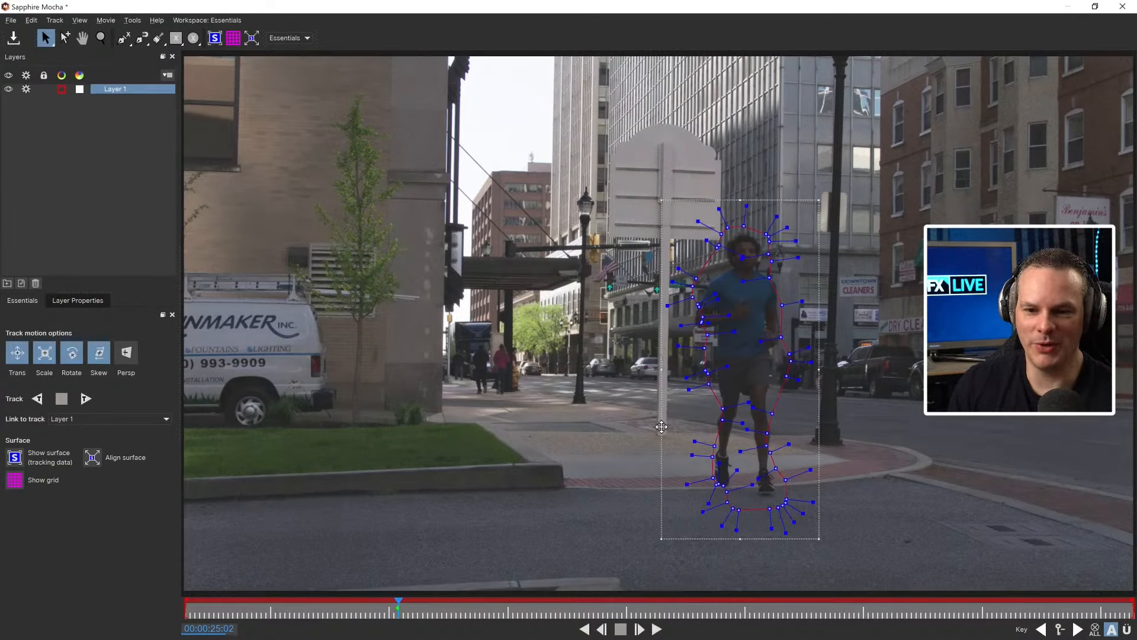
pyautogui.click(13, 38)
pyautogui.click(11, 20)
pyautogui.click(39, 148)
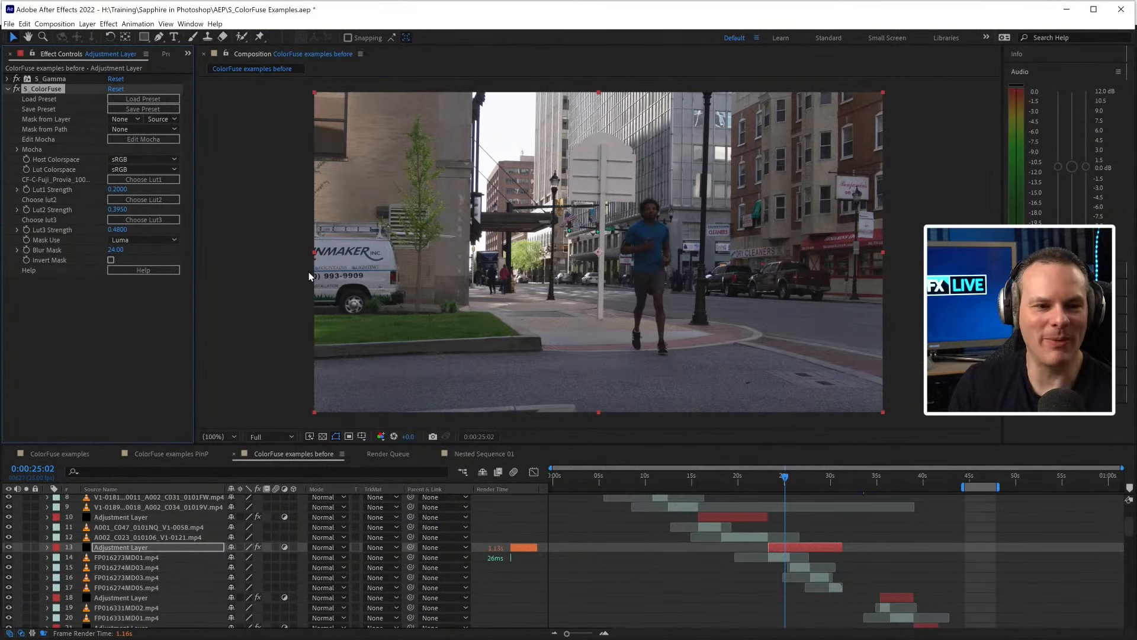
# - Check the runner's matte in S_ColorFuse with Show Mocha Only, and return to the normal view
pyautogui.click(123, 129)
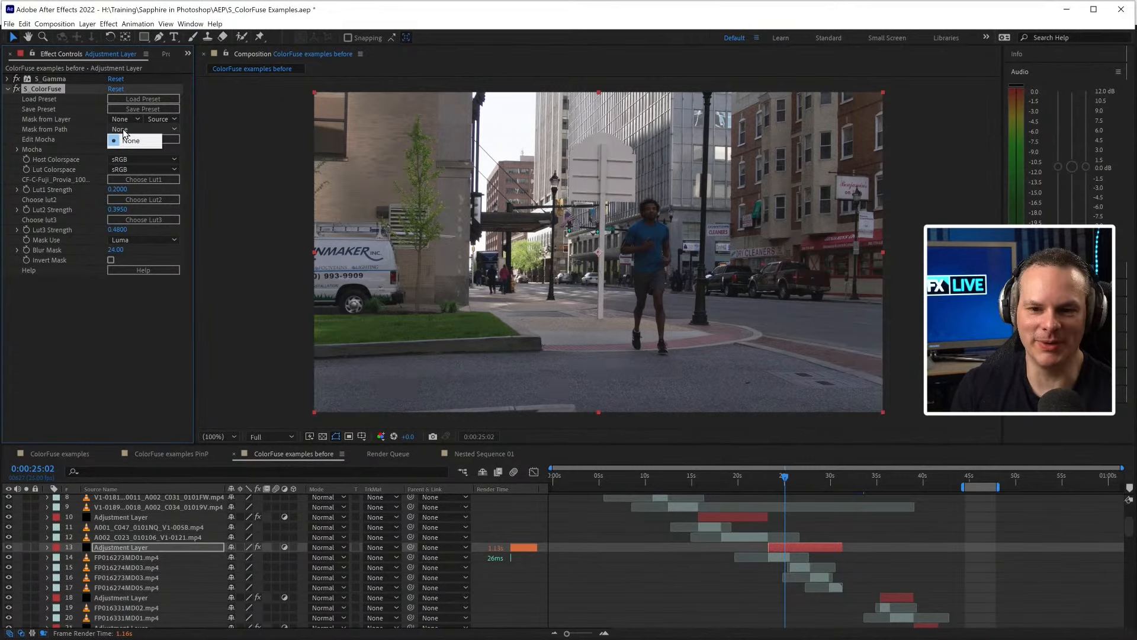
pyautogui.click(110, 265)
pyautogui.click(17, 149)
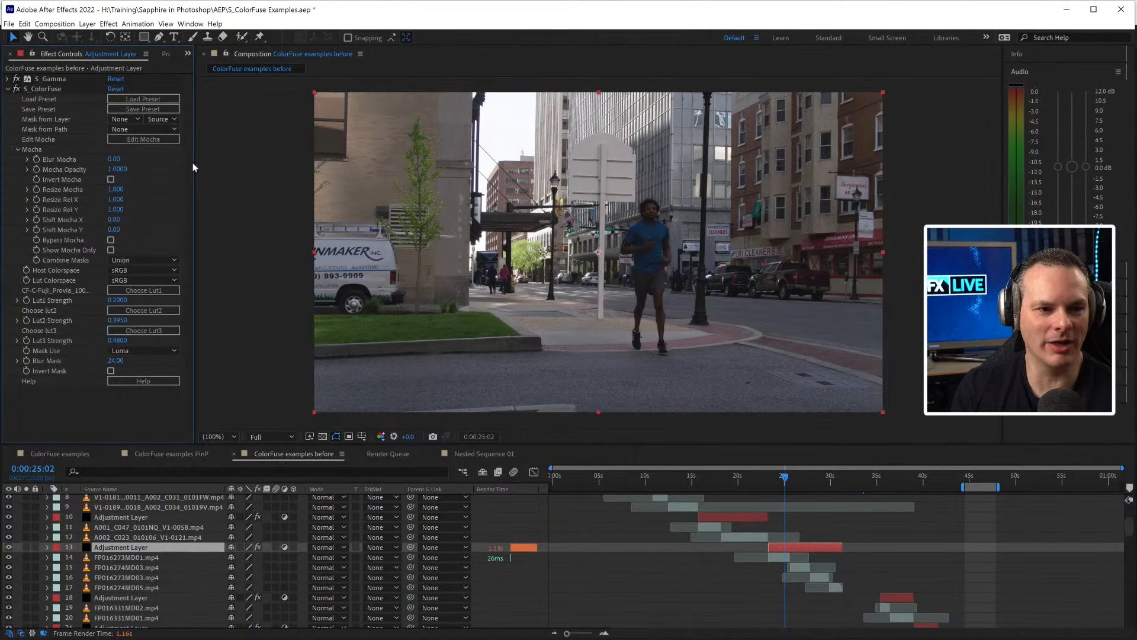
pyautogui.click(112, 250)
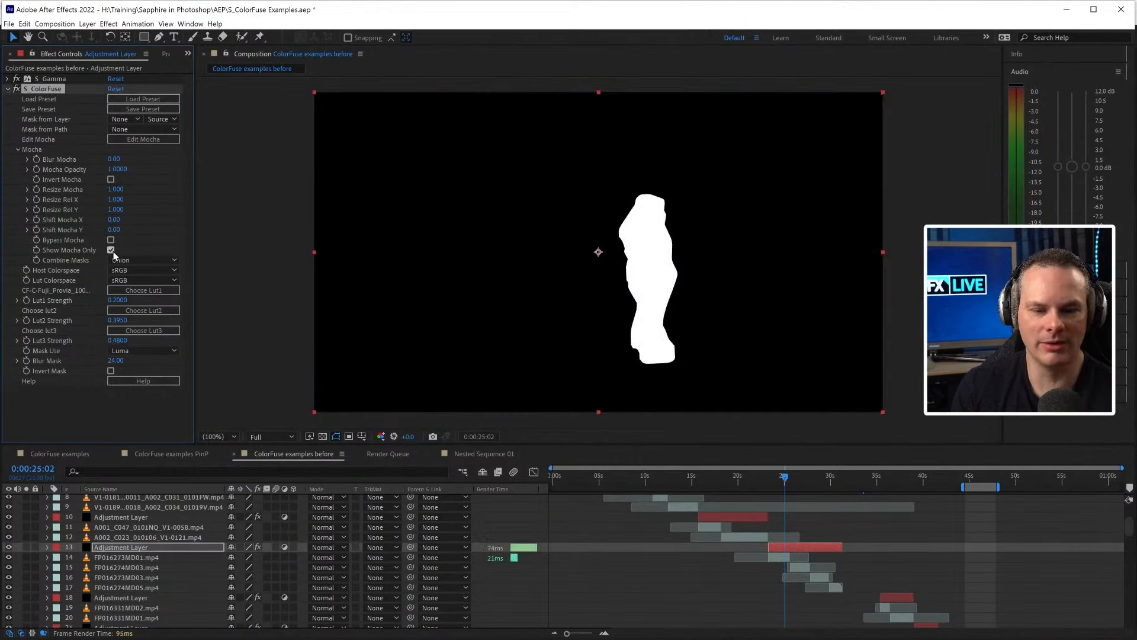
pyautogui.click(111, 250)
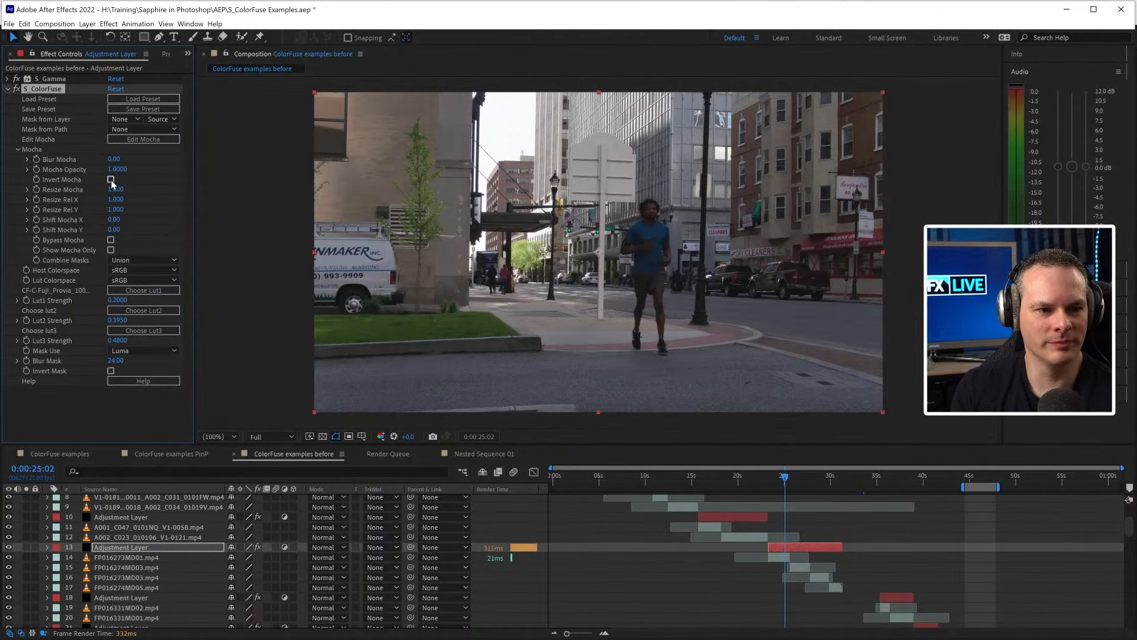
# - Invert the Mocha mask in S_ColorFuse and raise the strengths of Lut1, Lut2 and Lut3 to 1.0000
pyautogui.click(111, 179)
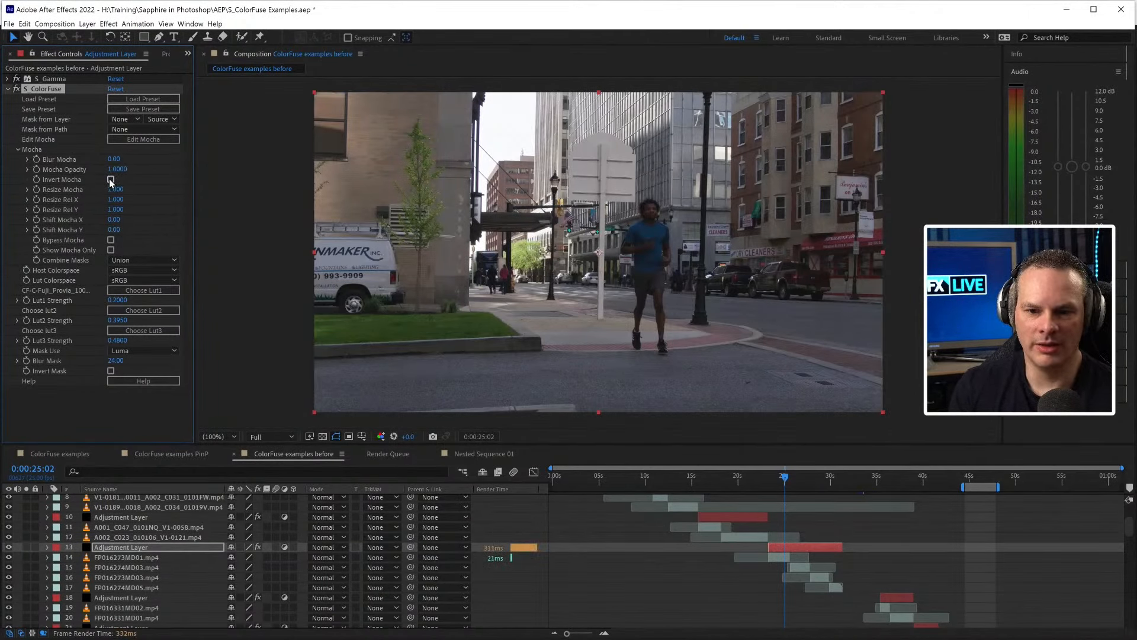
pyautogui.moveTo(116, 299); pyautogui.dragTo(178, 301)
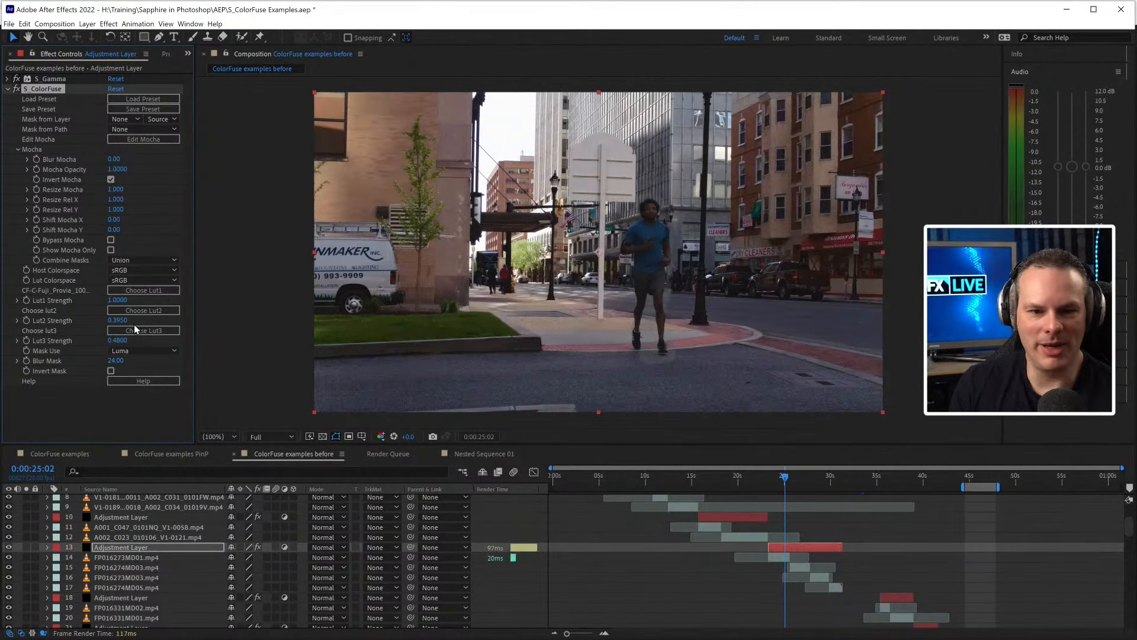
pyautogui.moveTo(419, 320); pyautogui.dragTo(450, 320)
pyautogui.moveTo(117, 341); pyautogui.dragTo(178, 341)
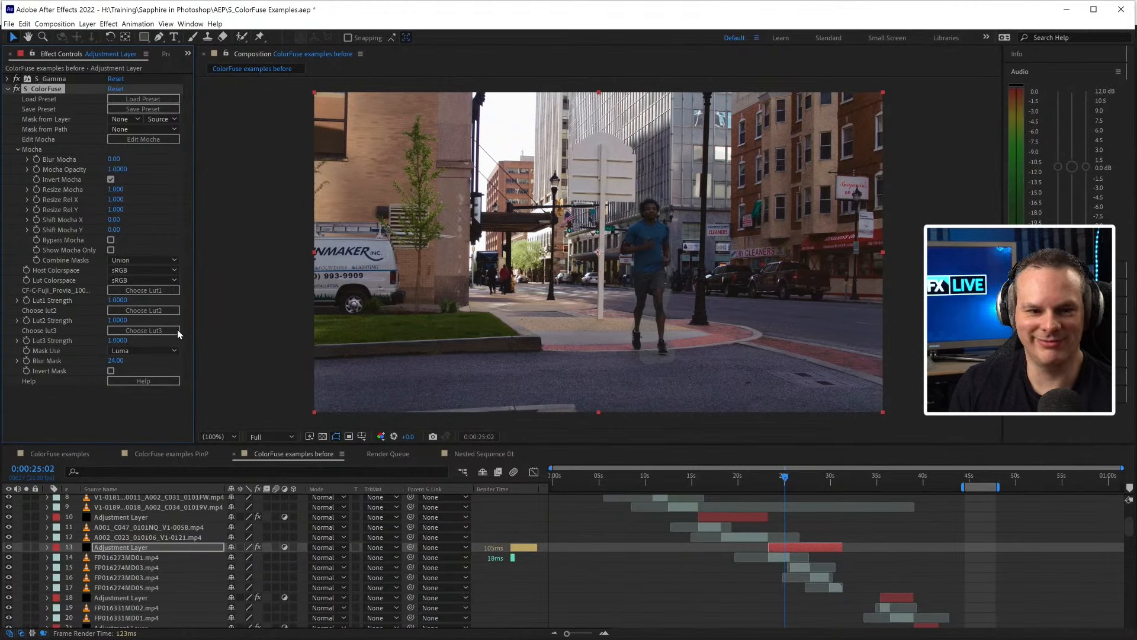
# - Turn off Invert Mocha to grade only the runner, and disable and collapse S_ColorFuse
pyautogui.click(17, 91)
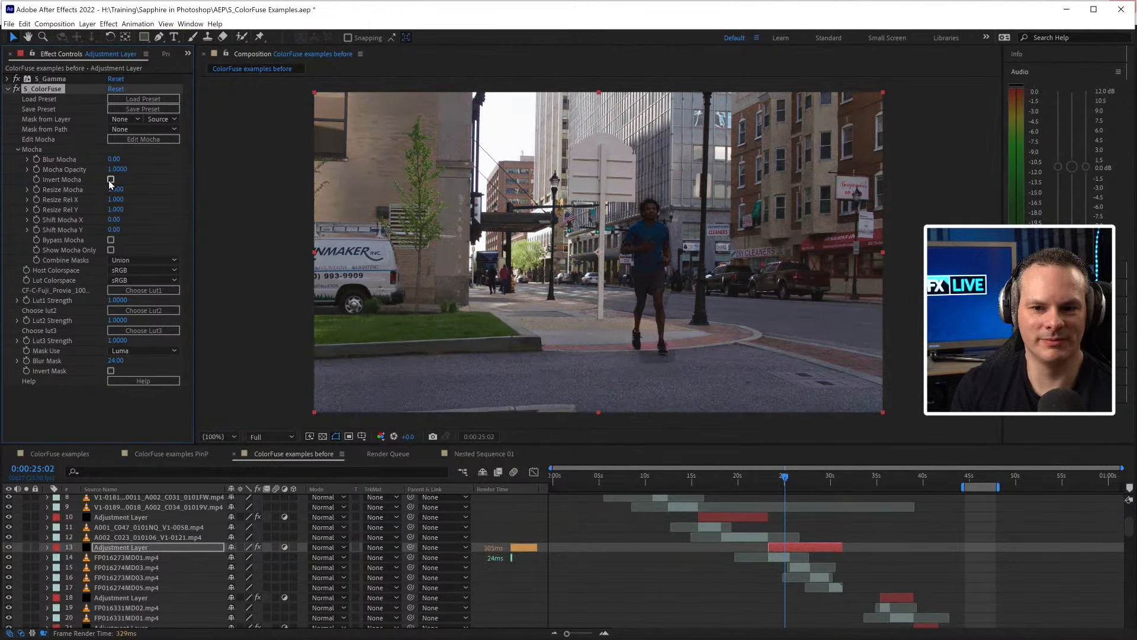
pyautogui.click(110, 180)
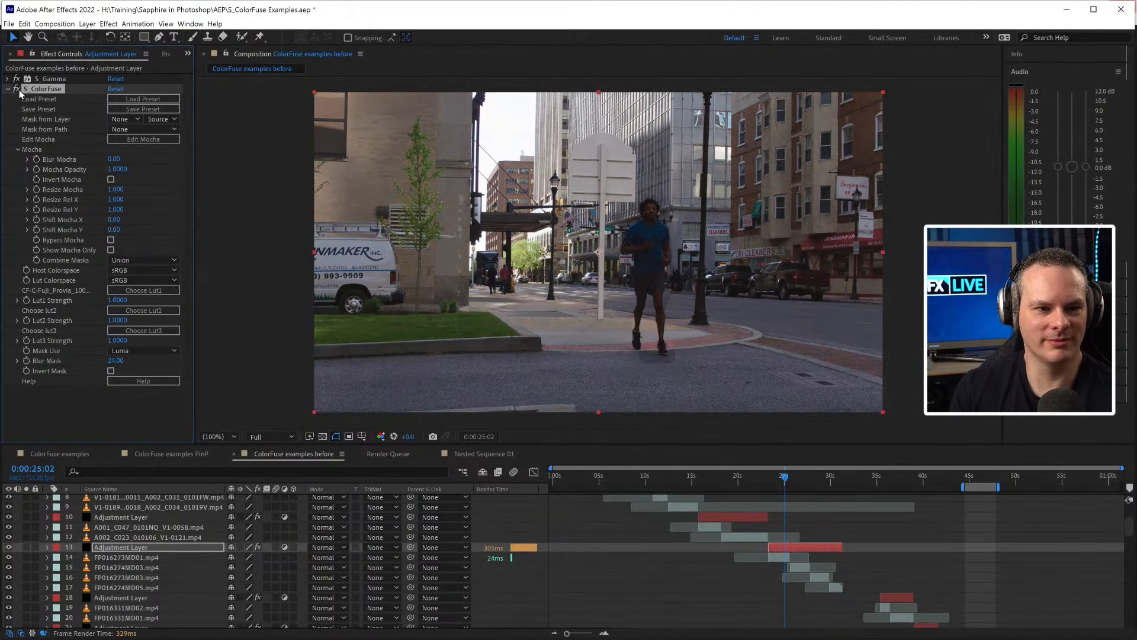
pyautogui.click(17, 89)
pyautogui.click(8, 89)
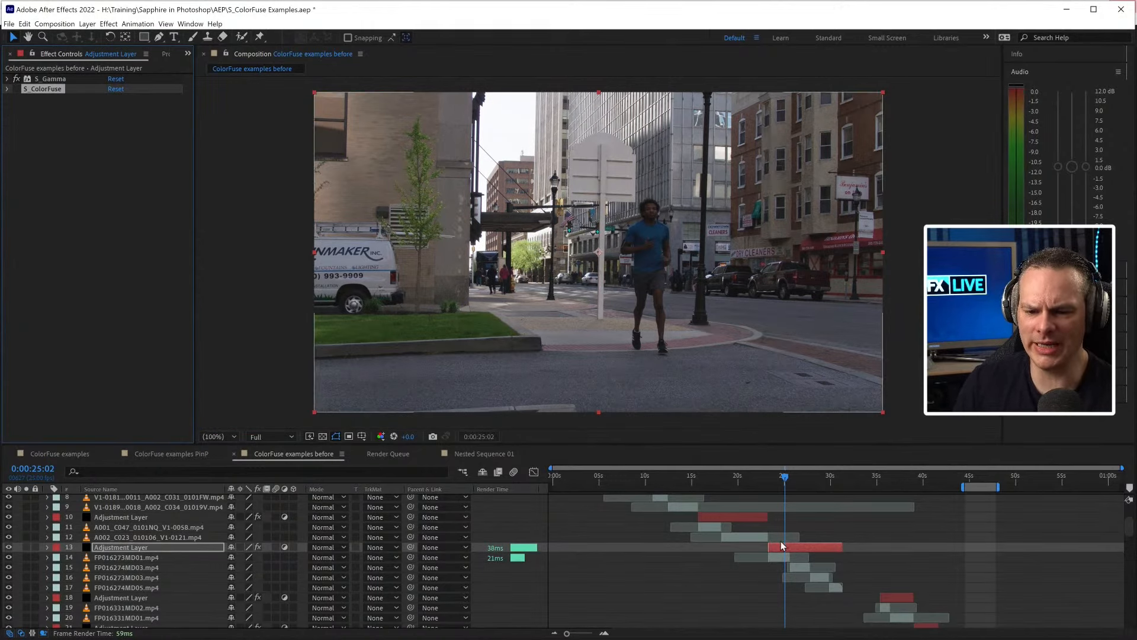
# - With the current time at 0:00:24:14, browse the Film Wash Vol 4 folder of LUTs for S_ColorFuse without loading any
pyautogui.click(780, 481)
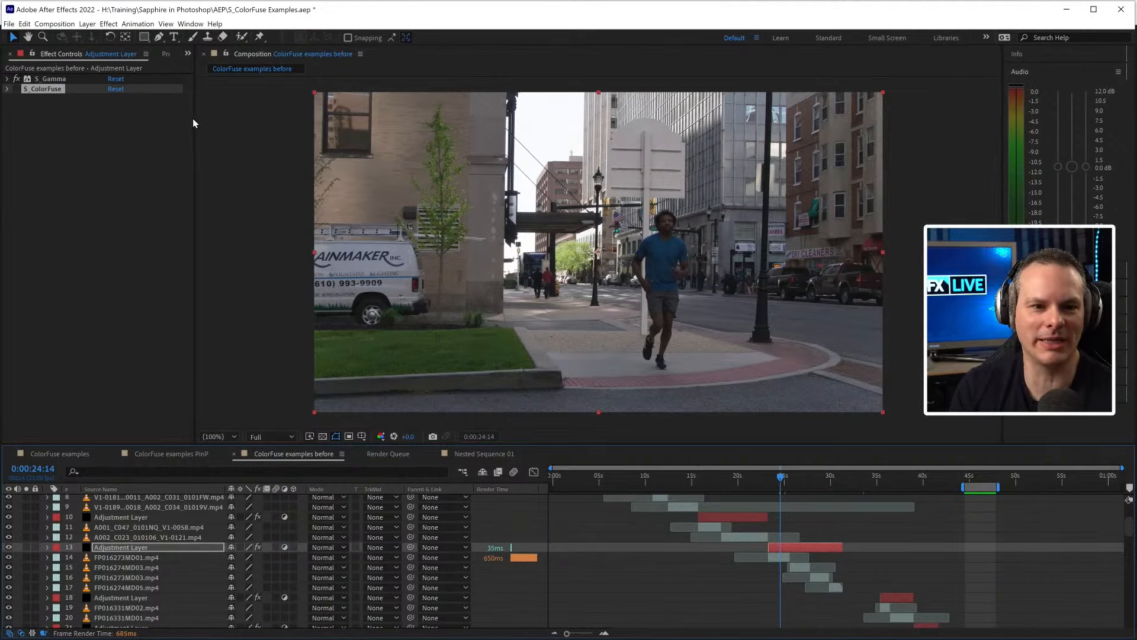
pyautogui.moveTo(195, 119); pyautogui.dragTo(219, 120)
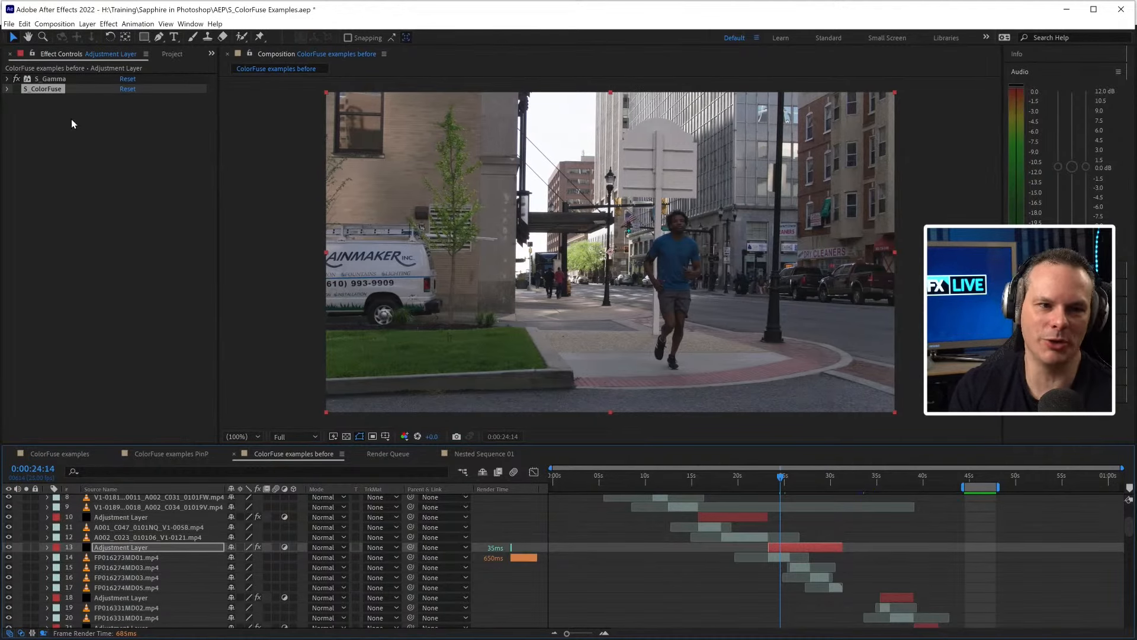
pyautogui.click(8, 88)
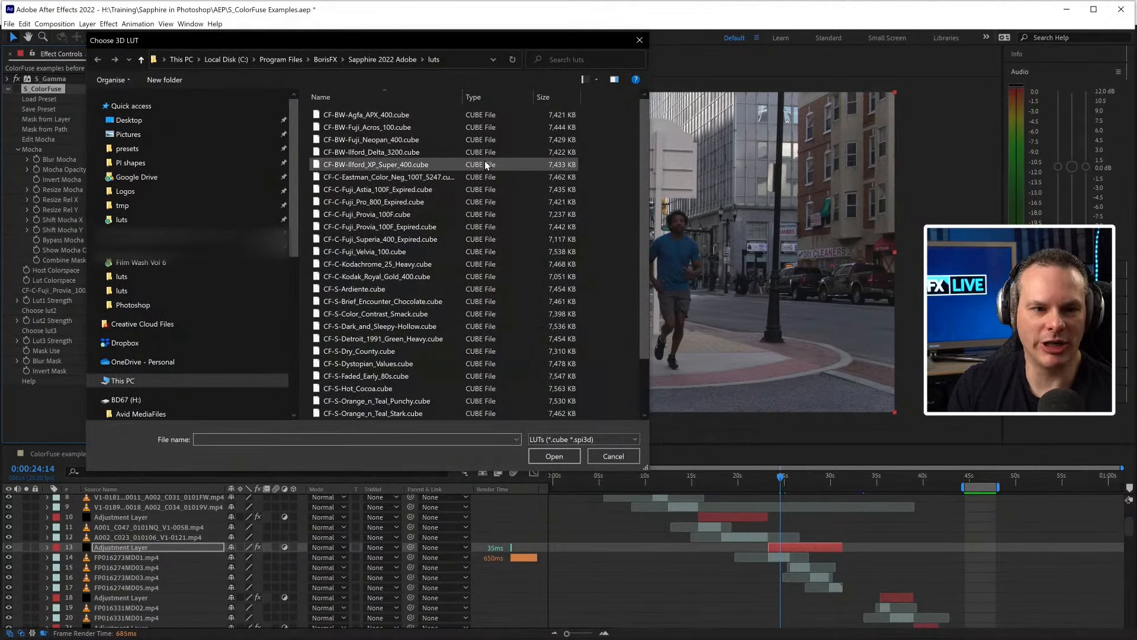
pyautogui.click(122, 220)
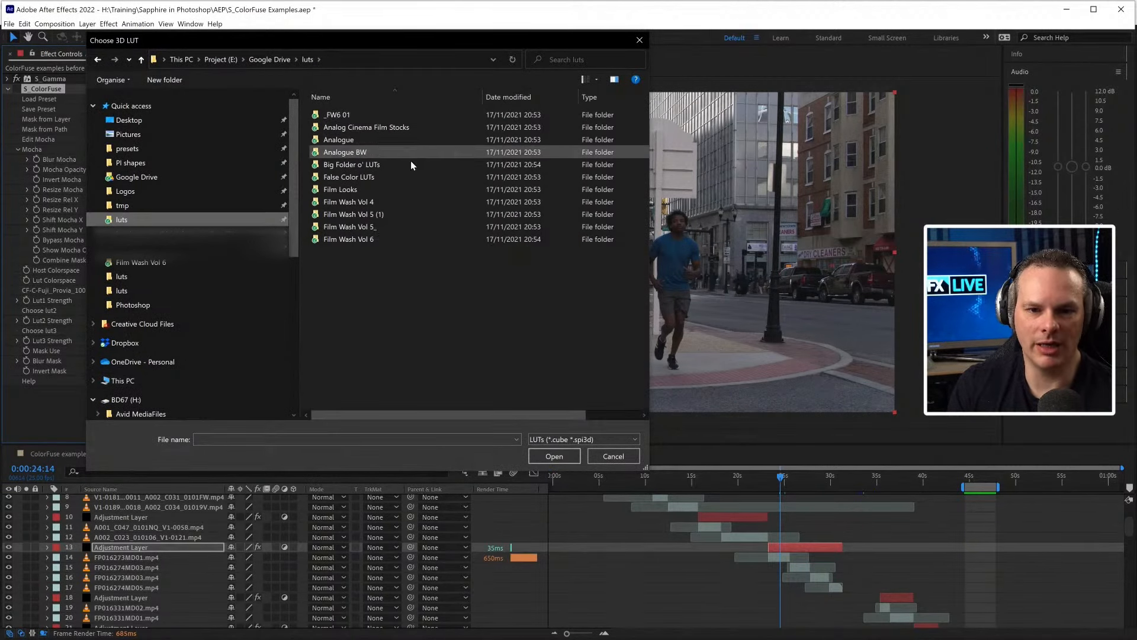
pyautogui.doubleClick(373, 202)
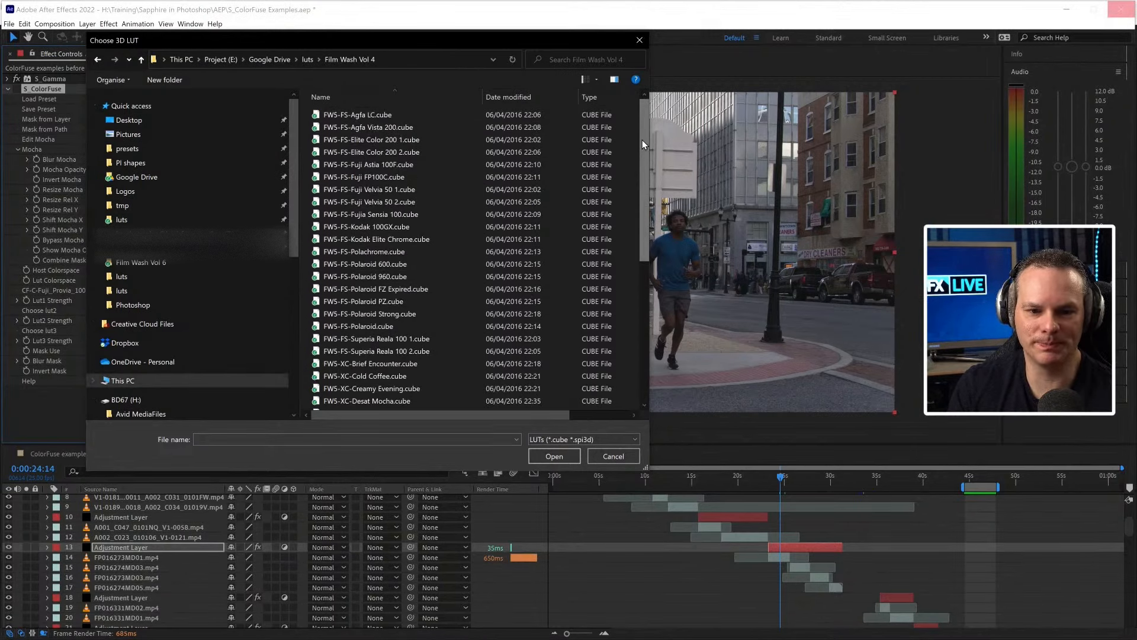
pyautogui.moveTo(644, 139); pyautogui.dragTo(634, 324)
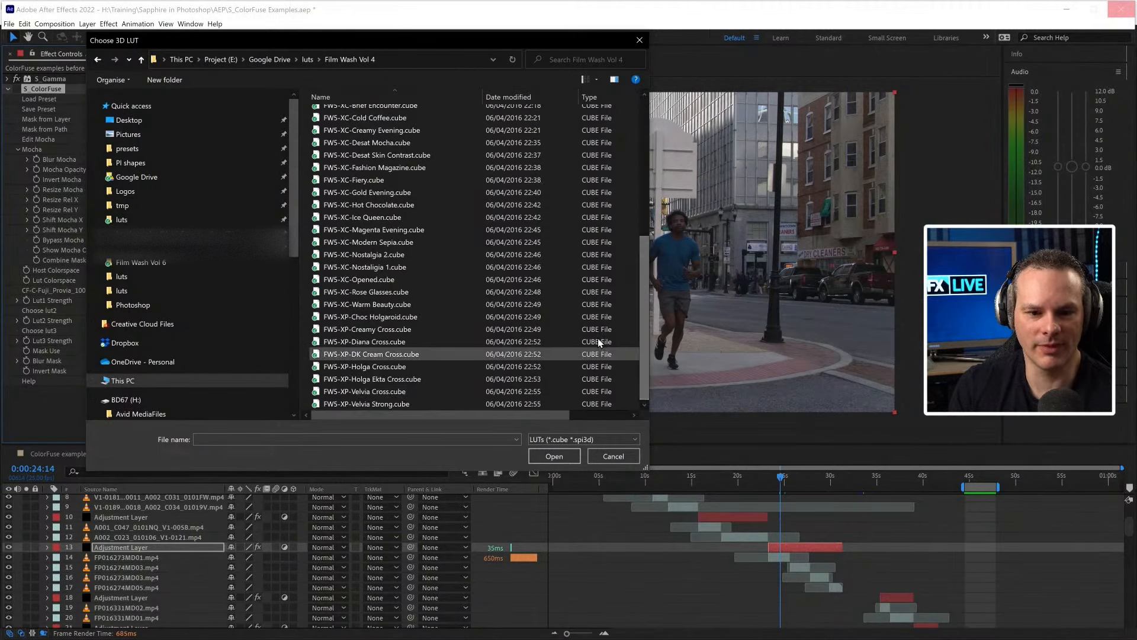
pyautogui.click(613, 456)
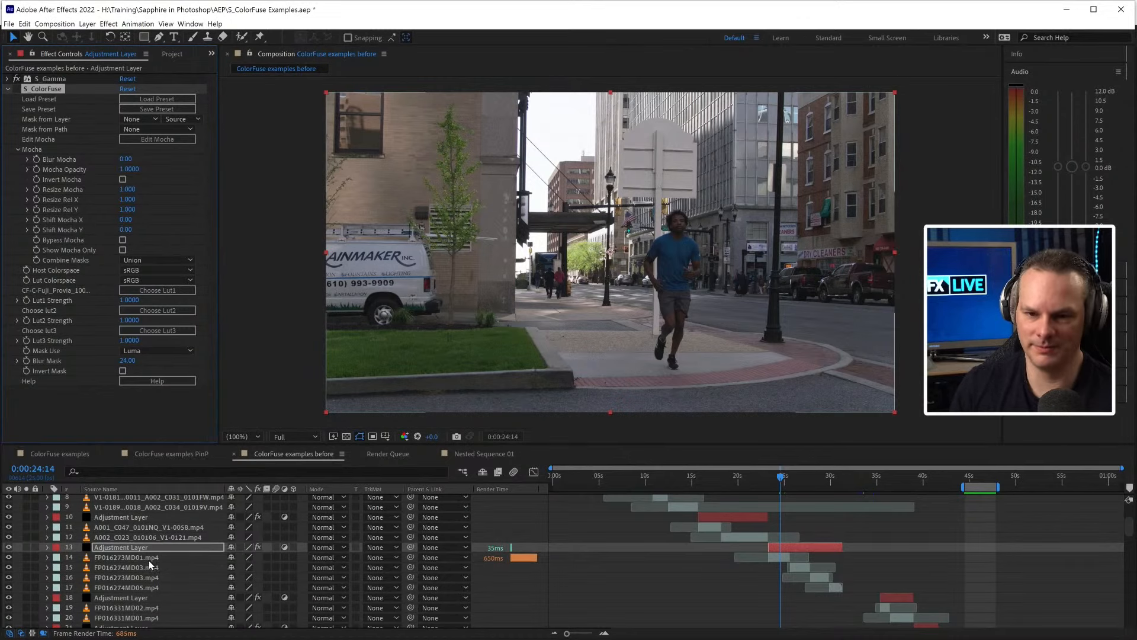
# - Set the work area to span the adjustment layer above the running man shots, and move the current time to 0:00:25:00
pyautogui.press('space')
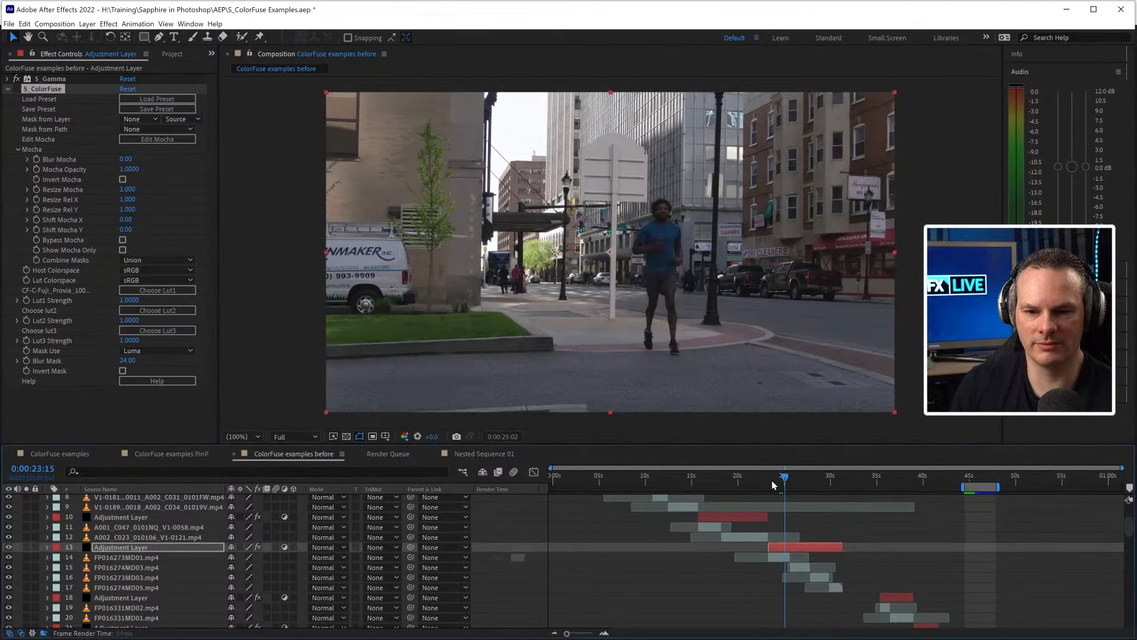
pyautogui.click(772, 481)
pyautogui.click(165, 549)
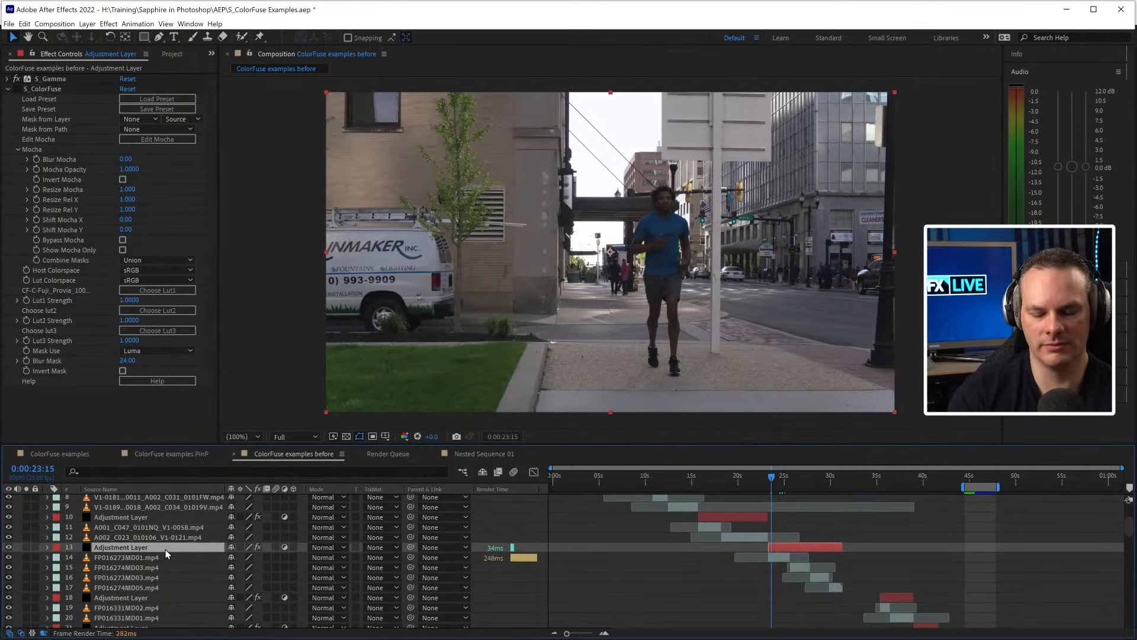
pyautogui.press('b')
pyautogui.press('o')
pyautogui.press('n')
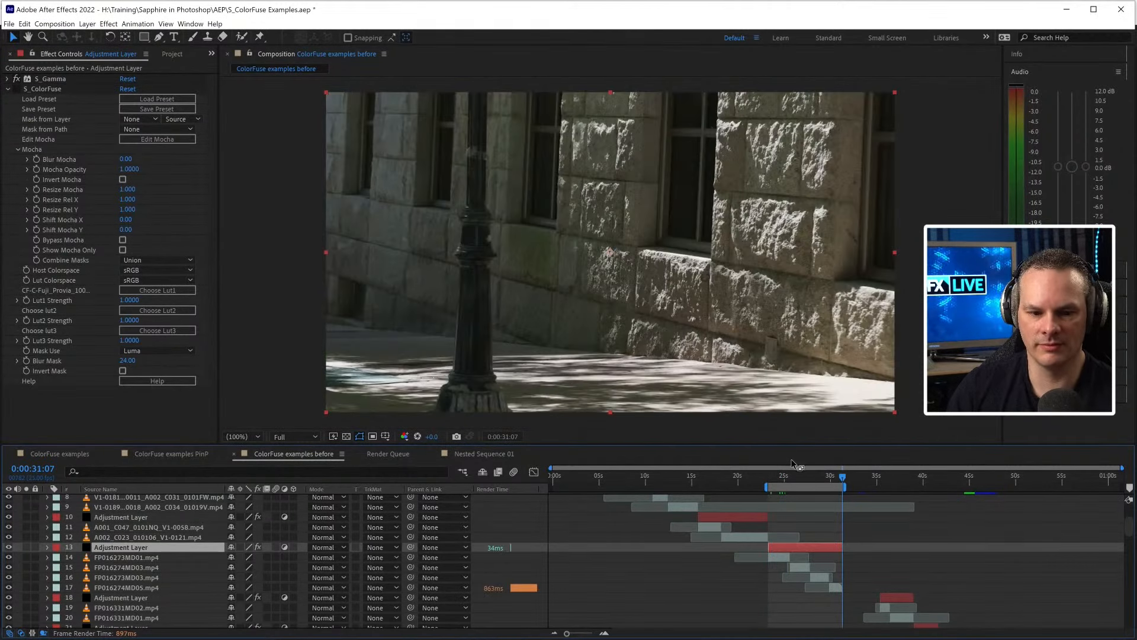
pyautogui.click(785, 480)
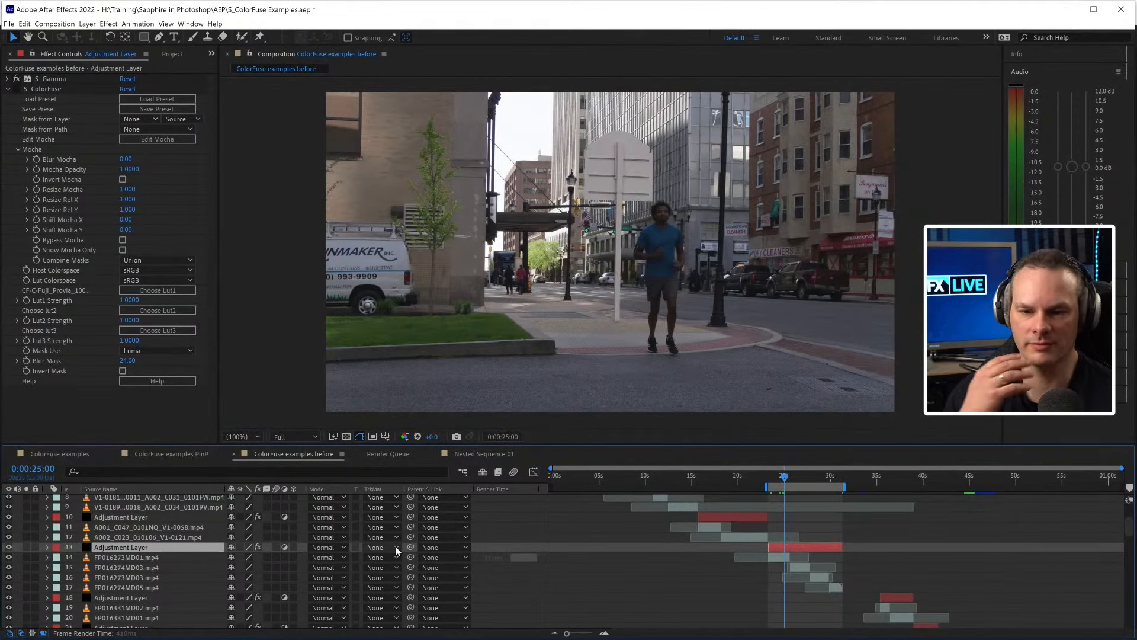
# - Turn S_ColorFuse back on for the adjustment layer above the runner shots and reset its parameters to their defaults
pyautogui.press('space')
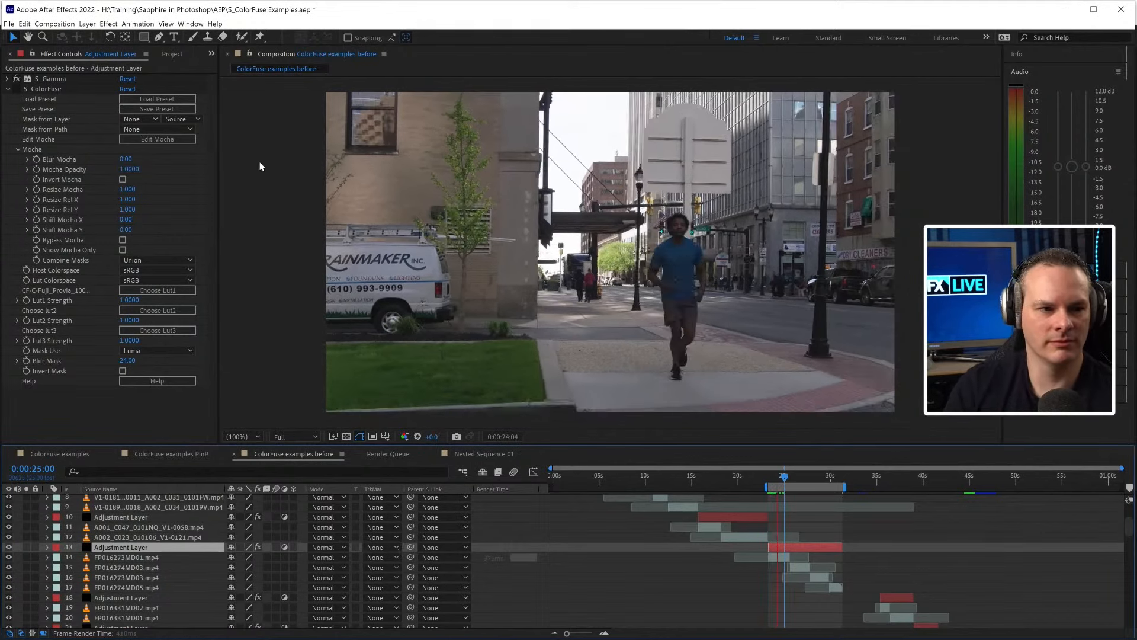
pyautogui.press('space')
pyautogui.click(17, 89)
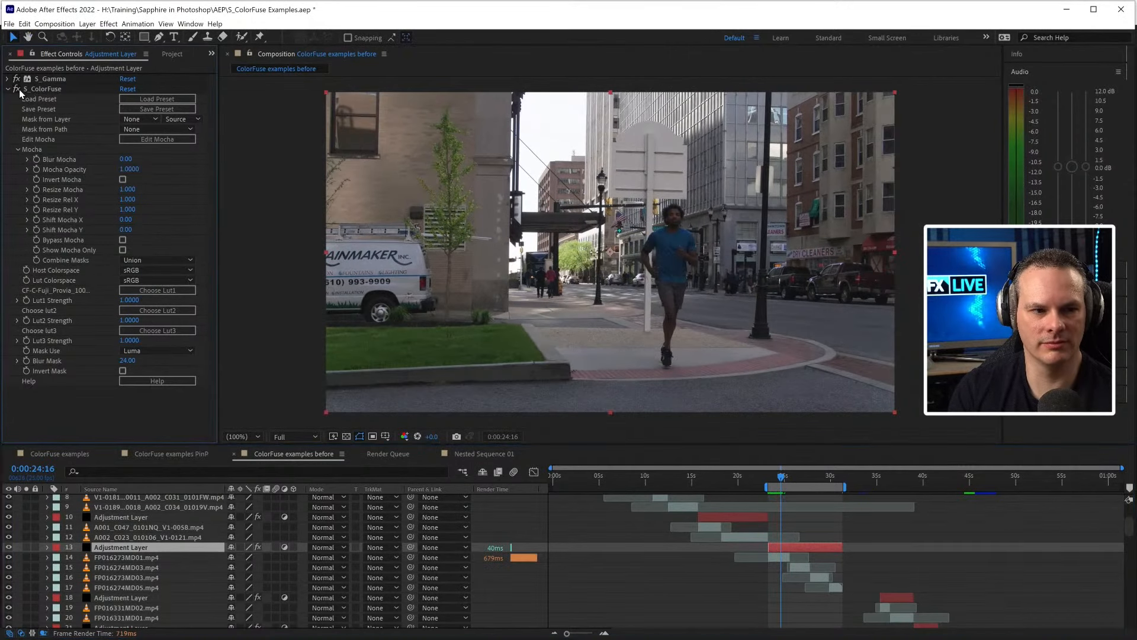
pyautogui.click(128, 88)
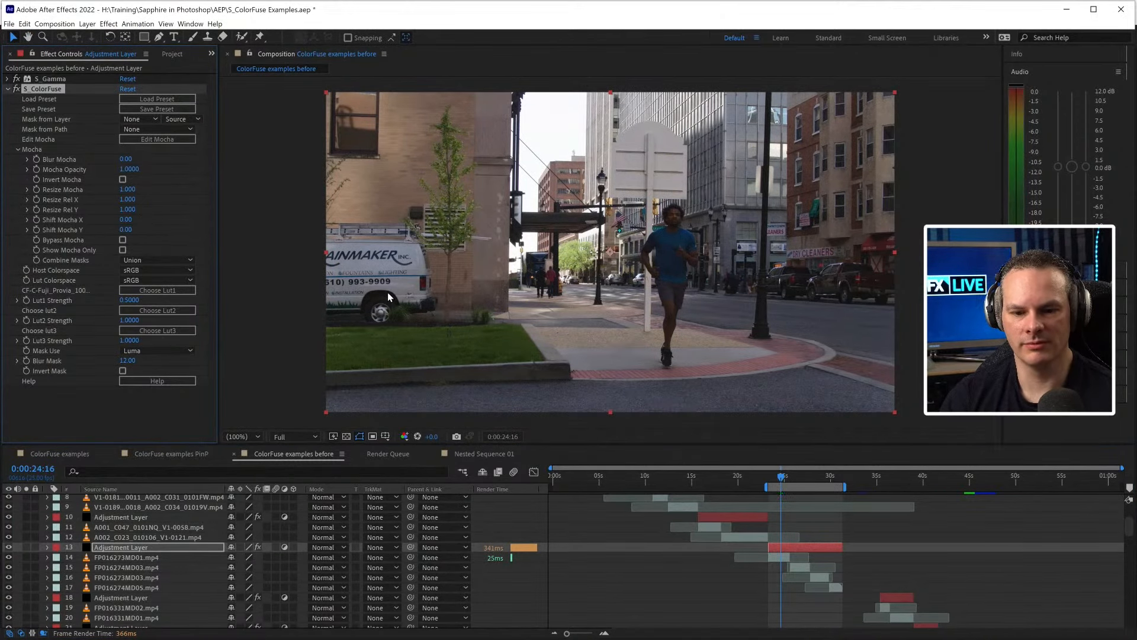
# - Preview the S_ColorFuse look on the runner shots, then scrub to the wide intersection shot at 0:00:27:13
pyautogui.press('space')
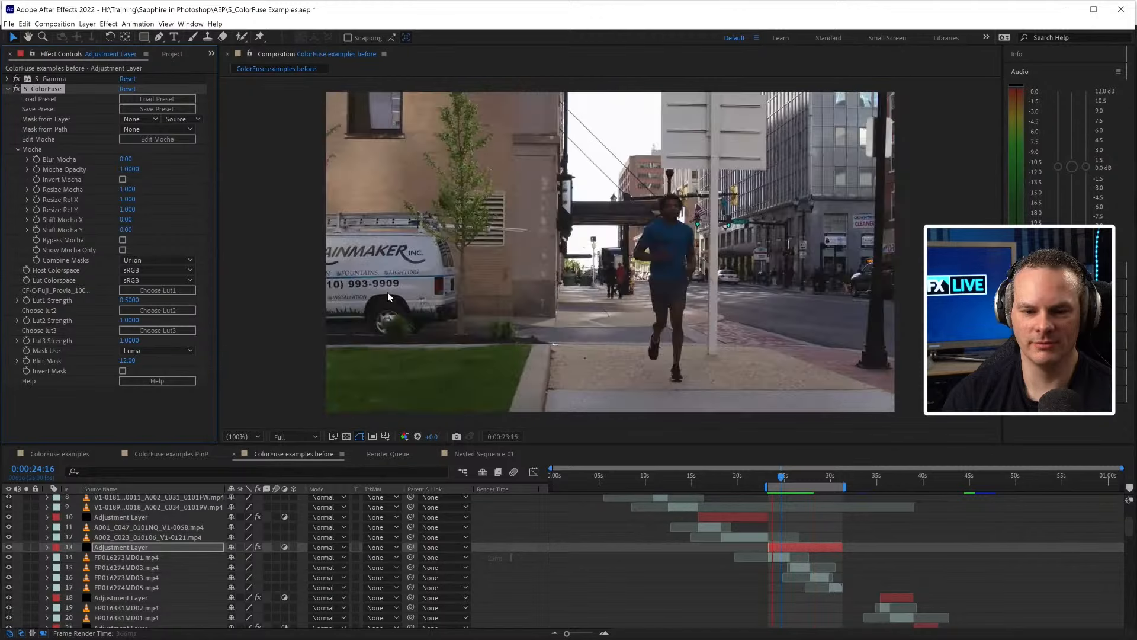
pyautogui.moveTo(781, 478); pyautogui.dragTo(797, 478)
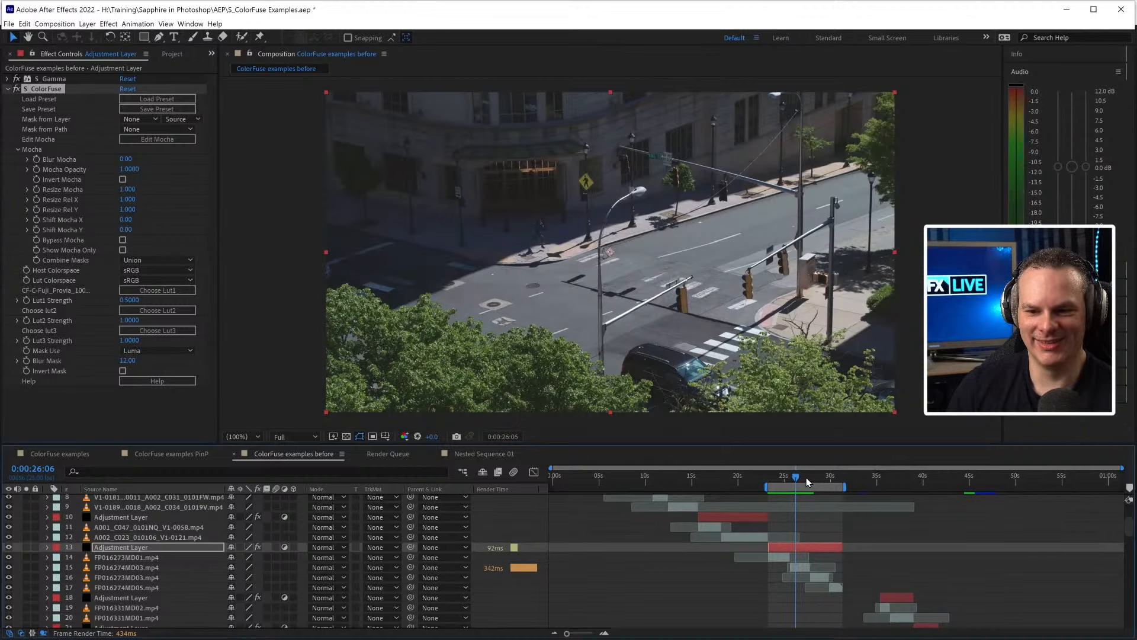
pyautogui.moveTo(805, 478); pyautogui.dragTo(802, 478)
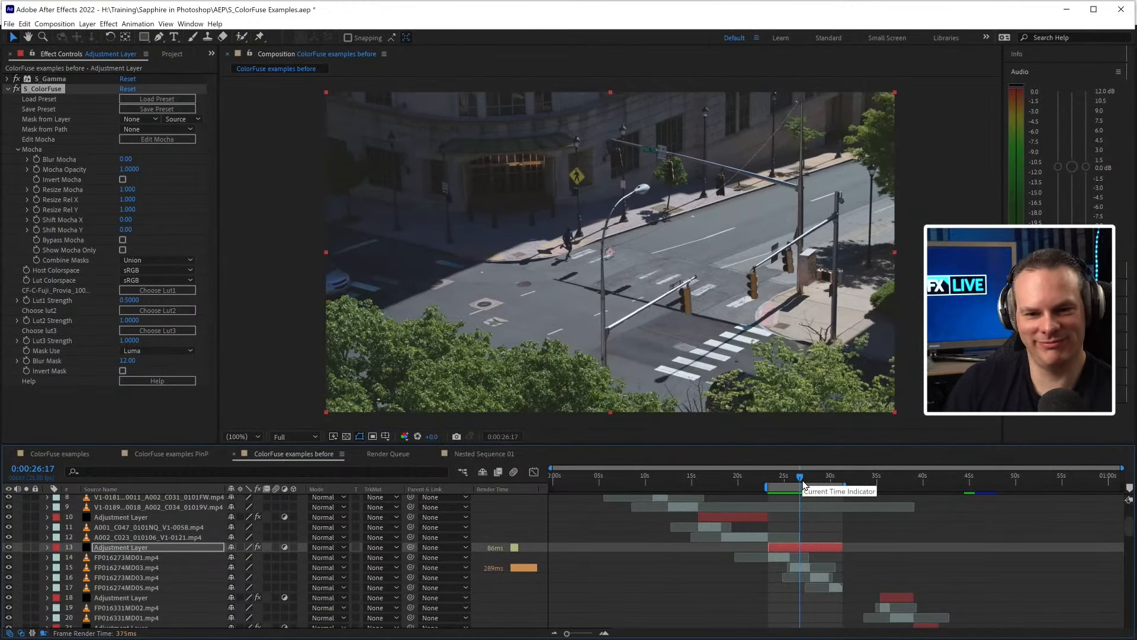
pyautogui.moveTo(802, 475); pyautogui.dragTo(807, 477)
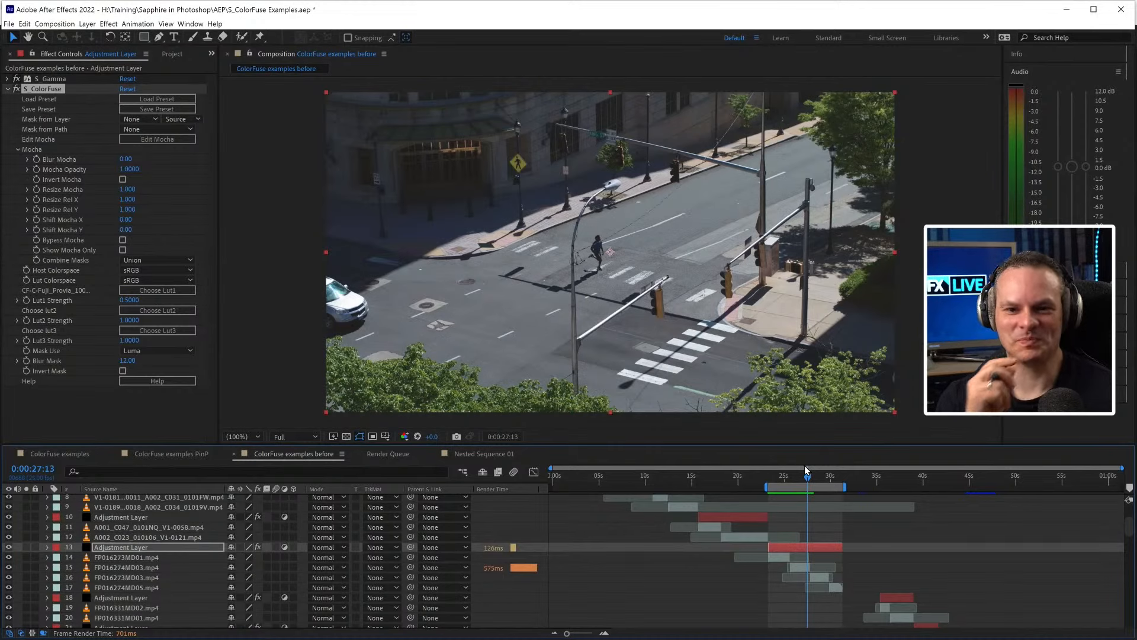
# - Play back the graded work area in two passes, stopping on the tree-lined street shot at 0:00:28:16
pyautogui.press('space')
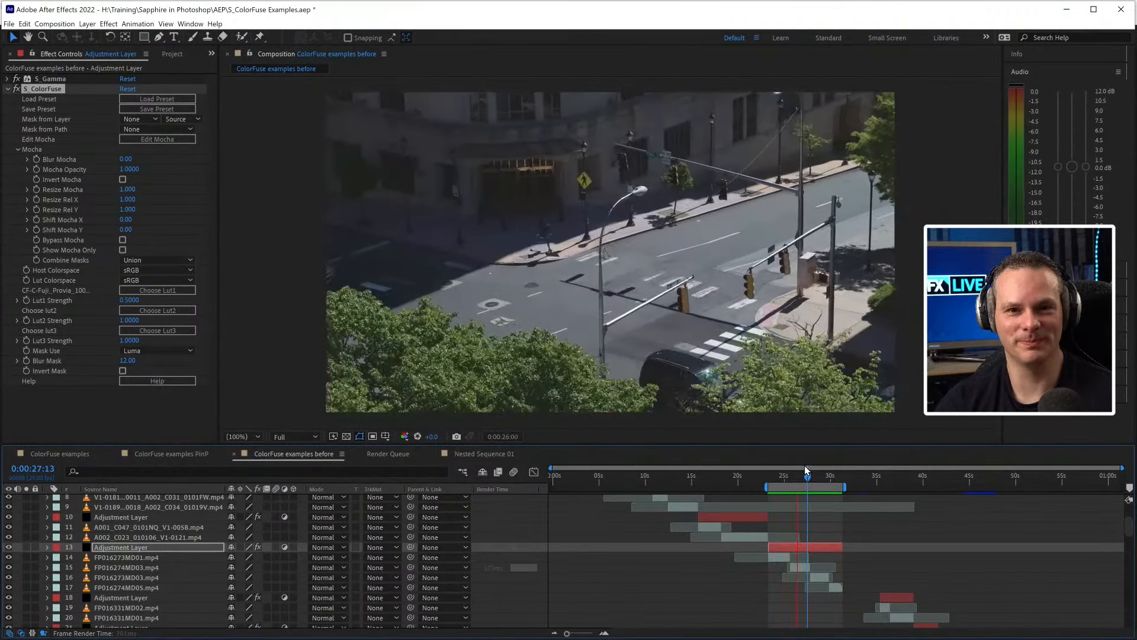
pyautogui.press('space')
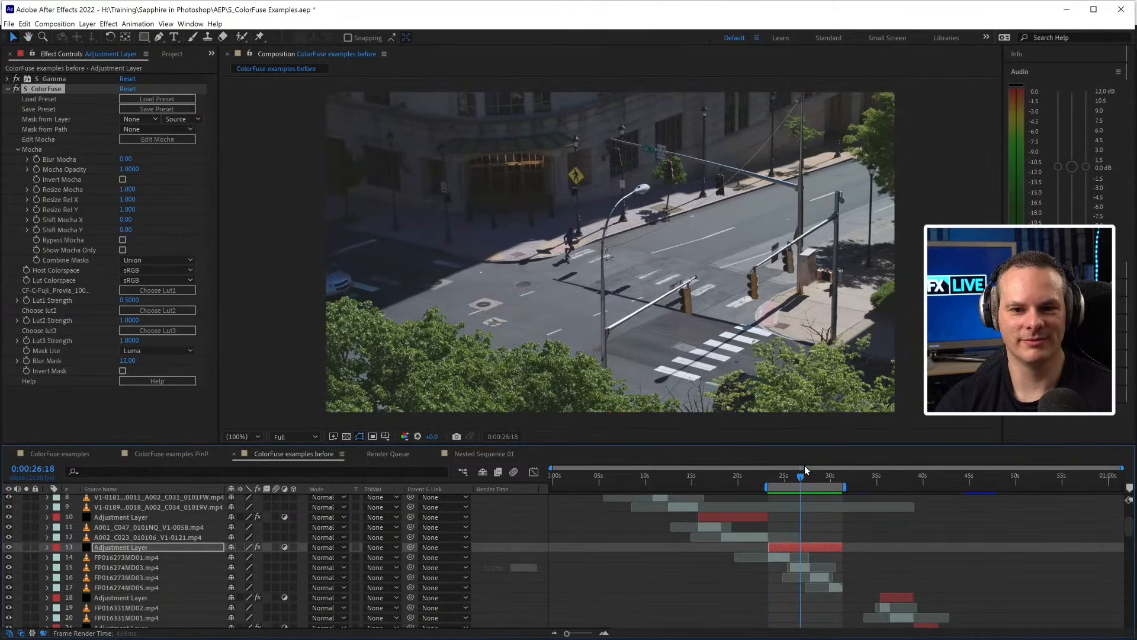
pyautogui.press('space')
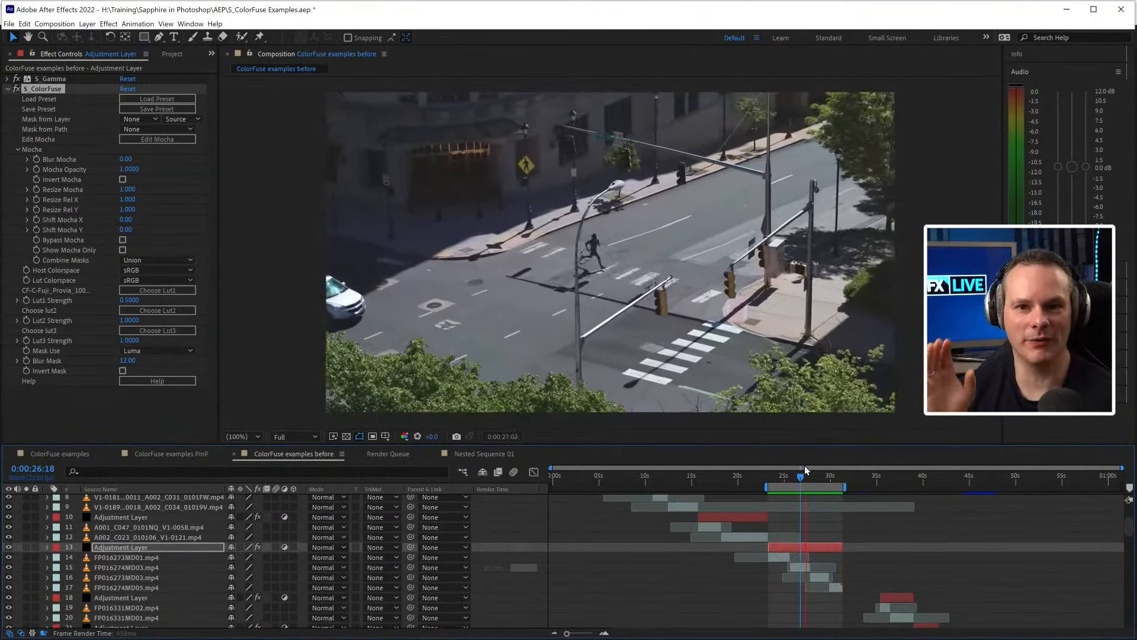
pyautogui.press('space')
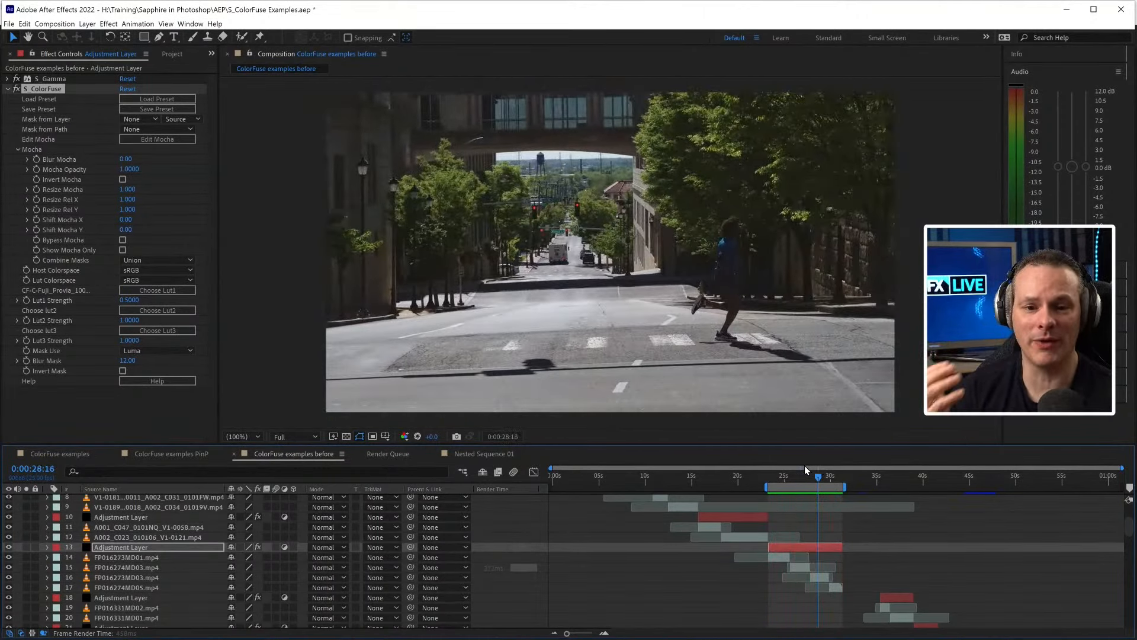
# - Compare the grade on the street-level runner shot at 0:00:24:00 with the intersection shot at 0:00:27:16
pyautogui.click(774, 480)
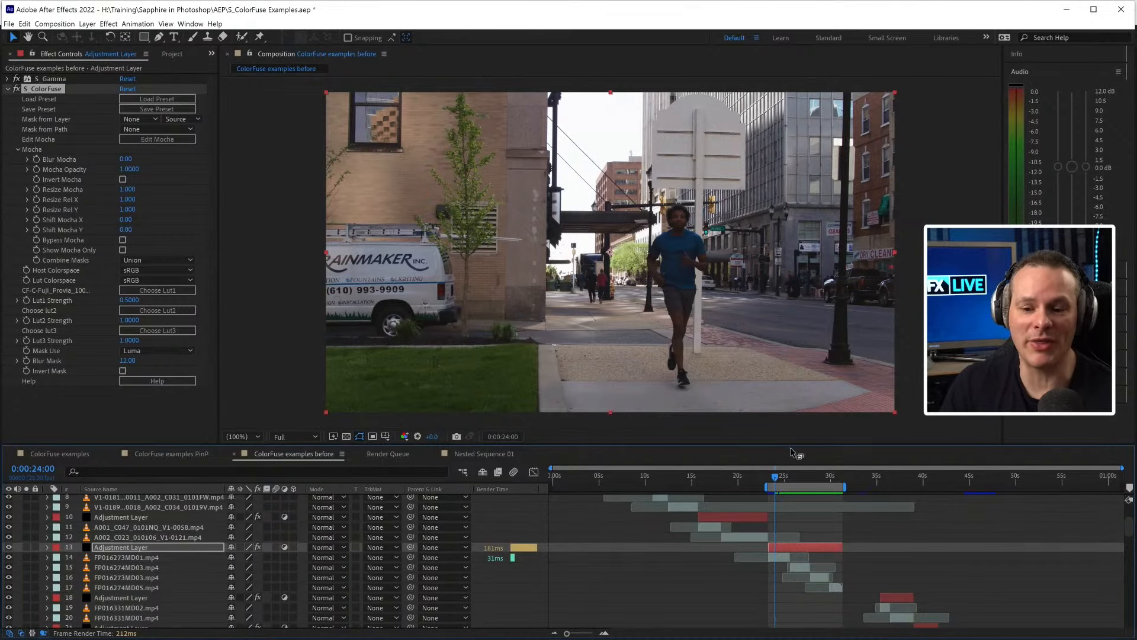
pyautogui.moveTo(779, 478); pyautogui.dragTo(810, 479)
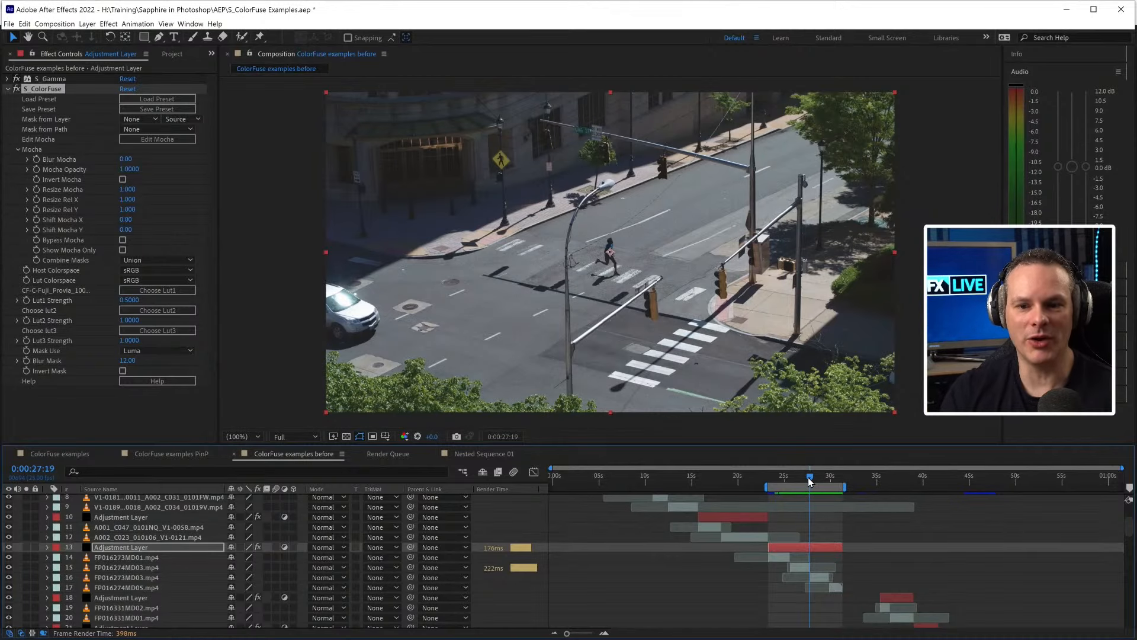
pyautogui.moveTo(809, 477)
pyautogui.mouseDown()
pyautogui.moveTo(826, 479)
pyautogui.moveTo(807, 477)
pyautogui.mouseUp()
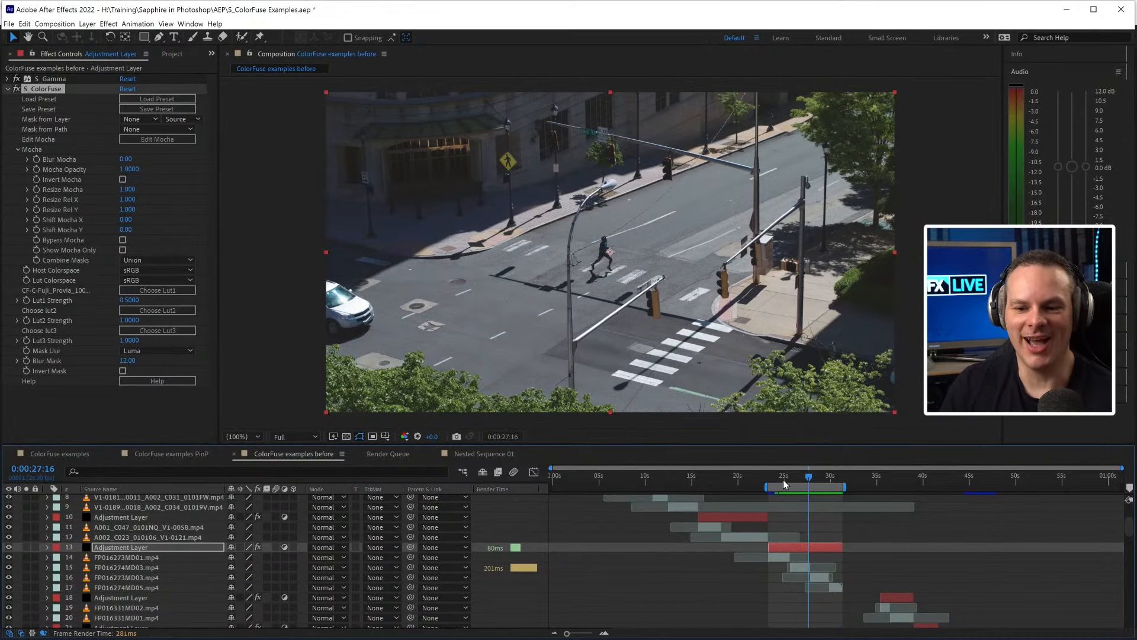
# - Review the runner shot again, then compare the intersection shot at 0:00:27:16 with and without the adjustment layer
pyautogui.click(781, 478)
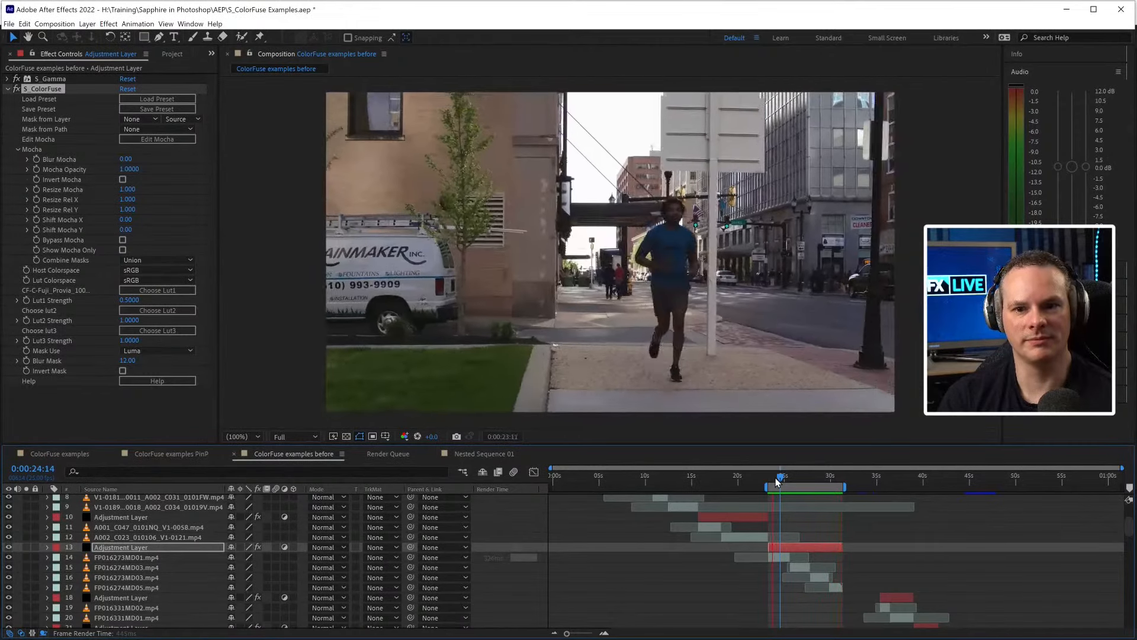
pyautogui.click(777, 481)
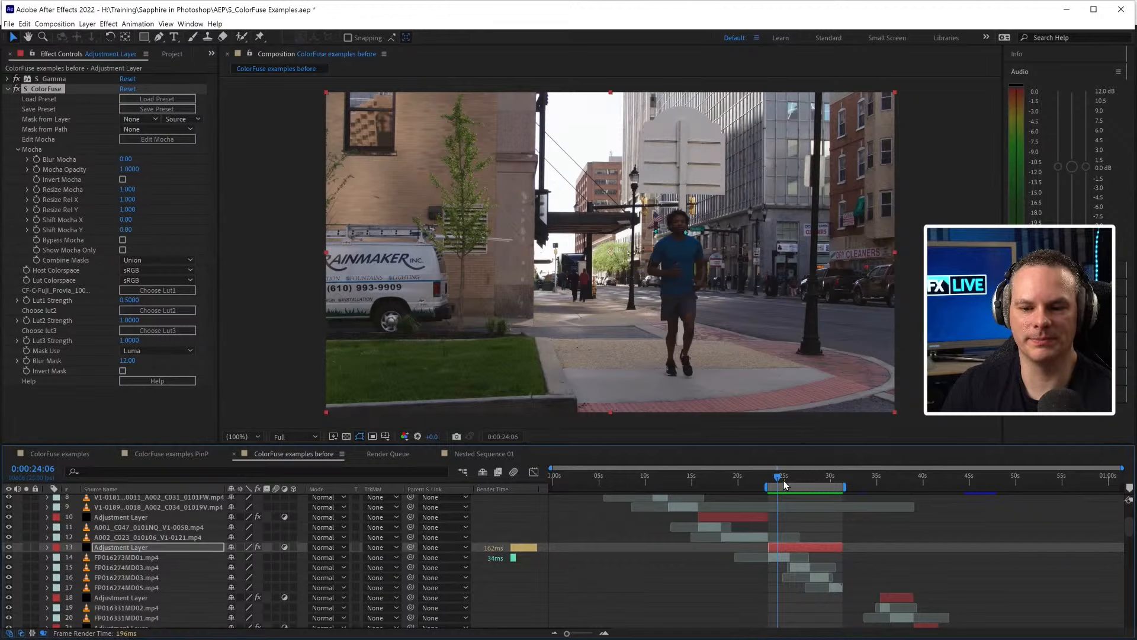
pyautogui.moveTo(788, 482); pyautogui.dragTo(807, 478)
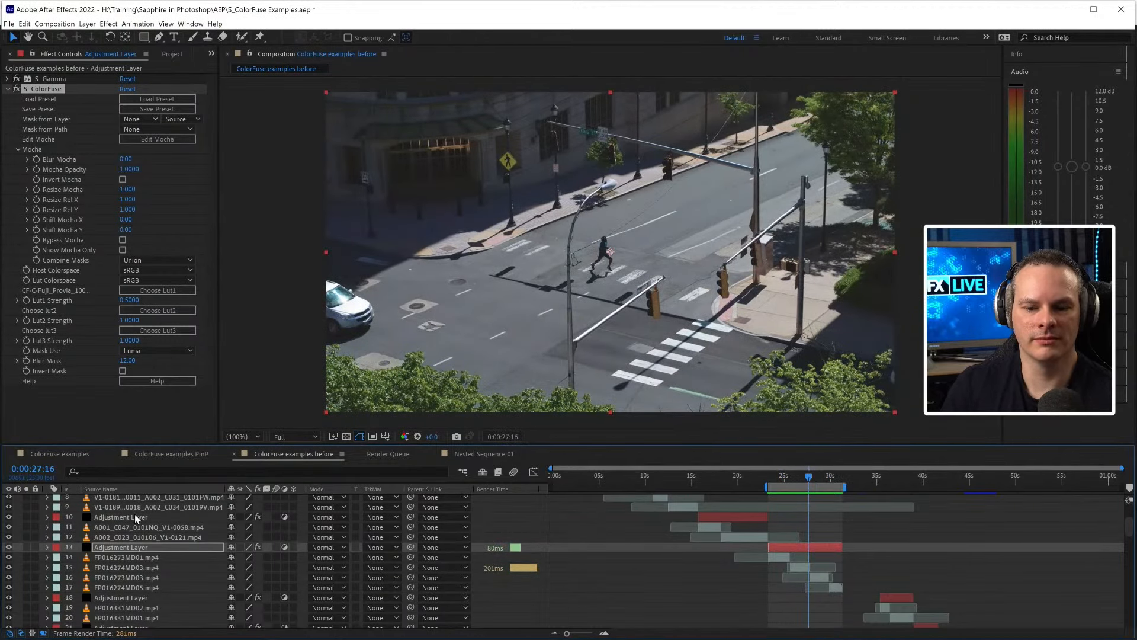
pyautogui.click(9, 547)
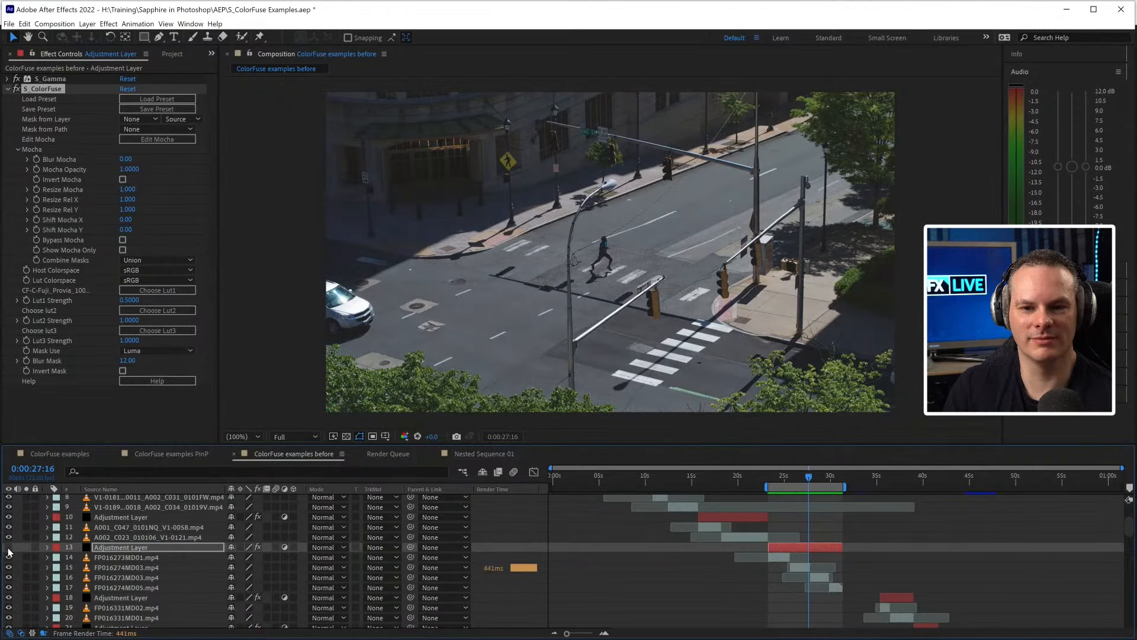
pyautogui.click(9, 547)
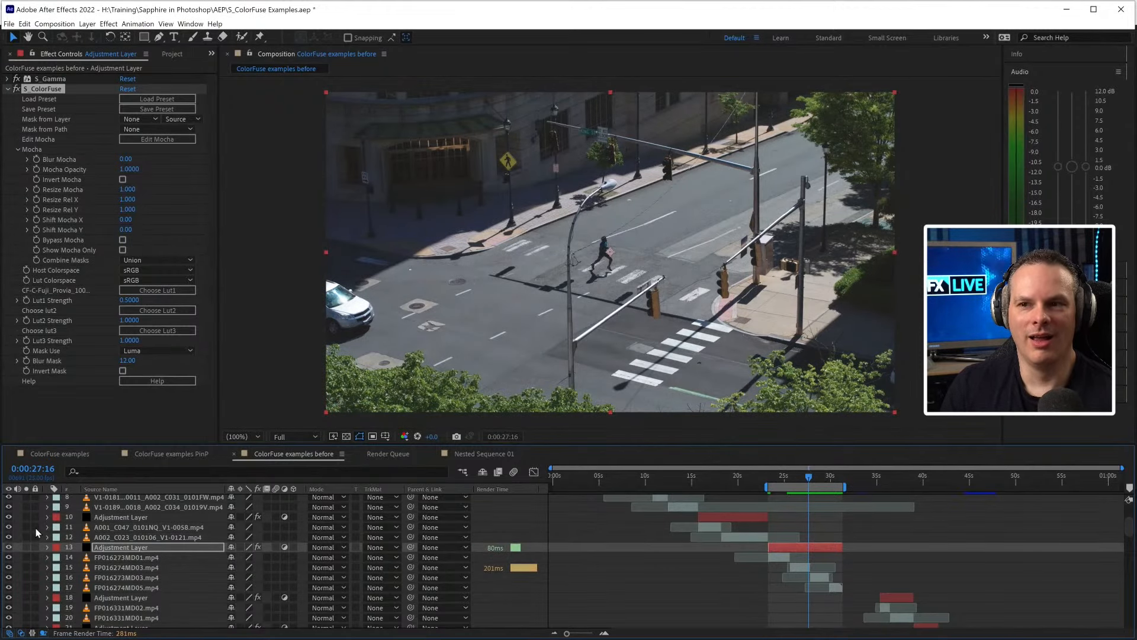
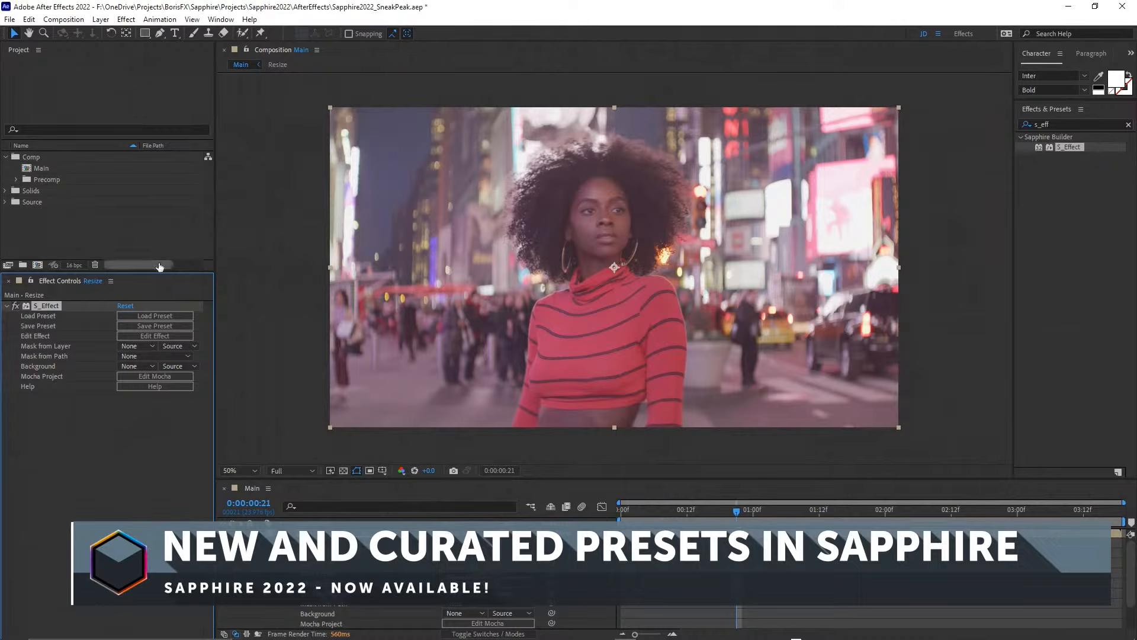
# - Open the preset browser for the S_Effect effect on the Resize layer and show only the new presets
pyautogui.moveTo(152, 274); pyautogui.dragTo(153, 259)
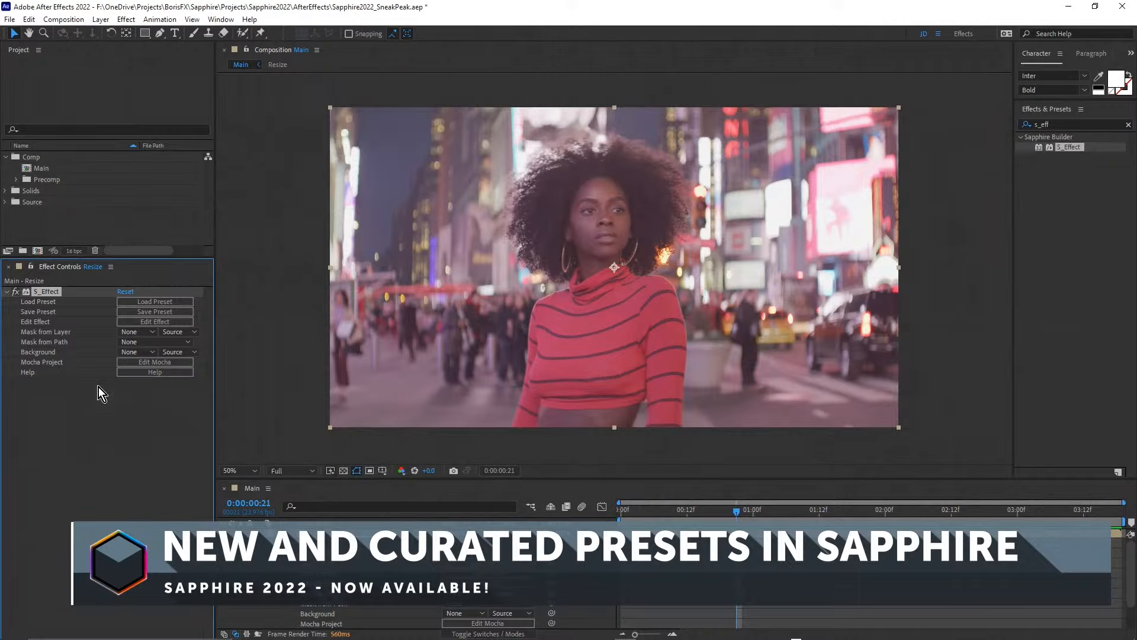
pyautogui.click(153, 301)
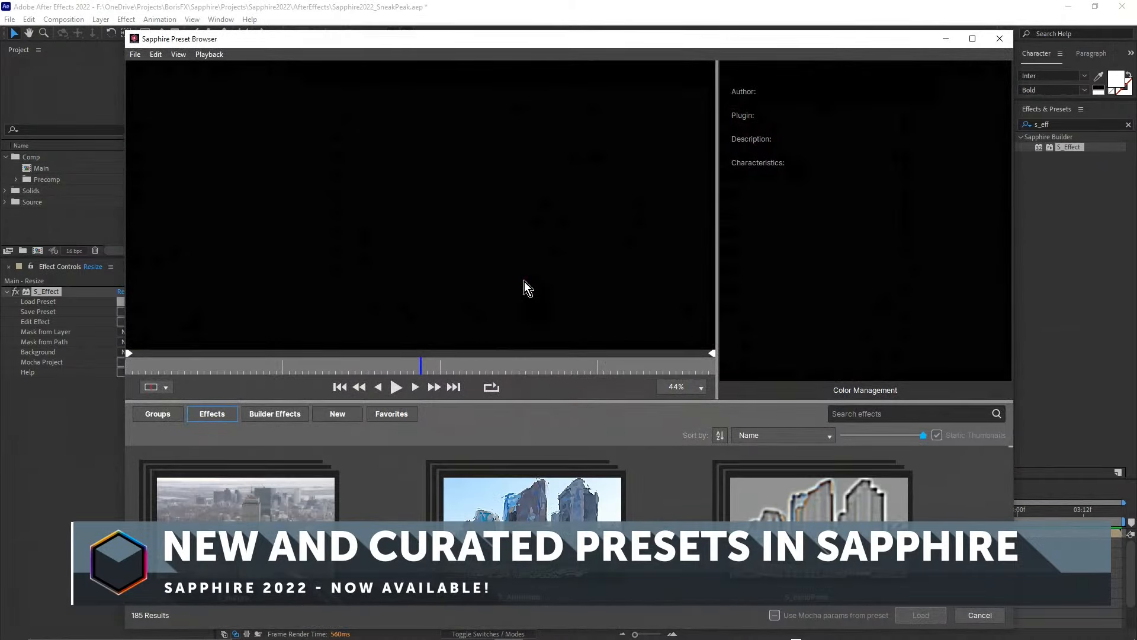
pyautogui.moveTo(569, 45); pyautogui.dragTo(578, 24)
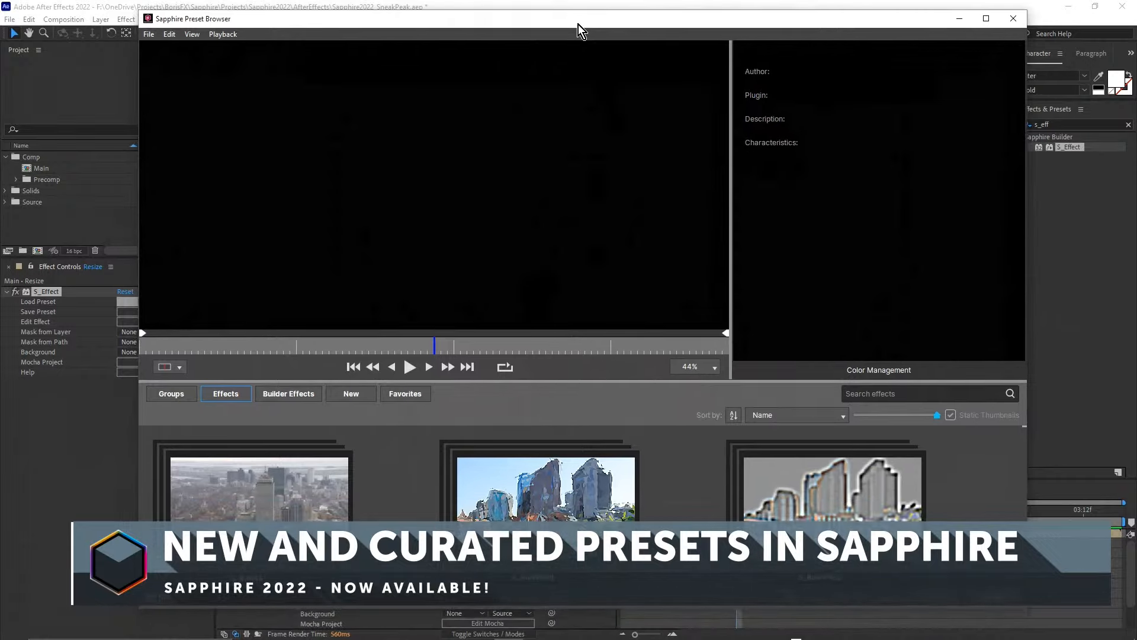
pyautogui.click(358, 397)
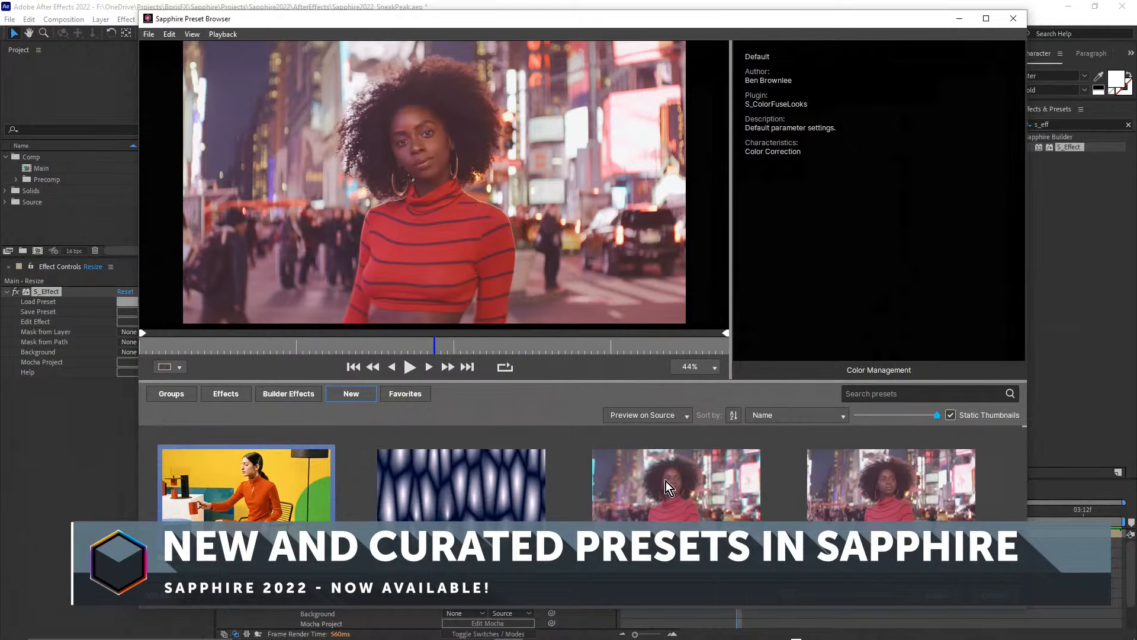
# - Look through the new presets and preview Blue Yellow Tint - Complimentary on the woman's shot
pyautogui.scroll(-3, 567, 468)
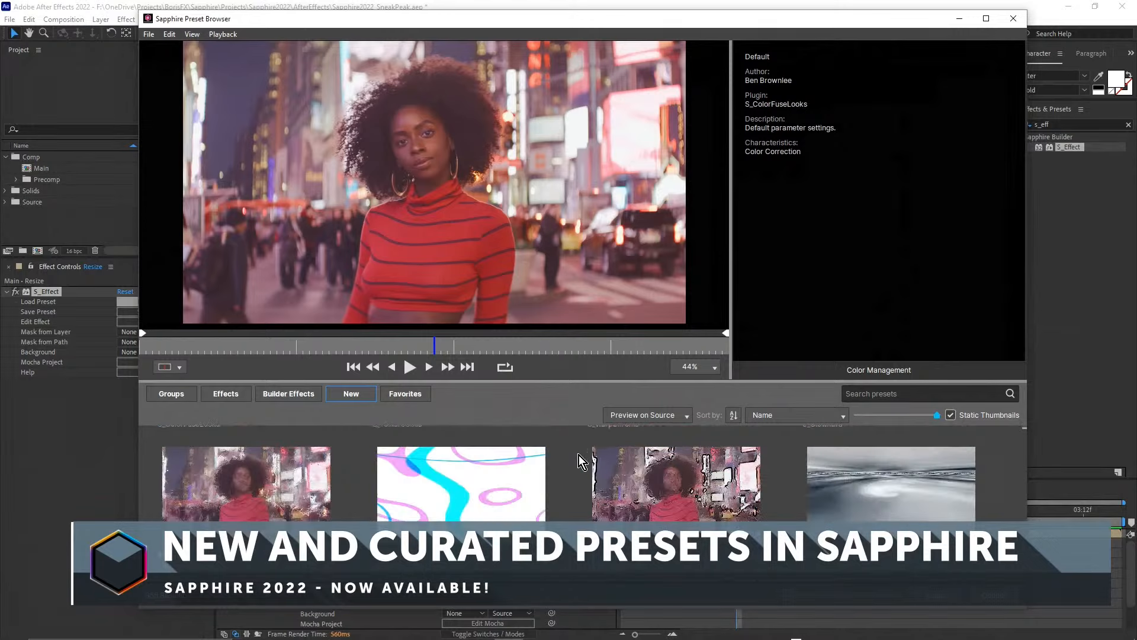
pyautogui.scroll(-2, 578, 455)
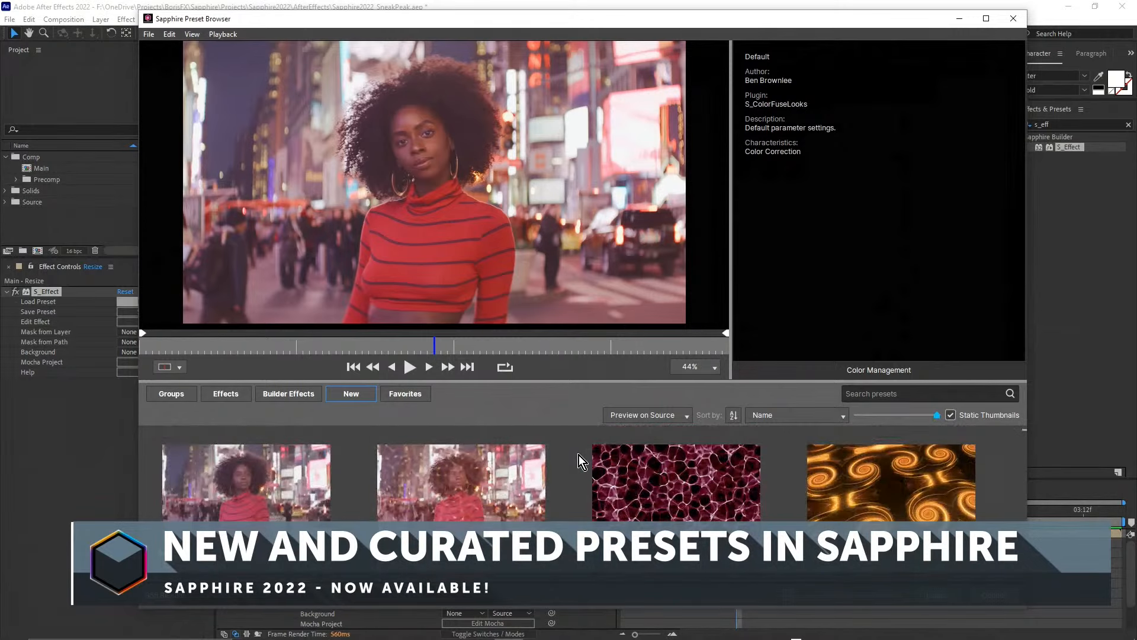
pyautogui.scroll(-3, 578, 455)
pyautogui.scroll(-2, 578, 456)
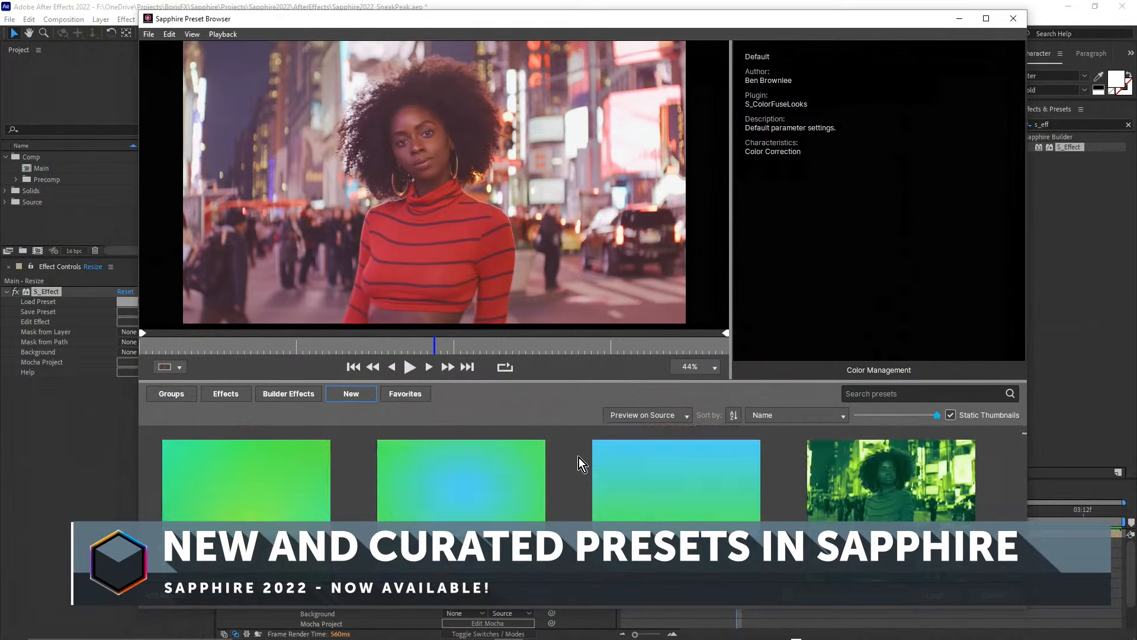
pyautogui.scroll(-8, 578, 465)
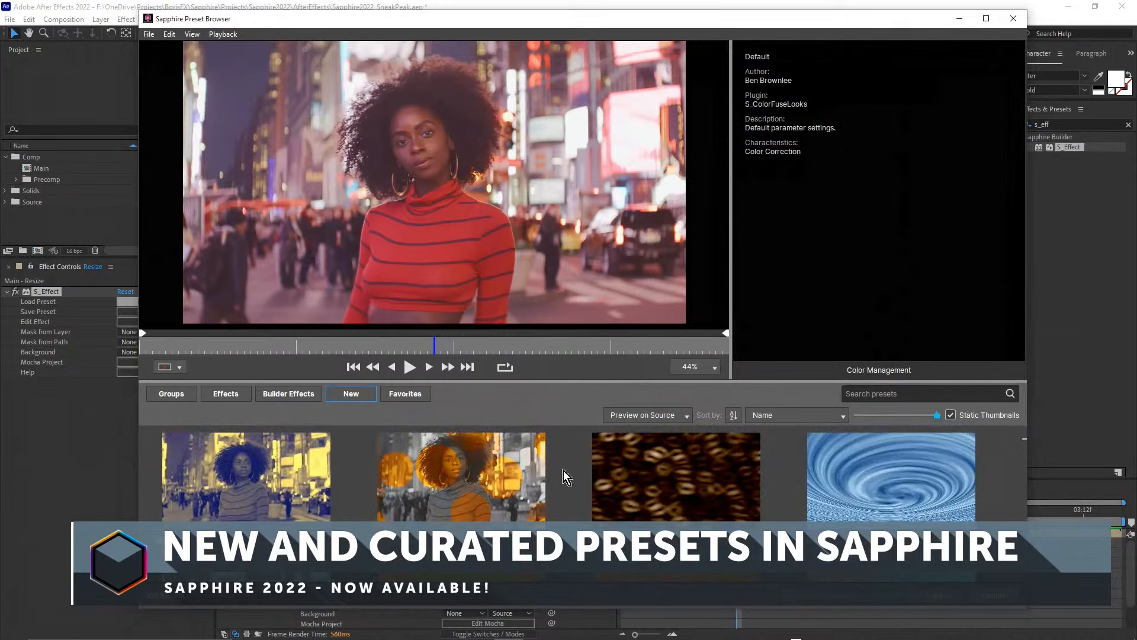
pyautogui.click(262, 483)
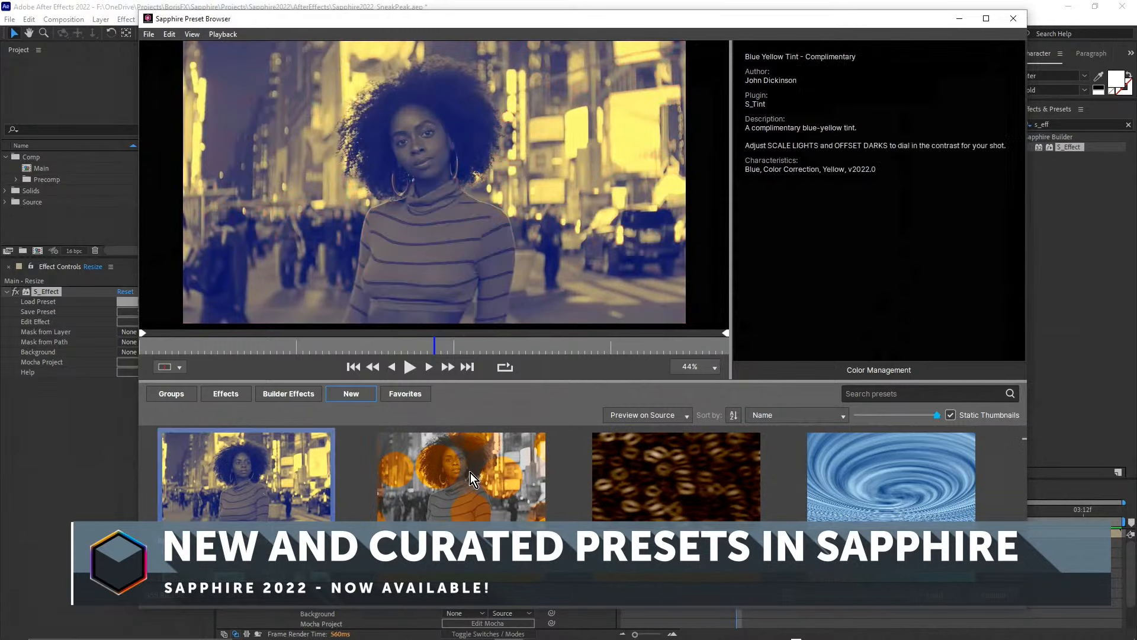
# - Compare the tint preset with the source side by side, then in a split view with the divider over the woman's face
pyautogui.click(176, 364)
pyautogui.click(195, 393)
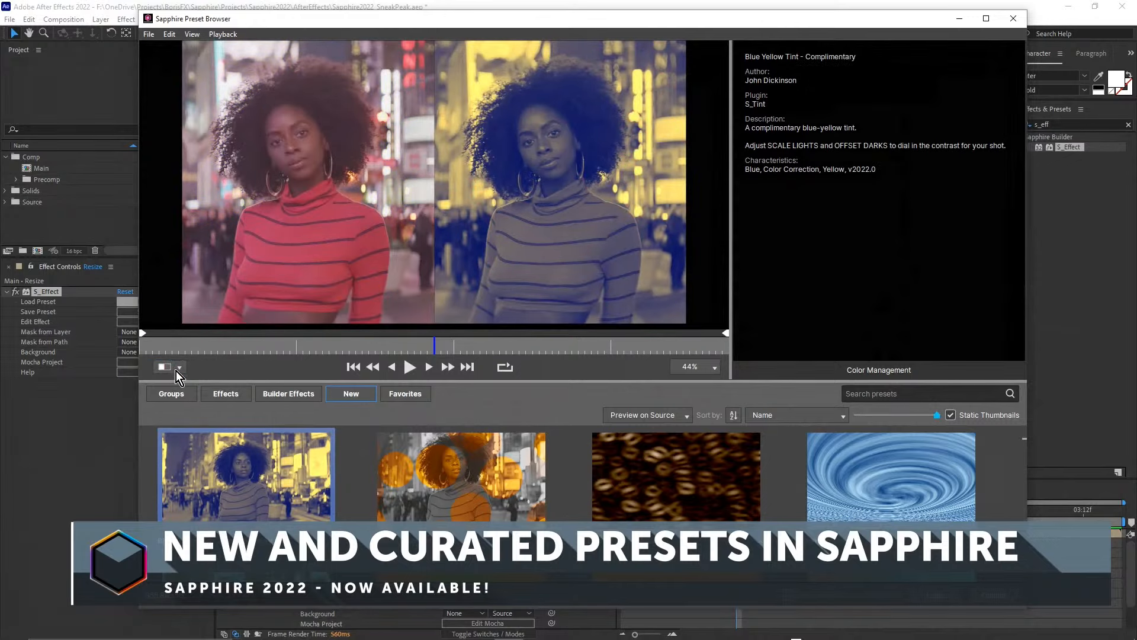
pyautogui.click(178, 367)
pyautogui.click(192, 407)
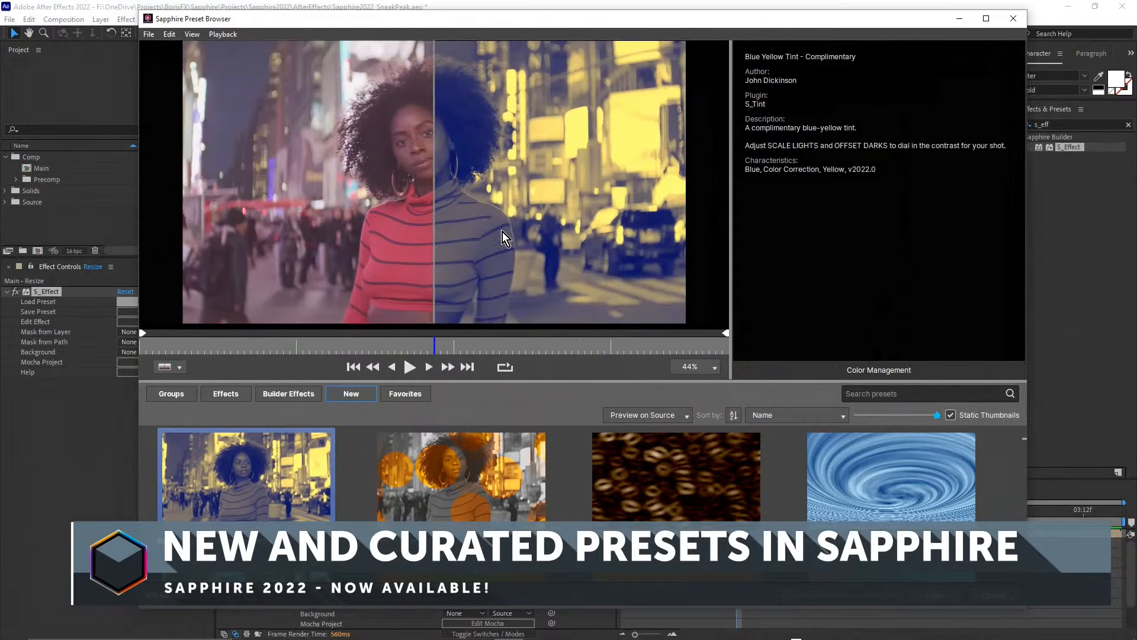
pyautogui.moveTo(435, 257)
pyautogui.mouseDown()
pyautogui.moveTo(467, 257)
pyautogui.moveTo(414, 261)
pyautogui.moveTo(442, 261)
pyautogui.mouseUp()
# - Look through the new presets from Blue Green to Color Theme, including the black-and-white film stocks
pyautogui.scroll(-1, 556, 483)
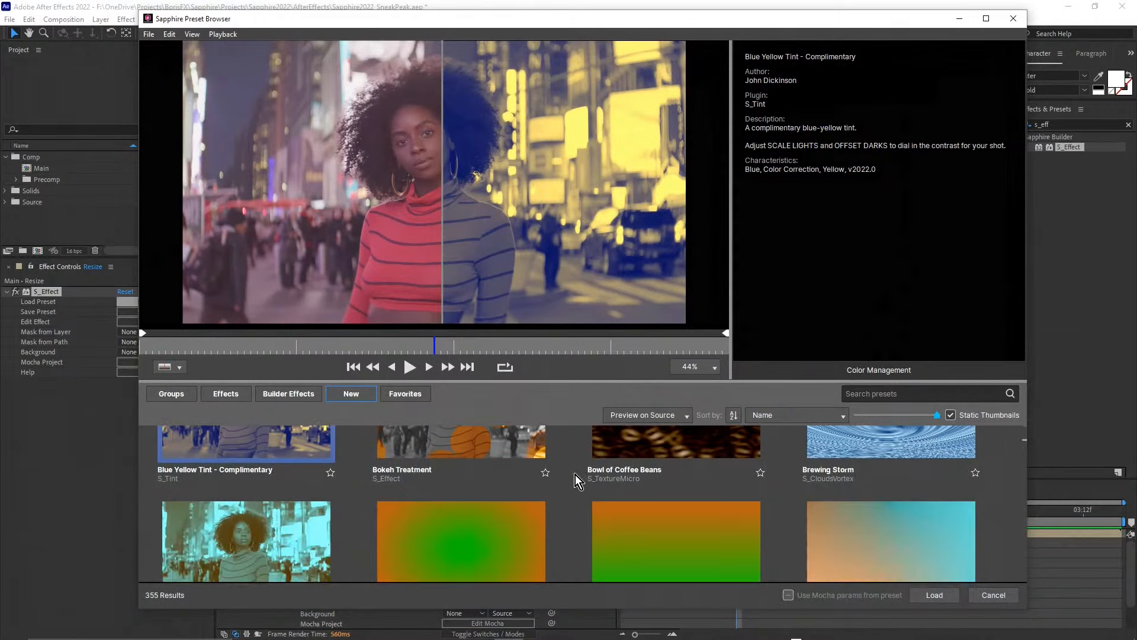
pyautogui.scroll(-5, 575, 474)
pyautogui.scroll(-2, 571, 485)
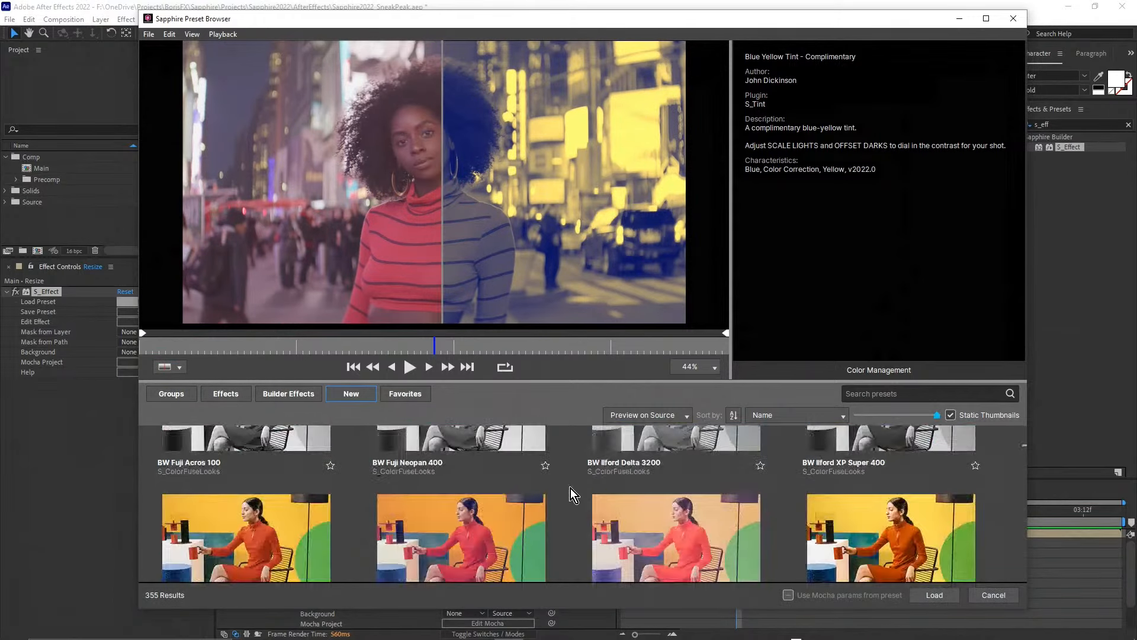
pyautogui.scroll(-10, 571, 489)
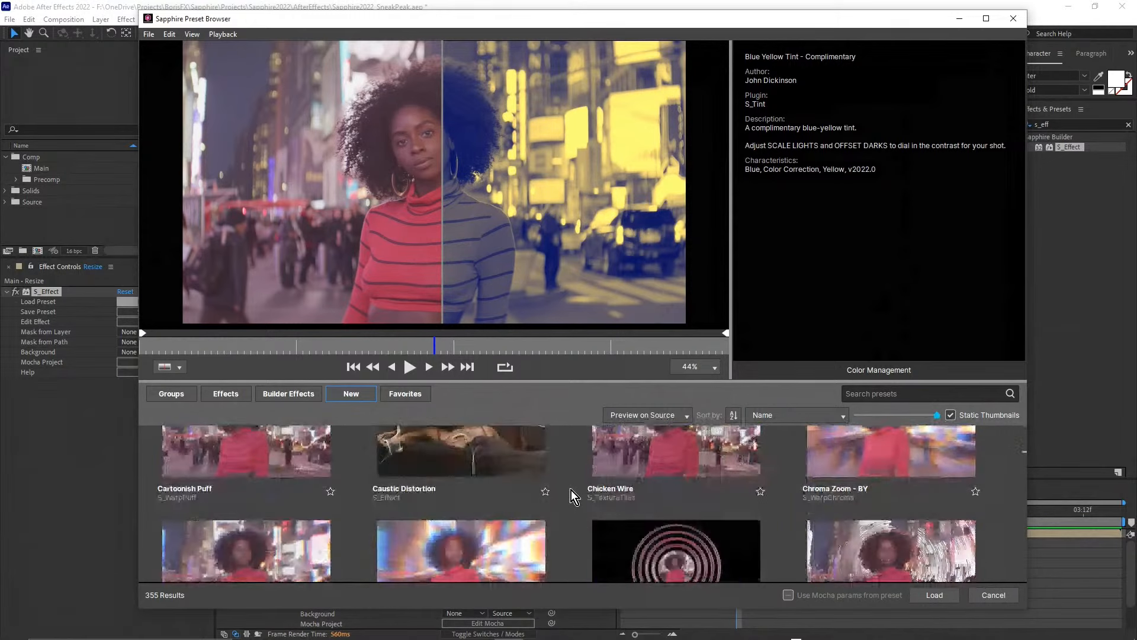
pyautogui.scroll(-5, 571, 489)
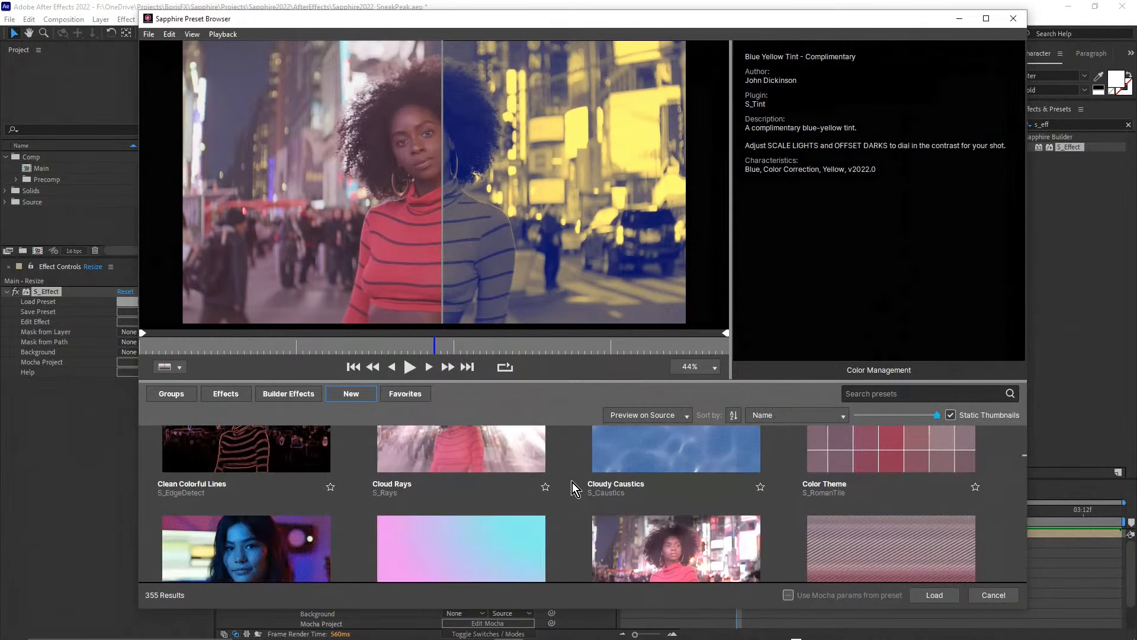
pyautogui.scroll(-3, 573, 485)
pyautogui.scroll(15, 575, 475)
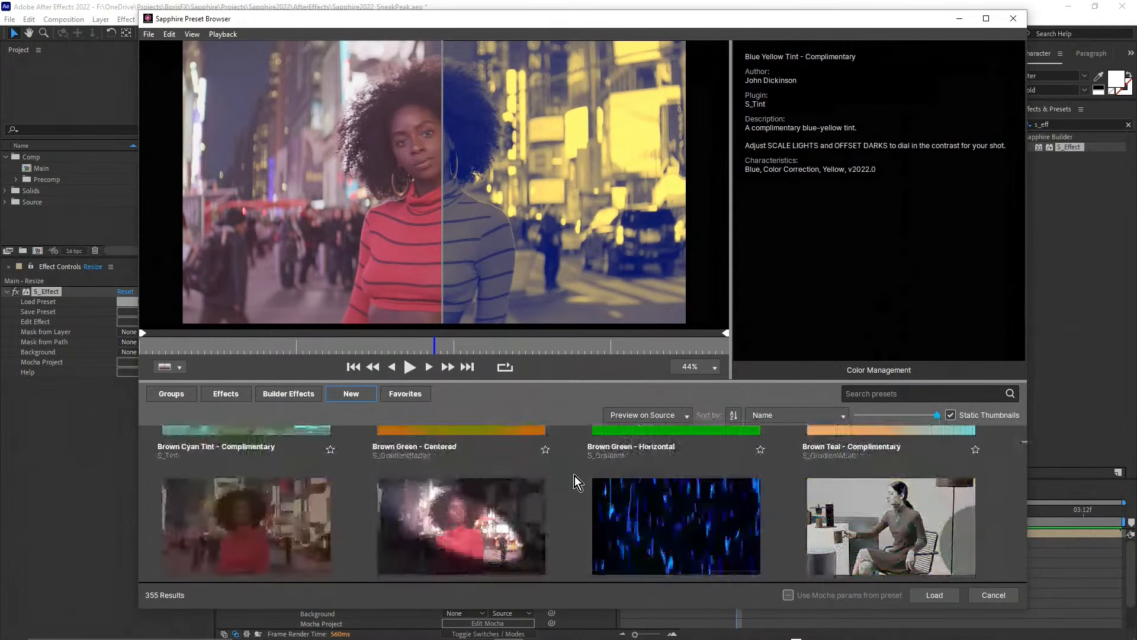
pyautogui.scroll(10, 574, 475)
pyautogui.scroll(-3, 575, 475)
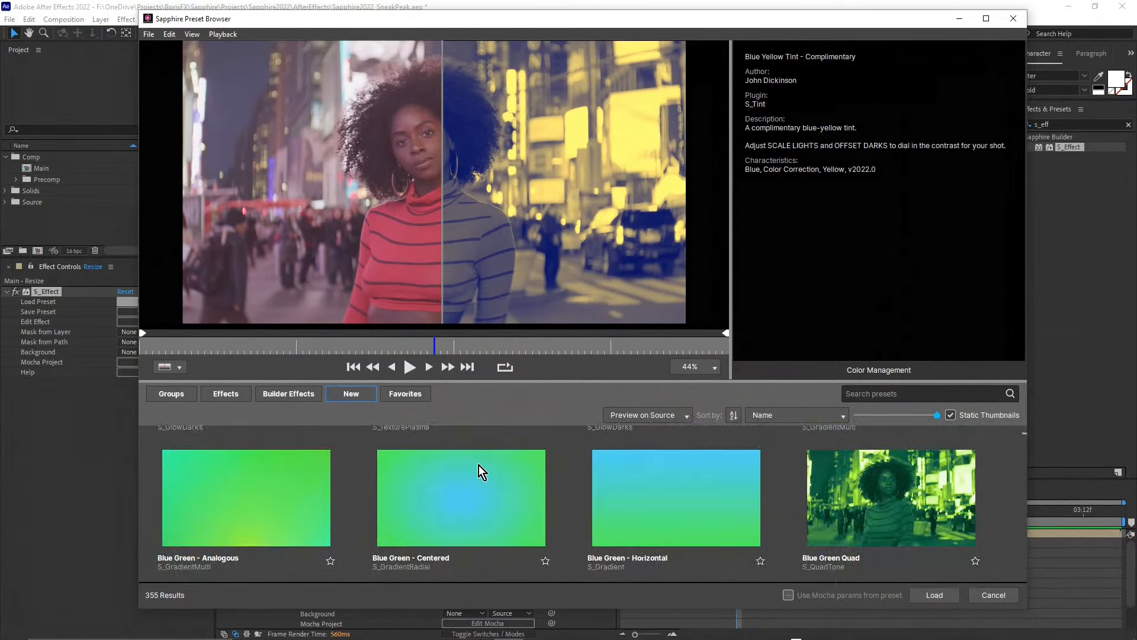
# - Turn off the source comparison in the preview and search the presets for "gradient"
pyautogui.click(175, 369)
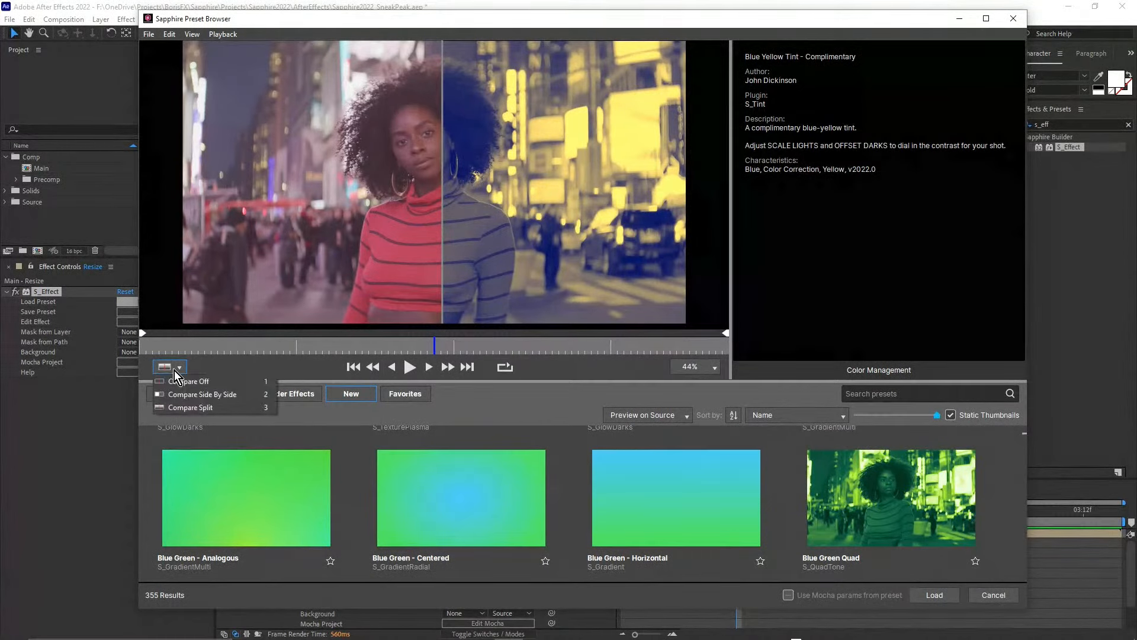
pyautogui.click(186, 382)
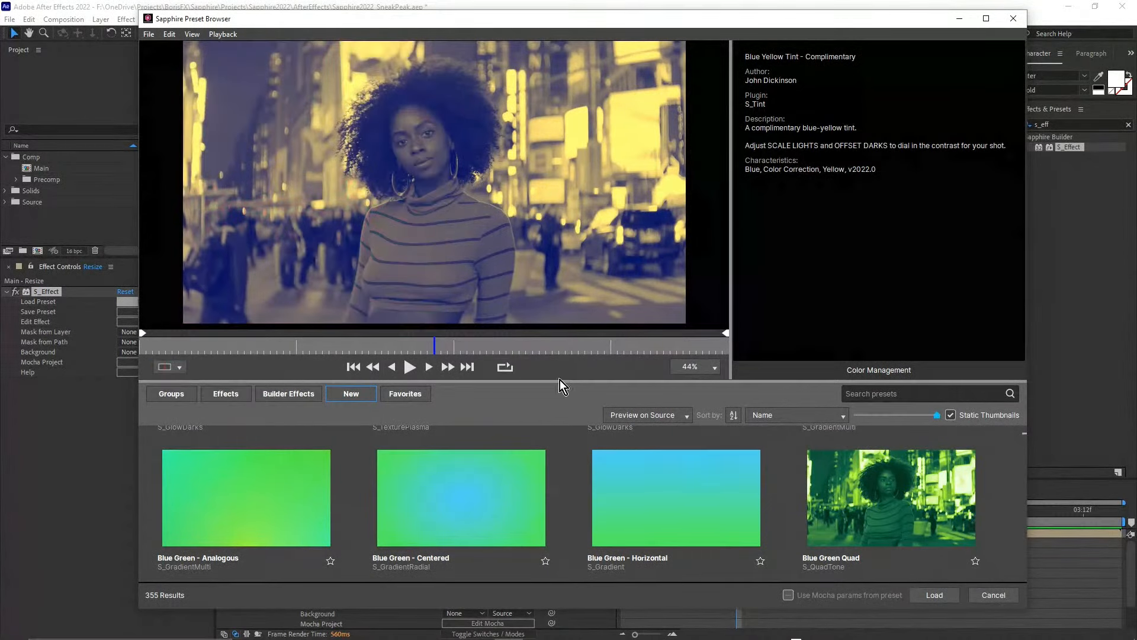
pyautogui.click(883, 392)
pyautogui.write('g')
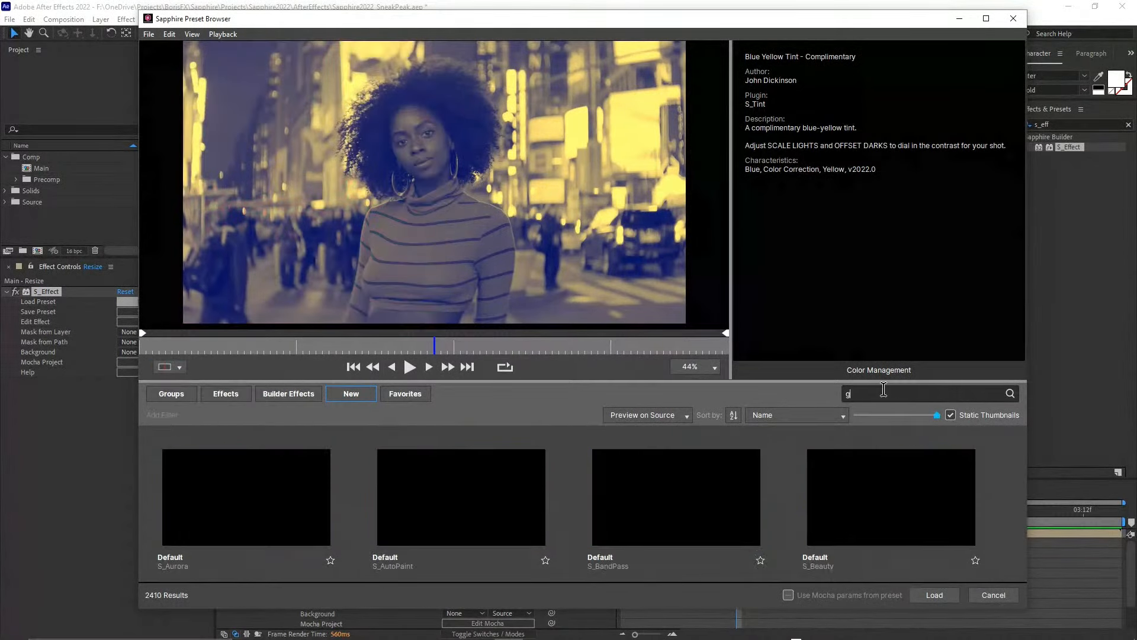
pyautogui.write('radient')
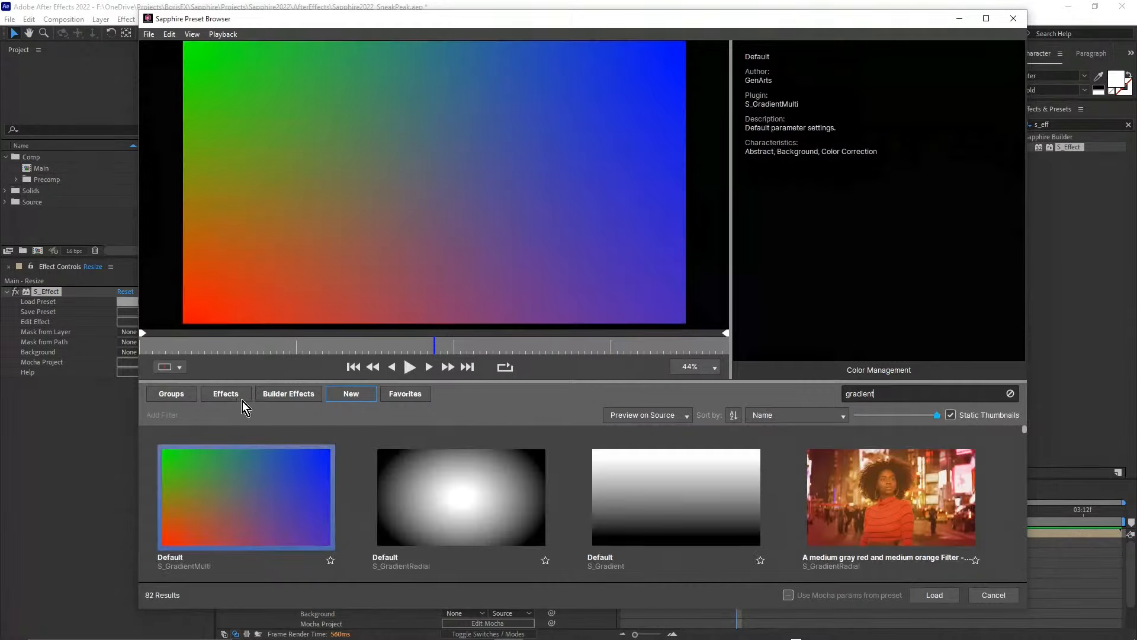
# - Try to search all preset groups for "gradi" and filter the gradient presets by v2022
pyautogui.click(176, 396)
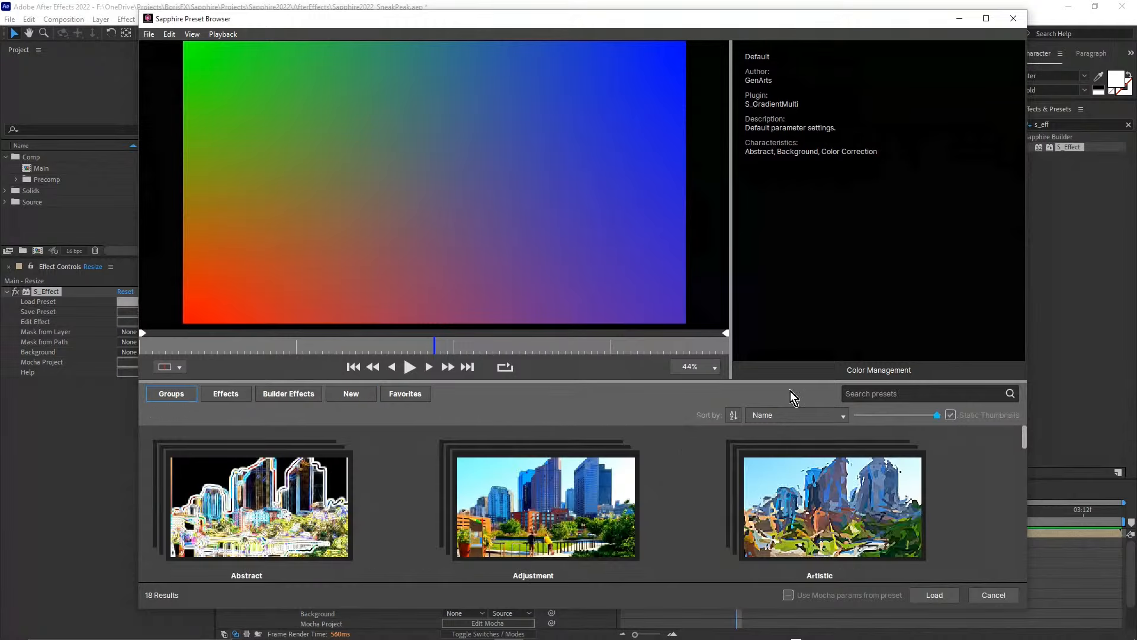
pyautogui.write('gradi')
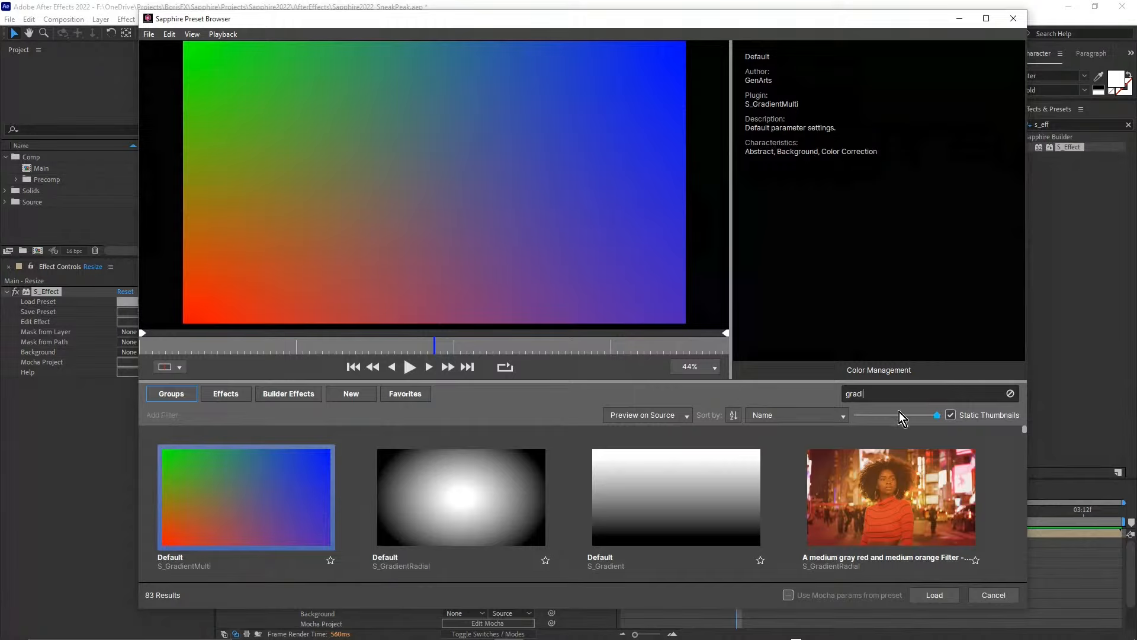
pyautogui.scroll(-3, 660, 479)
pyautogui.click(172, 416)
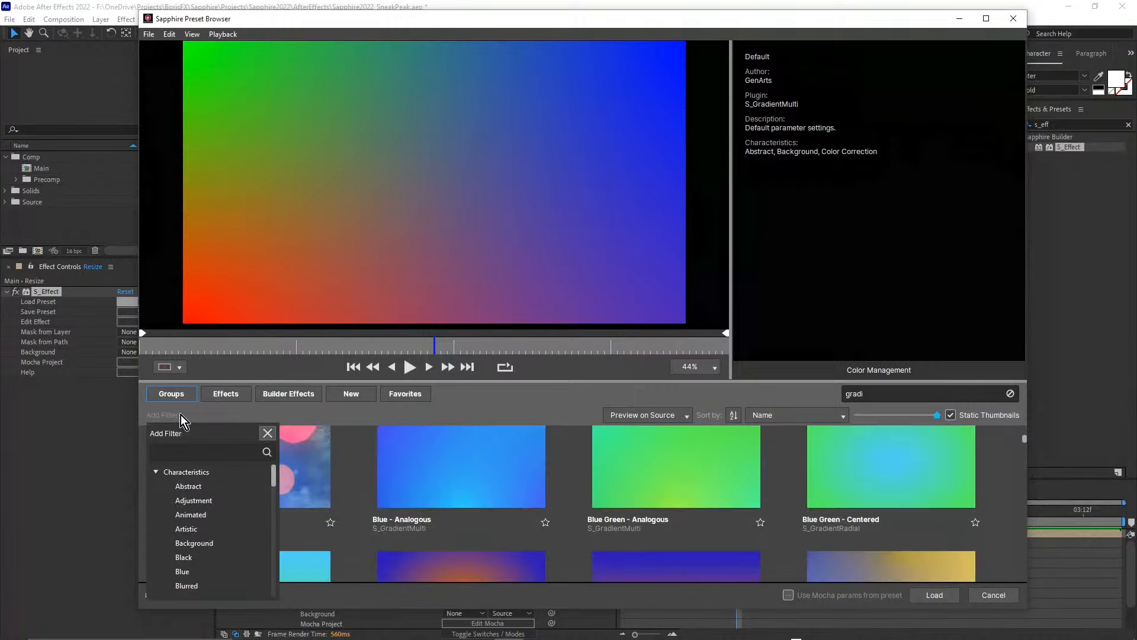
pyautogui.click(179, 453)
pyautogui.write('2')
pyautogui.press('BackSpace')
pyautogui.write('\\')
pyautogui.press('BackSpace')
pyautogui.write('v2022')
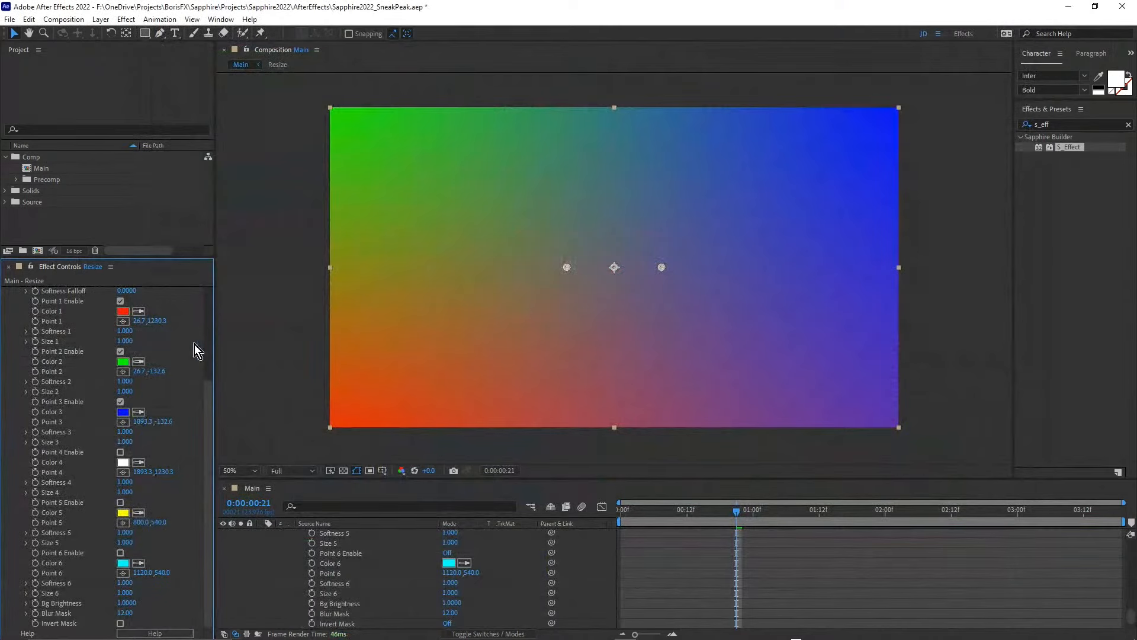
# - Reopen the preset browser for S_Effect on the Resize layer and search all groups for "gradient"
pyautogui.scroll(5, 136, 351)
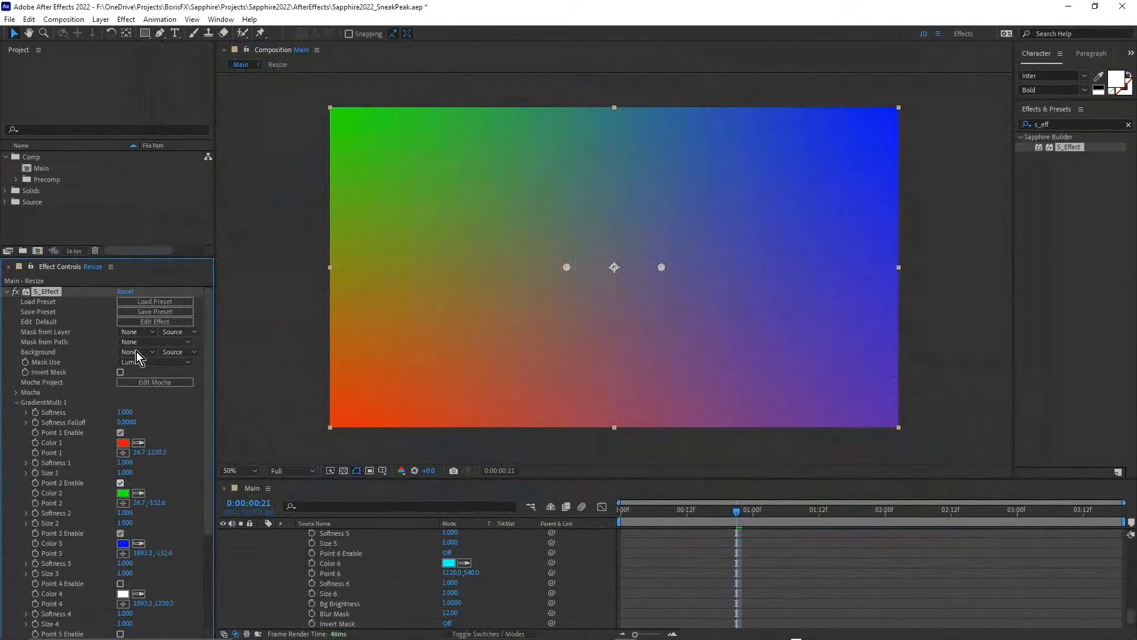
pyautogui.click(155, 302)
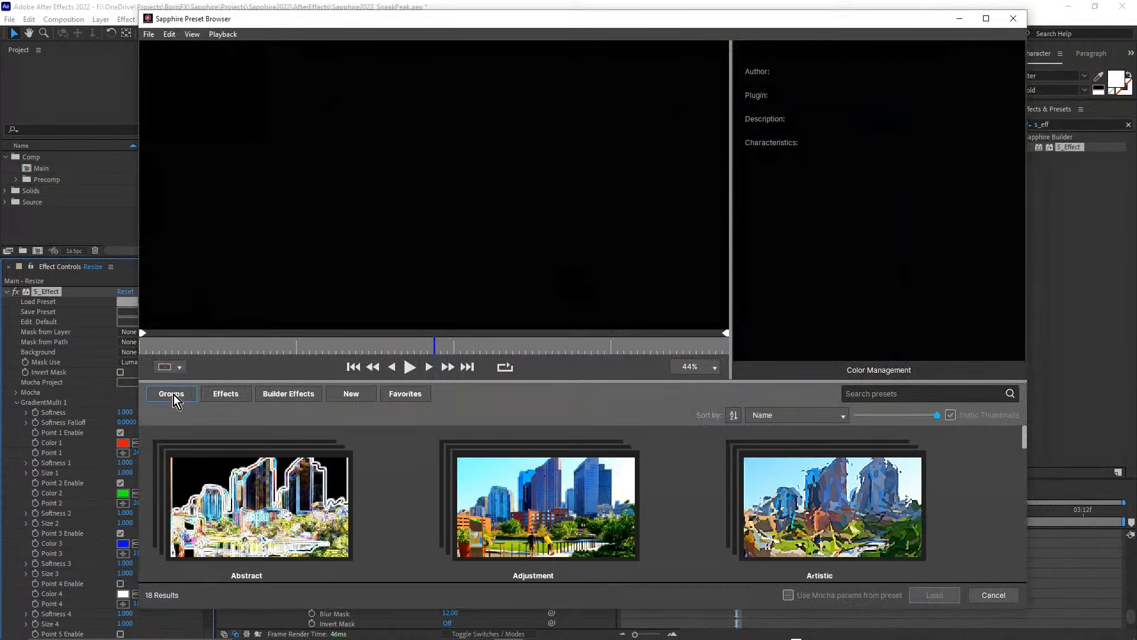
pyautogui.click(866, 396)
pyautogui.write('gr')
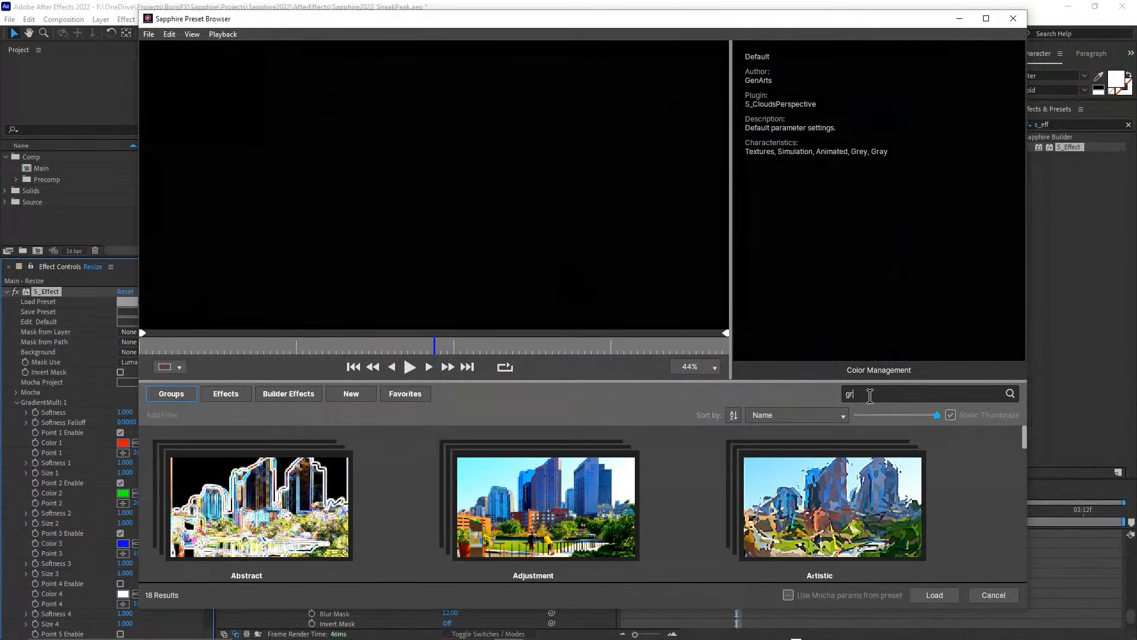
pyautogui.write('adient')
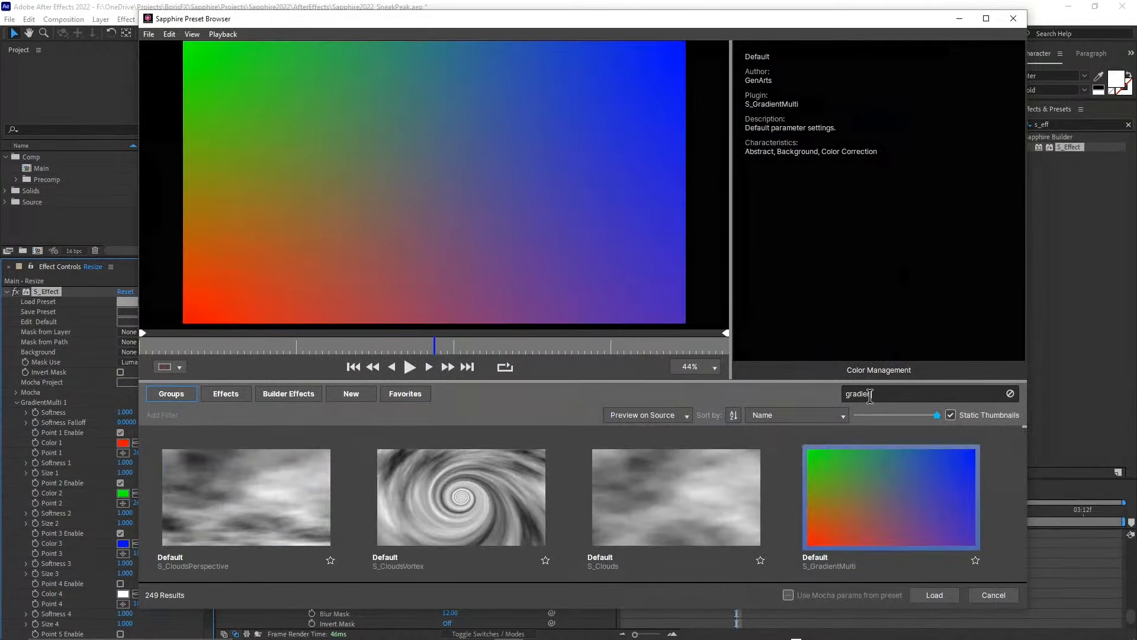
# - Filter the gradient presets by the v2022.0 characteristic
pyautogui.click(166, 415)
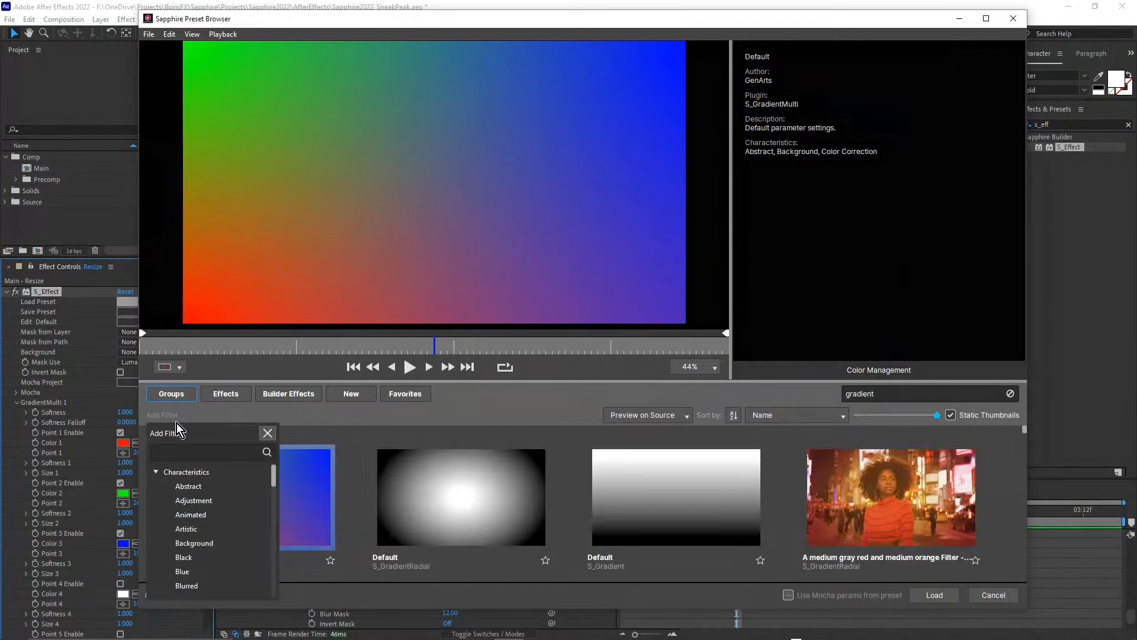
pyautogui.write('v')
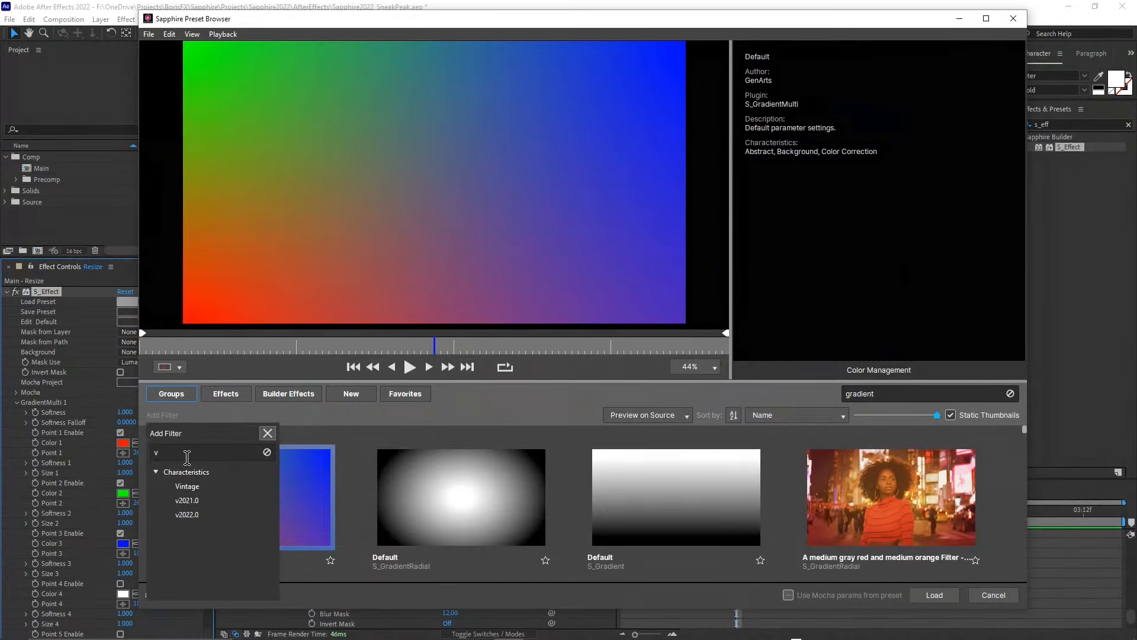
pyautogui.click(191, 515)
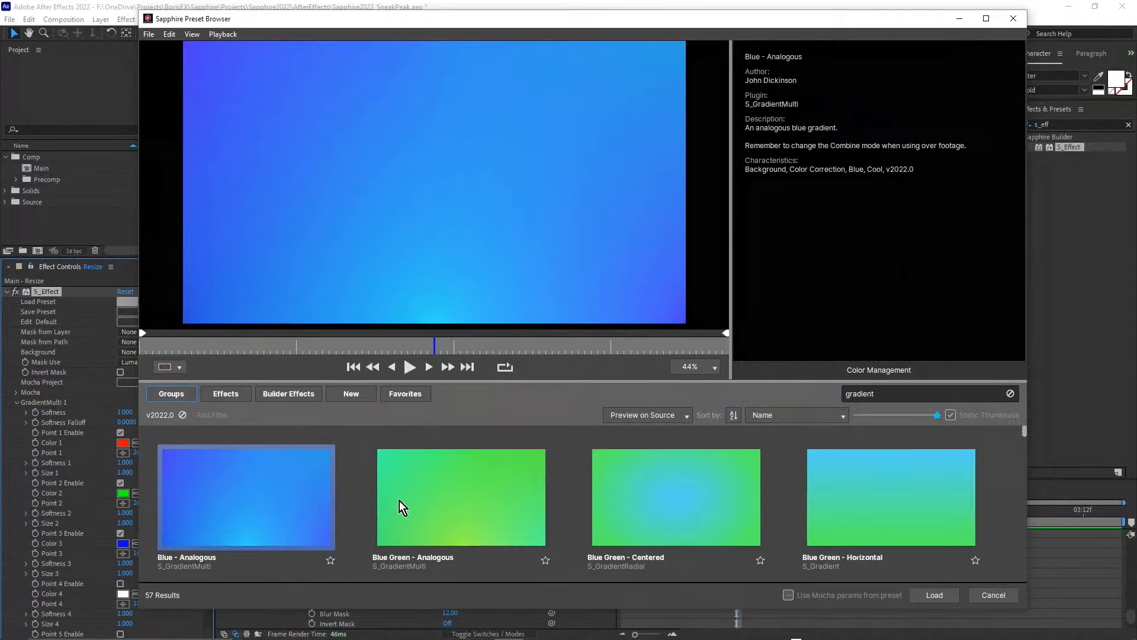
# - Look through the v2022.0 gradient presets from Blue - Analogous to Twilight and return to the start
pyautogui.scroll(-1, 458, 485)
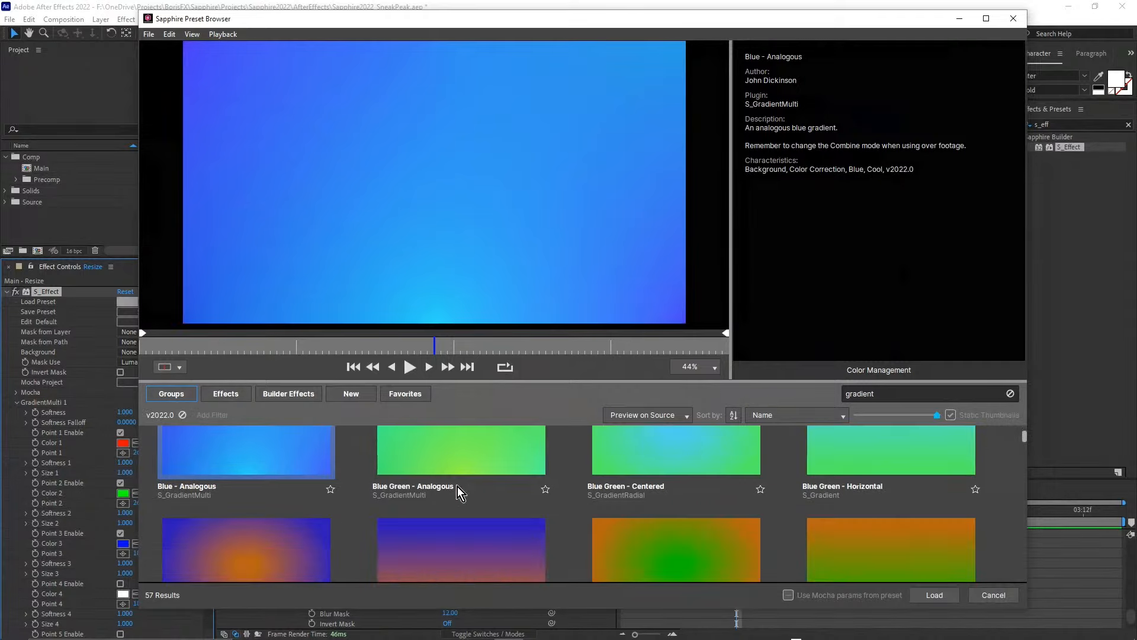
pyautogui.scroll(-1, 457, 490)
pyautogui.scroll(-1, 457, 490)
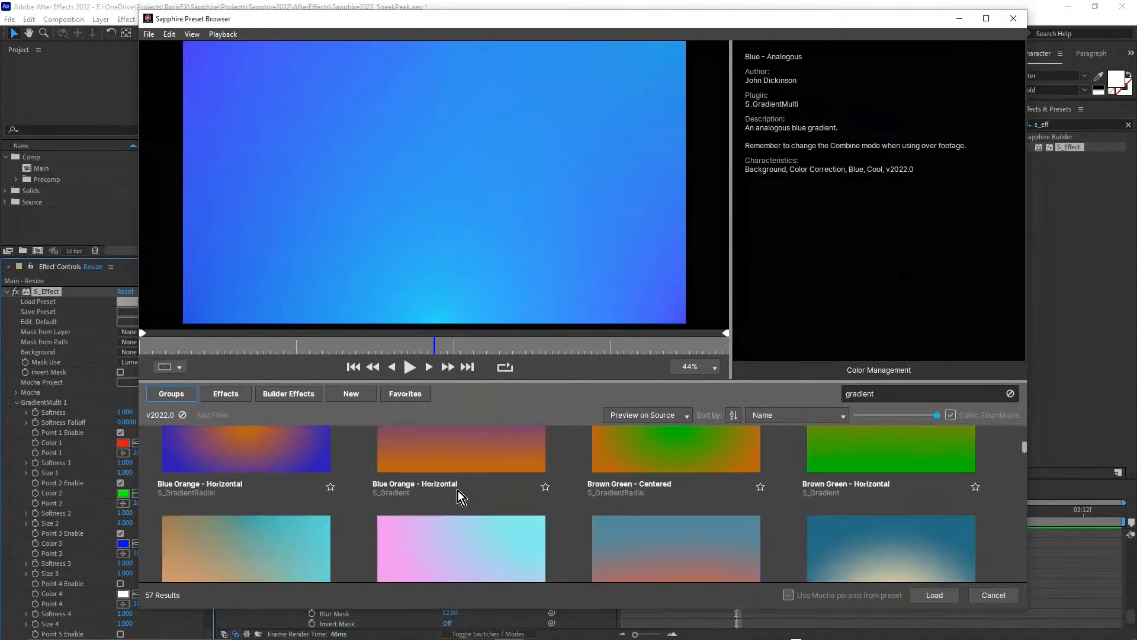
pyautogui.scroll(-1, 460, 487)
pyautogui.scroll(-2, 459, 487)
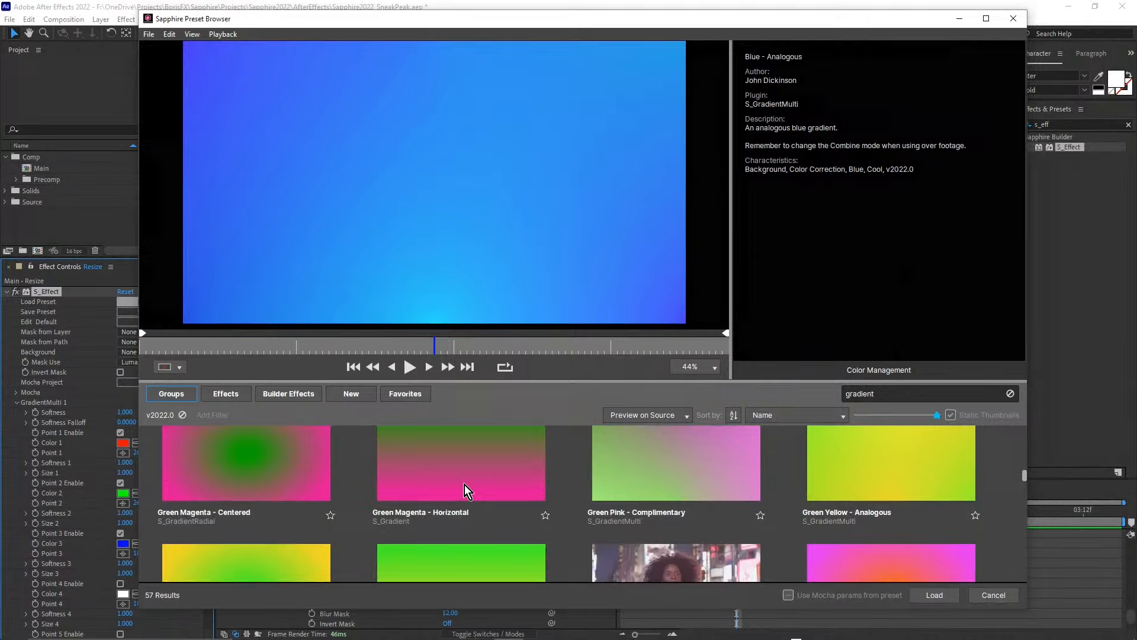
pyautogui.scroll(-2, 464, 485)
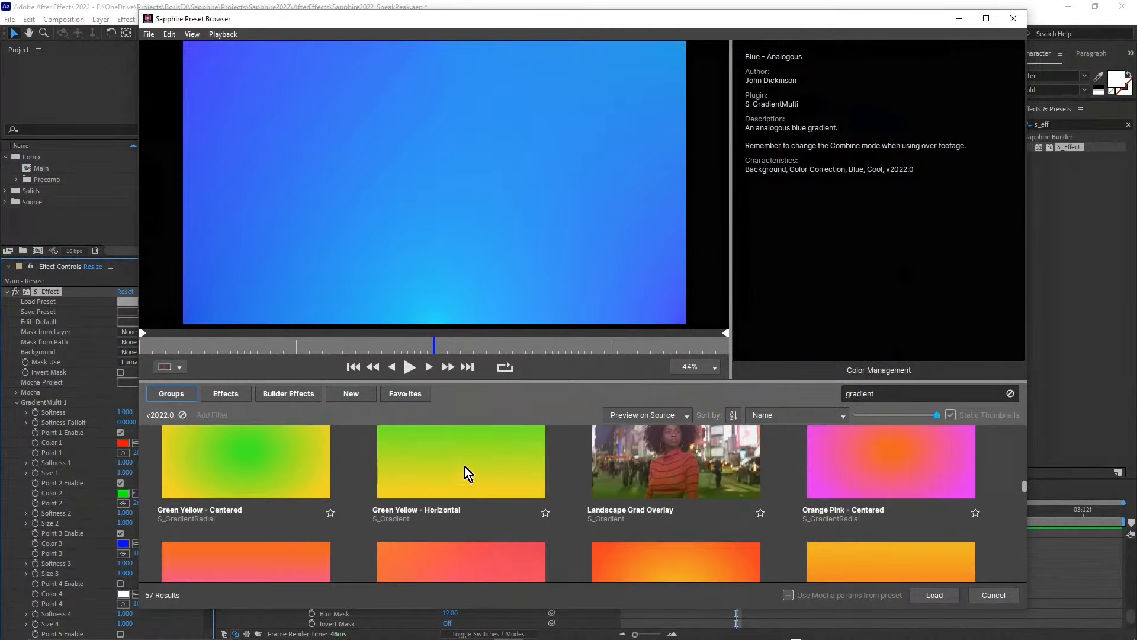
pyautogui.scroll(-1, 464, 468)
pyautogui.scroll(-3, 465, 477)
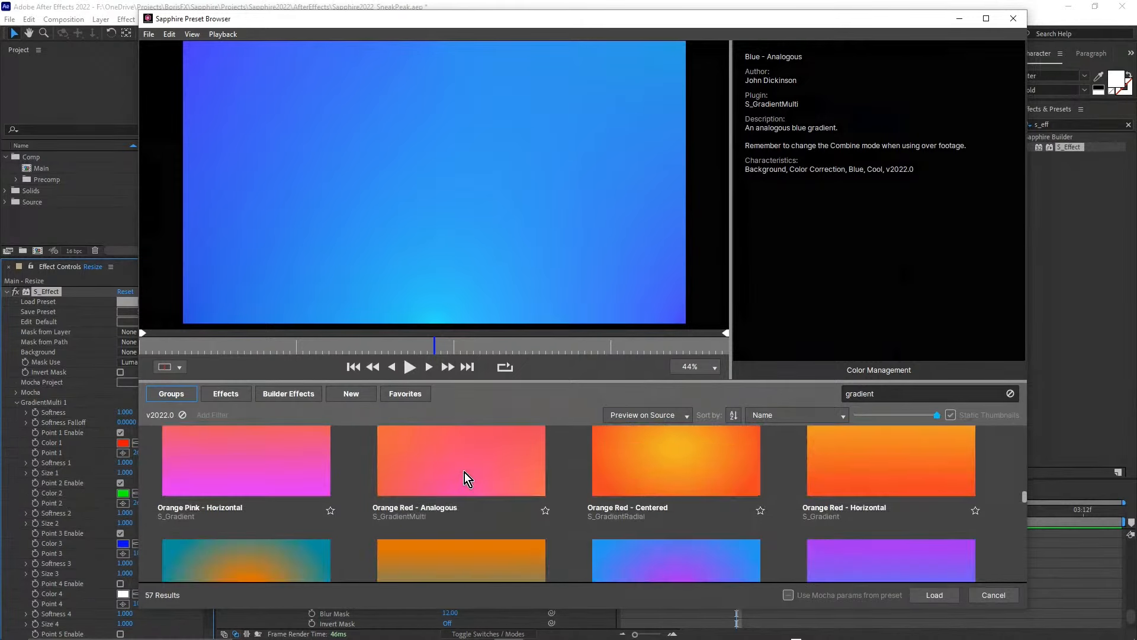
pyautogui.scroll(-5, 464, 477)
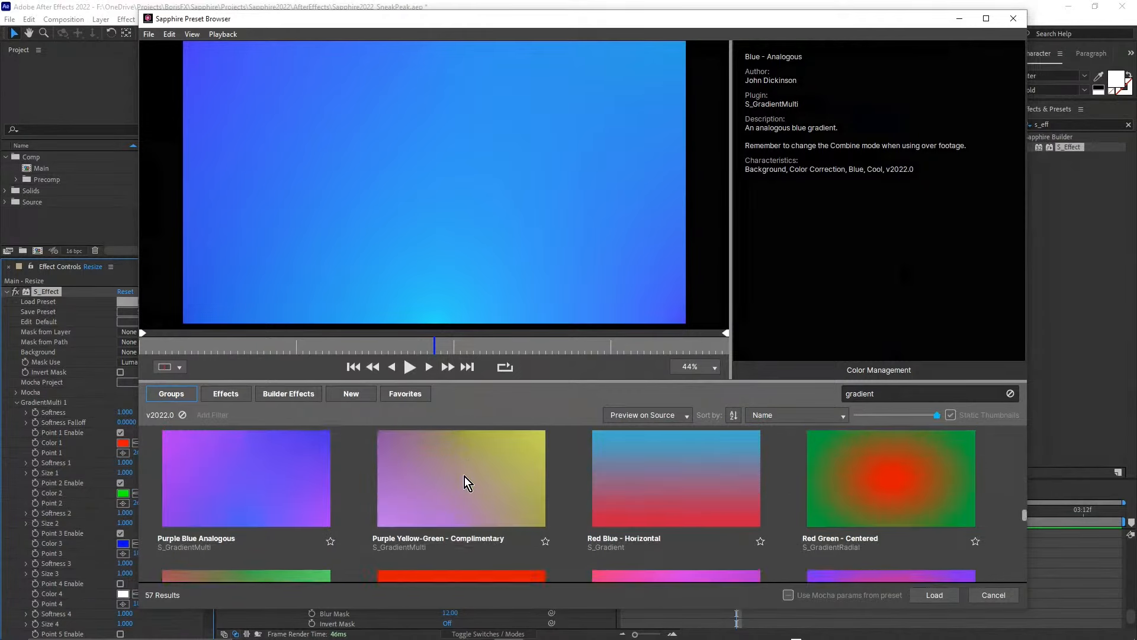
pyautogui.scroll(-1, 464, 477)
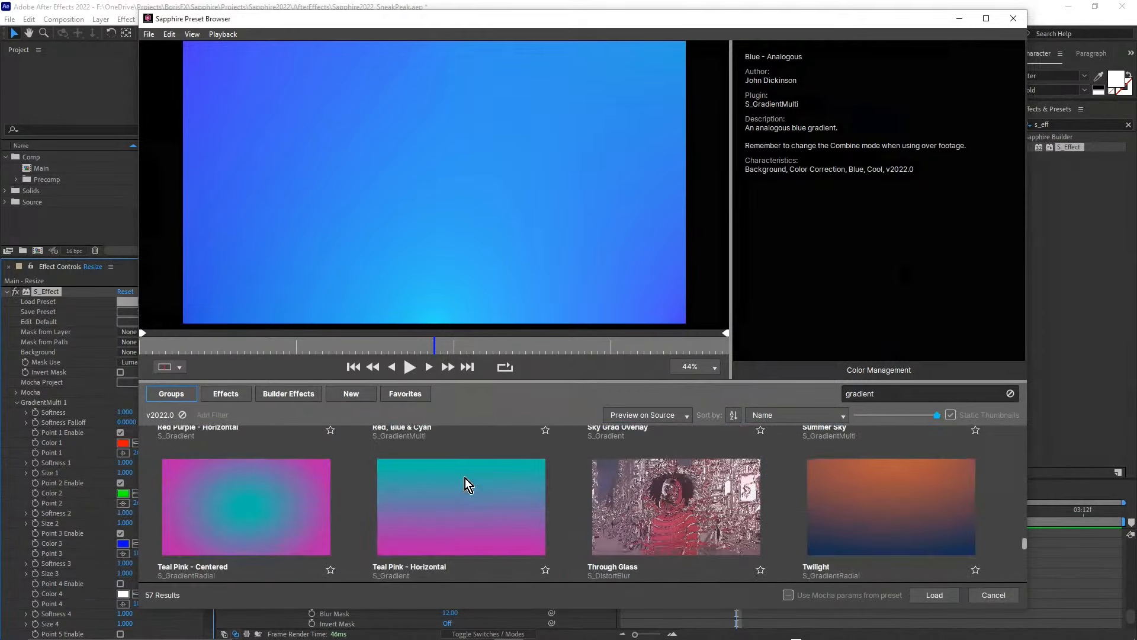
pyautogui.scroll(15, 465, 475)
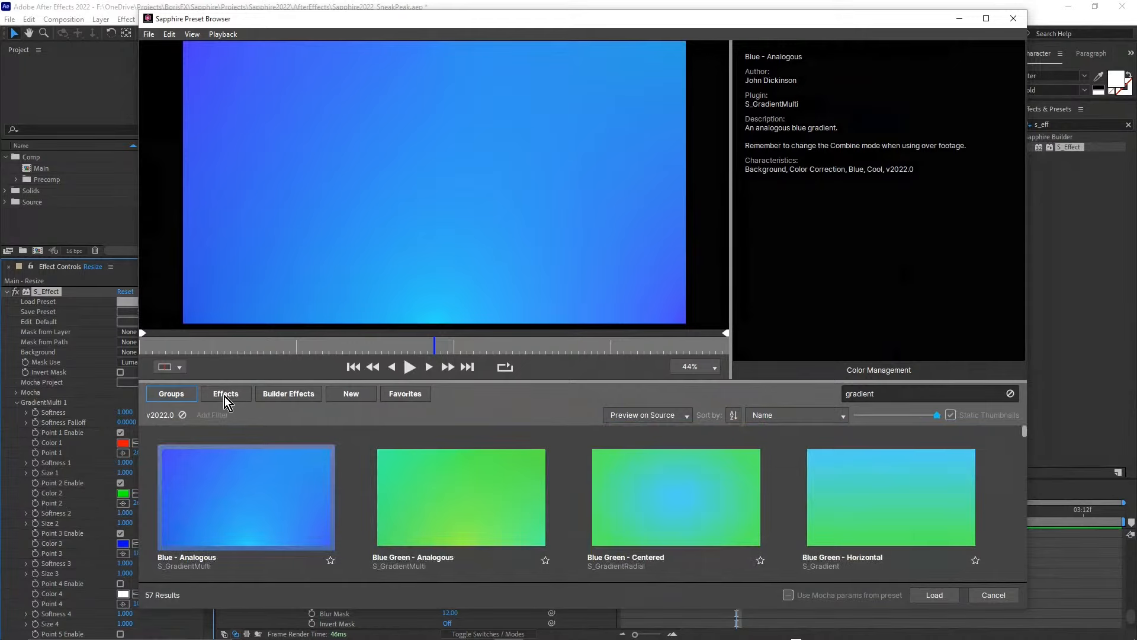
# - Show the Builder Effects presets and narrow them to those matching "v2022"
pyautogui.click(279, 394)
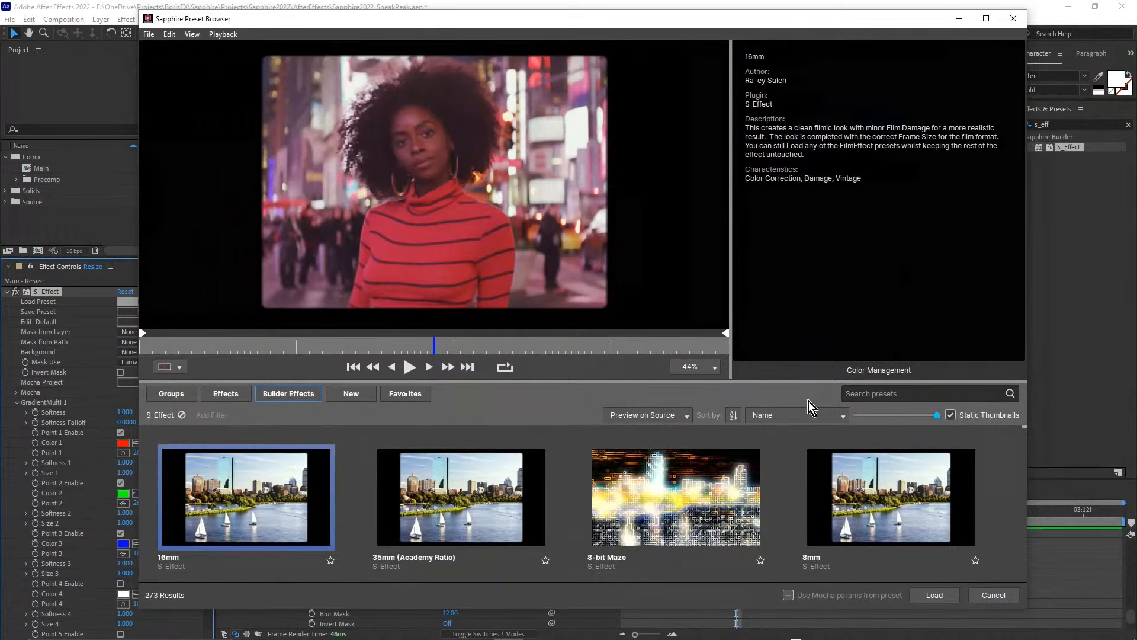
pyautogui.click(865, 395)
pyautogui.write('v20')
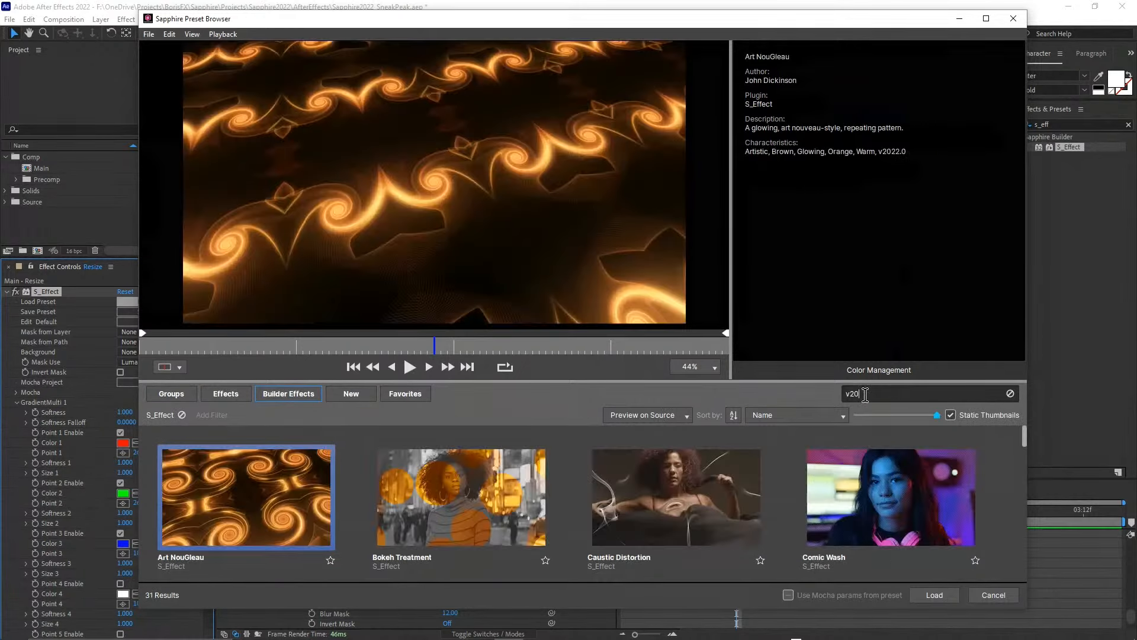
pyautogui.write('4')
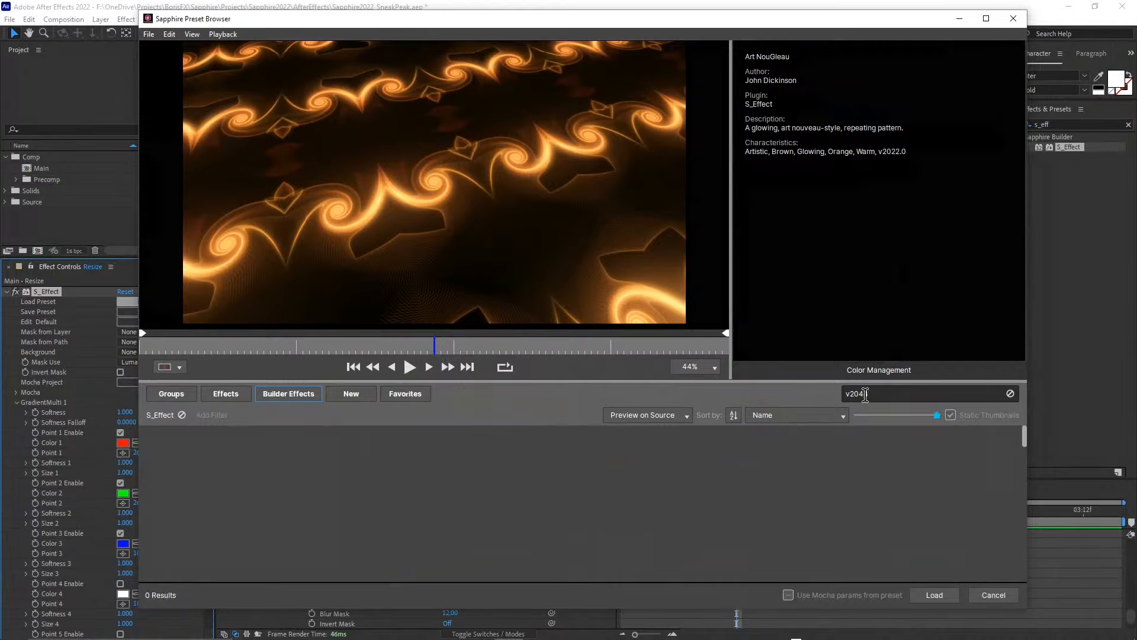
pyautogui.press('BackSpace')
pyautogui.press('BackSpace')
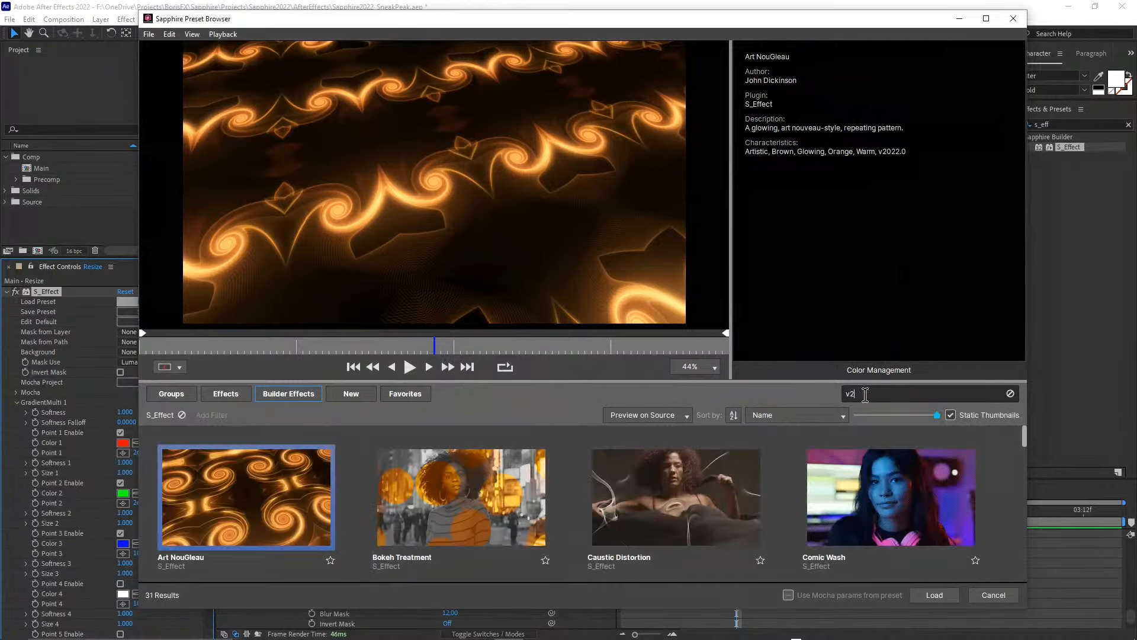
pyautogui.write('p')
pyautogui.press('BackSpace')
pyautogui.write('022')
# - Play the animated preview of the Art NouGleau preset, then stop it
pyautogui.moveTo(432, 479)
pyautogui.click(410, 367)
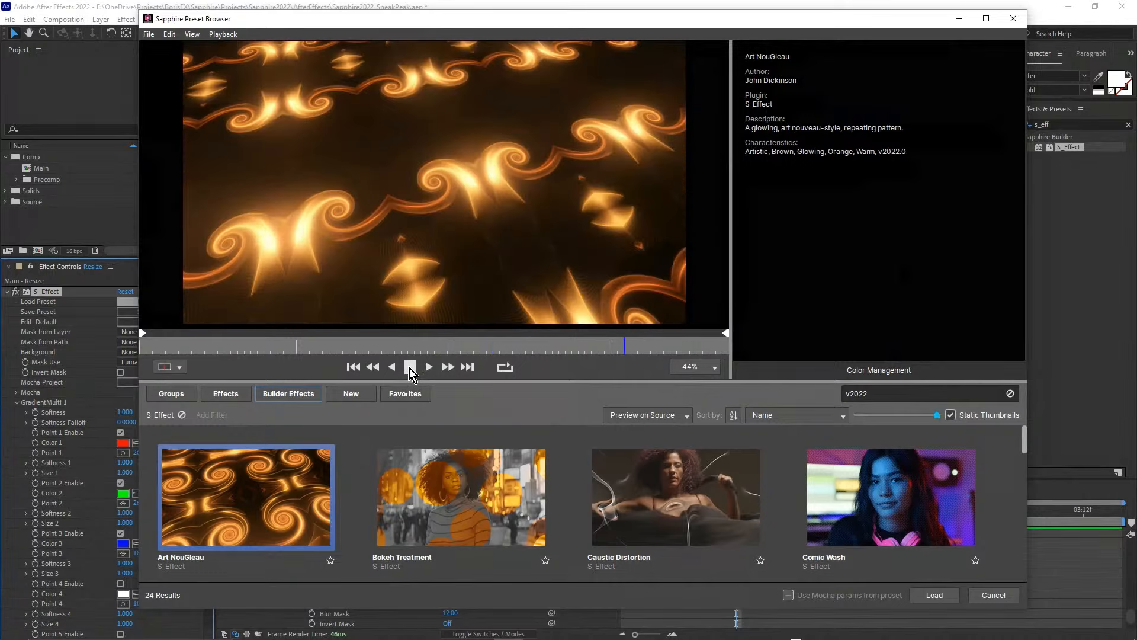
pyautogui.click(410, 368)
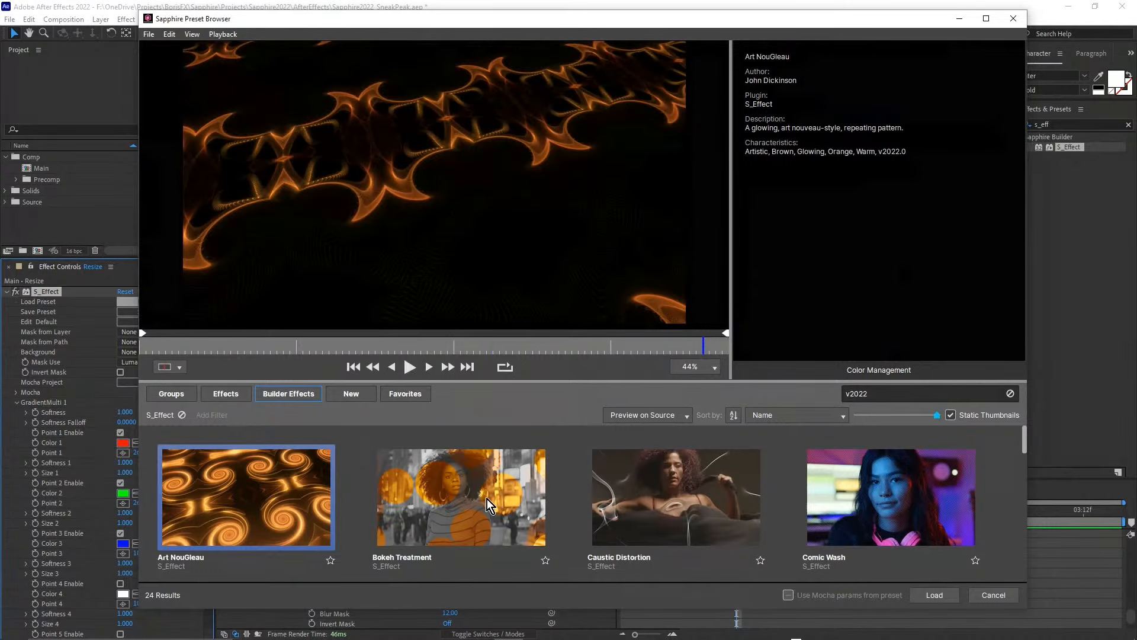
# - Preview the Bokeh Treatment and Caustic Distortion presets, playing and stopping the Caustic Distortion animation
pyautogui.click(470, 484)
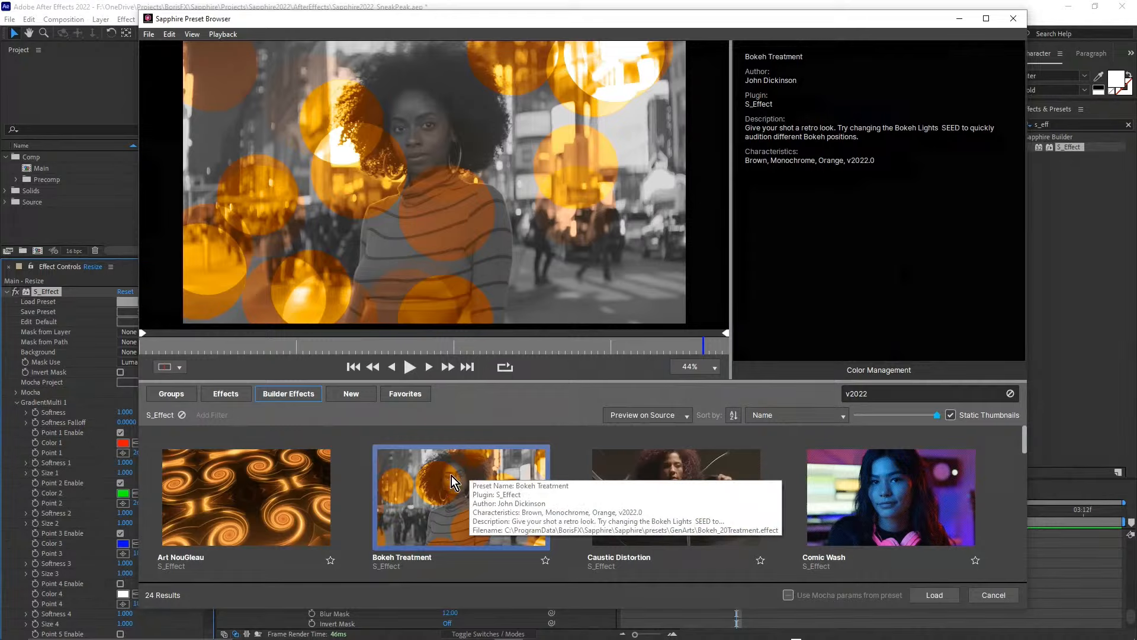
pyautogui.click(670, 479)
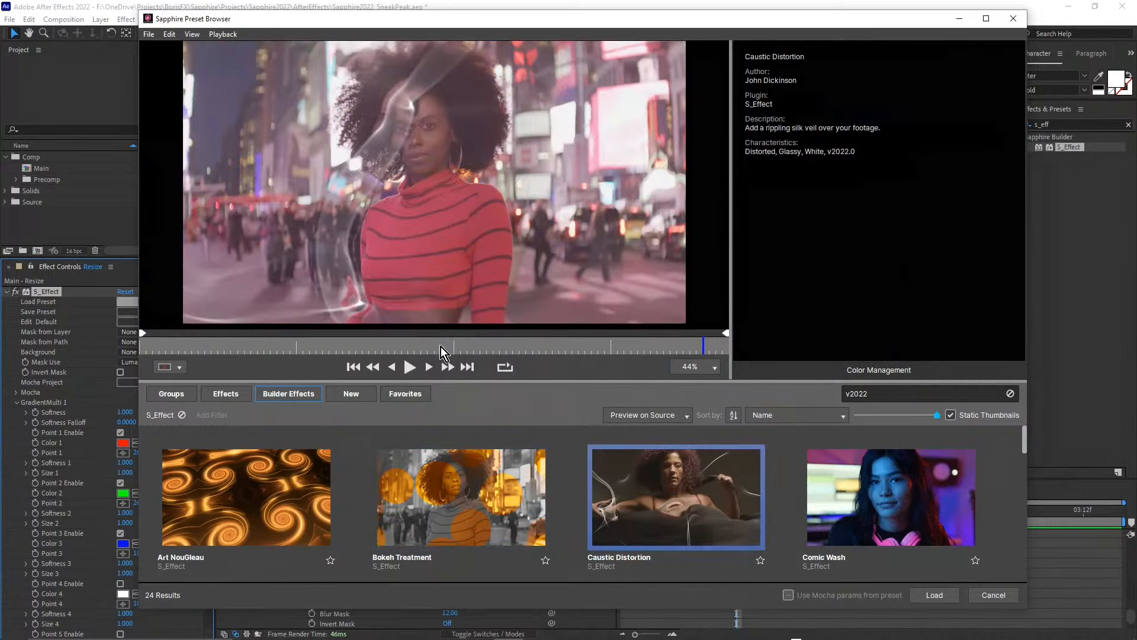
pyautogui.click(411, 367)
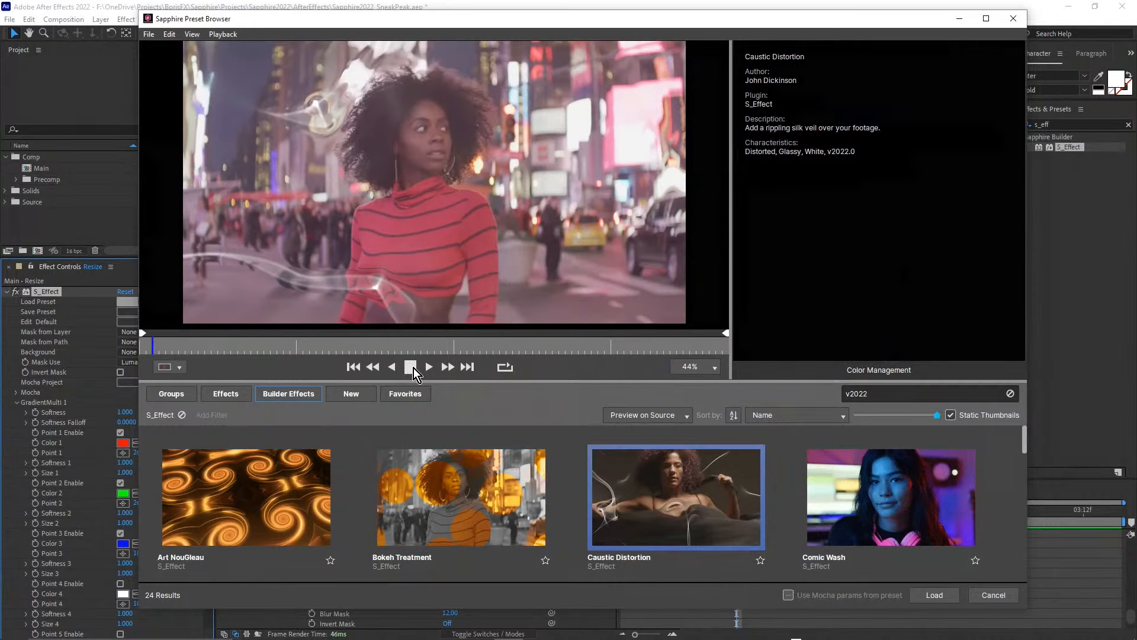
pyautogui.click(413, 368)
# - Preview the Comic Wash, Edge Rays with Threshold and Glass Flames presets, playing and stopping the Glass Flames animation
pyautogui.click(848, 458)
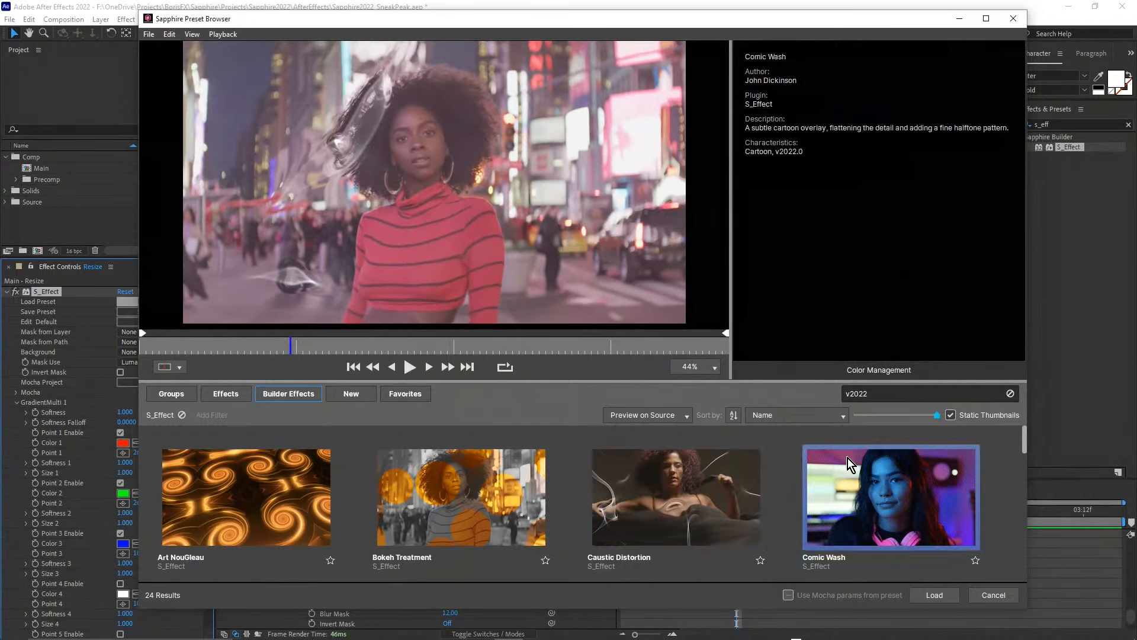
pyautogui.scroll(-2, 606, 463)
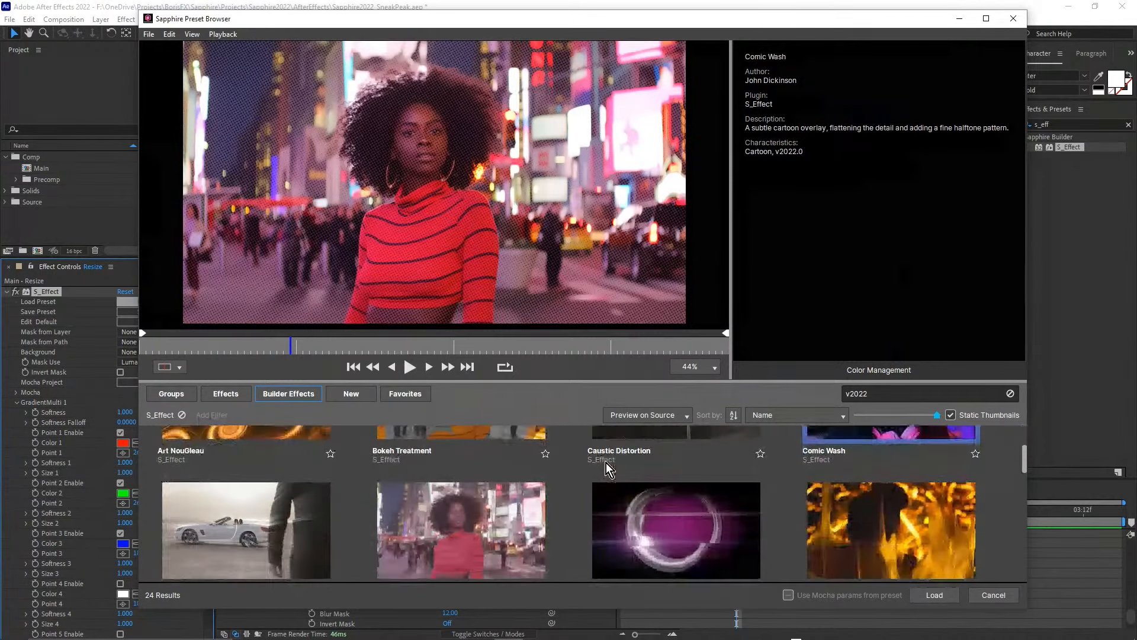
pyautogui.click(312, 510)
pyautogui.scroll(-1, 454, 496)
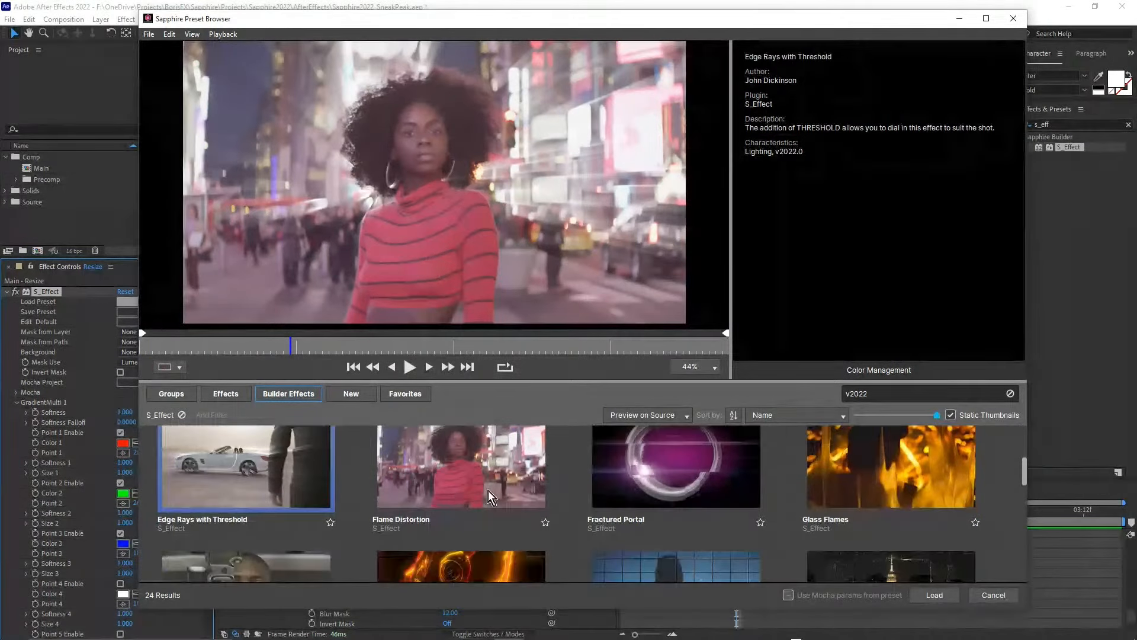
pyautogui.click(864, 463)
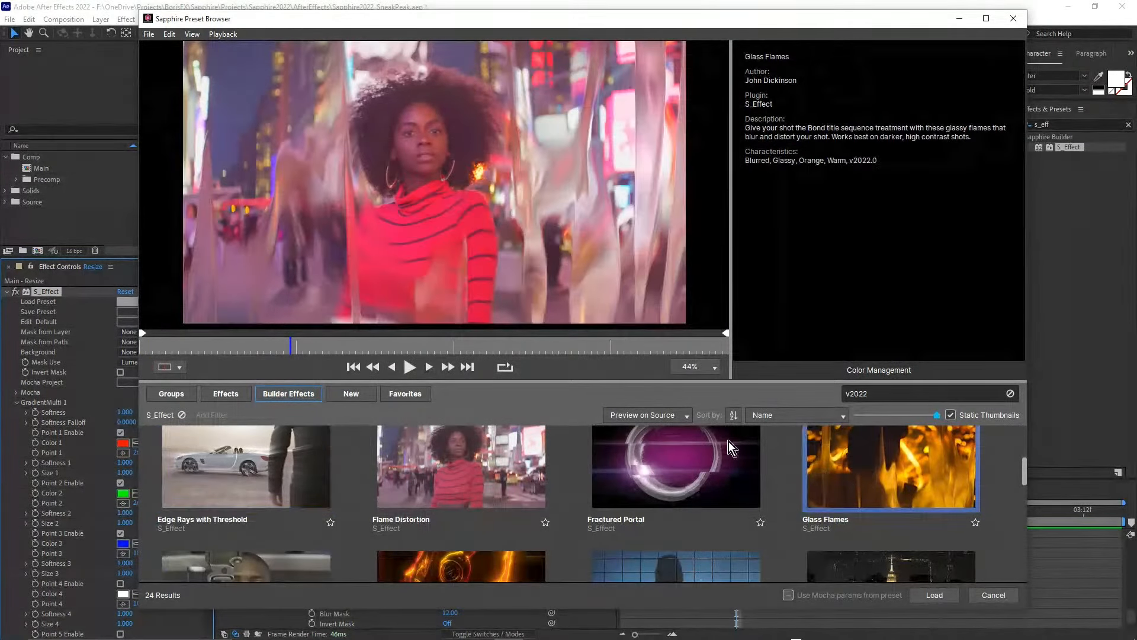
pyautogui.click(410, 368)
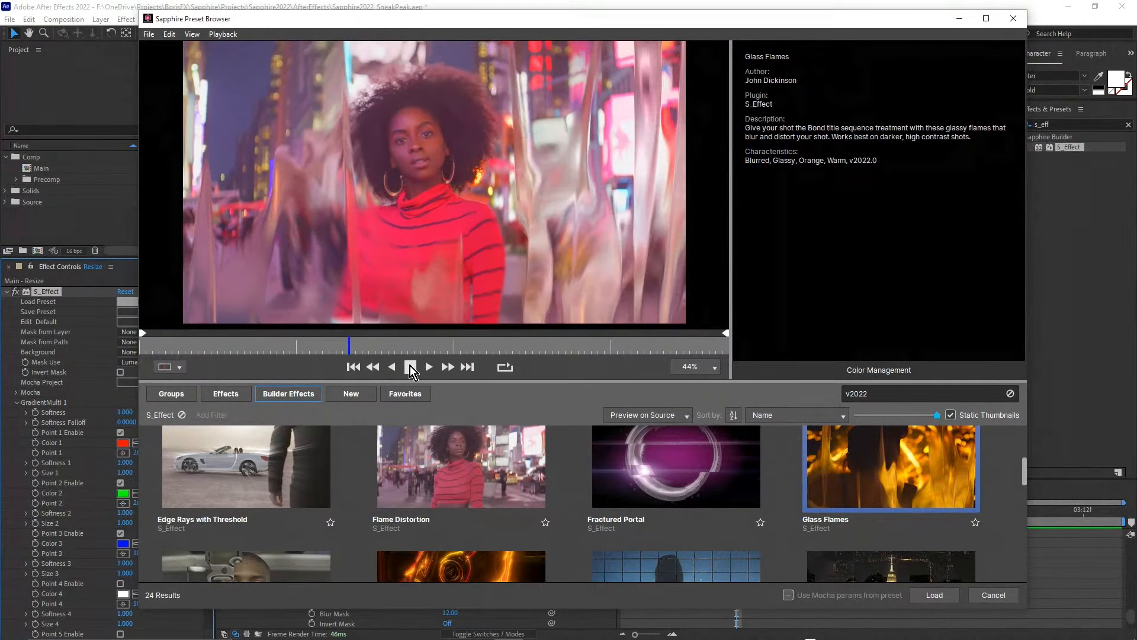
pyautogui.click(410, 367)
# - Preview the Golden Edges and Glass Squares presets, playing and stopping the Glass Squares animation
pyautogui.scroll(-1, 663, 466)
pyautogui.click(498, 509)
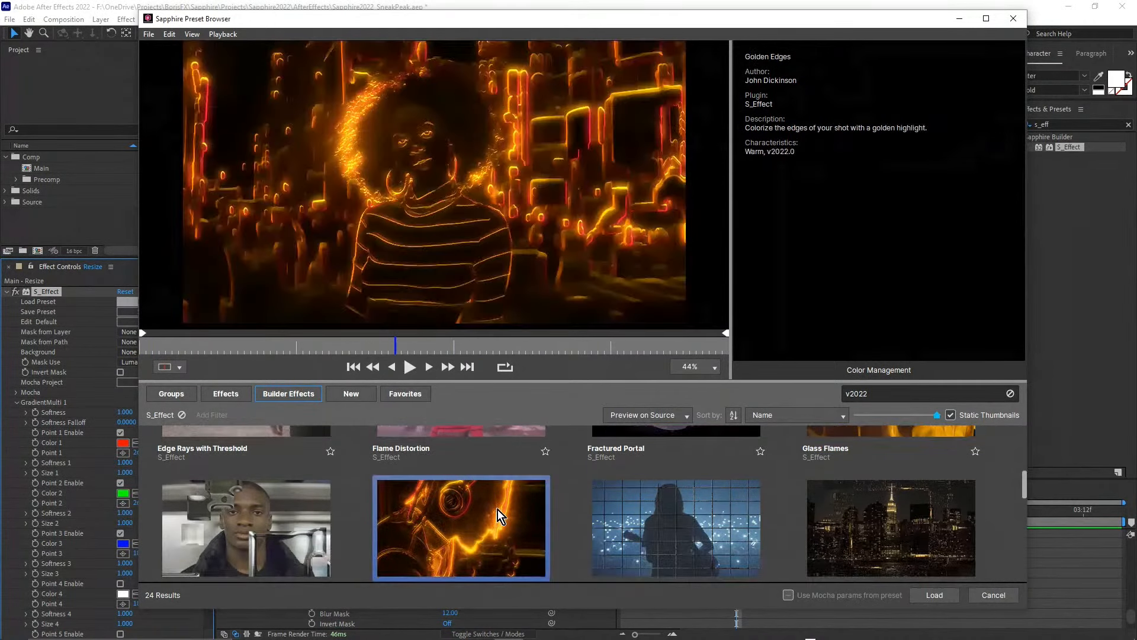
pyautogui.scroll(-1, 508, 507)
pyautogui.click(251, 469)
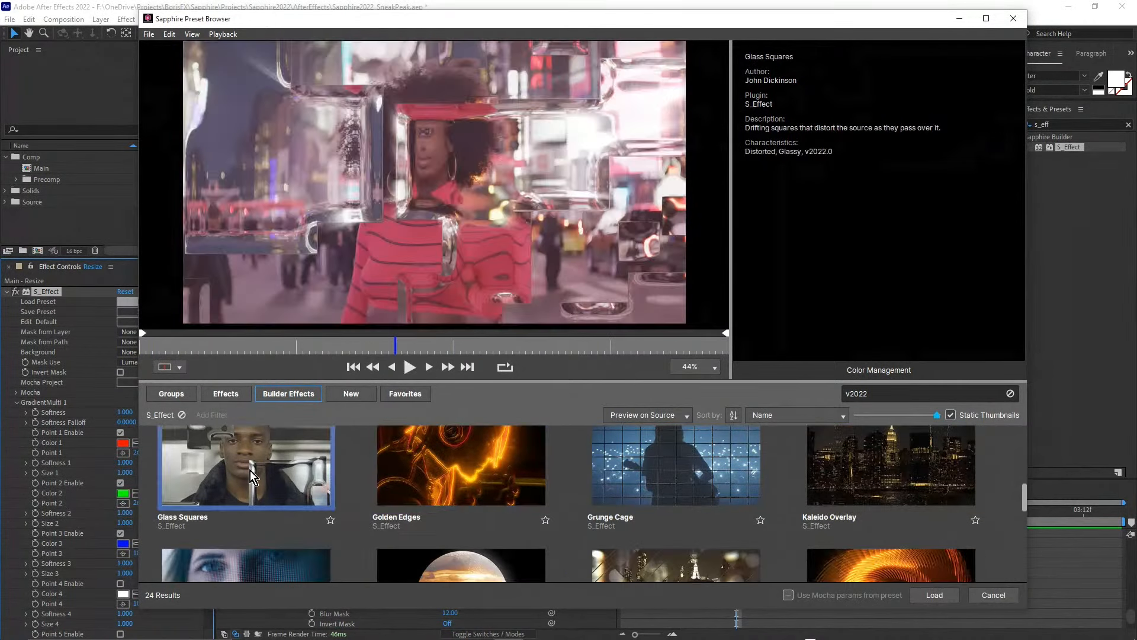
pyautogui.click(410, 367)
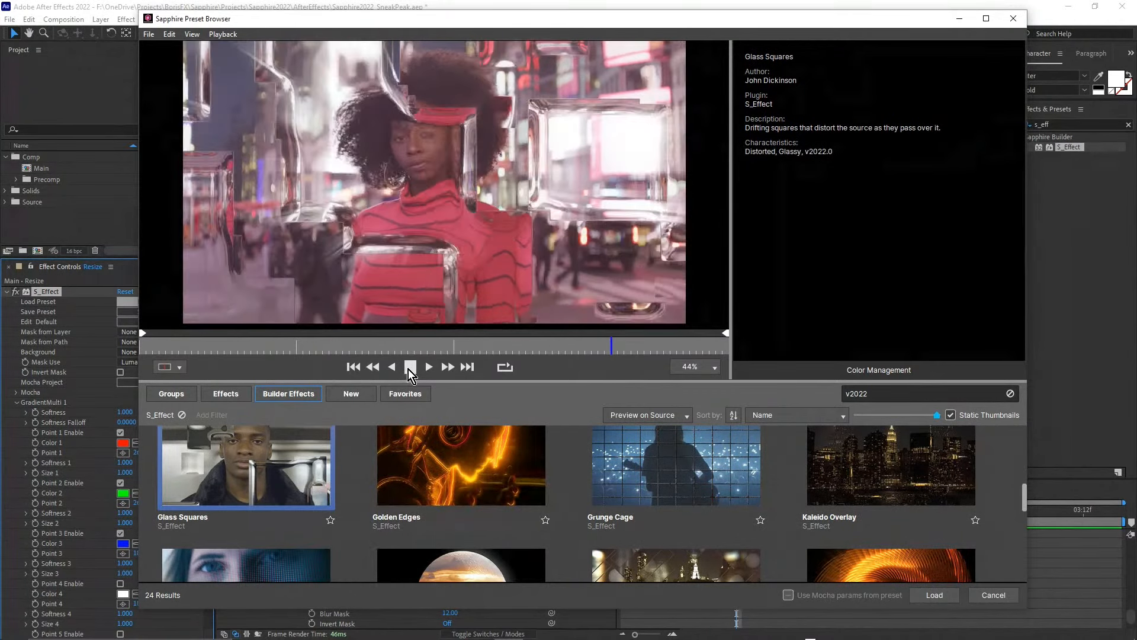
pyautogui.click(410, 369)
# - Play and stop the Opaque Glass Panels preset's animation, and preview the QuadTone Shape preset
pyautogui.scroll(-1, 669, 439)
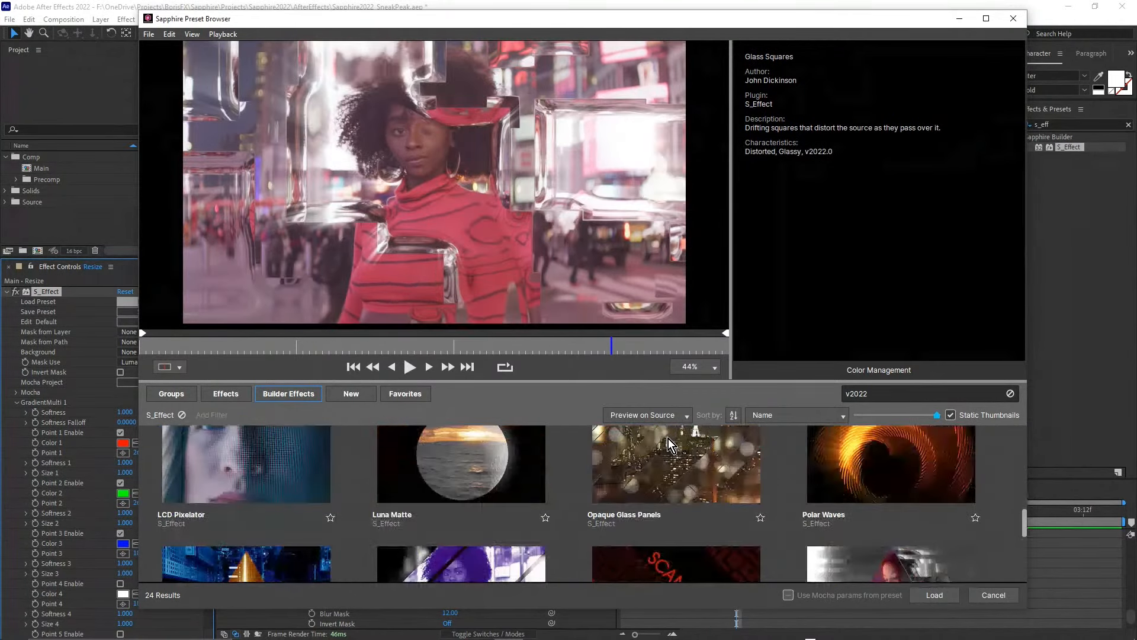
pyautogui.click(645, 463)
pyautogui.click(410, 369)
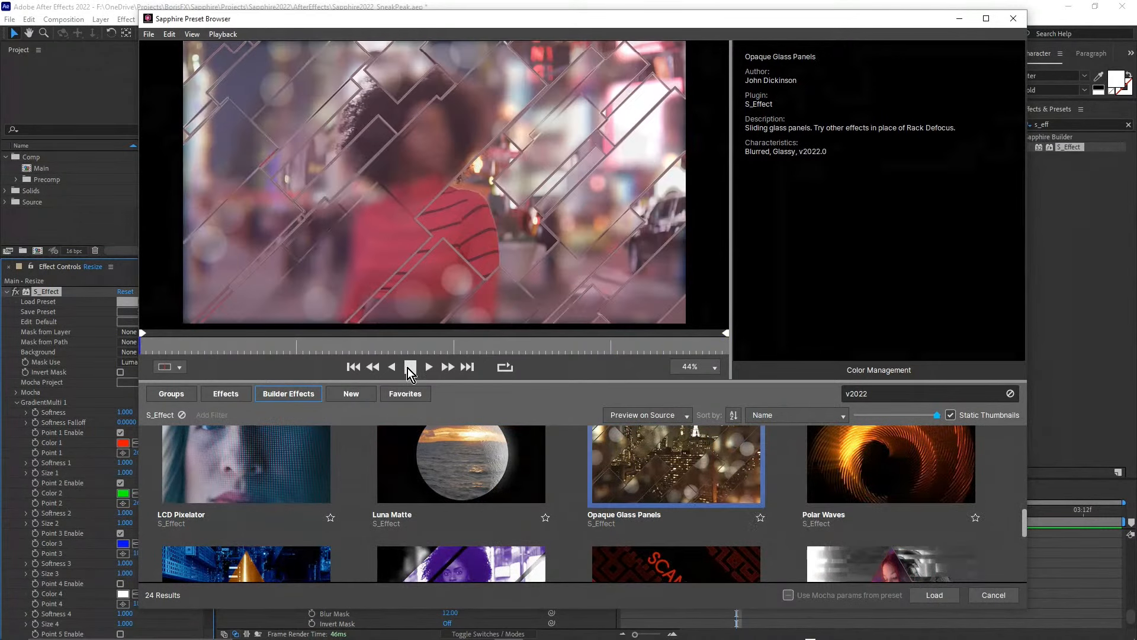
pyautogui.click(410, 368)
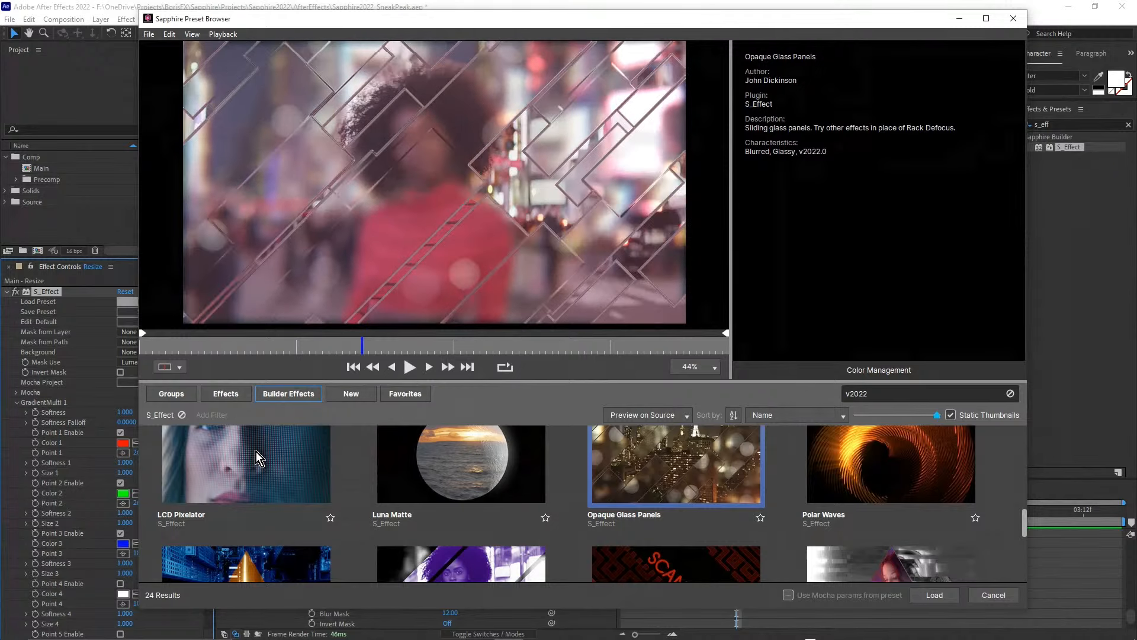
pyautogui.scroll(-1, 574, 472)
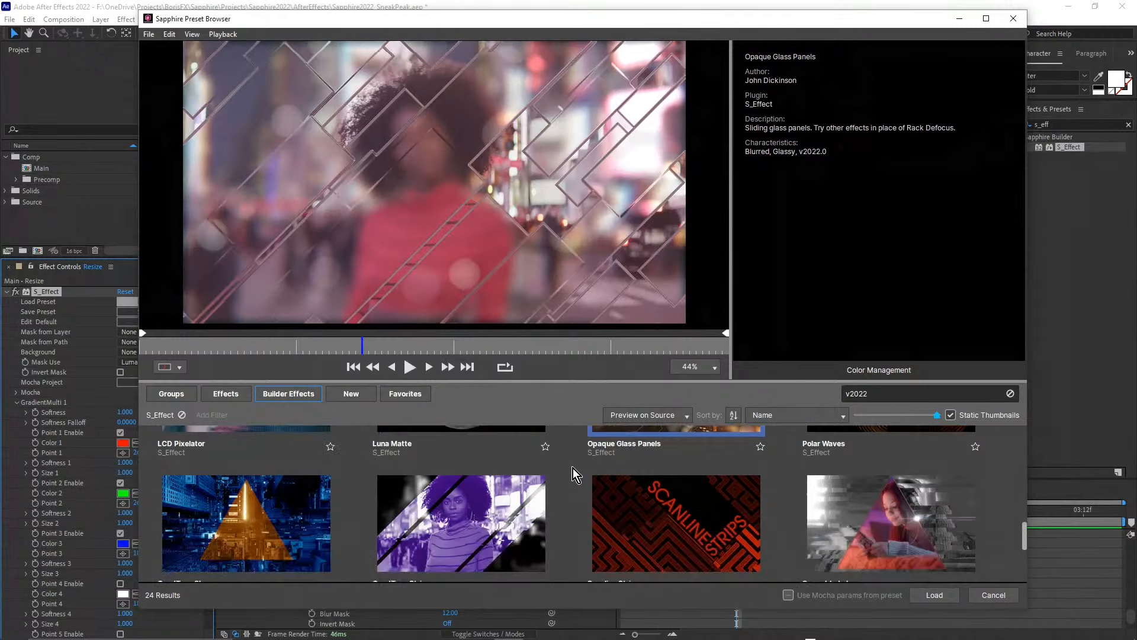
pyautogui.click(298, 509)
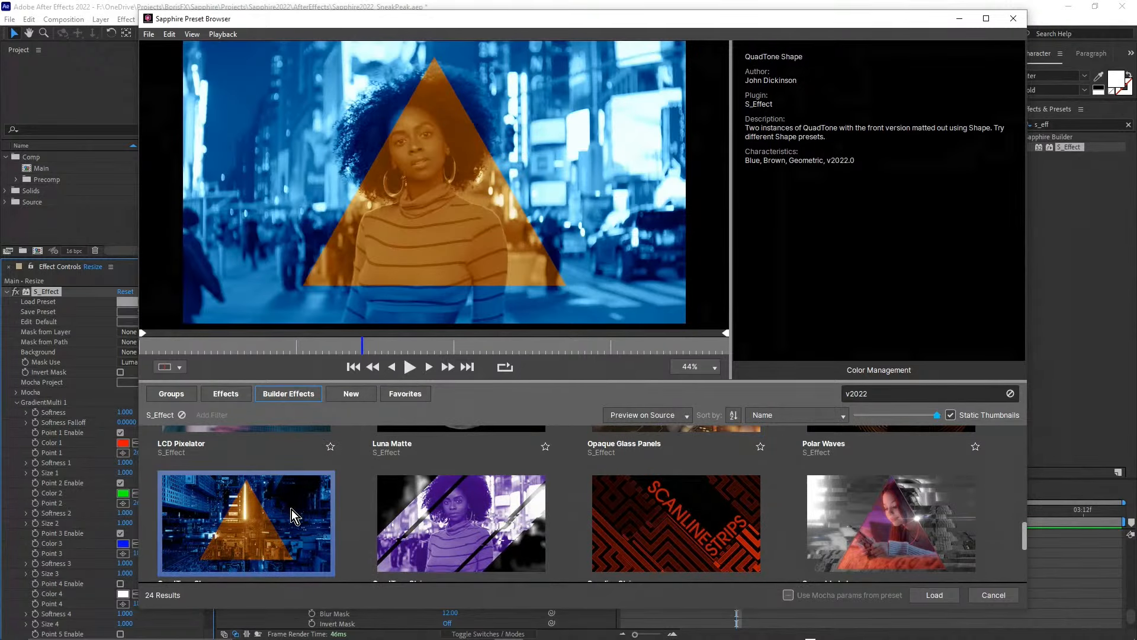
# - Load the Opaque Glass Panels preset into the S_Effect on the Resize layer
pyautogui.scroll(1, 289, 511)
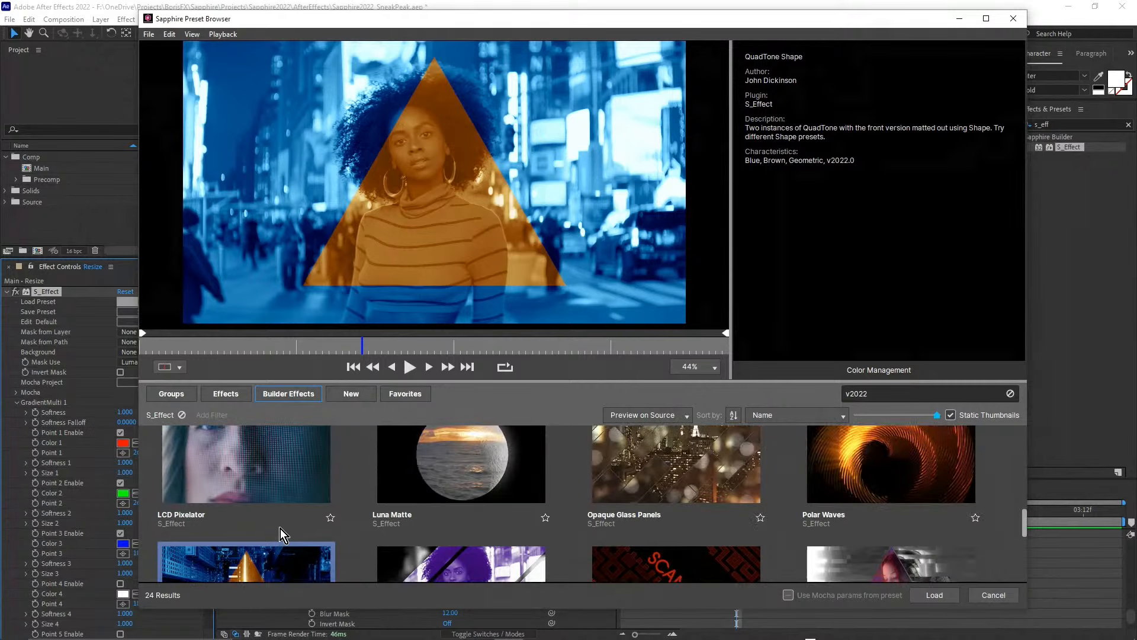
pyautogui.scroll(-1, 272, 525)
pyautogui.scroll(1, 567, 471)
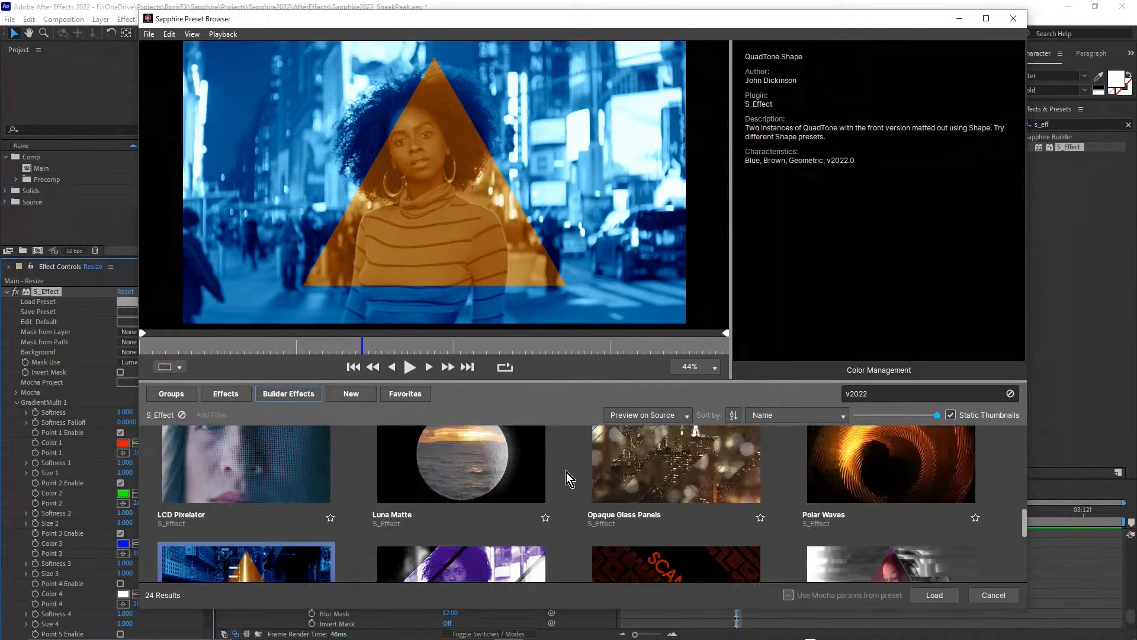
pyautogui.click(681, 461)
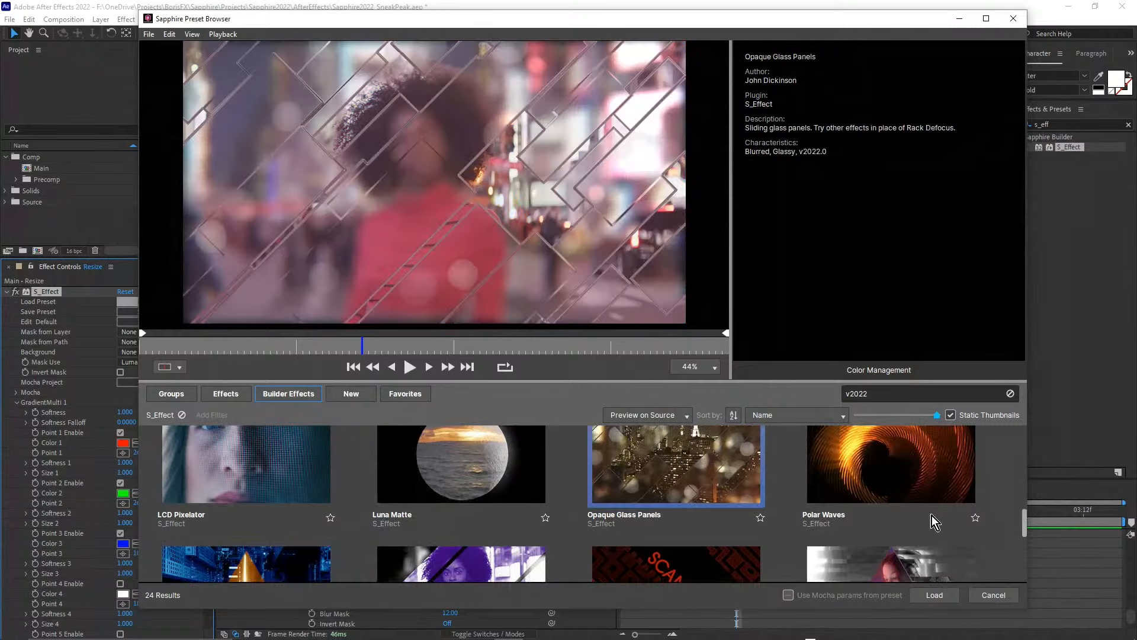
pyautogui.click(935, 594)
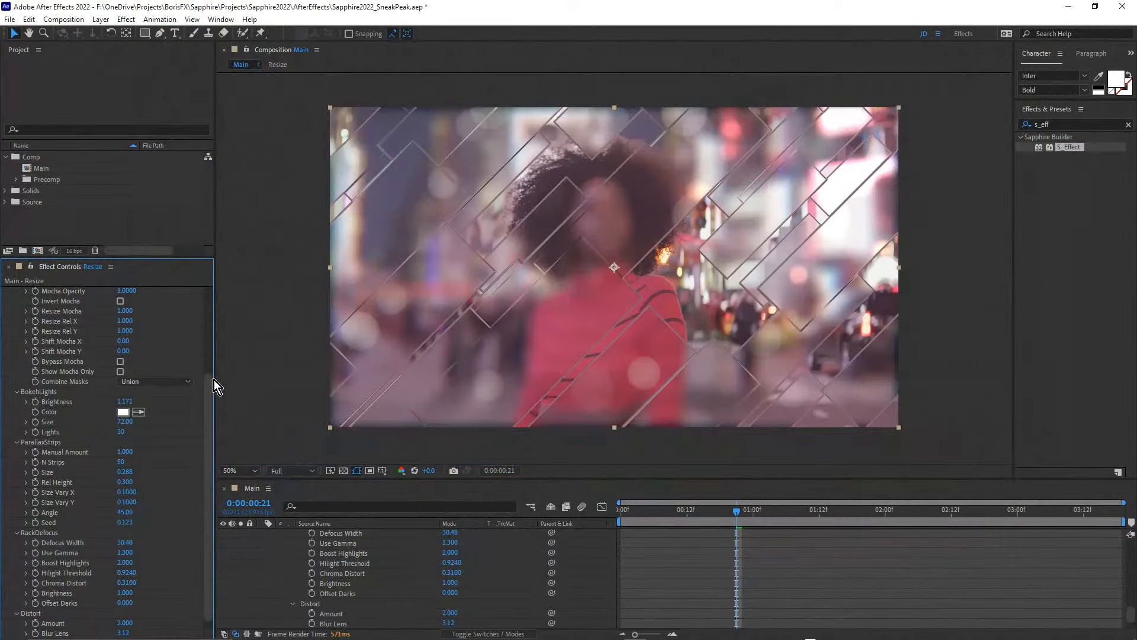
# - Set the ParallaxStrips N Strips value to 25 and its Seed to 0.493
pyautogui.moveTo(207, 360); pyautogui.dragTo(202, 275)
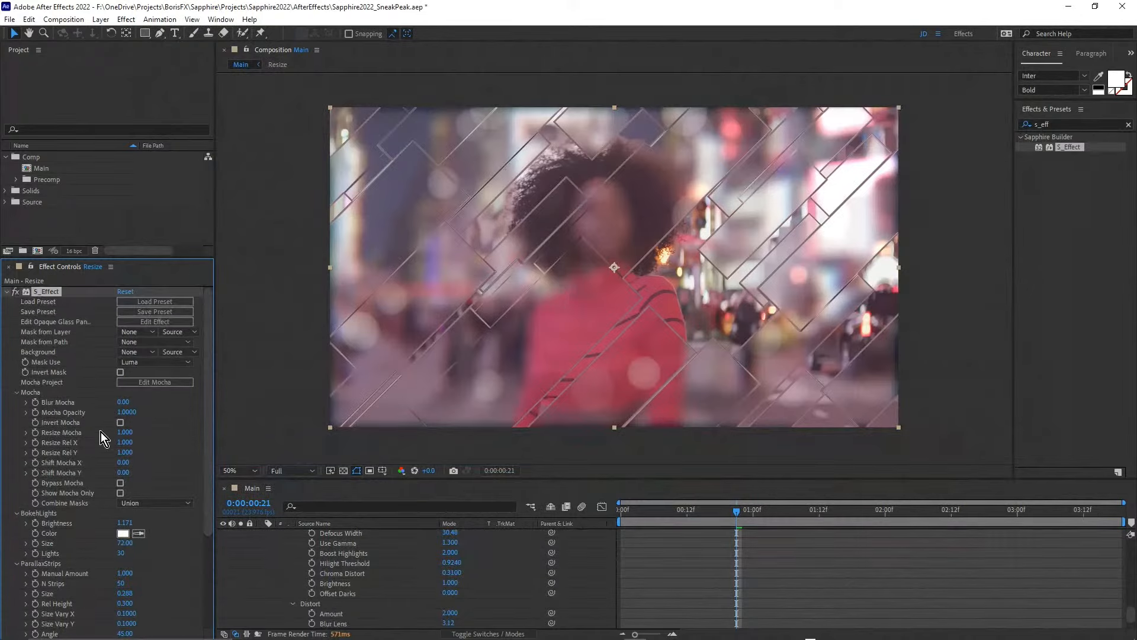
pyautogui.scroll(-3, 88, 446)
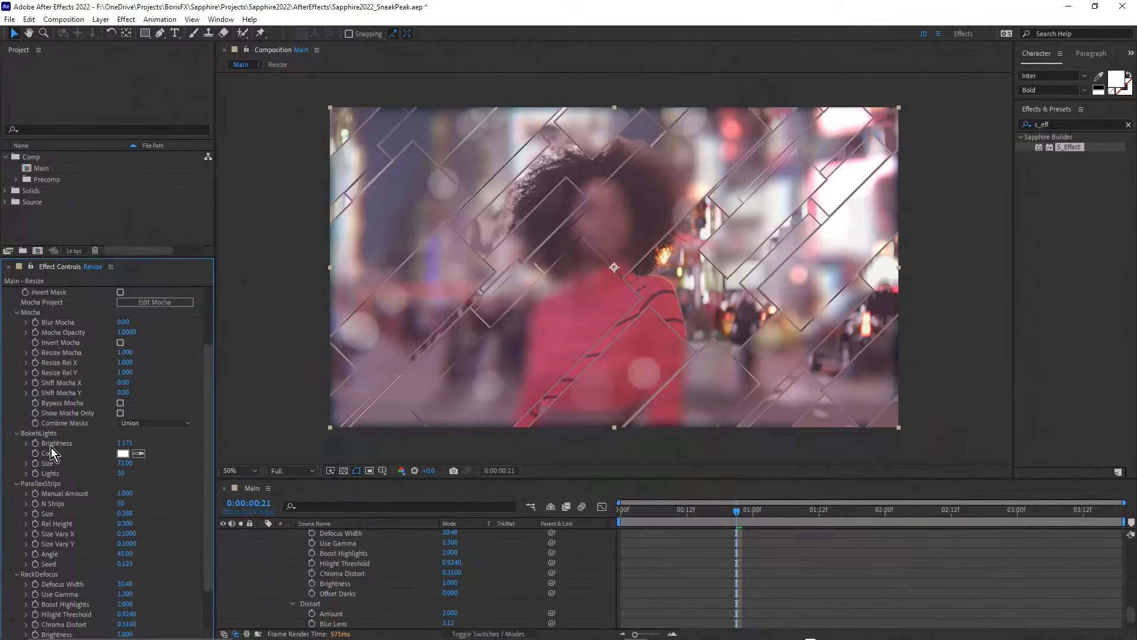
pyautogui.scroll(-2, 72, 454)
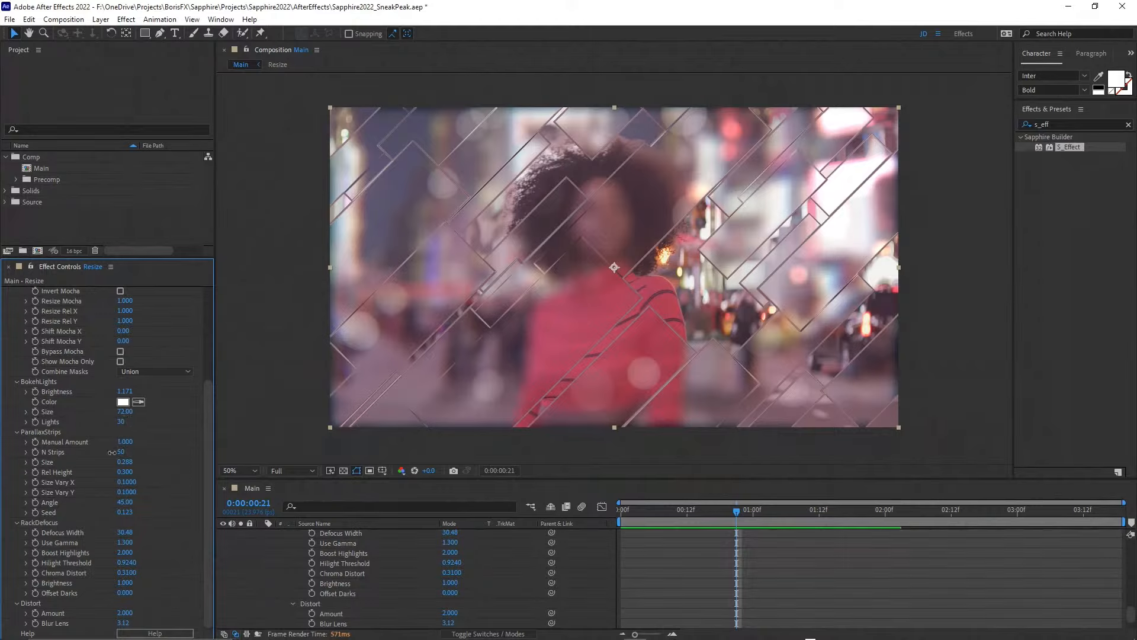
pyautogui.moveTo(107, 454); pyautogui.dragTo(102, 458)
pyautogui.moveTo(121, 512); pyautogui.dragTo(150, 512)
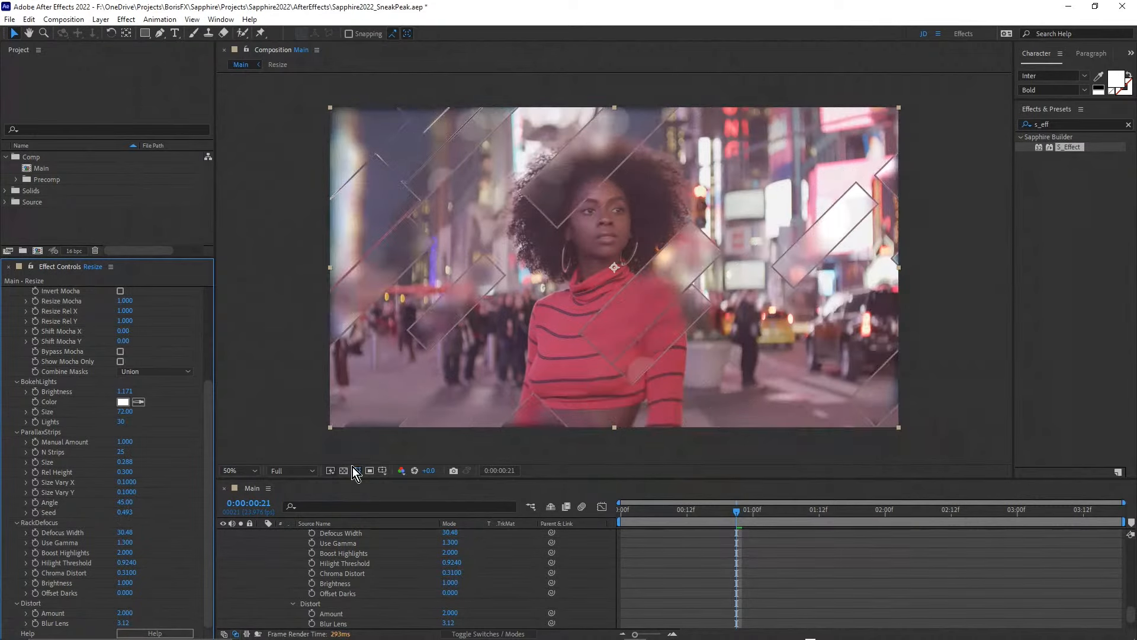
# - Scrub the composition from 0:00:00:15 to 0:00:01:16 to check how the glass panels move
pyautogui.click(702, 513)
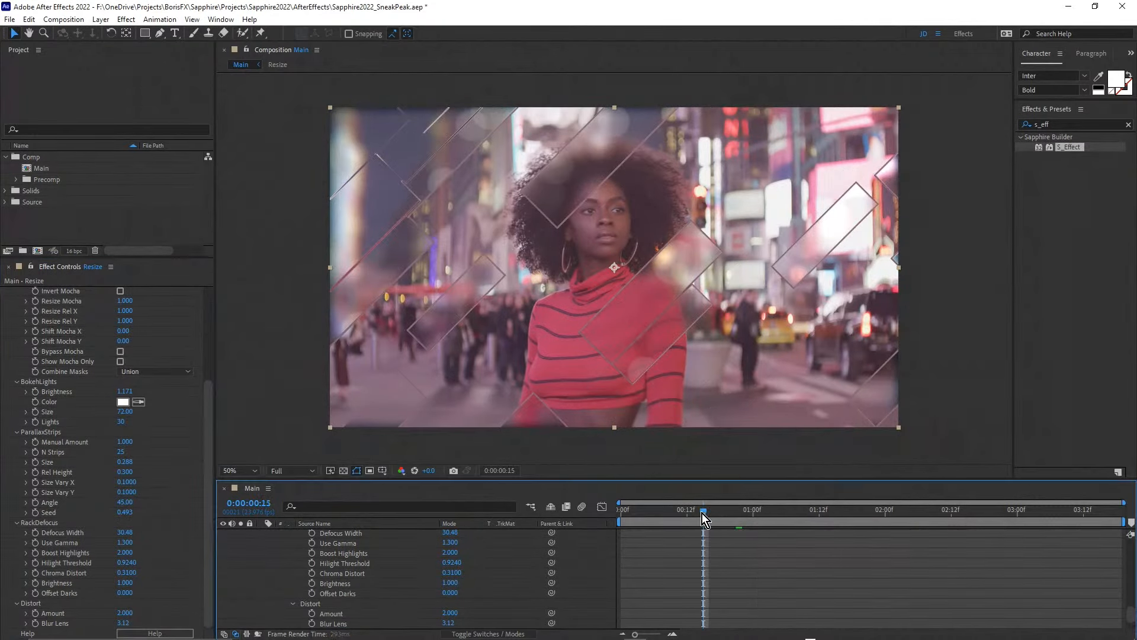
pyautogui.moveTo(702, 512); pyautogui.dragTo(842, 521)
# - Open the Opaque Glass Panels effect in the Effect Builder, enlarge the preview area and bring the Source node chain into view
pyautogui.scroll(4, 119, 467)
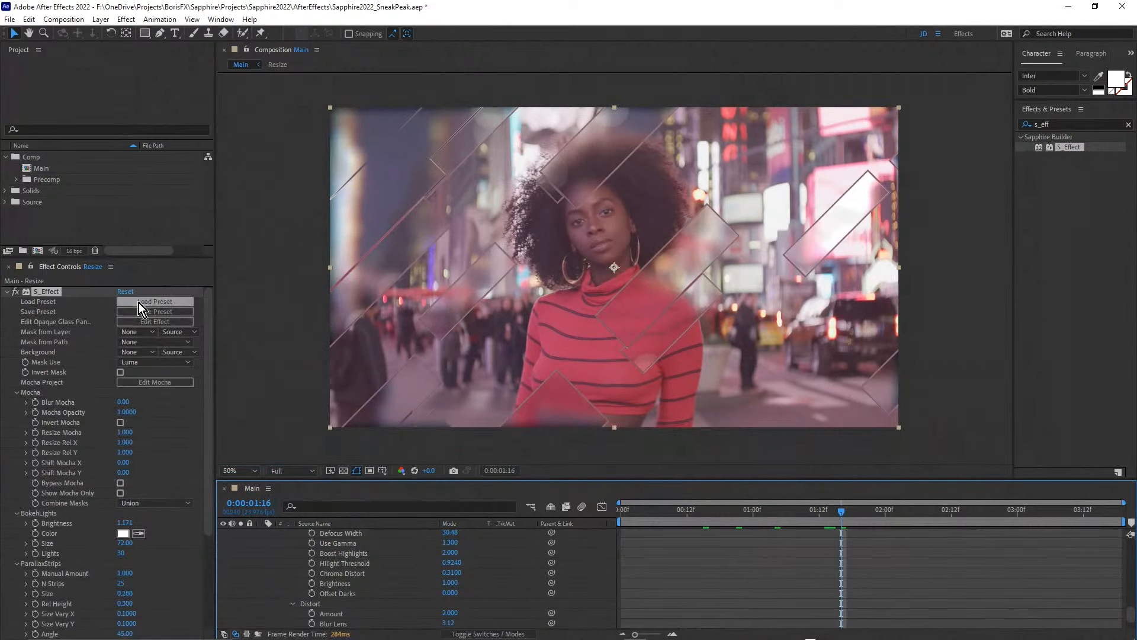
pyautogui.click(158, 322)
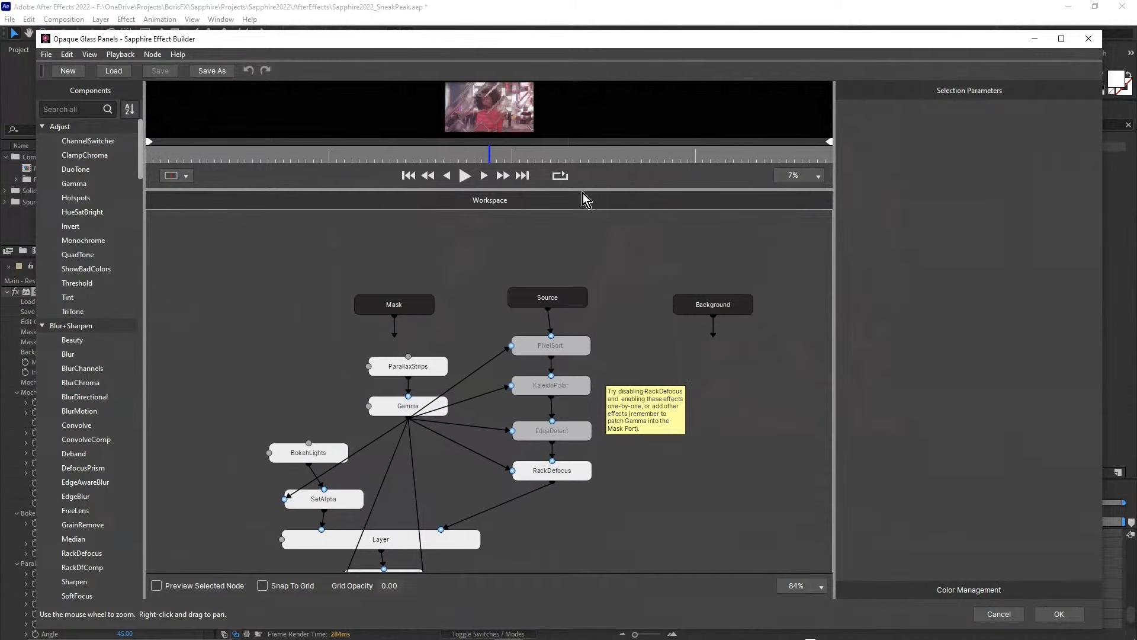
pyautogui.moveTo(560, 190); pyautogui.dragTo(554, 326)
pyautogui.scroll(10, 484, 168)
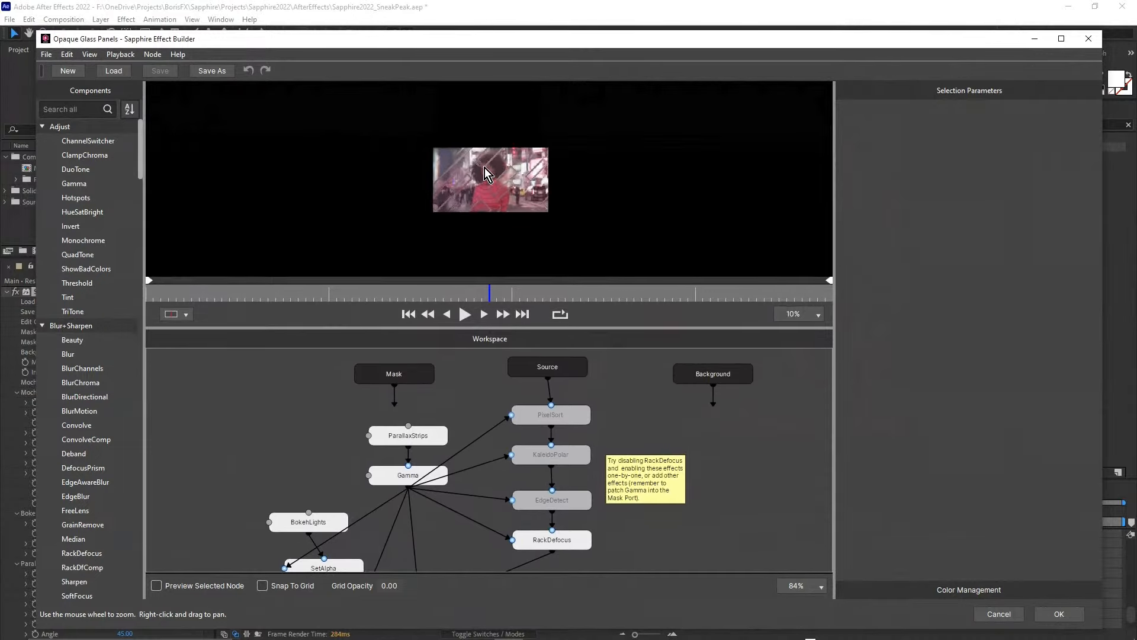
pyautogui.scroll(-3, 500, 194)
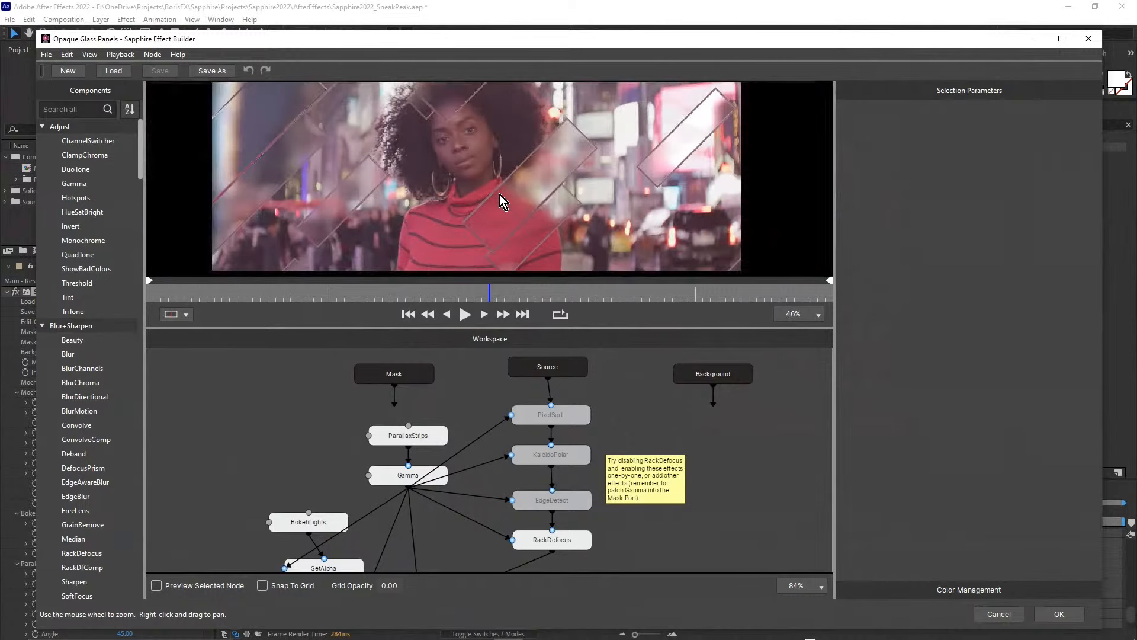
pyautogui.moveTo(606, 534); pyautogui.dragTo(622, 459)
pyautogui.moveTo(615, 505); pyautogui.dragTo(615, 547)
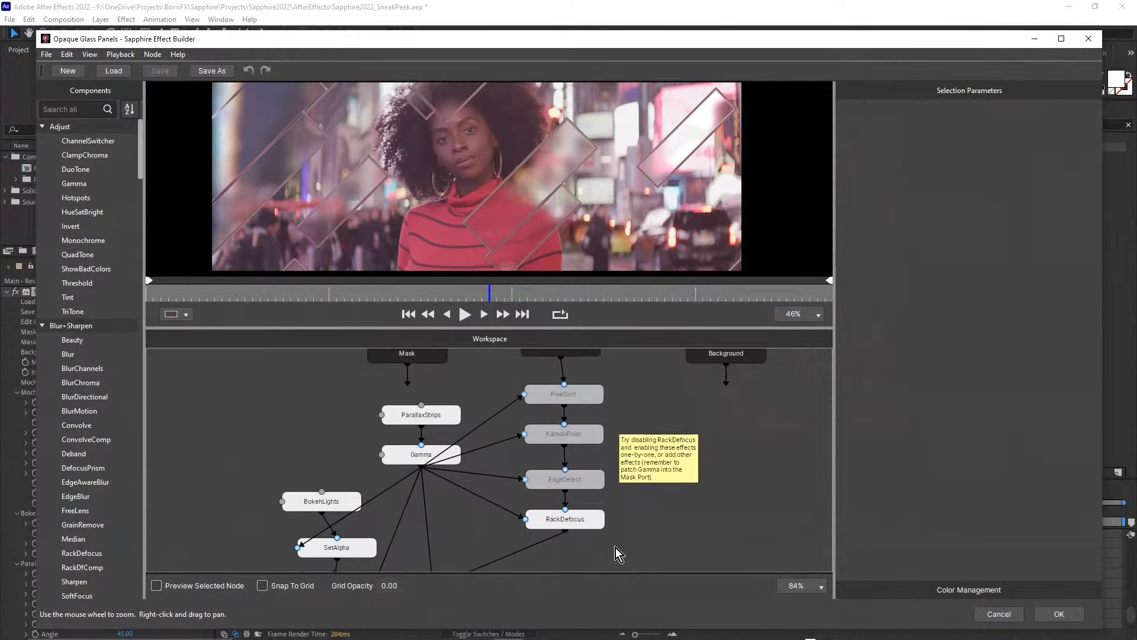
pyautogui.moveTo(626, 398); pyautogui.dragTo(627, 426)
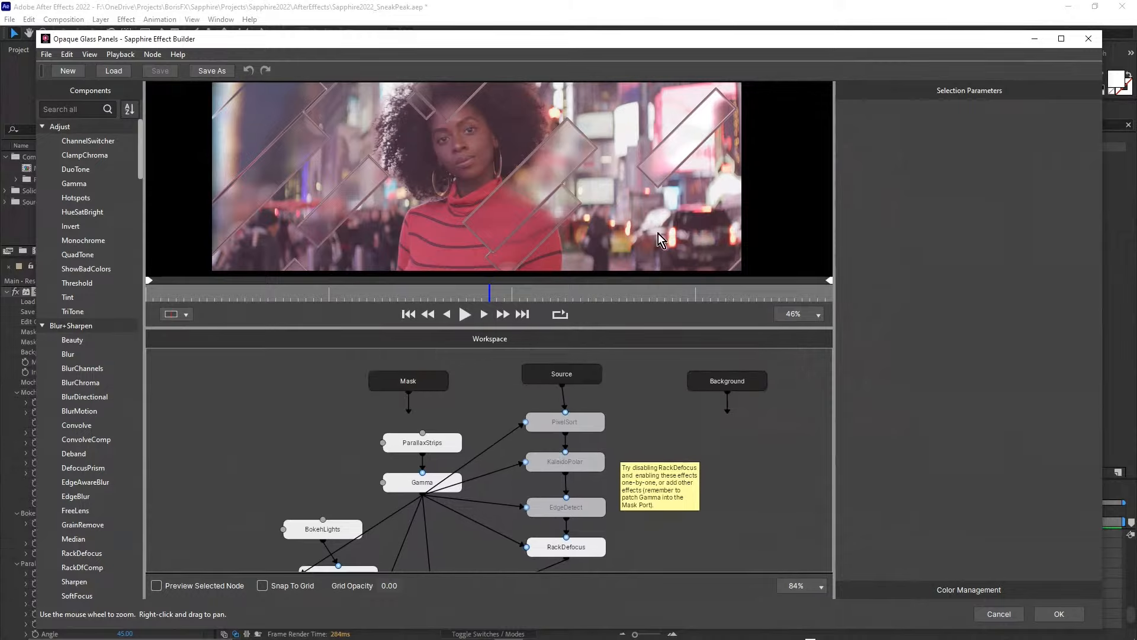
# - Disable the RackDefocus node in the Opaque Glass Panels node graph
pyautogui.click(590, 546)
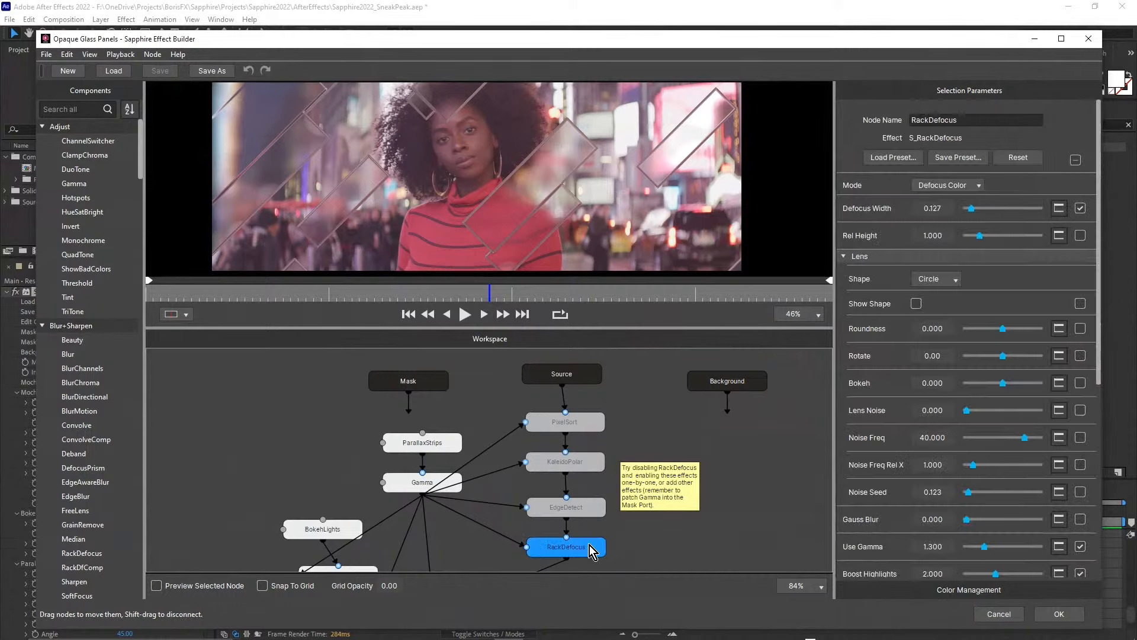
pyautogui.click(974, 208)
pyautogui.moveTo(973, 208); pyautogui.dragTo(968, 218)
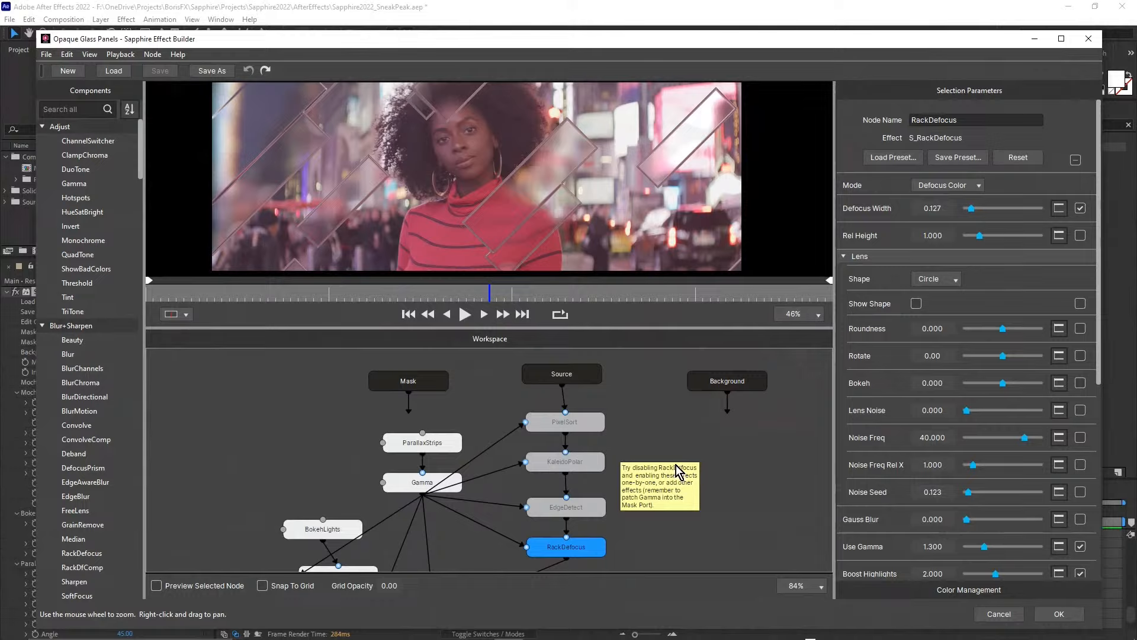
pyautogui.rightClick(585, 548)
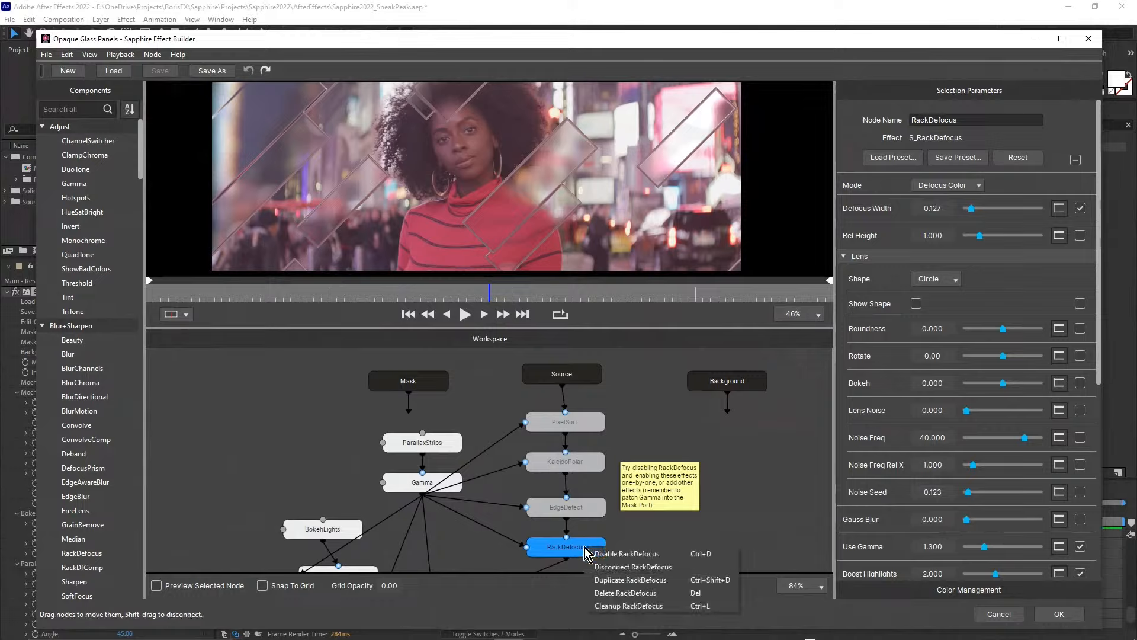
pyautogui.click(624, 556)
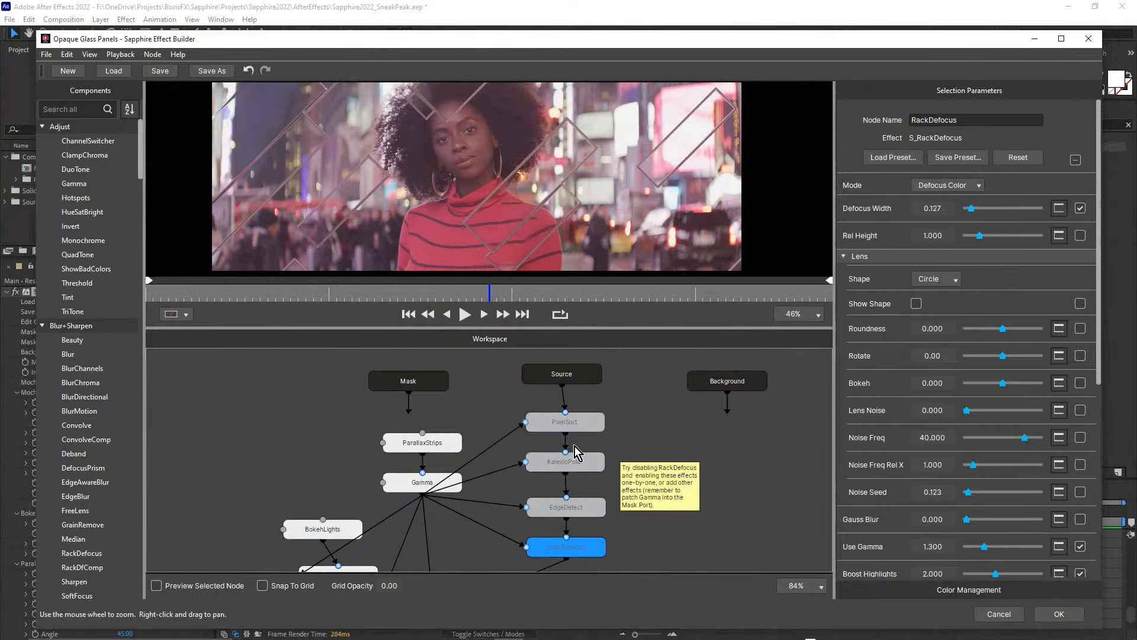
# - Enable the KaleidoPolar node in the Opaque Glass Panels graph and scrub the preview to check the moving panels
pyautogui.click(582, 465)
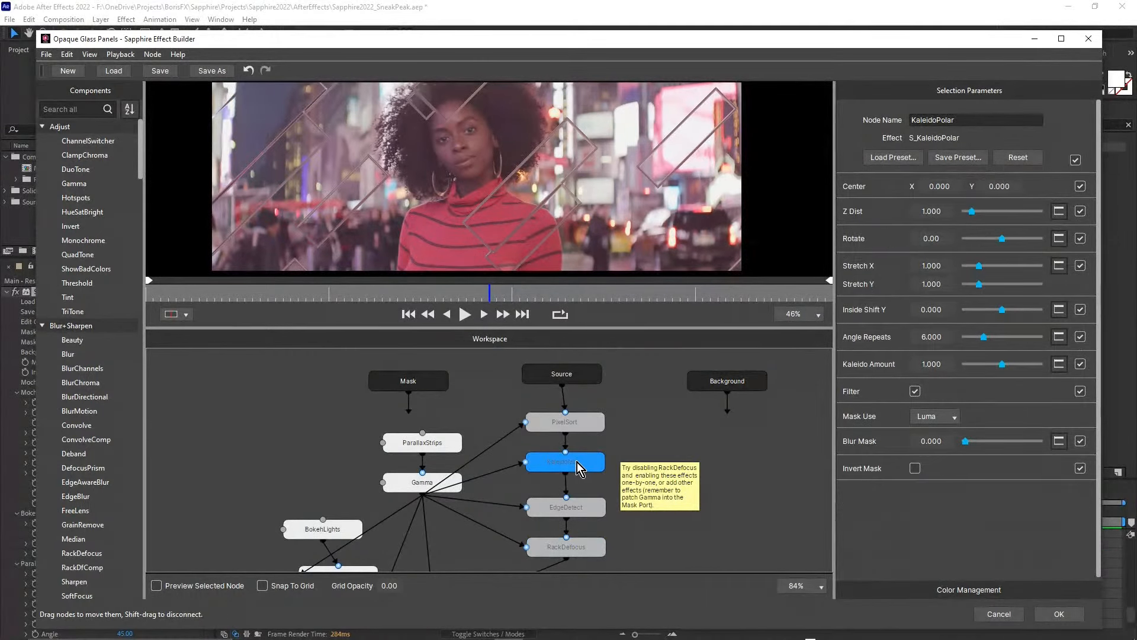
pyautogui.rightClick(582, 464)
pyautogui.click(607, 468)
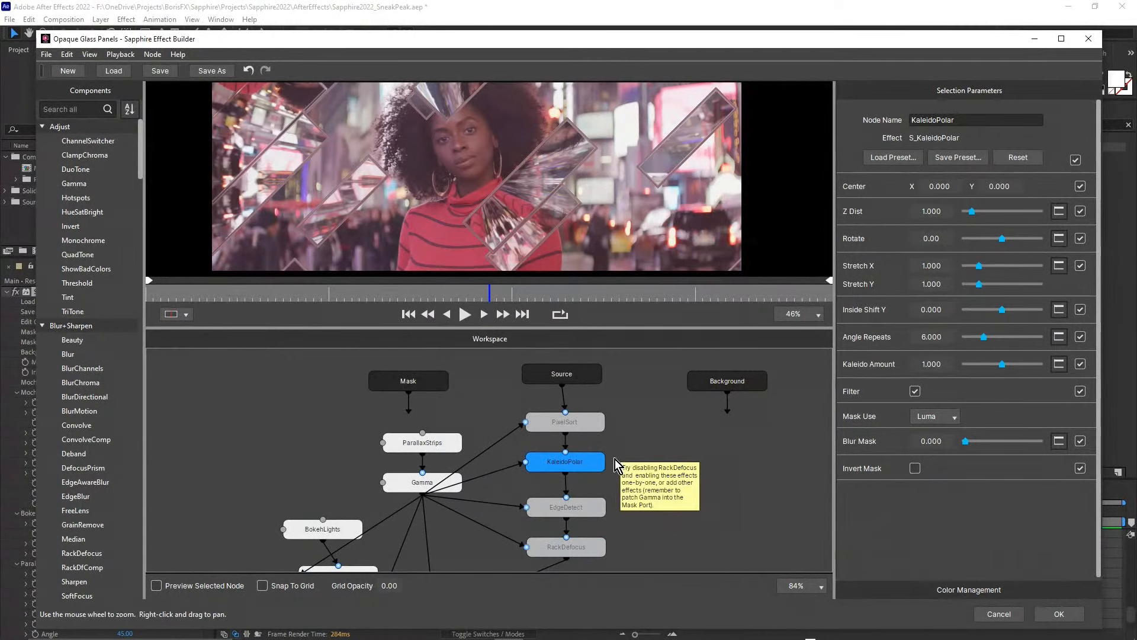
pyautogui.click(352, 296)
pyautogui.moveTo(303, 288); pyautogui.dragTo(428, 293)
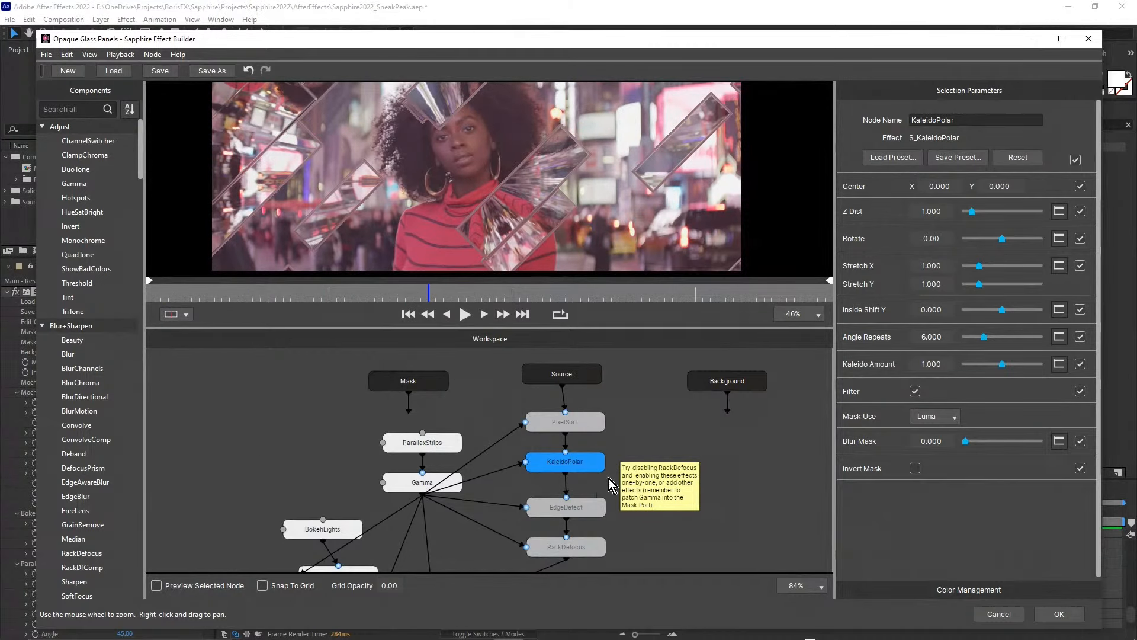
pyautogui.moveTo(639, 411)
pyautogui.mouseDown()
pyautogui.moveTo(673, 464)
pyautogui.moveTo(680, 385)
pyautogui.moveTo(697, 361)
pyautogui.moveTo(678, 398)
pyautogui.moveTo(639, 388)
pyautogui.mouseUp()
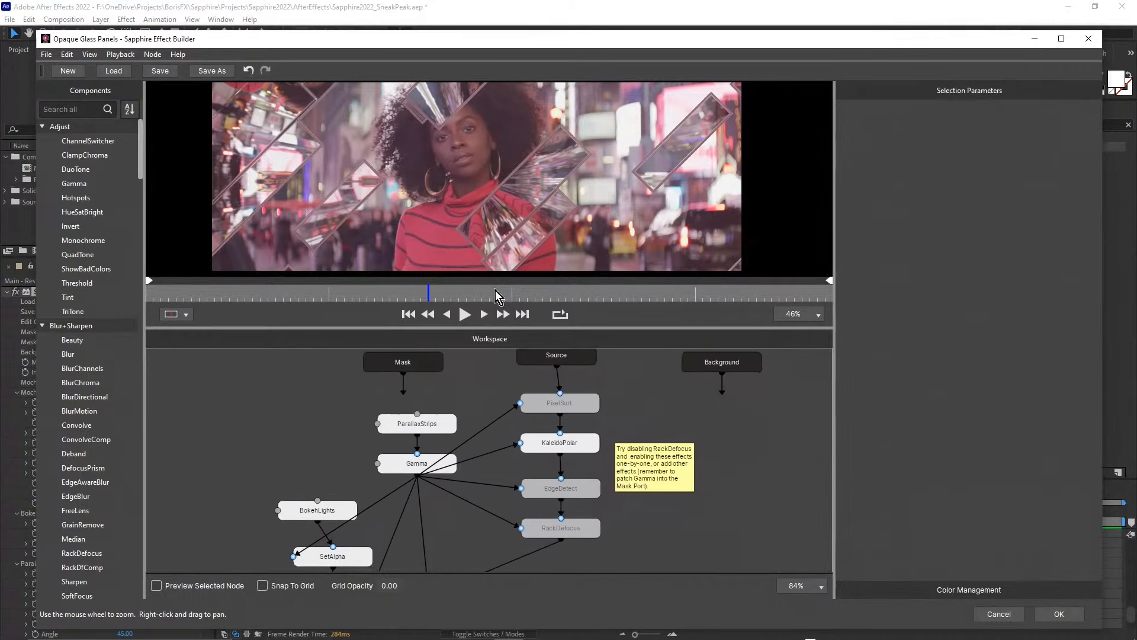
pyautogui.moveTo(496, 296); pyautogui.dragTo(543, 290)
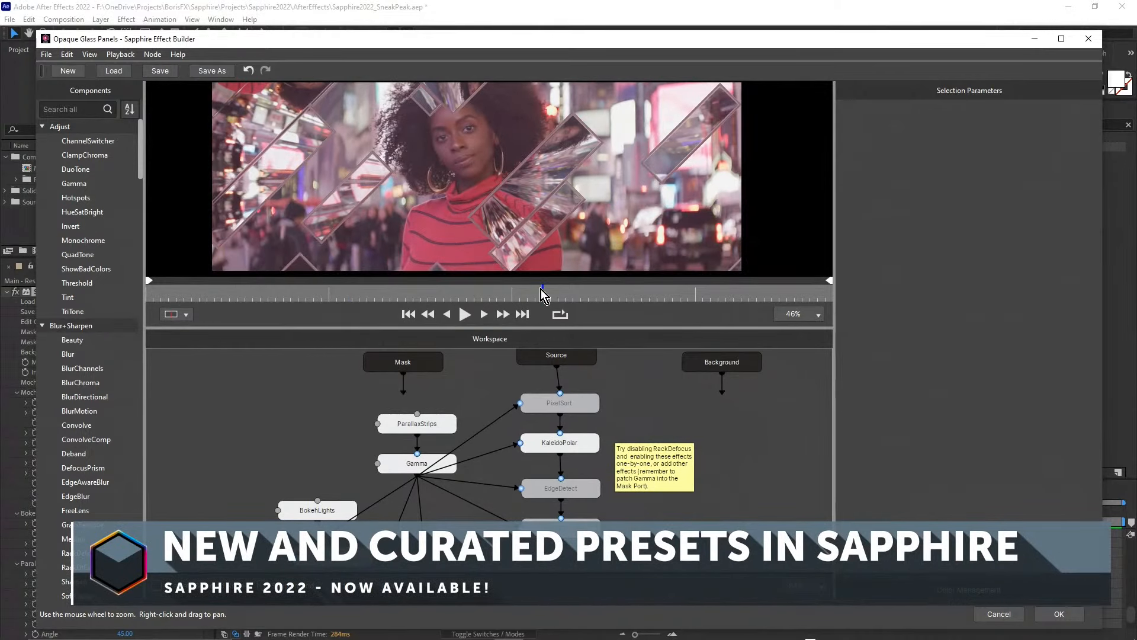
# - Turn on Preview Selected Node and inspect the ParallaxStrips, BokehLights, Layer and Distort node outputs in the graph
pyautogui.moveTo(332, 388)
pyautogui.mouseDown()
pyautogui.moveTo(323, 390)
pyautogui.moveTo(332, 380)
pyautogui.mouseUp()
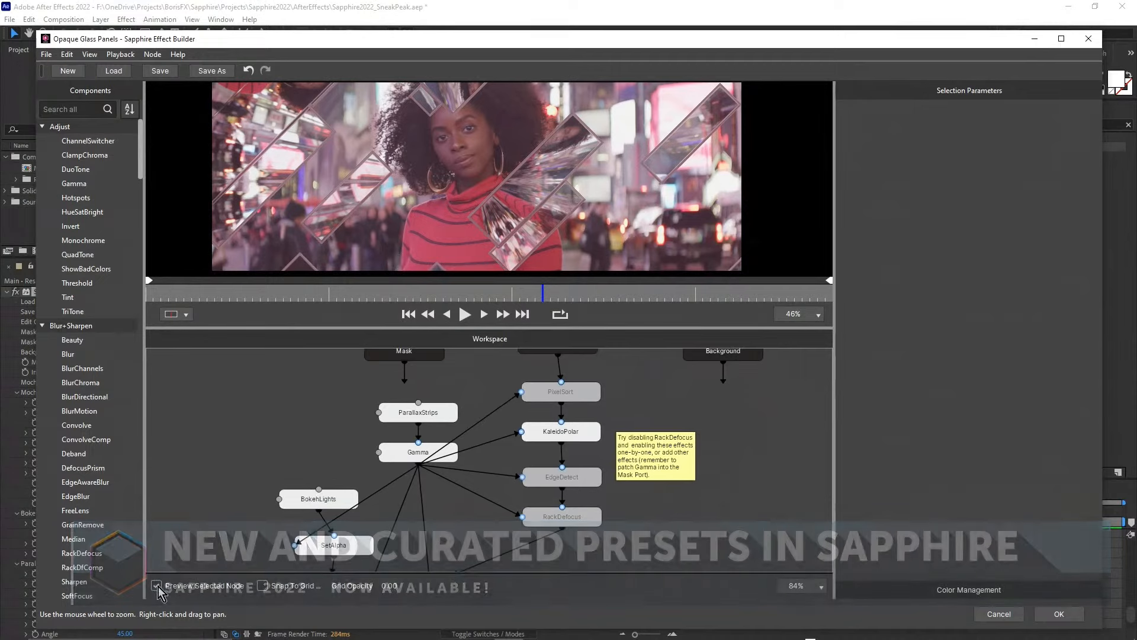
pyautogui.click(435, 414)
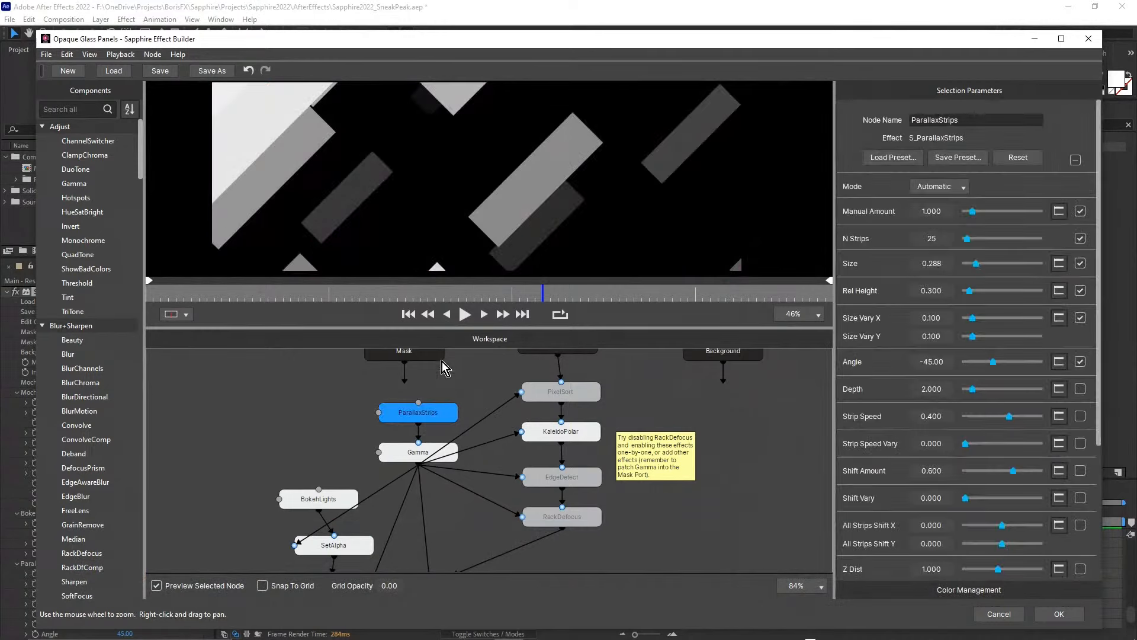
pyautogui.moveTo(314, 400); pyautogui.dragTo(268, 368)
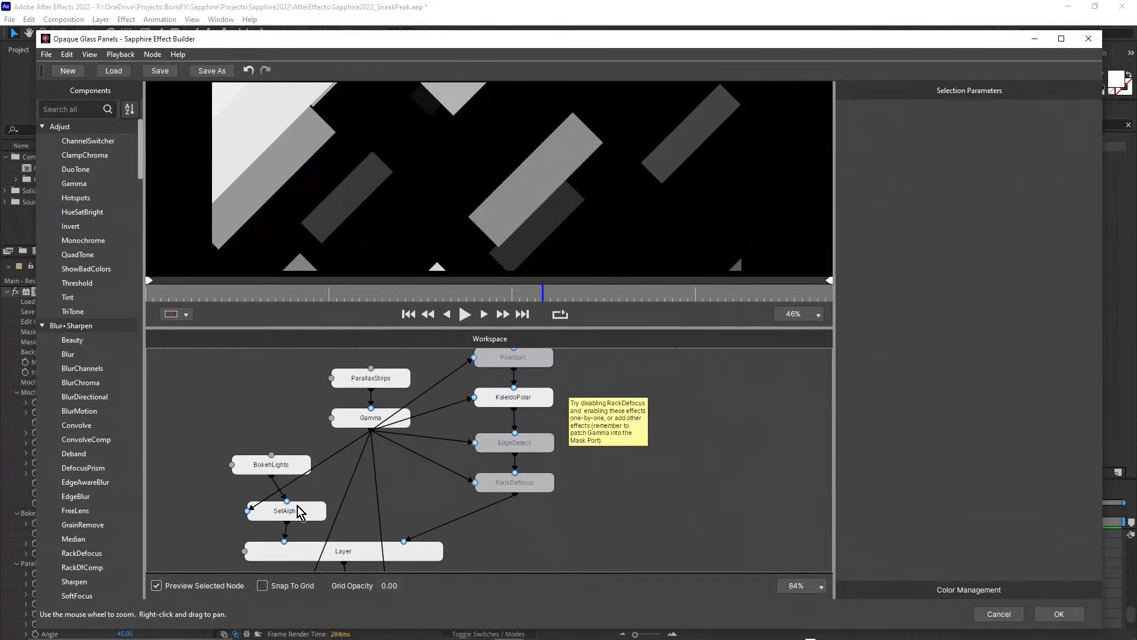
pyautogui.click(301, 472)
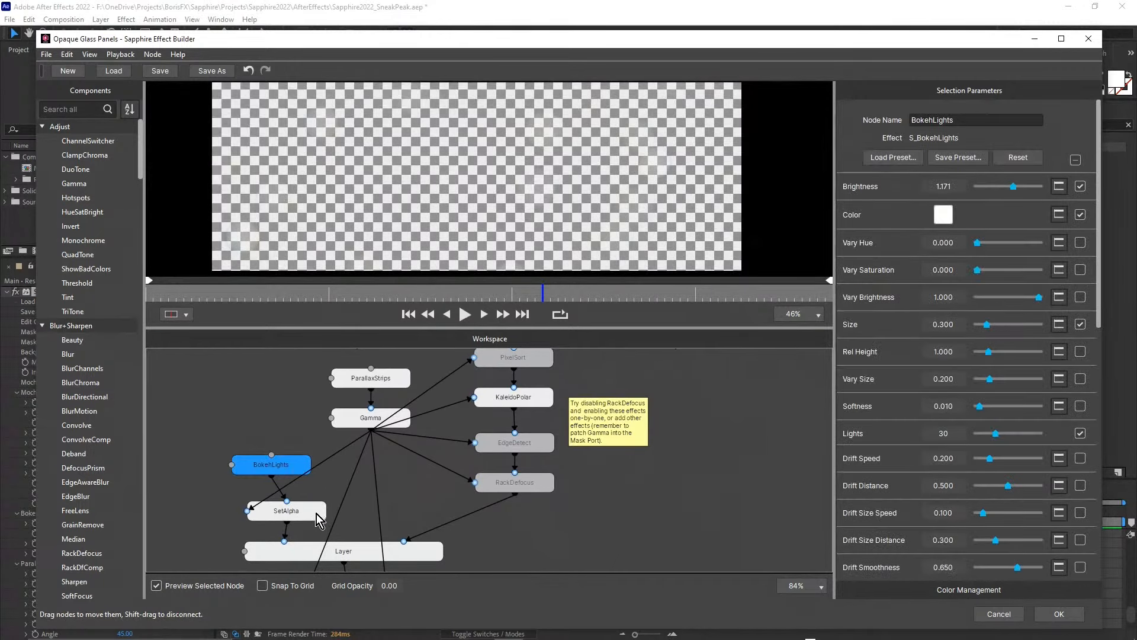
pyautogui.click(347, 554)
pyautogui.click(517, 524)
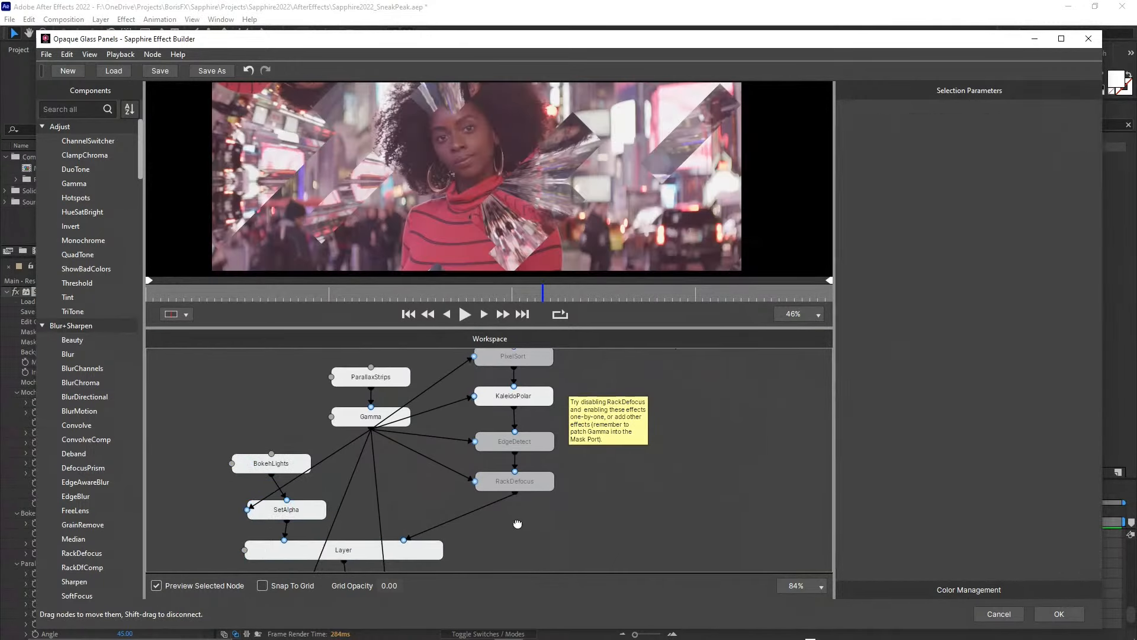
pyautogui.moveTo(517, 523); pyautogui.dragTo(510, 442)
pyautogui.click(360, 502)
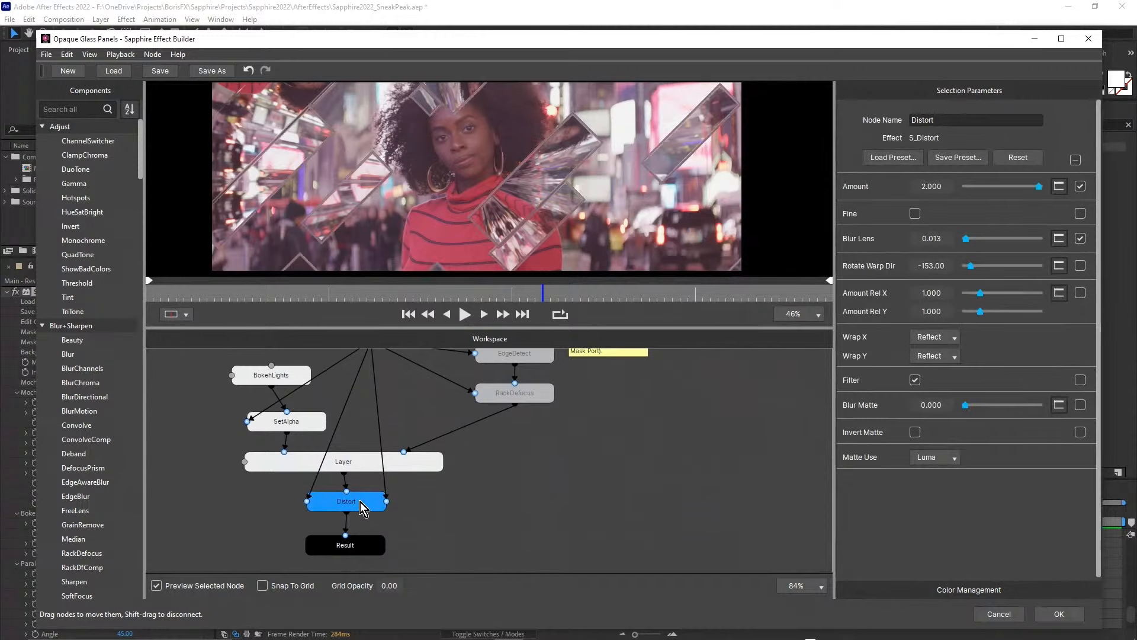
# - Scrub the Distort node's preview and apply the edited Opaque Glass Panels effect to the Main composition
pyautogui.click(465, 295)
pyautogui.click(483, 295)
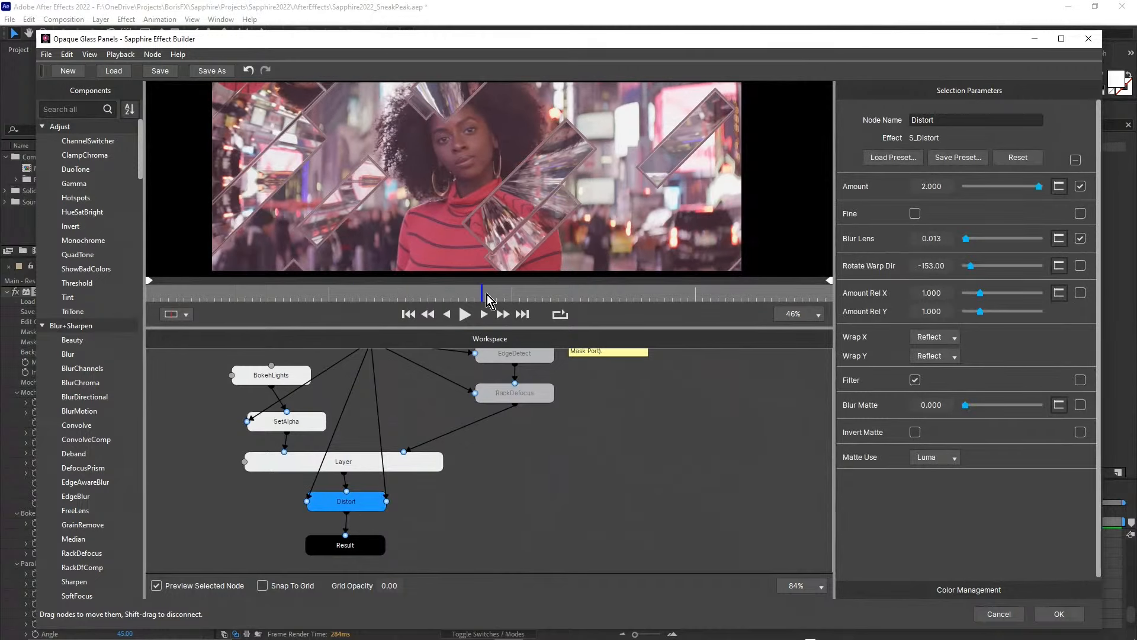
pyautogui.moveTo(585, 398); pyautogui.dragTo(599, 481)
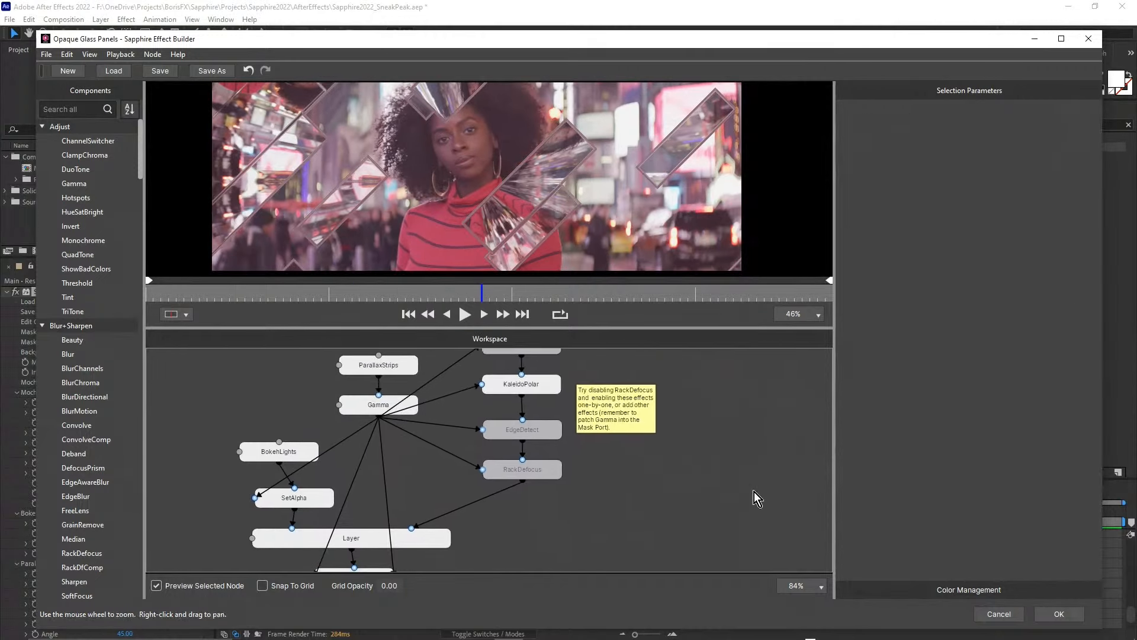
pyautogui.click(1059, 613)
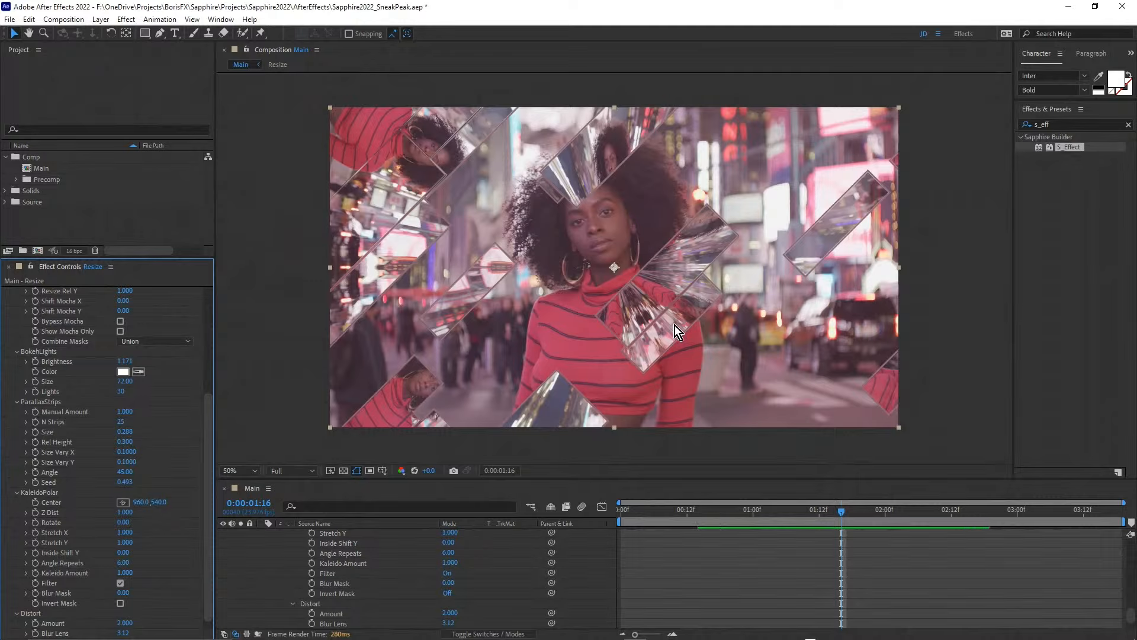
pyautogui.click(674, 325)
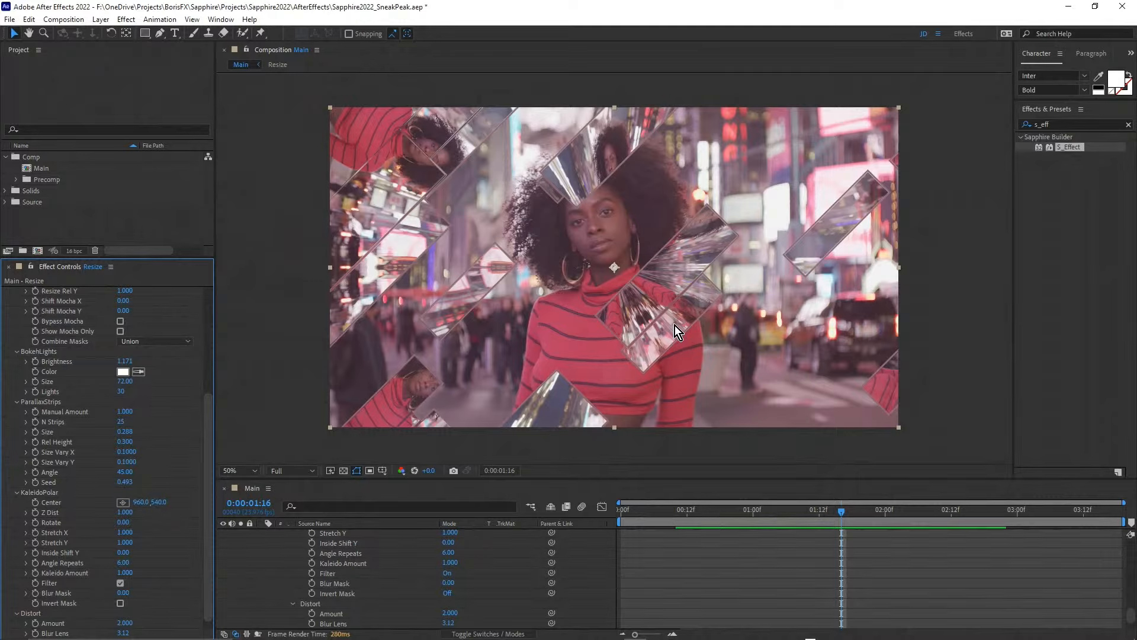
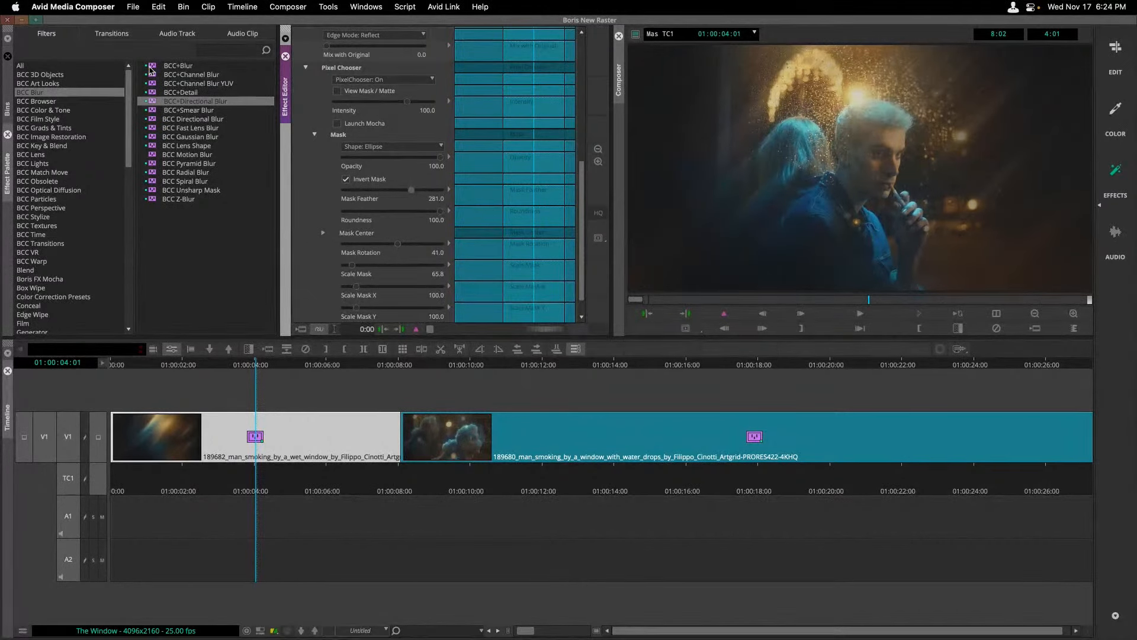
# - Switch to Avid Media Composer, load the Aerial Blur sequence and move the playhead to 01:00:09:06
pyautogui.click(7, 110)
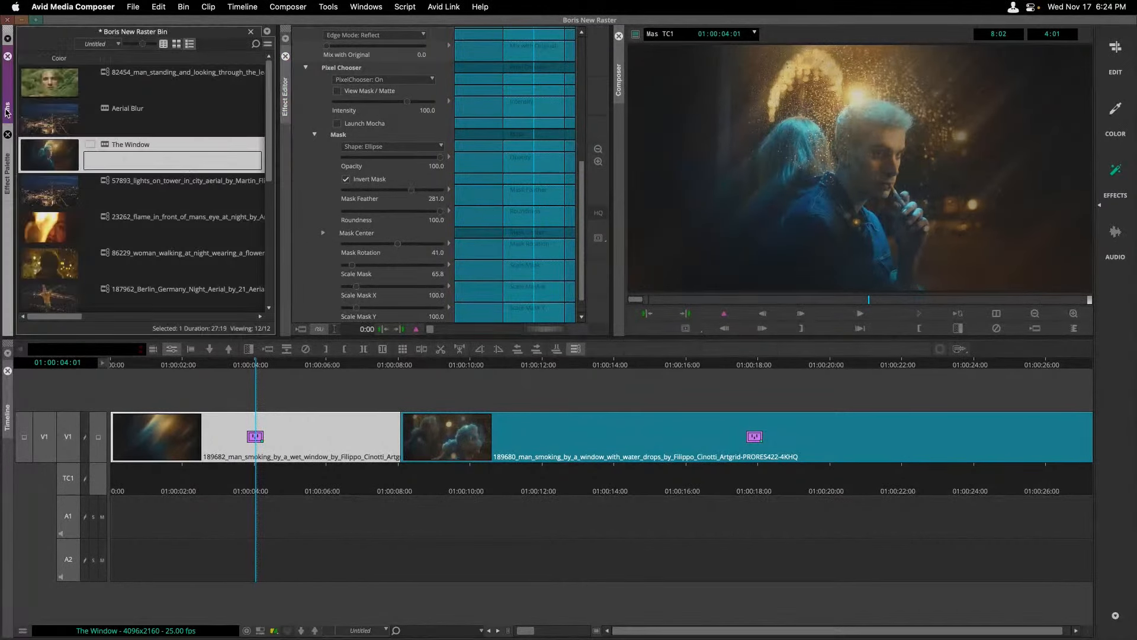
pyautogui.doubleClick(48, 118)
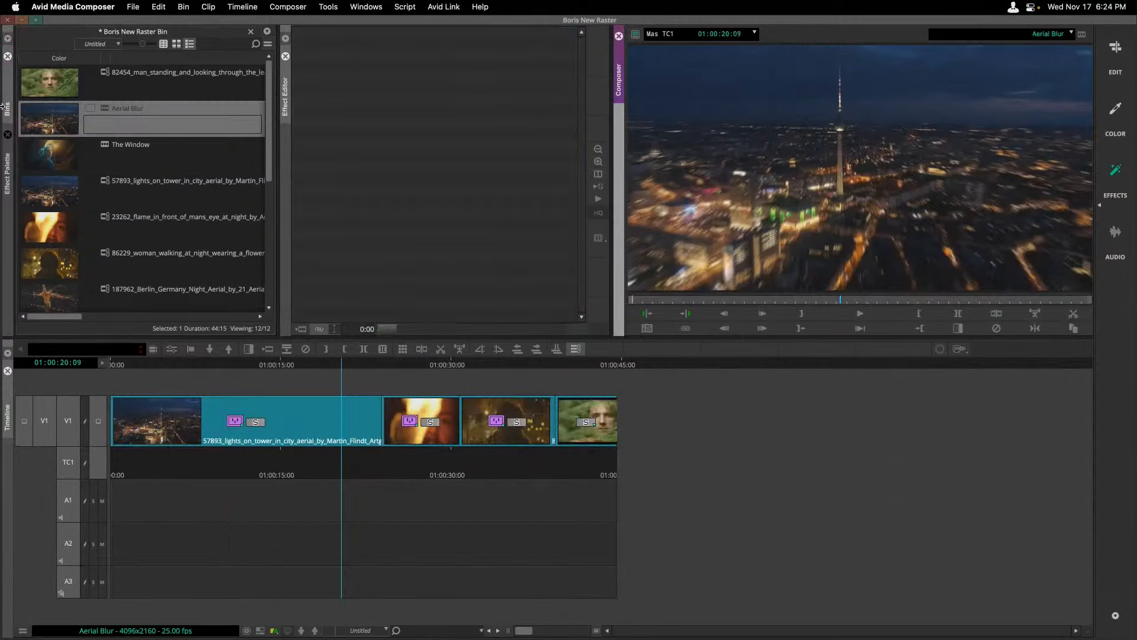
pyautogui.moveTo(339, 363); pyautogui.dragTo(217, 362)
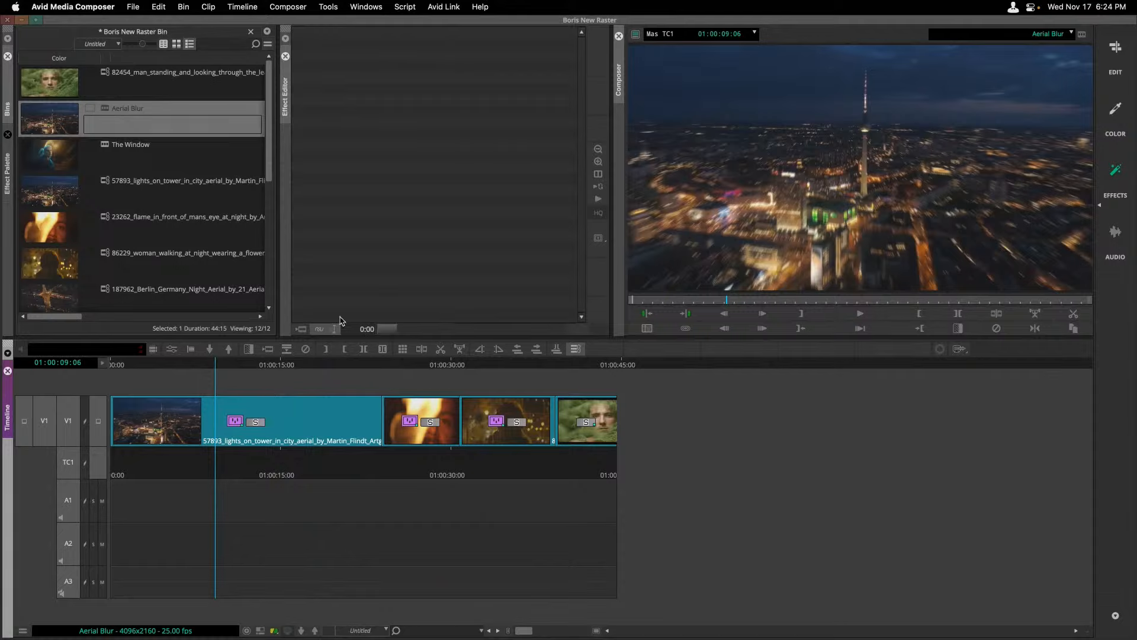
# - Apply the BCC+Smear Blur filter from the BCC Blur category to the aerial city lights clip
pyautogui.click(9, 109)
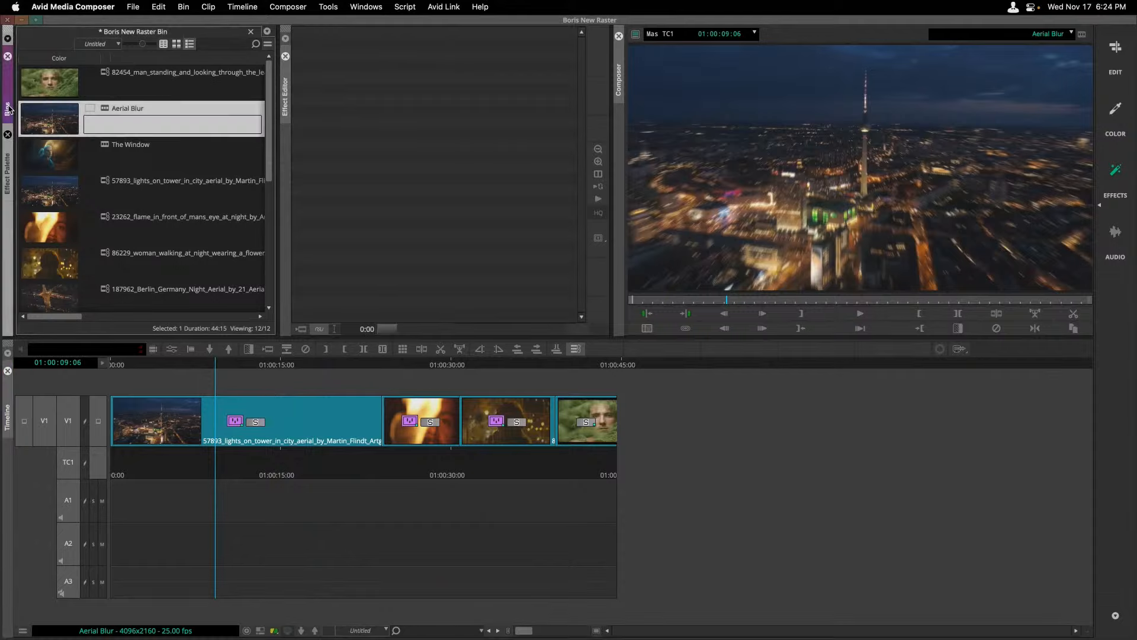
pyautogui.click(5, 172)
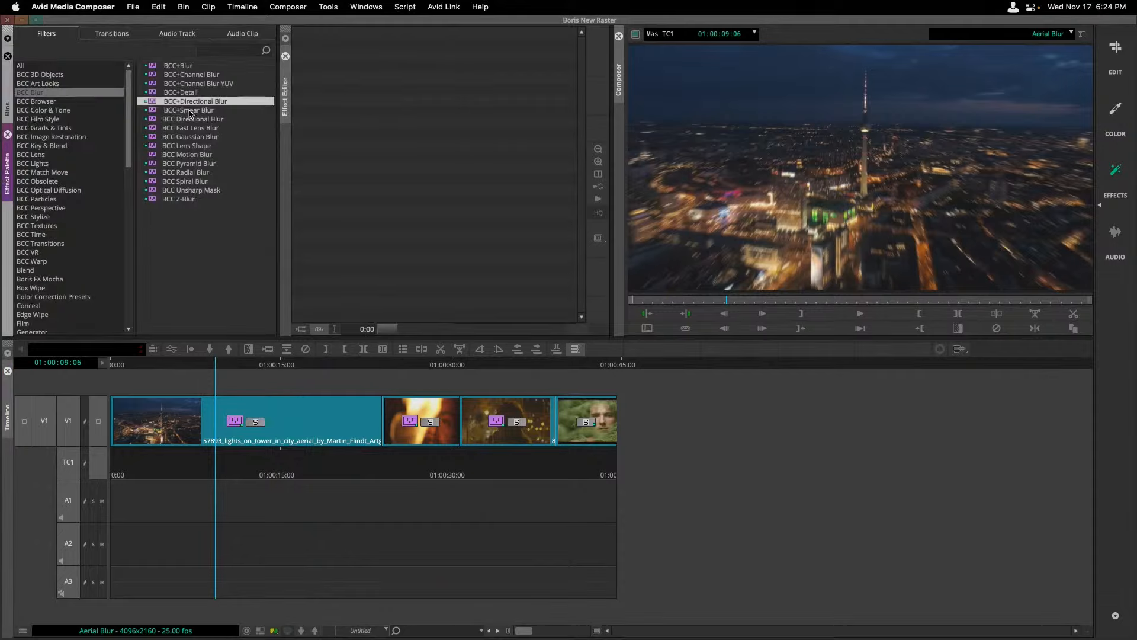
pyautogui.click(156, 112)
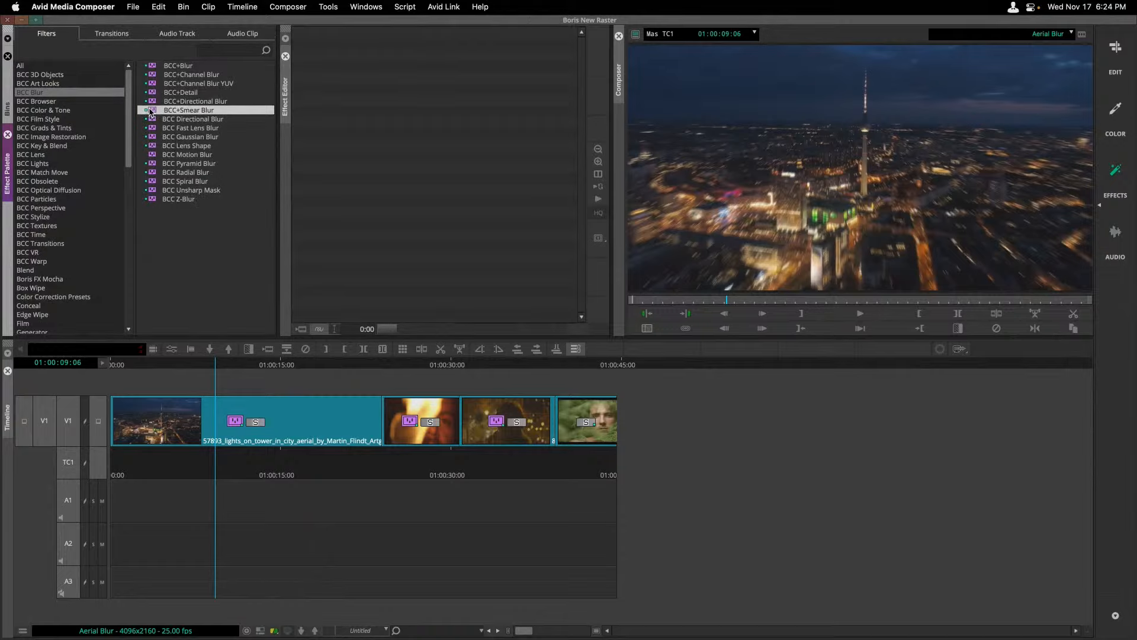
pyautogui.moveTo(150, 112); pyautogui.dragTo(225, 416)
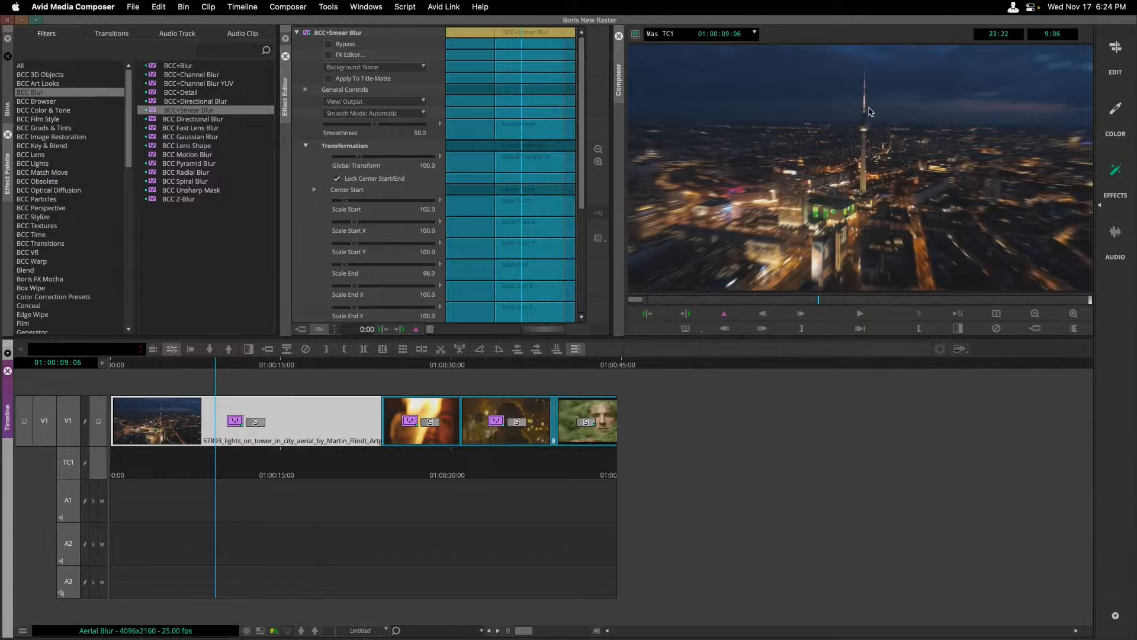
# - Set the Smear Blur's Center Start Y to -111 and its Smoothness to 3.0
pyautogui.click(314, 190)
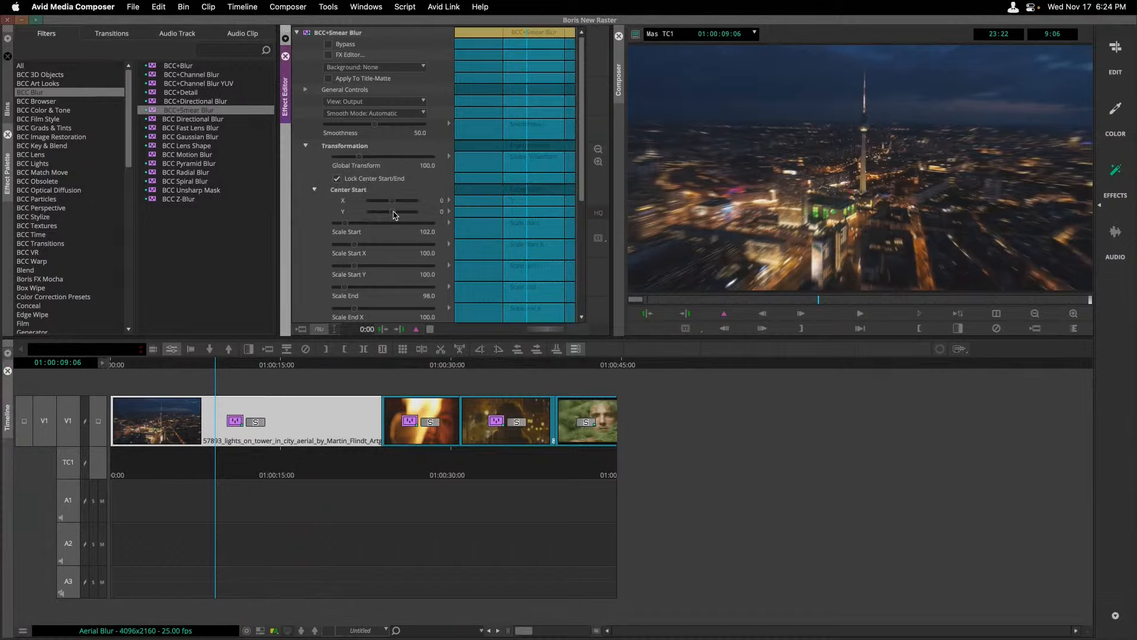
pyautogui.moveTo(390, 214)
pyautogui.mouseDown()
pyautogui.moveTo(381, 215)
pyautogui.moveTo(391, 212)
pyautogui.mouseUp()
pyautogui.click(334, 178)
pyautogui.moveTo(375, 126); pyautogui.dragTo(333, 126)
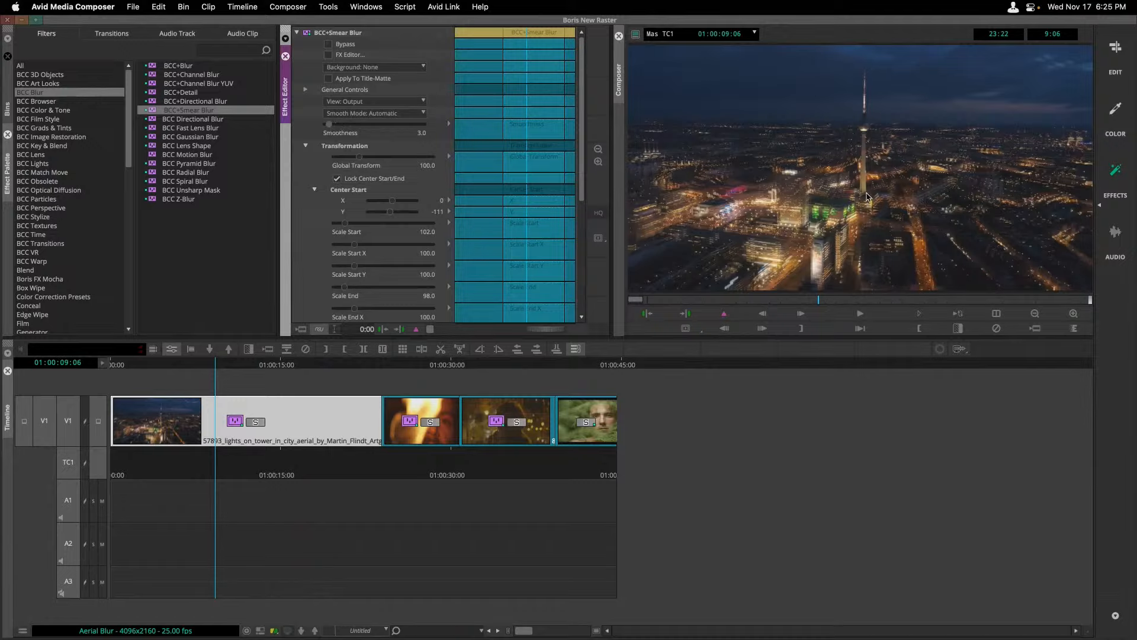
# - Set the Smear Blur's Scale End to 0.0, try a Scale Start X of 113.9 and undo it
pyautogui.scroll(-8, 308, 208)
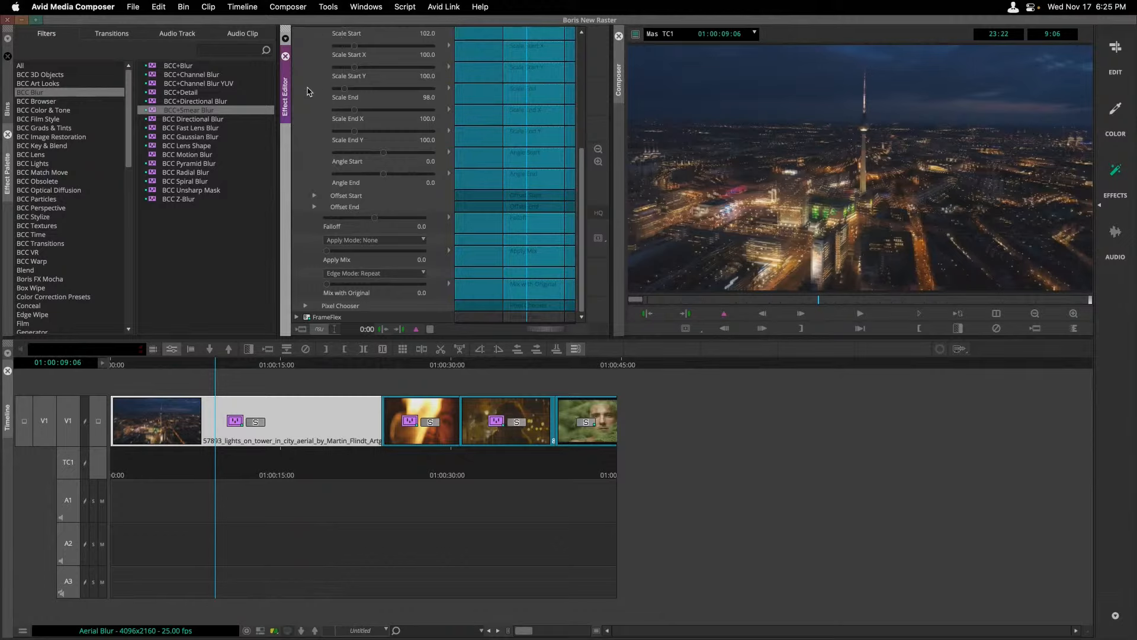
pyautogui.moveTo(344, 88)
pyautogui.mouseDown()
pyautogui.moveTo(354, 93)
pyautogui.moveTo(337, 93)
pyautogui.mouseUp()
pyautogui.moveTo(354, 46); pyautogui.dragTo(357, 46)
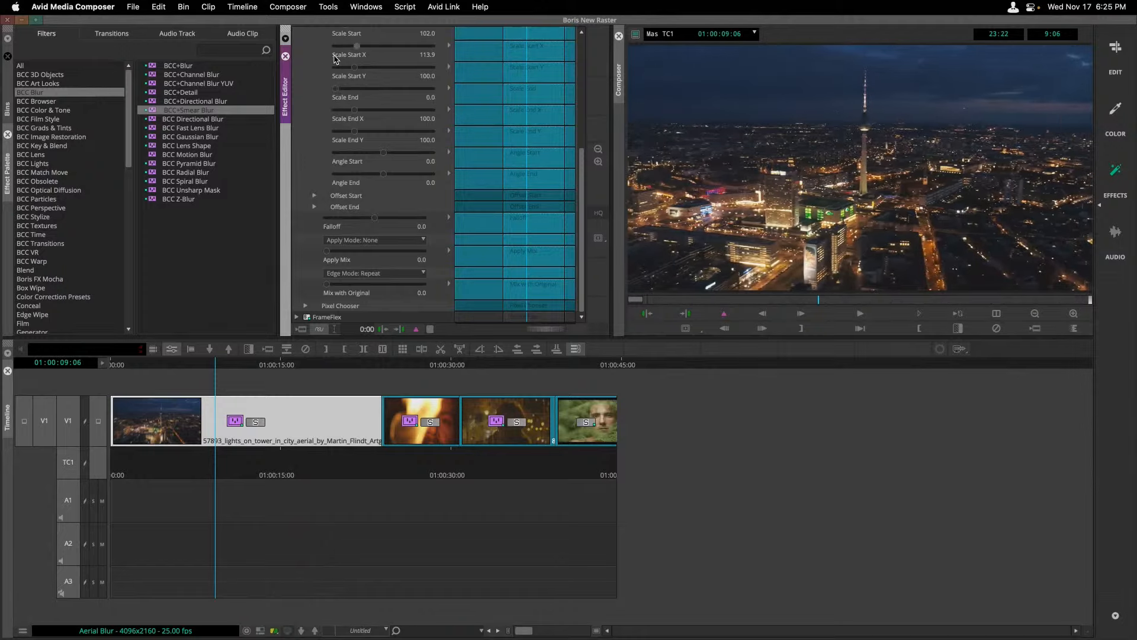
pyautogui.press('super+z')
# - Set the Smear Blur's Scale Start to 82.3 and its Smoothness to 7.0
pyautogui.scroll(5, 325, 58)
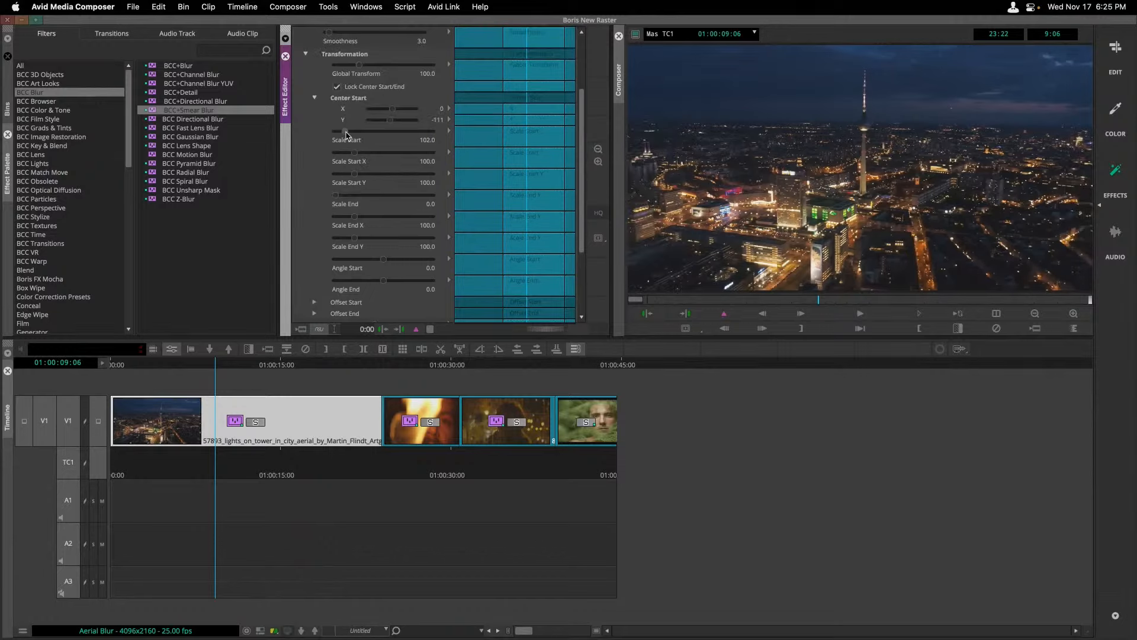
pyautogui.moveTo(344, 132); pyautogui.dragTo(345, 133)
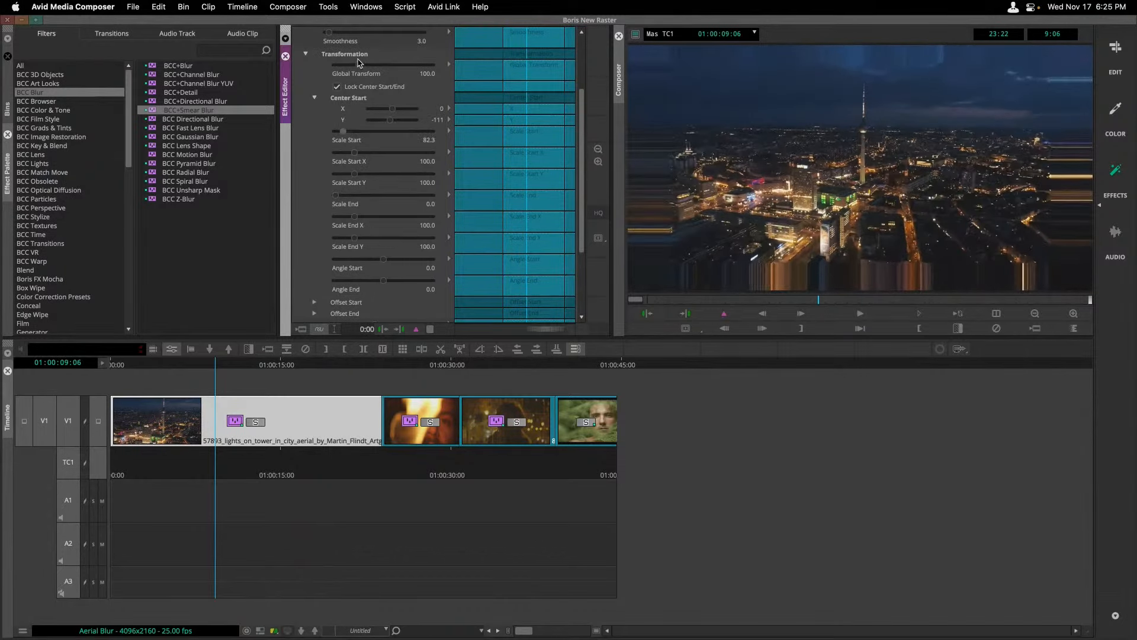
pyautogui.moveTo(328, 36); pyautogui.dragTo(332, 38)
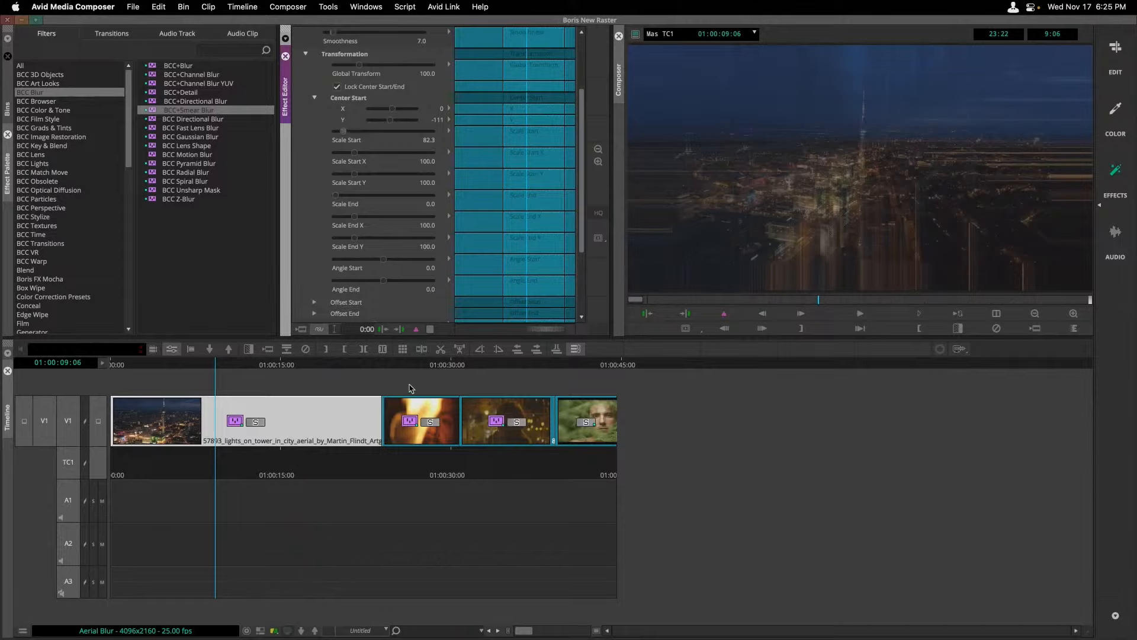
# - Enlarge the timeline and play the clip of the woman walking at night from 01:00:32:00 to check its blur
pyautogui.click(480, 366)
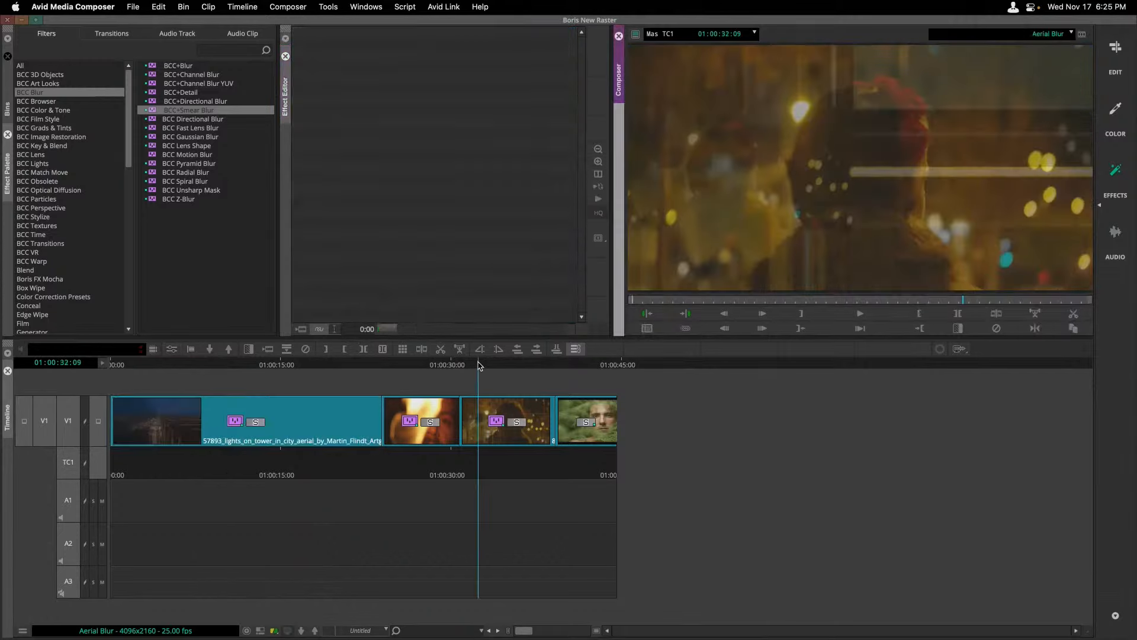
pyautogui.hotkey('ctrl', ']')
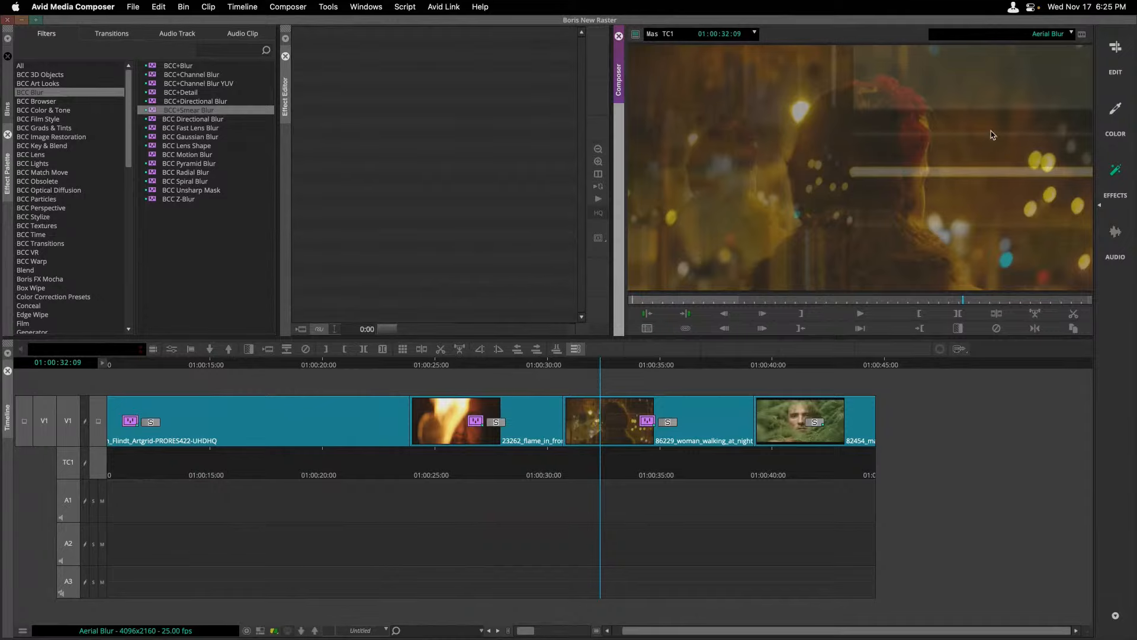
pyautogui.moveTo(596, 365)
pyautogui.mouseDown()
pyautogui.moveTo(579, 365)
pyautogui.moveTo(593, 365)
pyautogui.mouseUp()
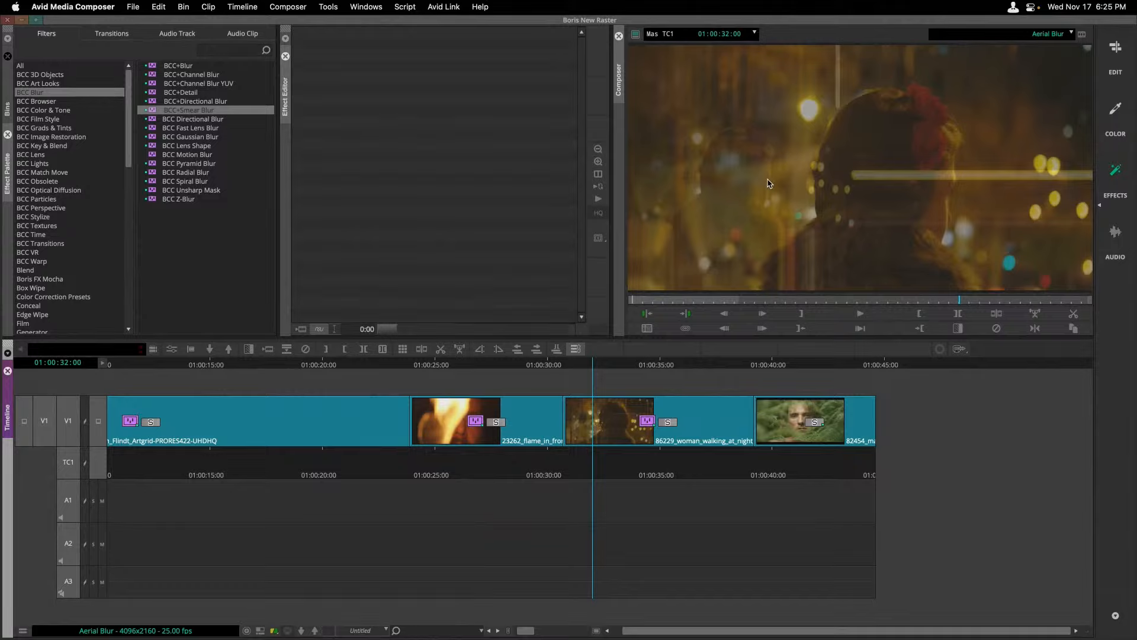
pyautogui.press('space')
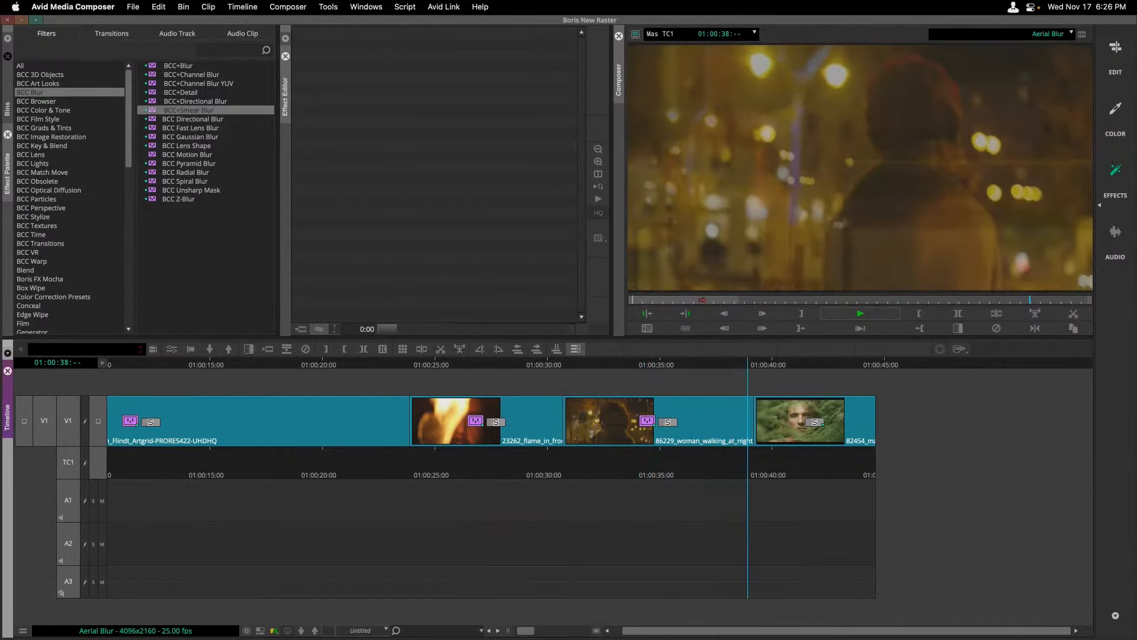
# - Load The Window sequence, move the playhead to 01:00:11:03 and open the effect settings of the water-drops window clip
pyautogui.click(7, 108)
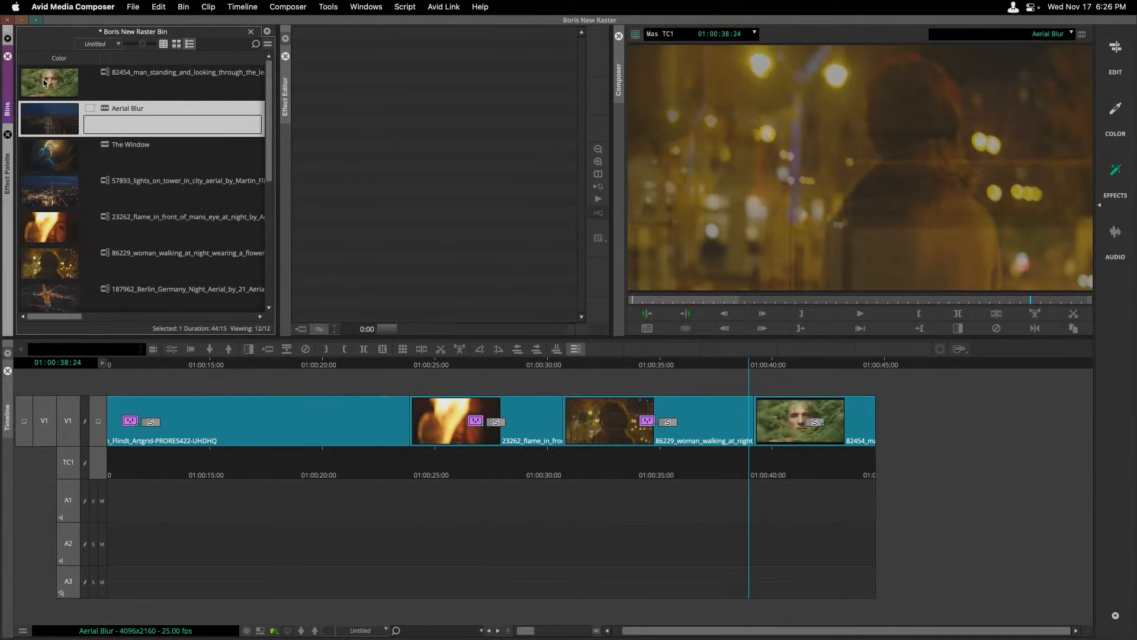
pyautogui.doubleClick(51, 161)
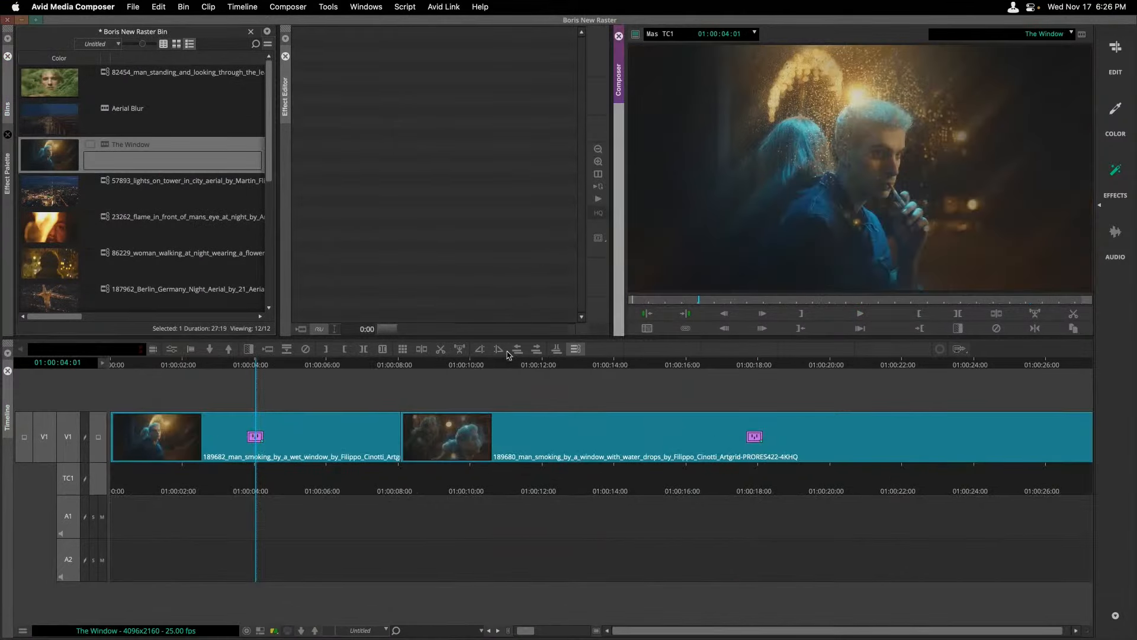
pyautogui.moveTo(484, 370); pyautogui.dragTo(511, 367)
pyautogui.click(472, 434)
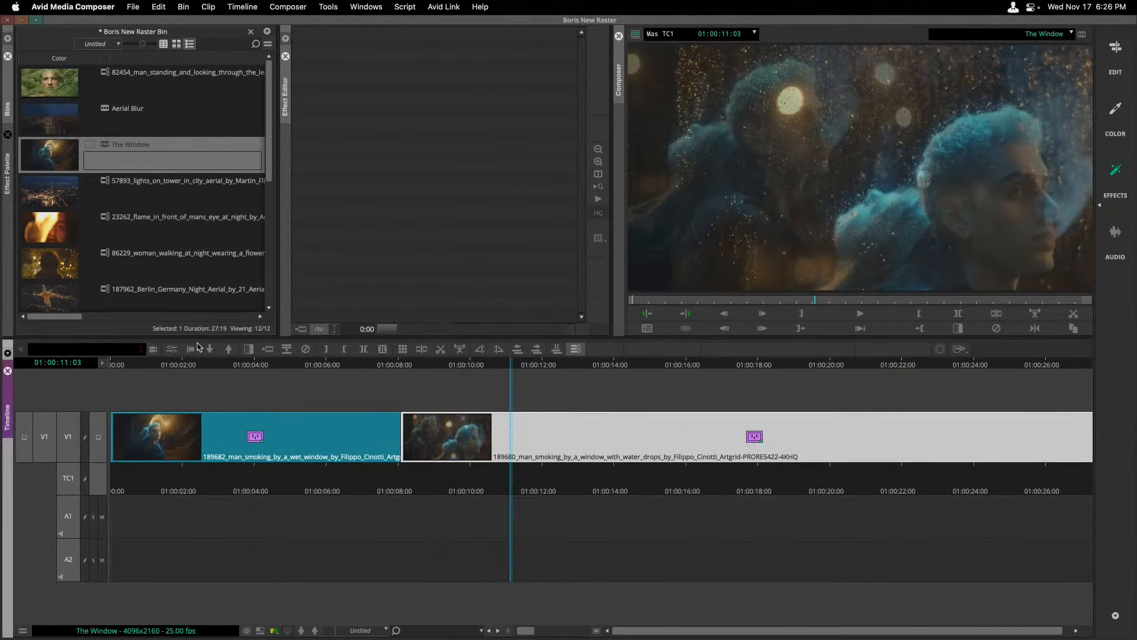
pyautogui.click(171, 349)
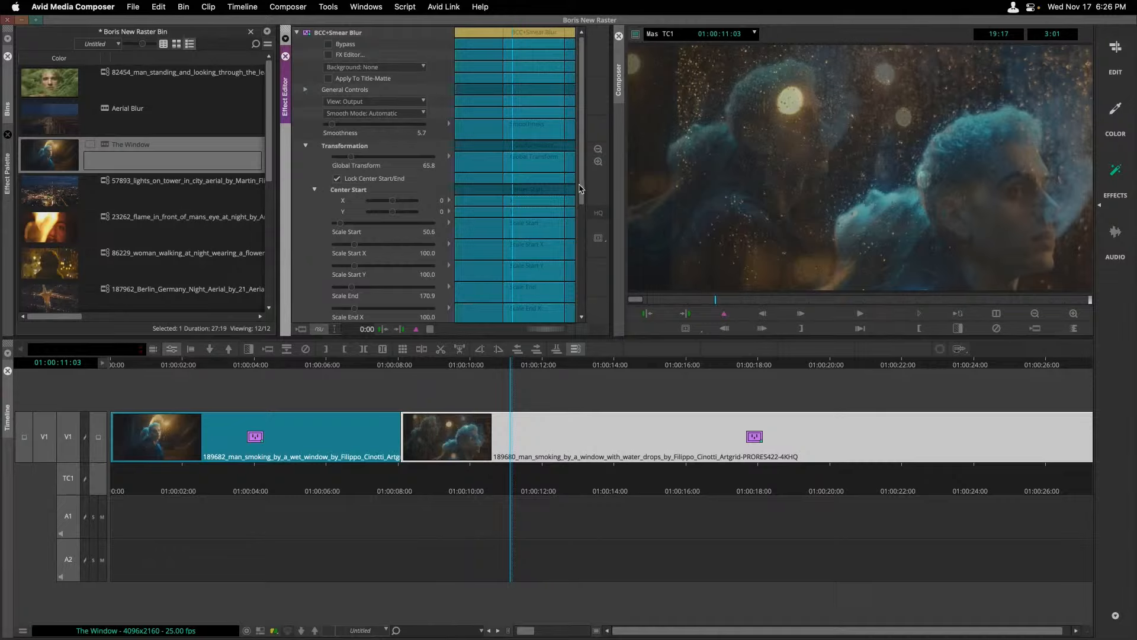
# - Try out the Falloff control of the water-drops clip's Smear Blur and leave it at 100.0
pyautogui.moveTo(579, 189); pyautogui.dragTo(575, 288)
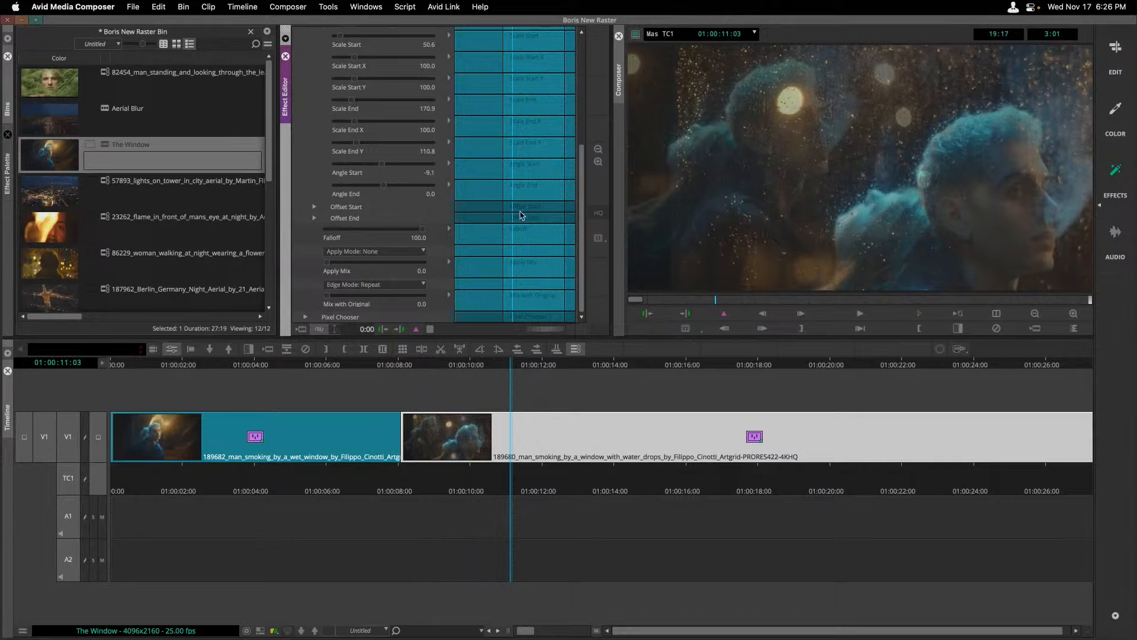
pyautogui.scroll(2, 305, 179)
pyautogui.scroll(-2, 305, 179)
pyautogui.moveTo(422, 232)
pyautogui.mouseDown()
pyautogui.moveTo(319, 232)
pyautogui.moveTo(443, 235)
pyautogui.moveTo(328, 234)
pyautogui.moveTo(428, 232)
pyautogui.mouseUp()
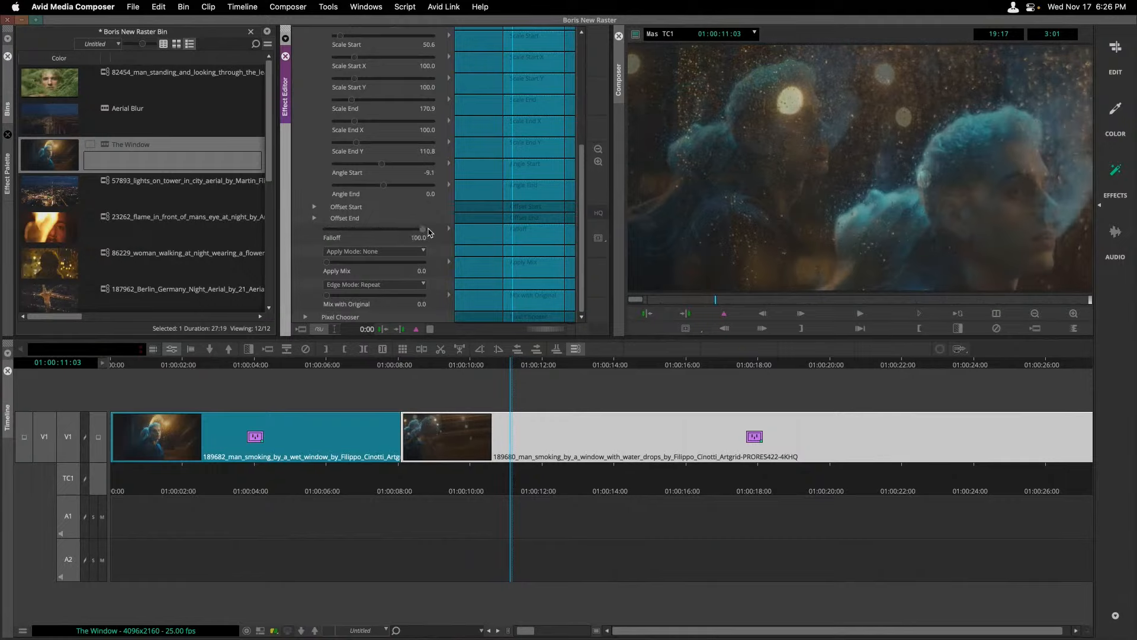